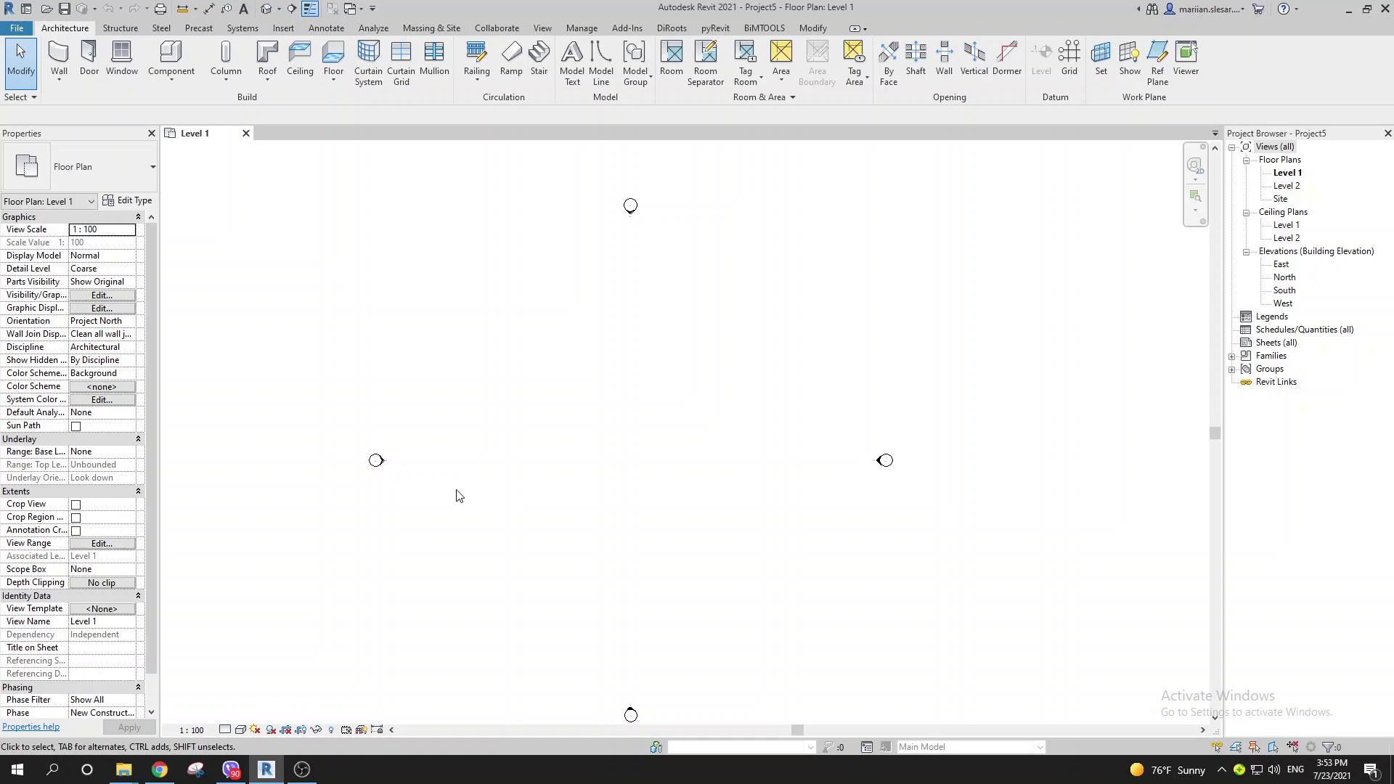
# - Place an M_Desk 1525 x 762mm component in the open area between the elevation markers of the Level 1 plan
pyautogui.moveTo(539, 508); pyautogui.dragTo(552, 547, button='middle')
pyautogui.moveTo(581, 490); pyautogui.dragTo(602, 463, button='middle')
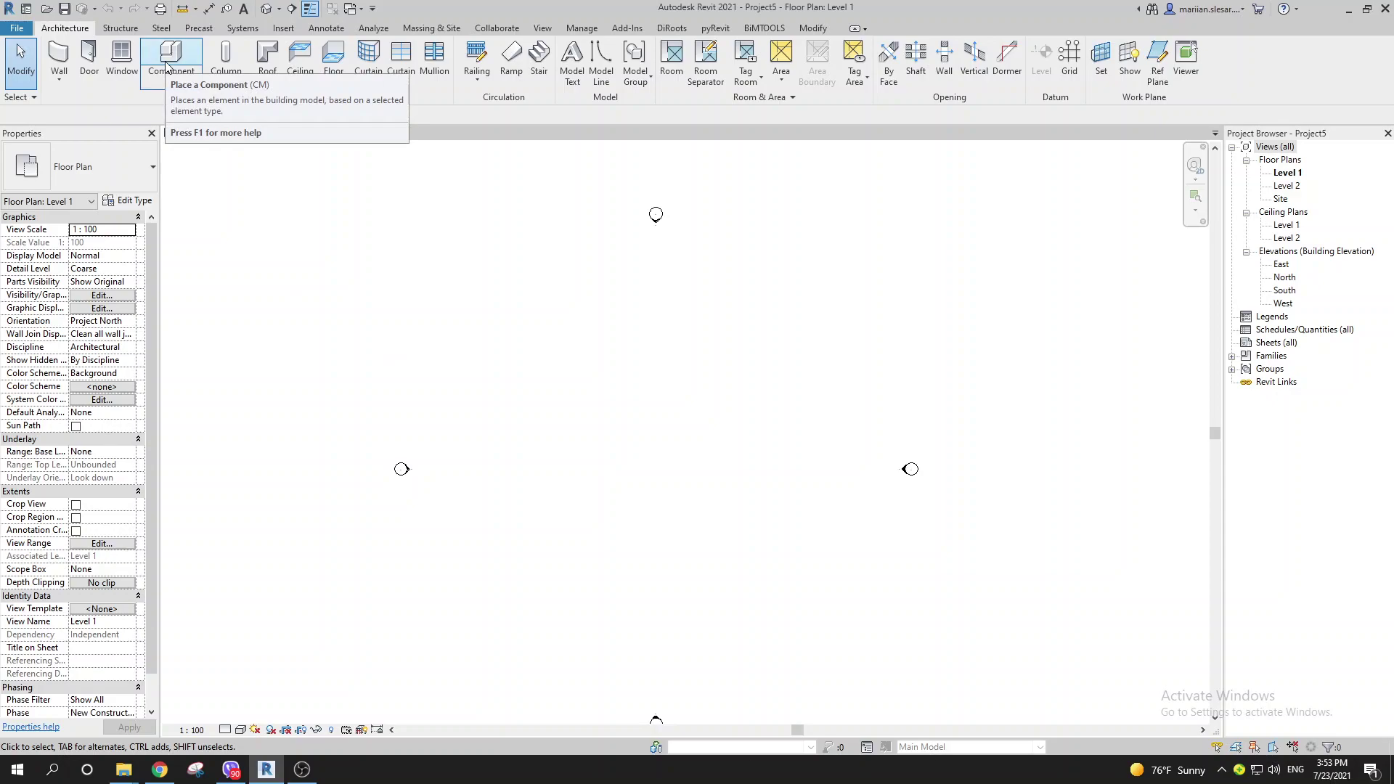
pyautogui.press('c')
pyautogui.press('m')
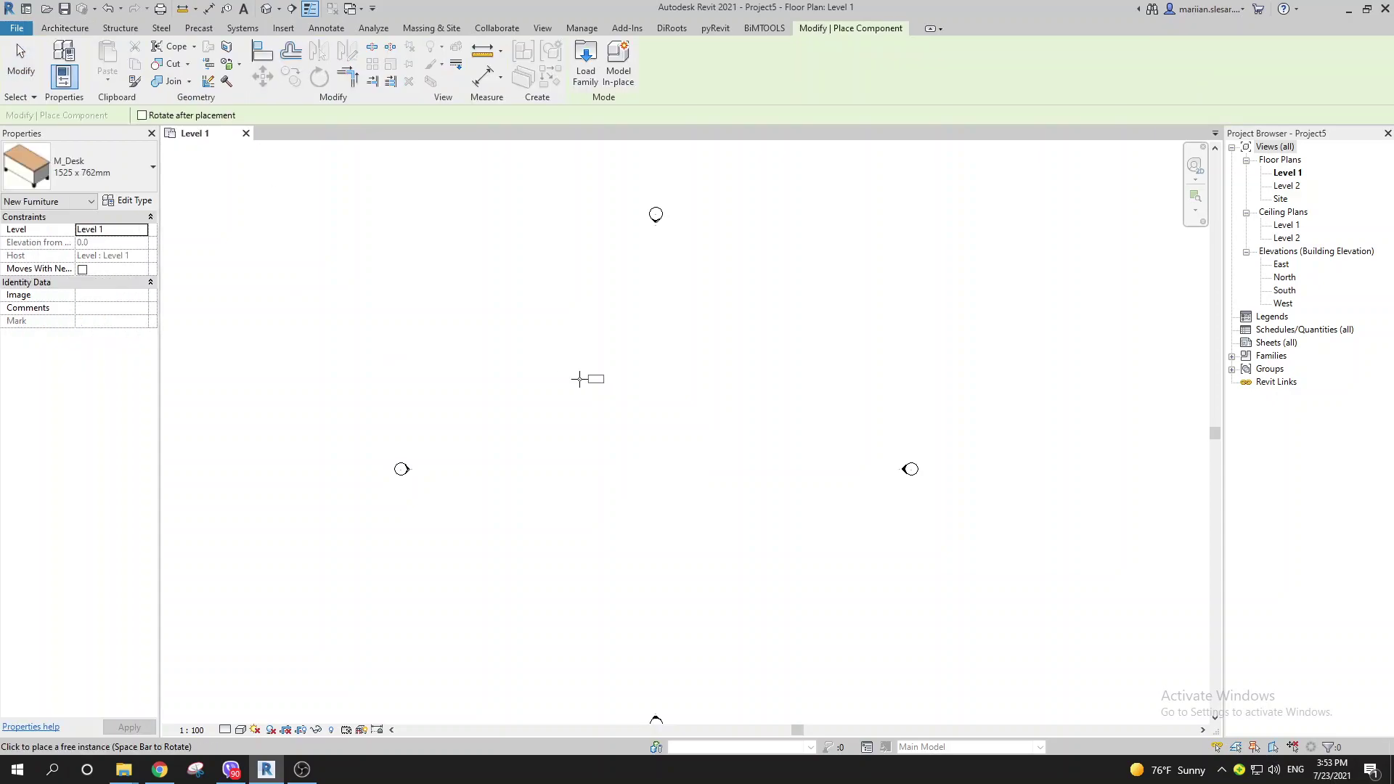
pyautogui.scroll(4, 646, 490)
pyautogui.scroll(4, 644, 465)
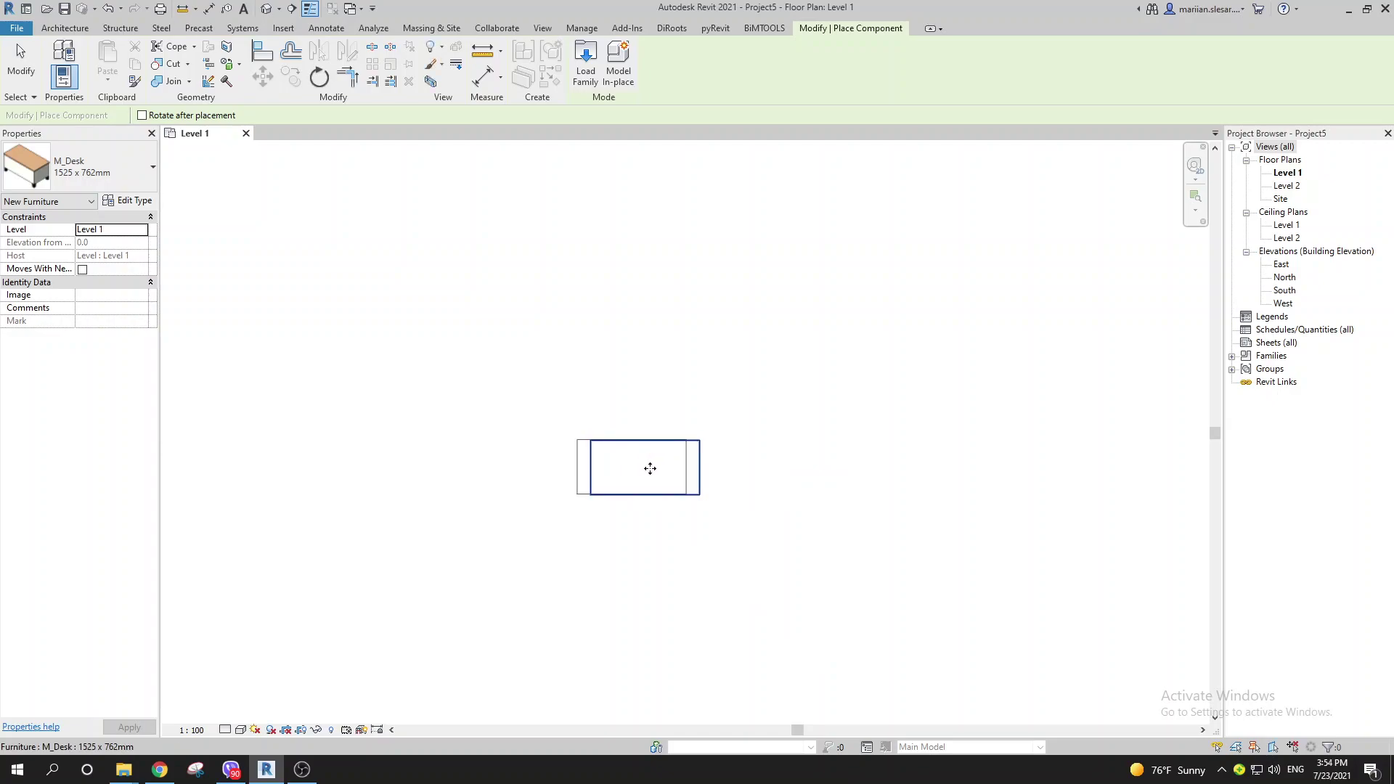
pyautogui.click(645, 467)
pyautogui.press('Escape')
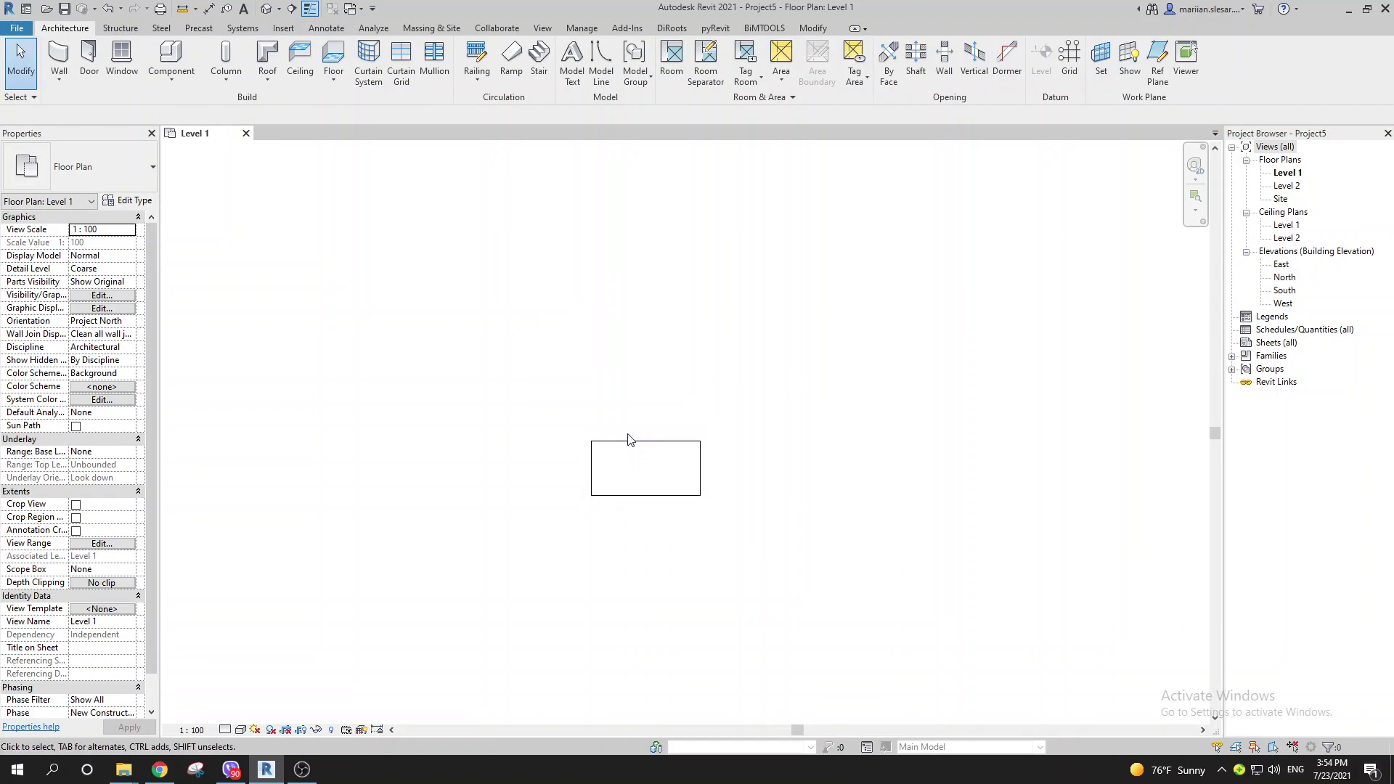
# - Start placing another component and search the available component types for "chair"
pyautogui.press('c')
pyautogui.press('m')
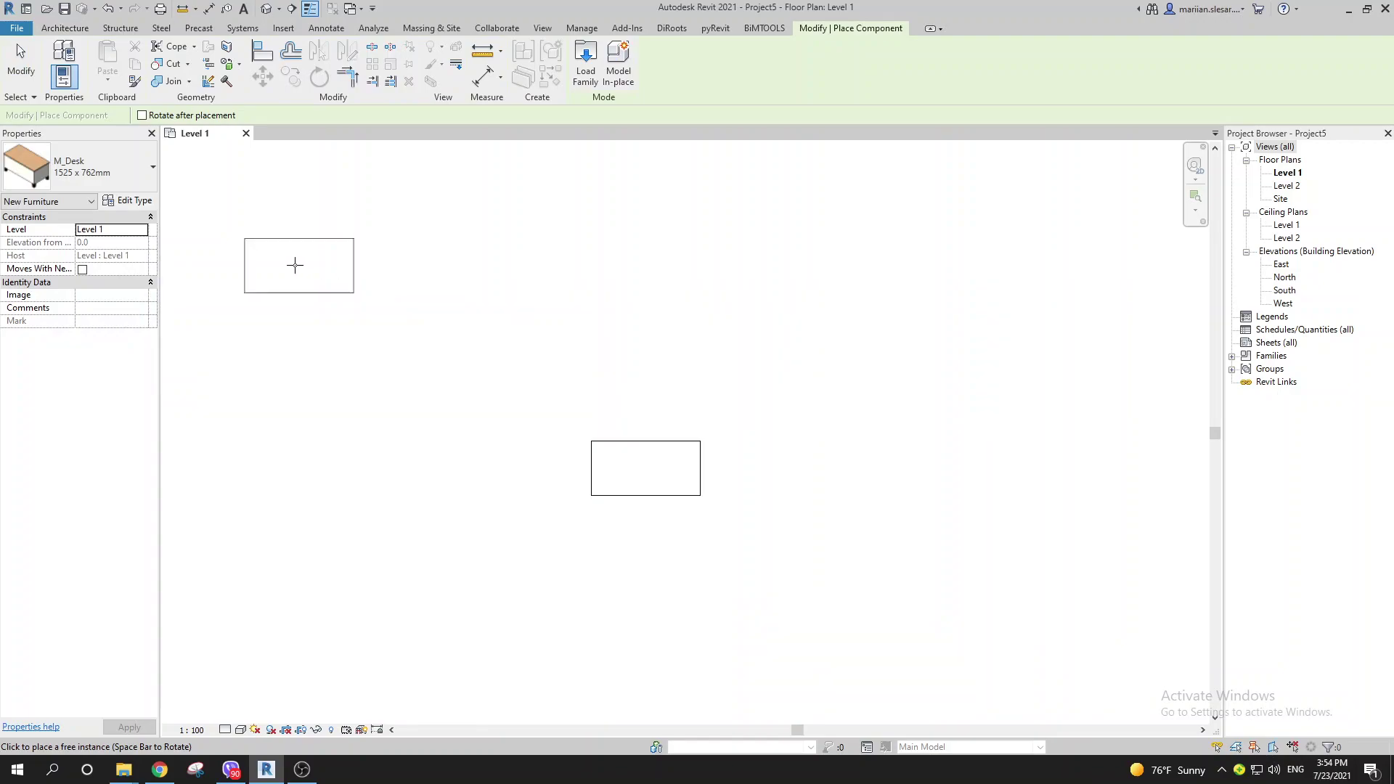
pyautogui.click(87, 167)
pyautogui.scroll(-3, 130, 343)
pyautogui.scroll(-5, 87, 305)
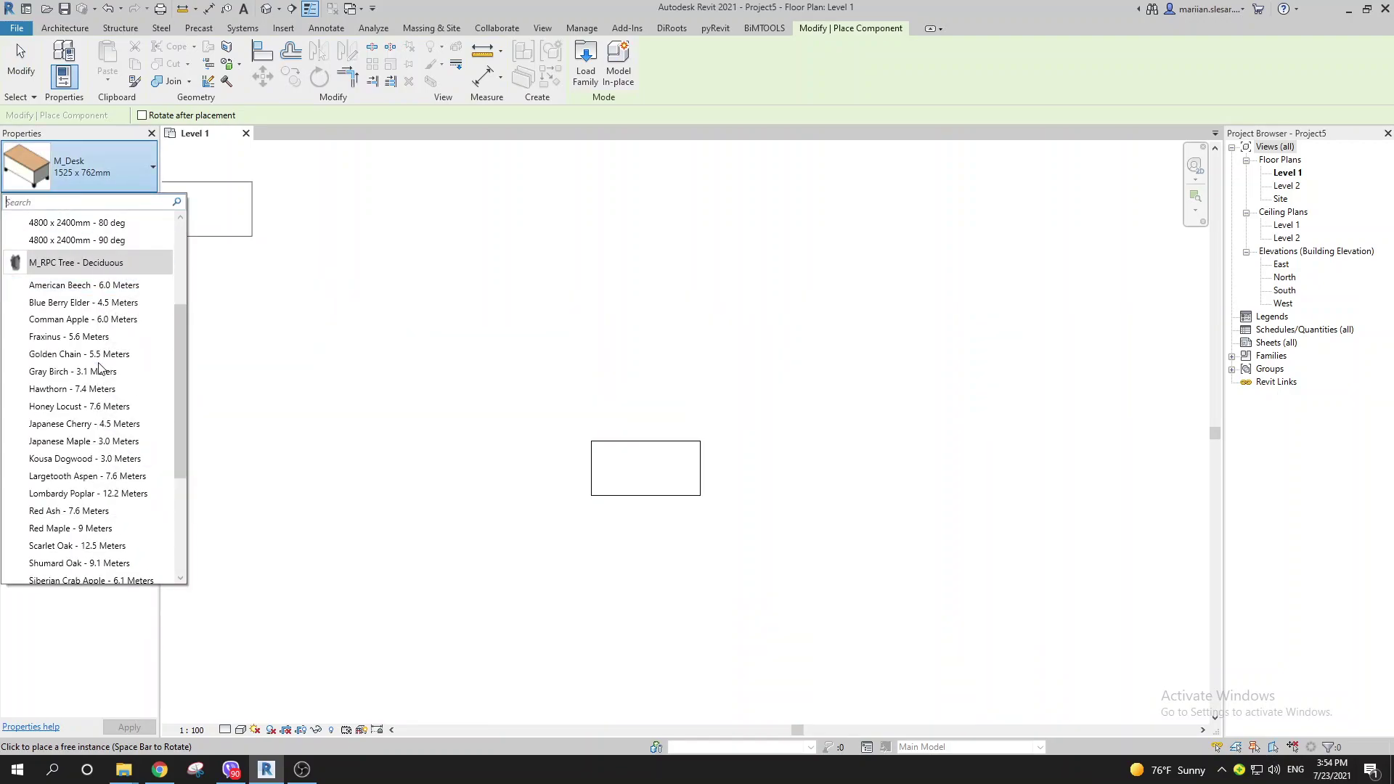
pyautogui.scroll(3, 47, 242)
pyautogui.scroll(3, 47, 242)
pyautogui.write('chair')
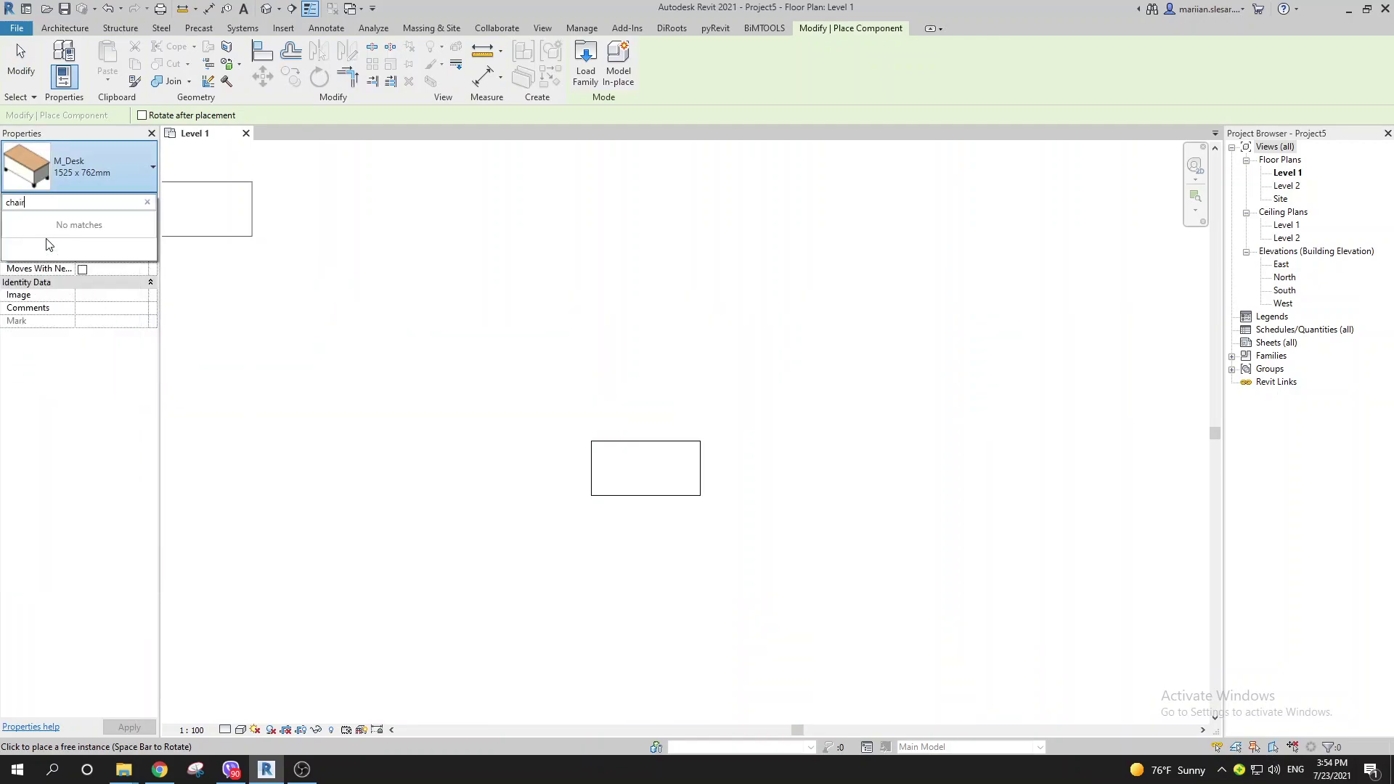
# - Load the M_Chair-Desk family from the Furniture Seating folder of the English metric library
pyautogui.click(585, 64)
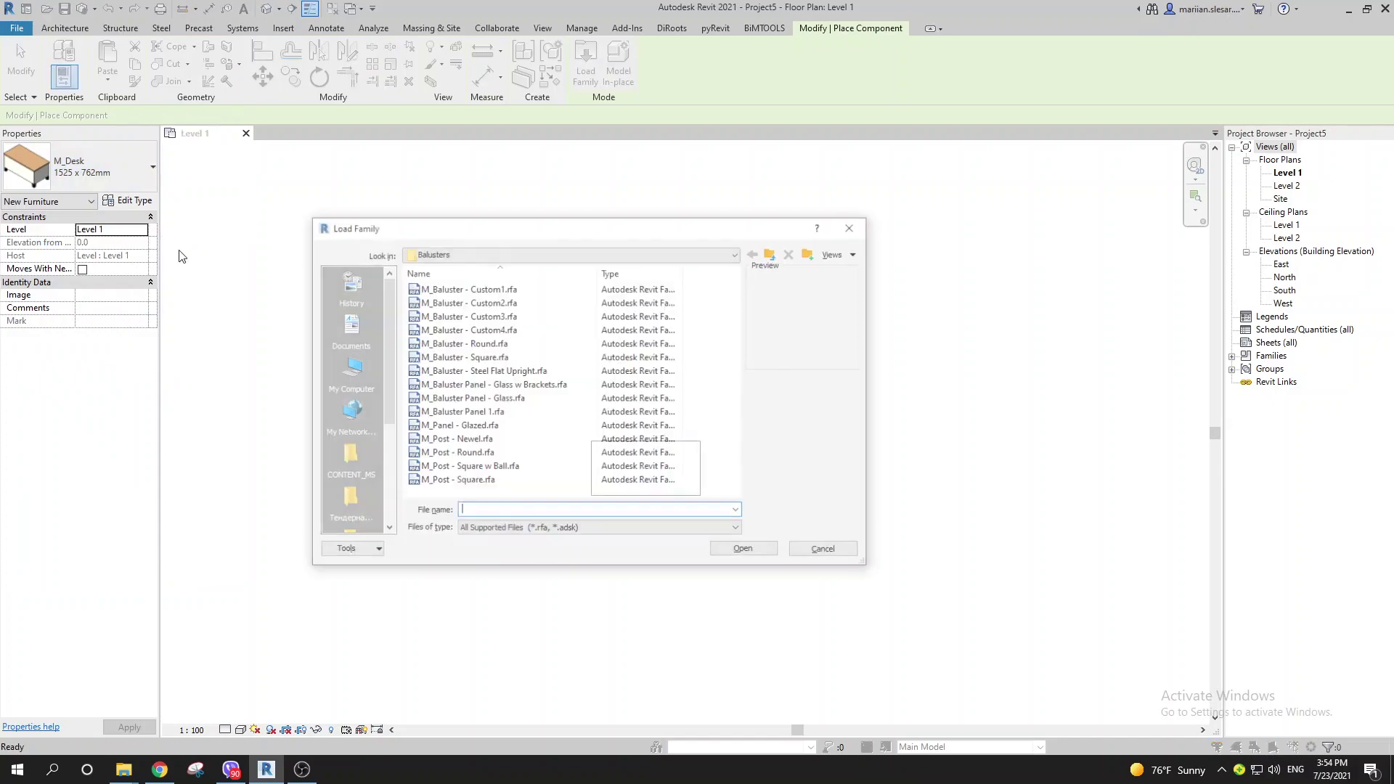
pyautogui.click(773, 252)
pyautogui.click(773, 252)
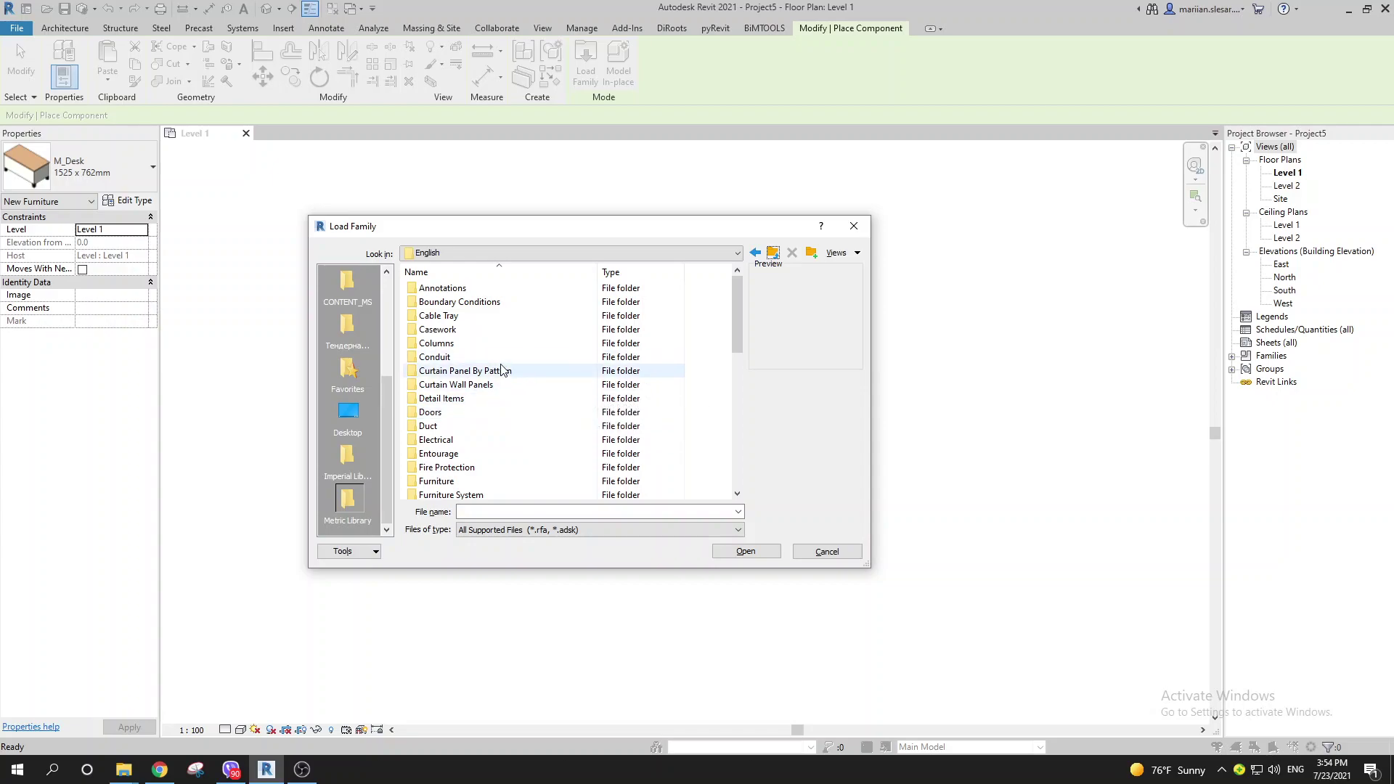
pyautogui.scroll(-2, 503, 377)
pyautogui.scroll(2, 494, 414)
pyautogui.scroll(-2, 512, 407)
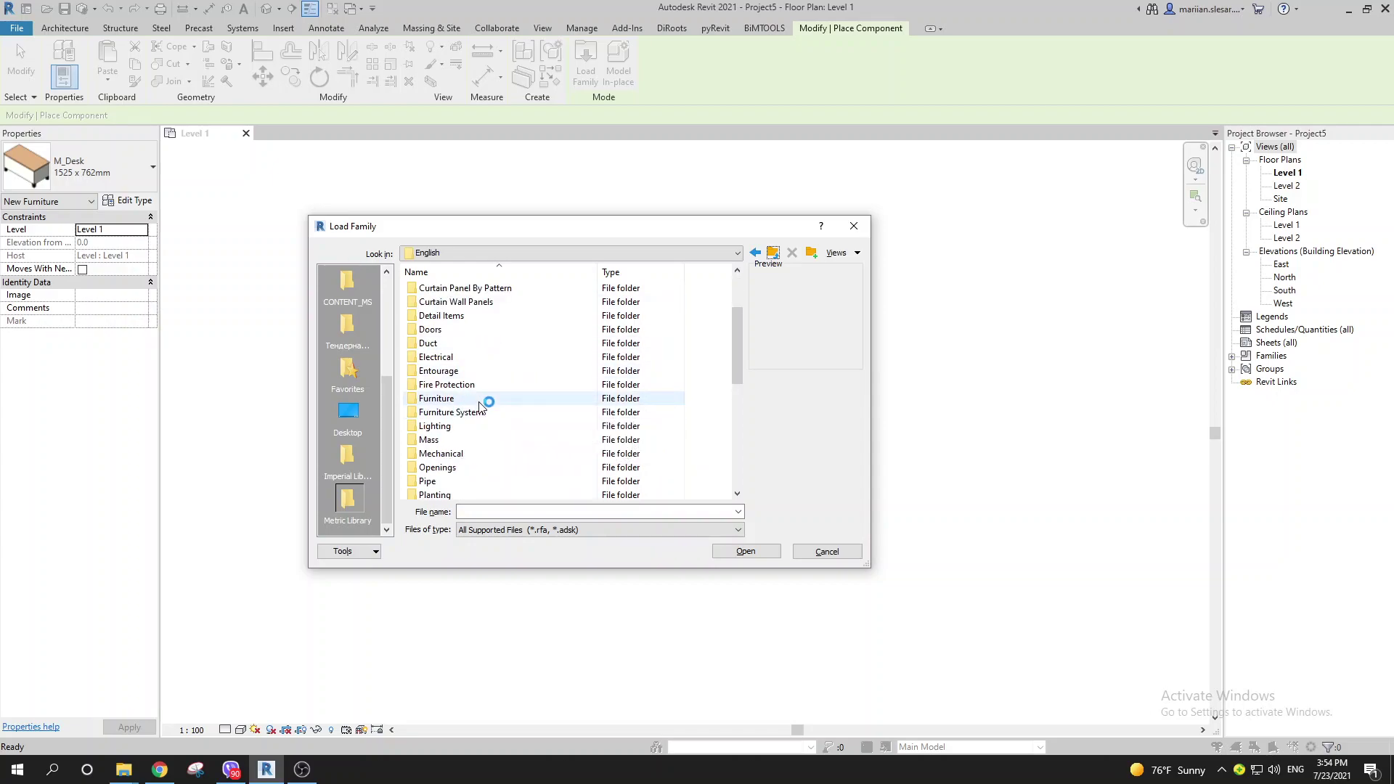
pyautogui.doubleClick(482, 399)
pyautogui.doubleClick(472, 315)
pyautogui.click(459, 301)
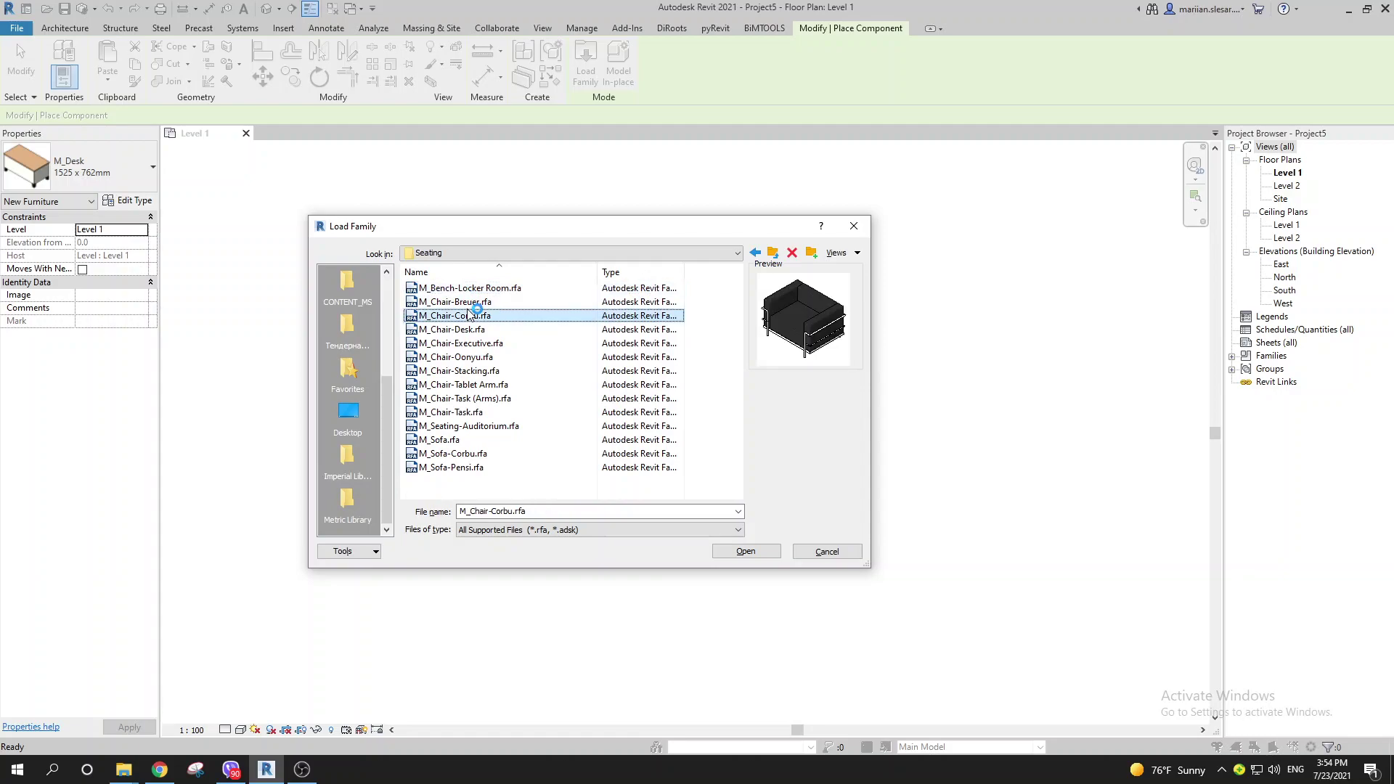
pyautogui.click(472, 330)
pyautogui.doubleClick(479, 330)
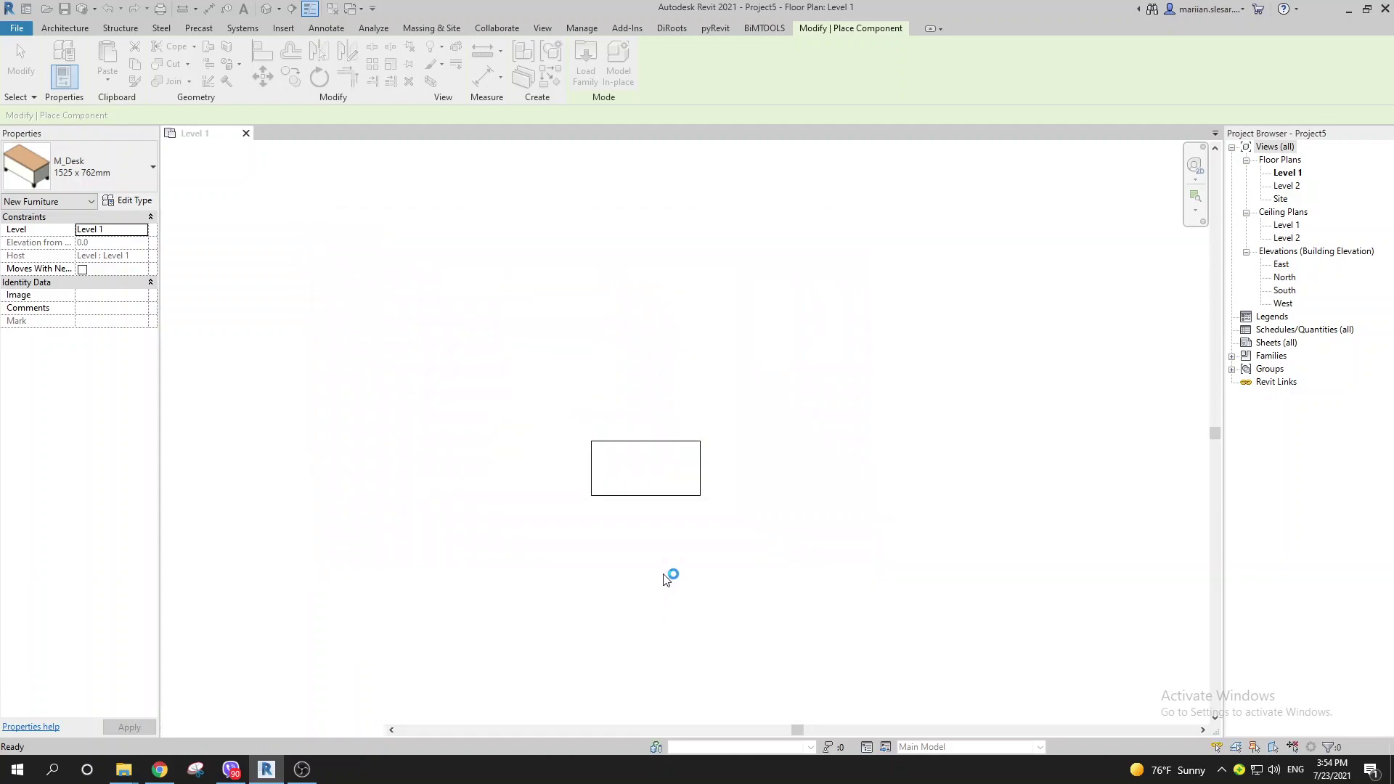
# - Place the desk chair centred on the desk's lower long edge, with its seat partly under the desktop
pyautogui.scroll(2, 651, 510)
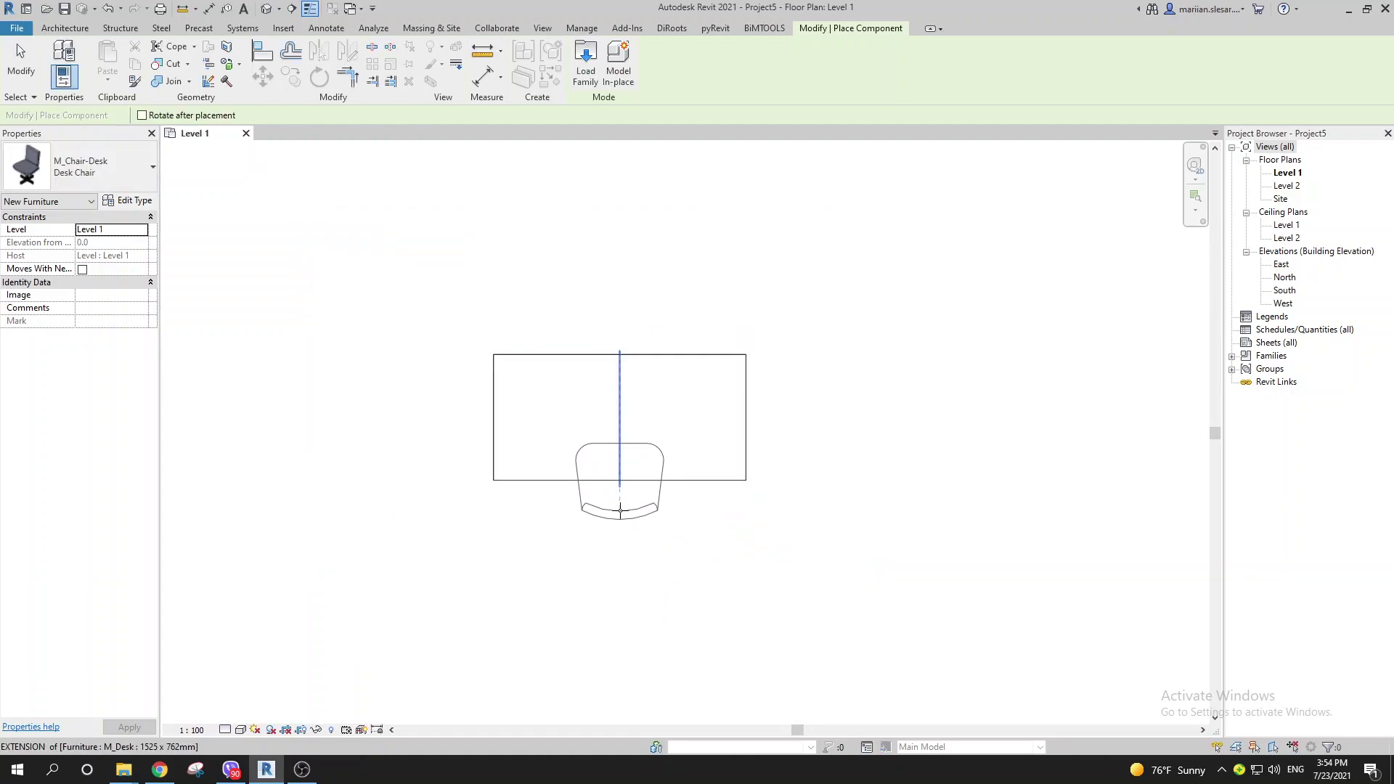
pyautogui.click(620, 508)
pyautogui.press('Escape')
pyautogui.press('Escape')
pyautogui.scroll(-2, 623, 517)
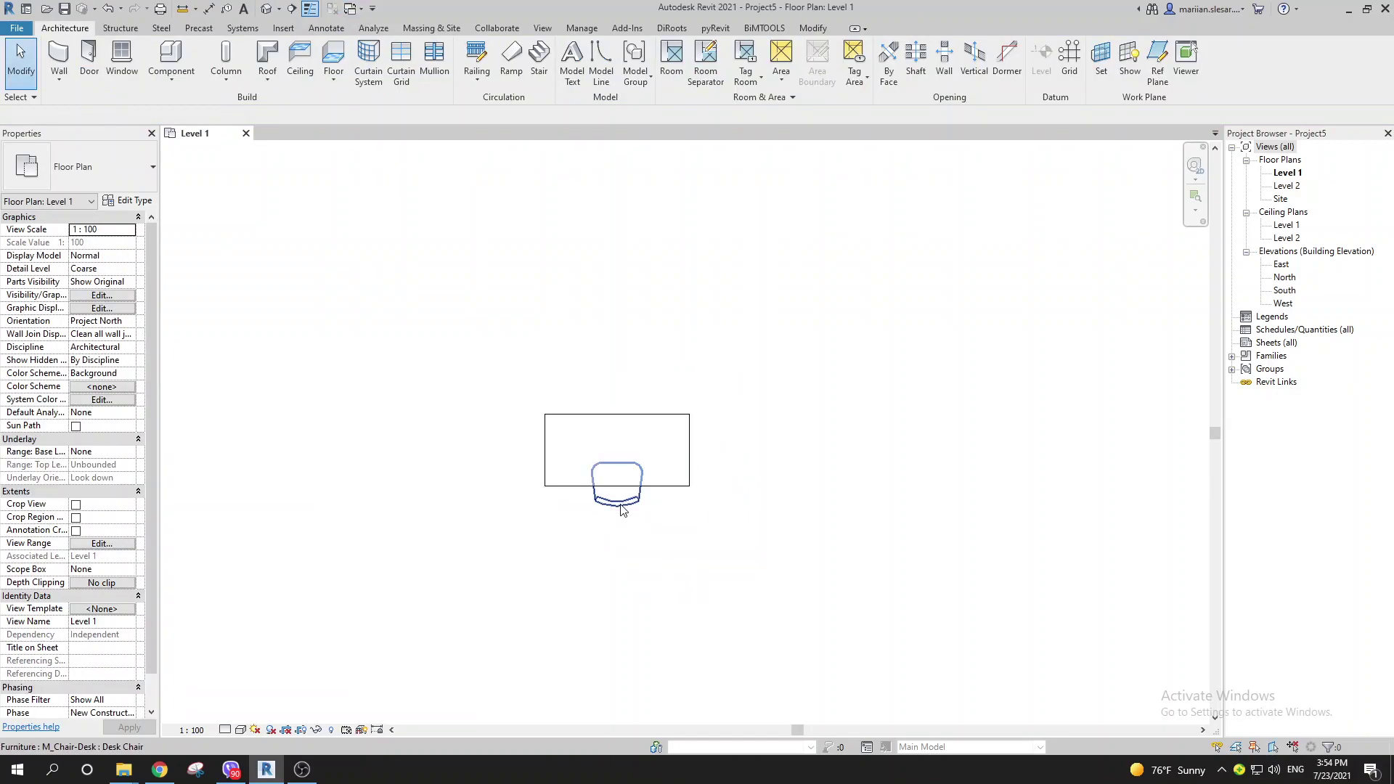
pyautogui.click(283, 29)
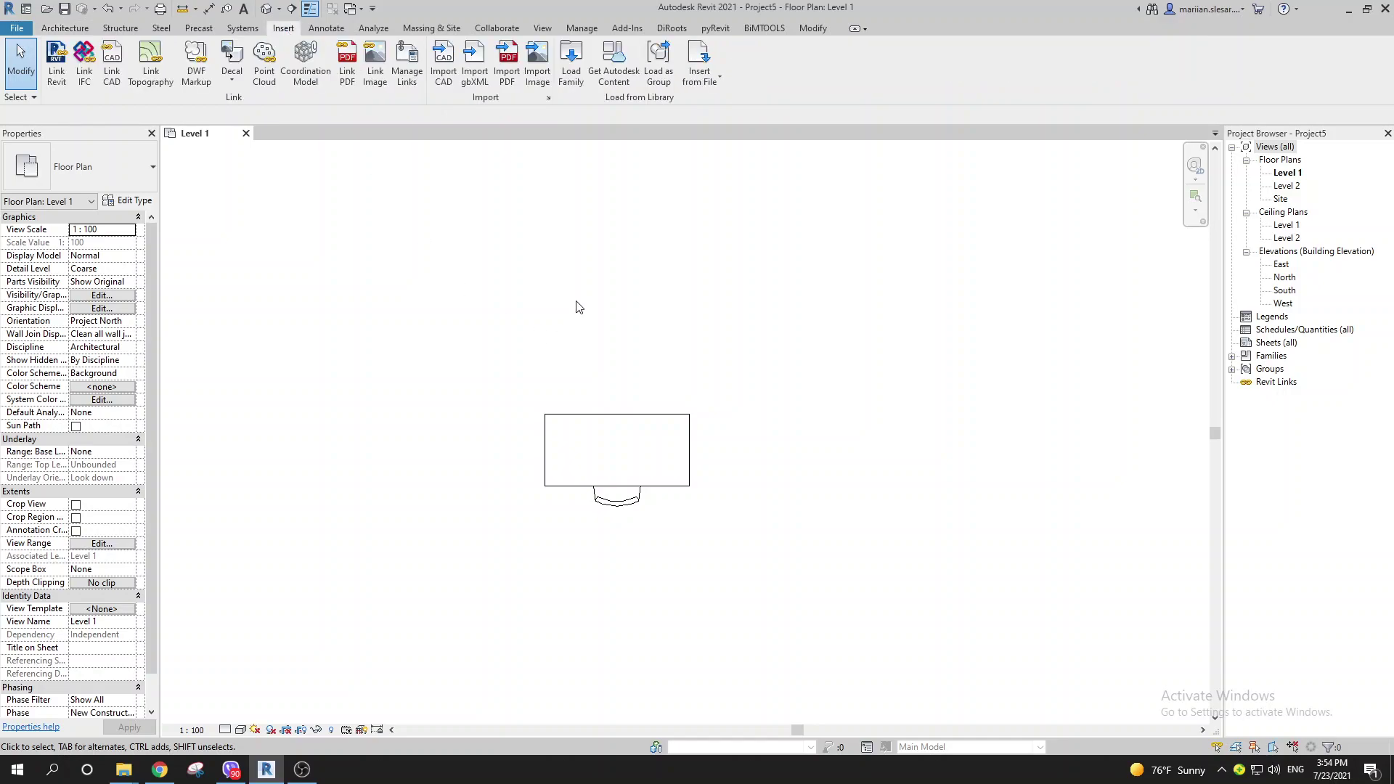
pyautogui.click(574, 72)
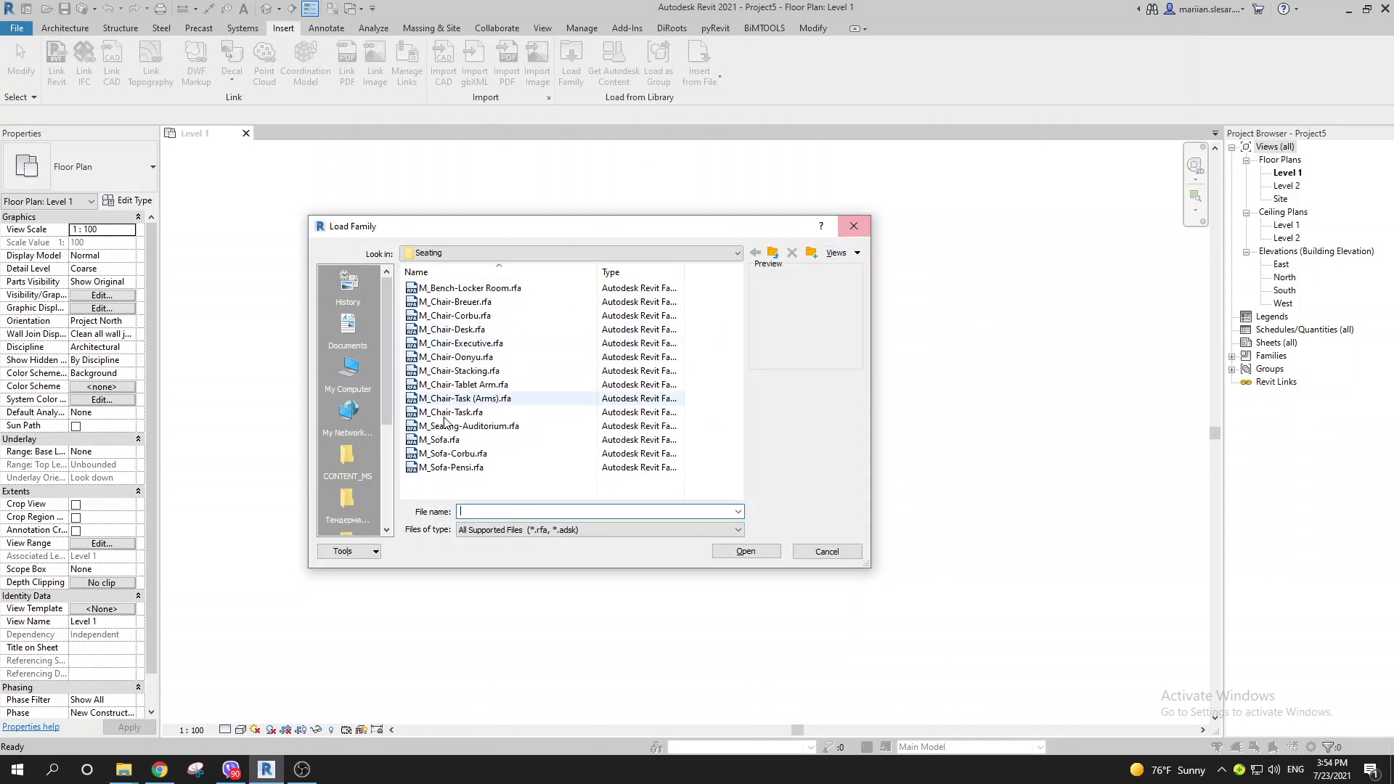
pyautogui.click(773, 254)
pyautogui.press('BackSpace')
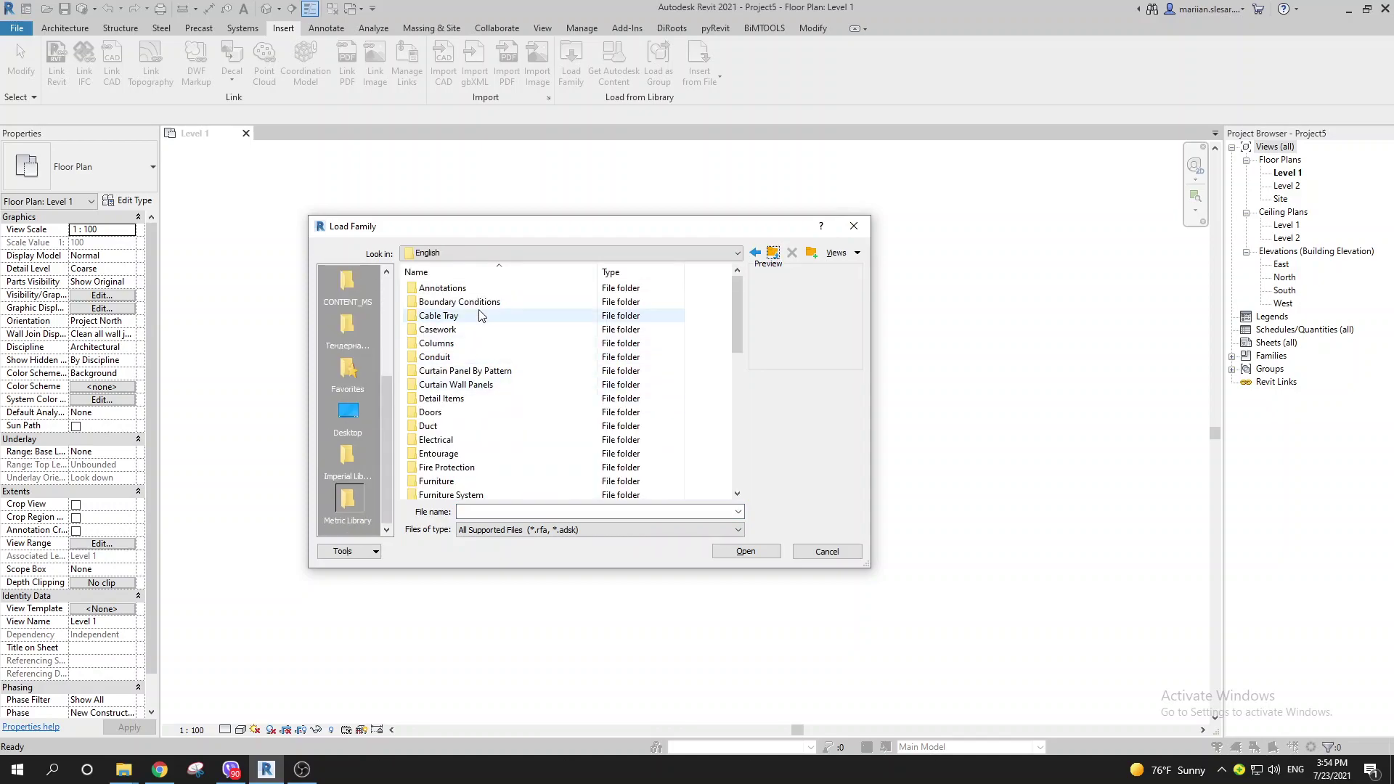
pyautogui.click(853, 226)
pyautogui.scroll(2, 601, 588)
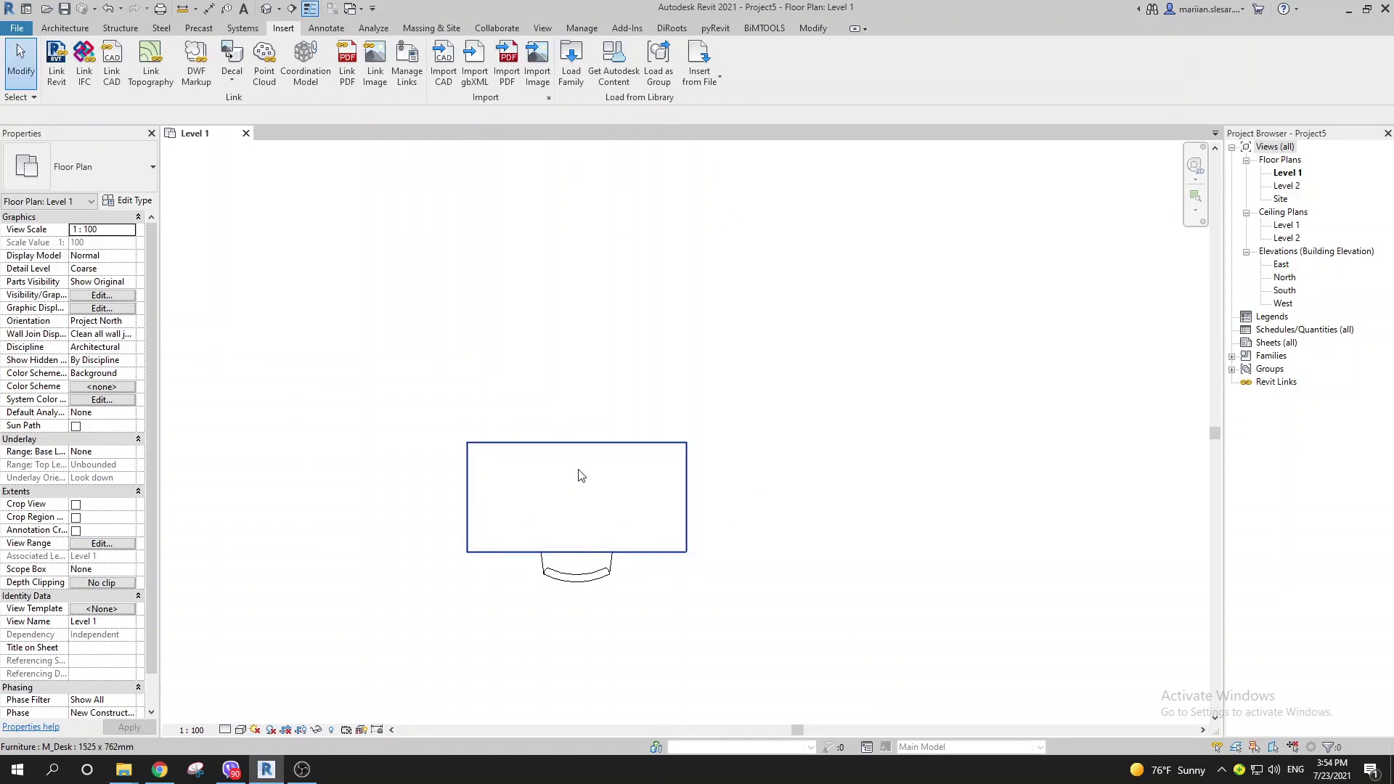
pyautogui.scroll(-2, 508, 407)
pyautogui.moveTo(396, 344); pyautogui.dragTo(529, 324)
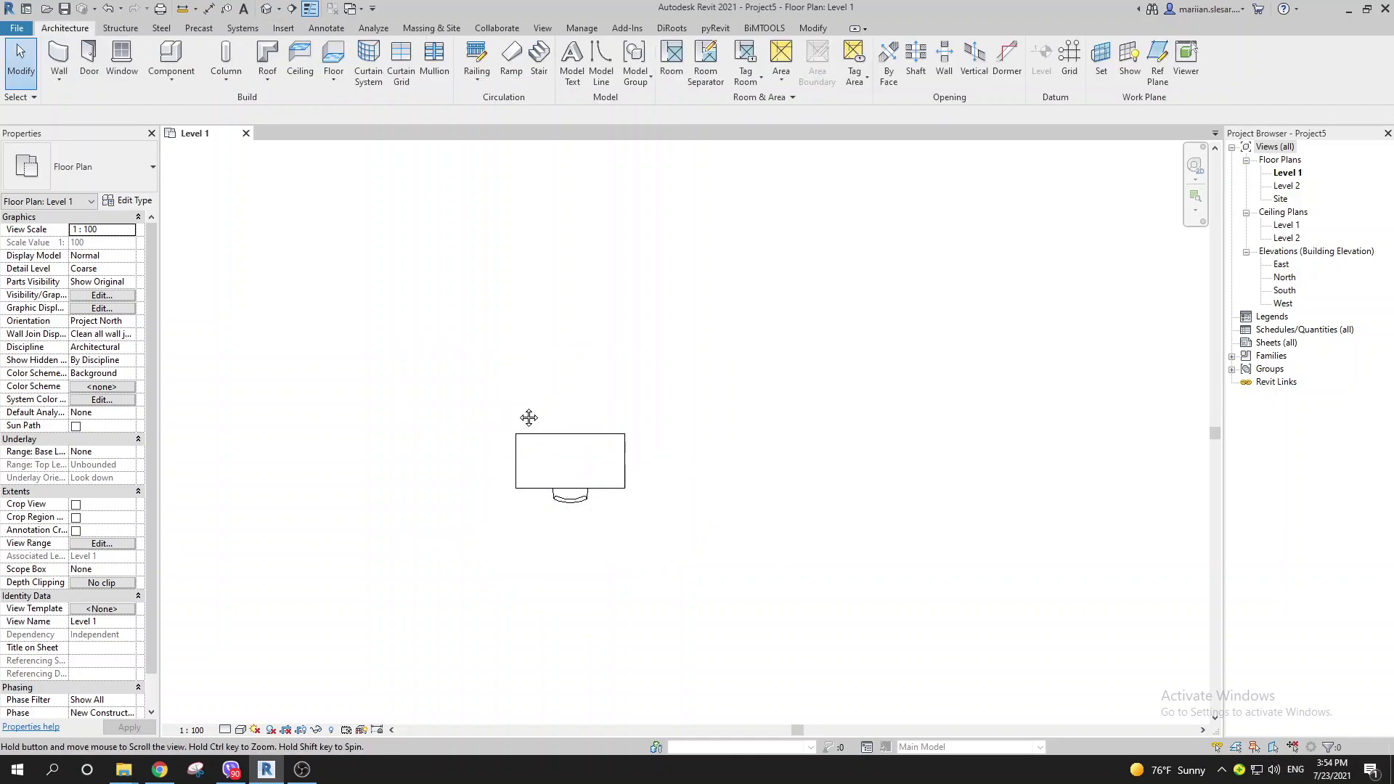
pyautogui.moveTo(529, 414); pyautogui.dragTo(505, 427, button='middle')
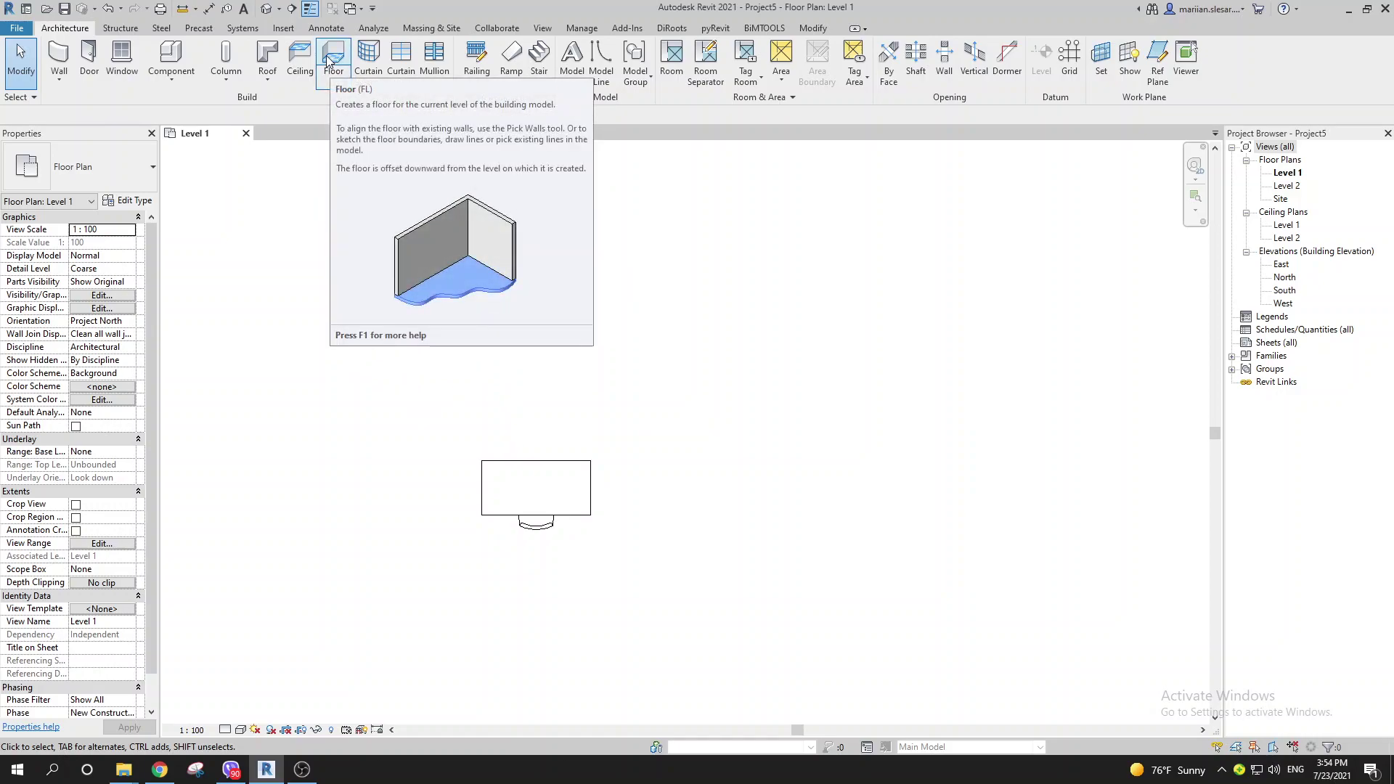
# - Start a floor and choose the Default Wall material for the structure layer of the Generic 150mm floor type
pyautogui.press('f')
pyautogui.press('l')
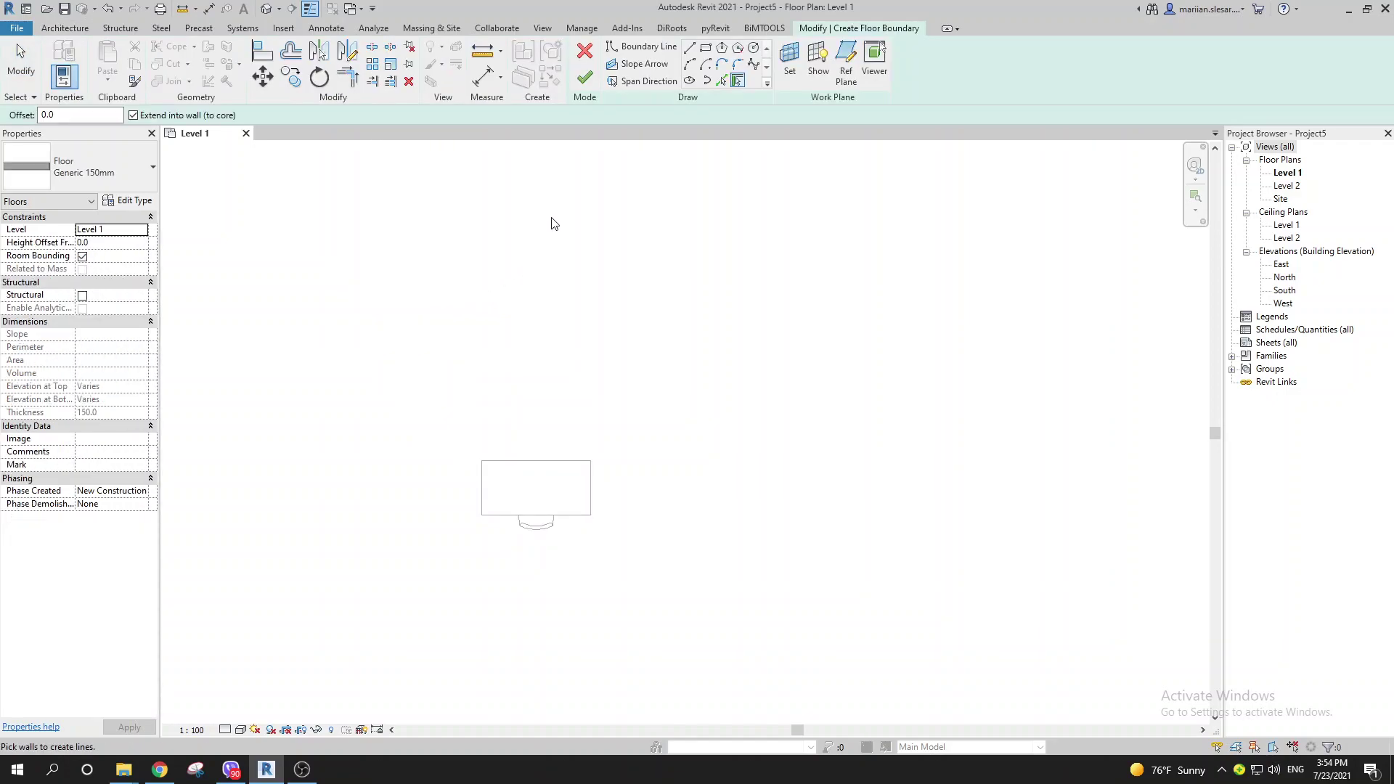
pyautogui.click(134, 203)
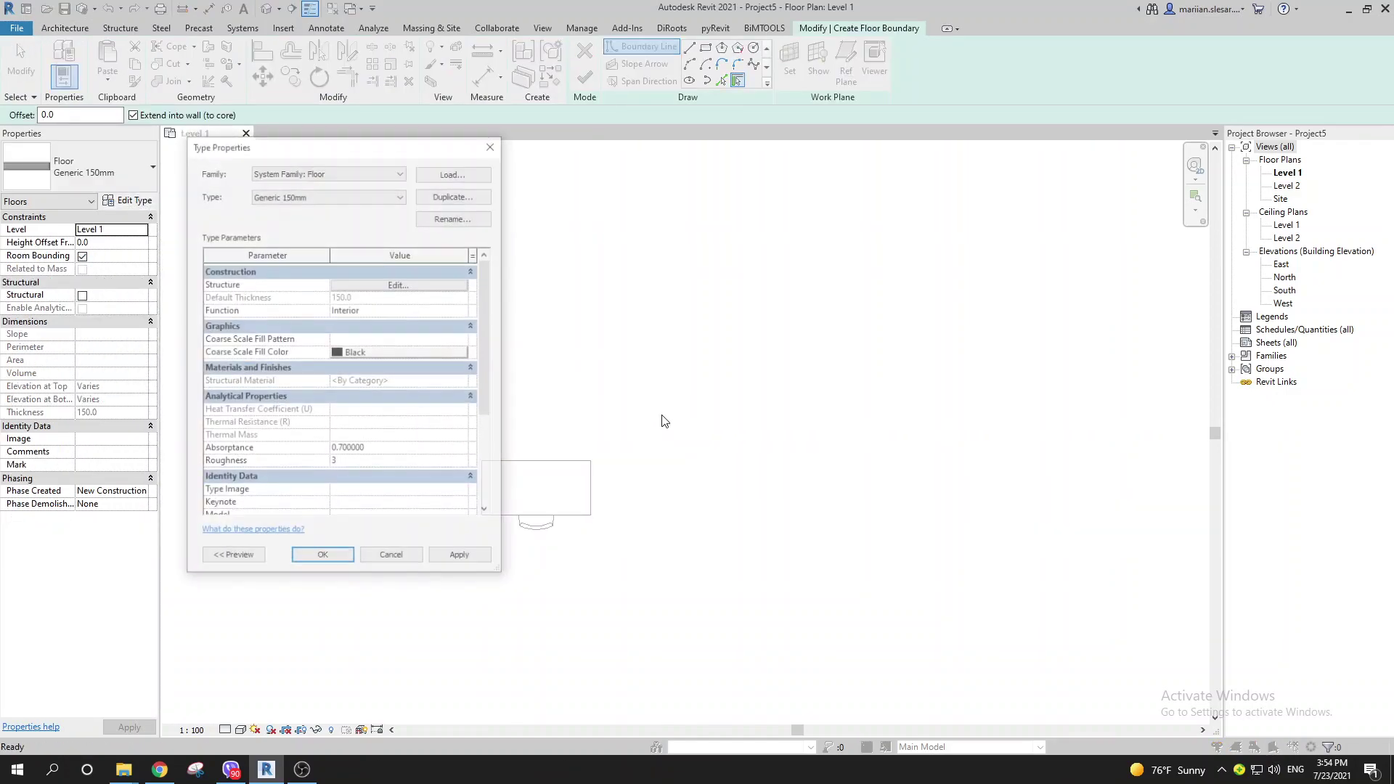
pyautogui.click(420, 289)
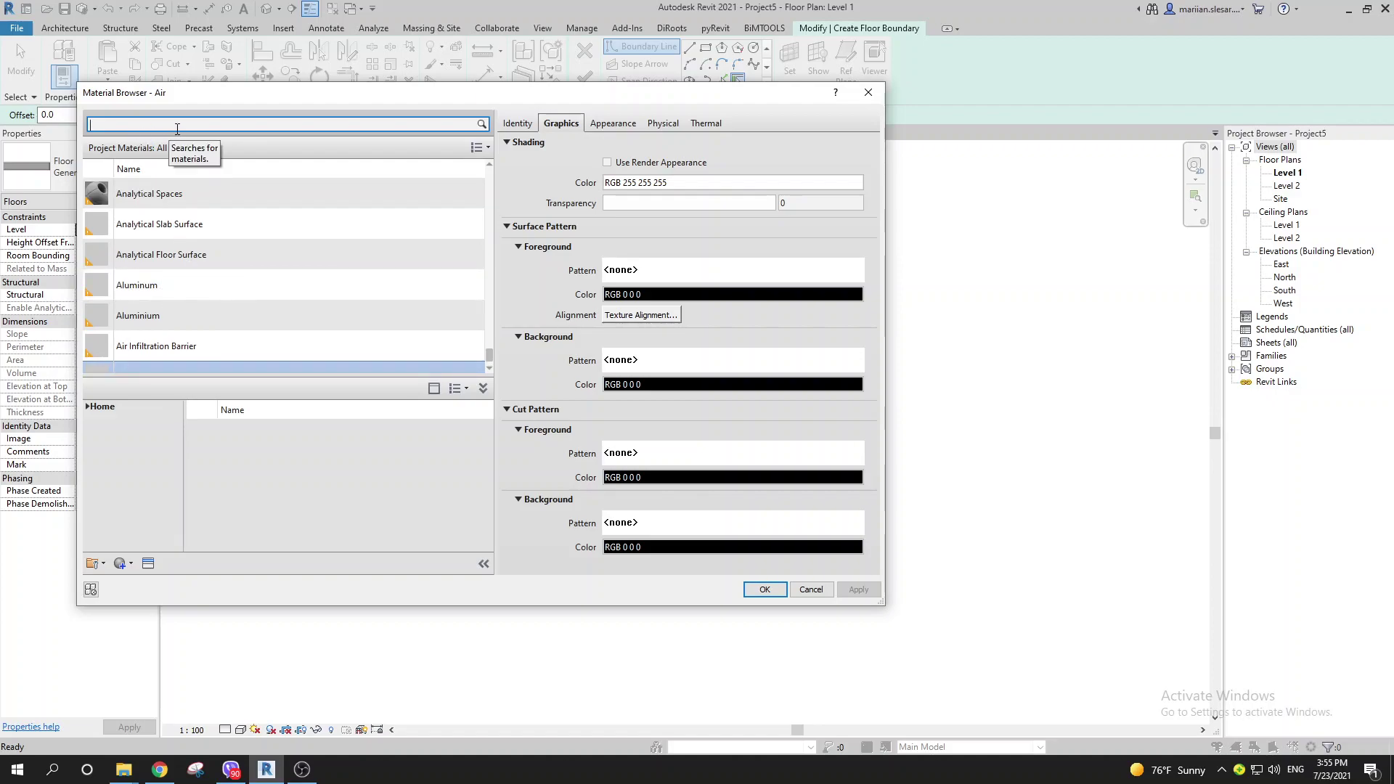
pyautogui.press('Return')
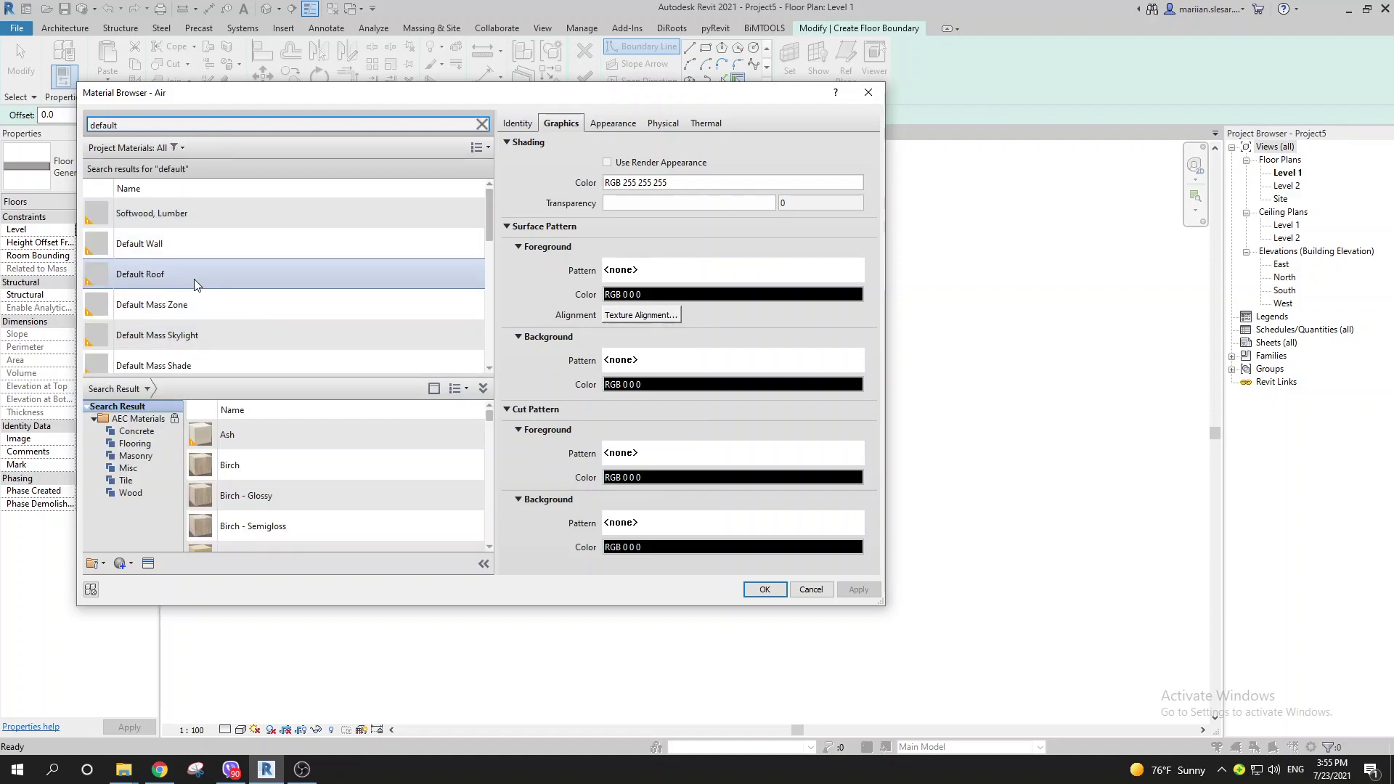
pyautogui.scroll(-1, 171, 247)
pyautogui.scroll(1, 163, 256)
pyautogui.click(164, 253)
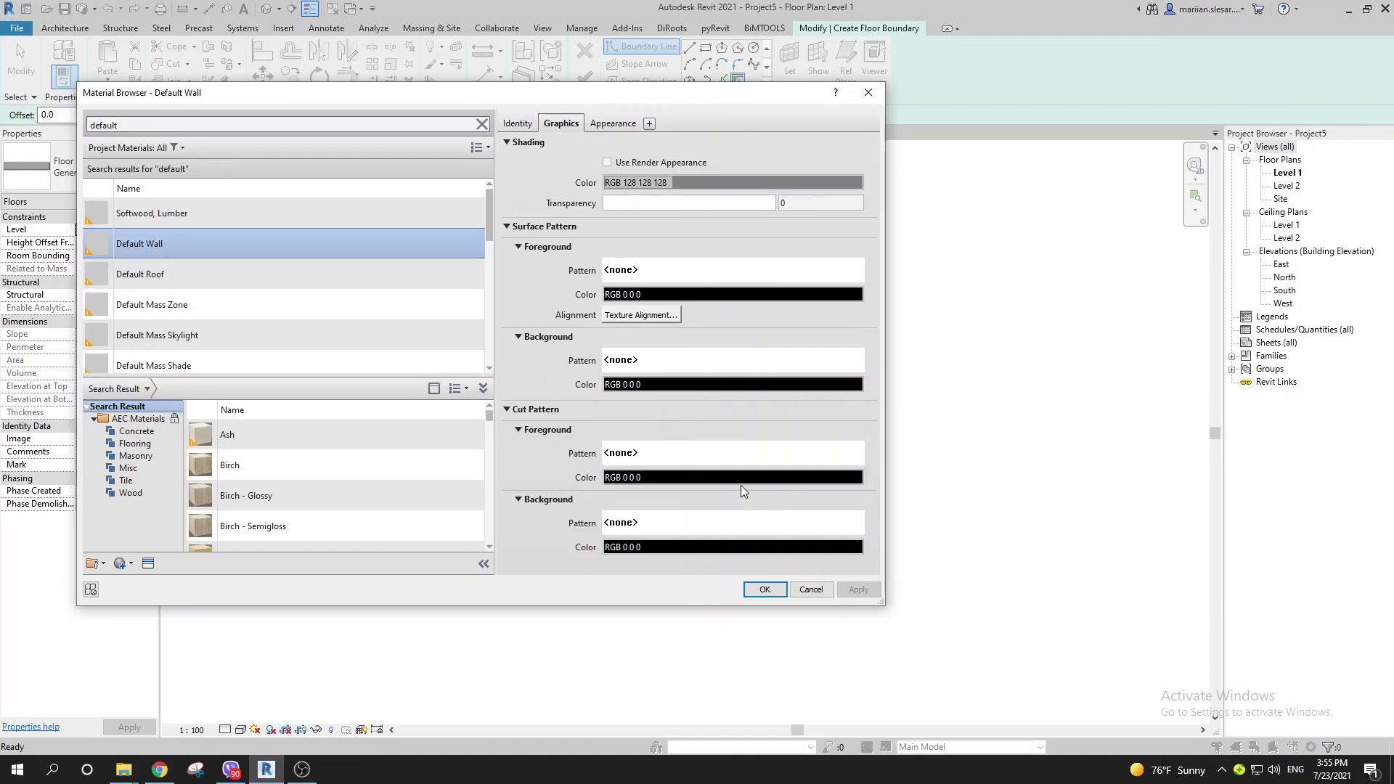
# - Set the Default Wall material's surface foreground to the Diagonal cross-hatch pattern in red
pyautogui.click(701, 272)
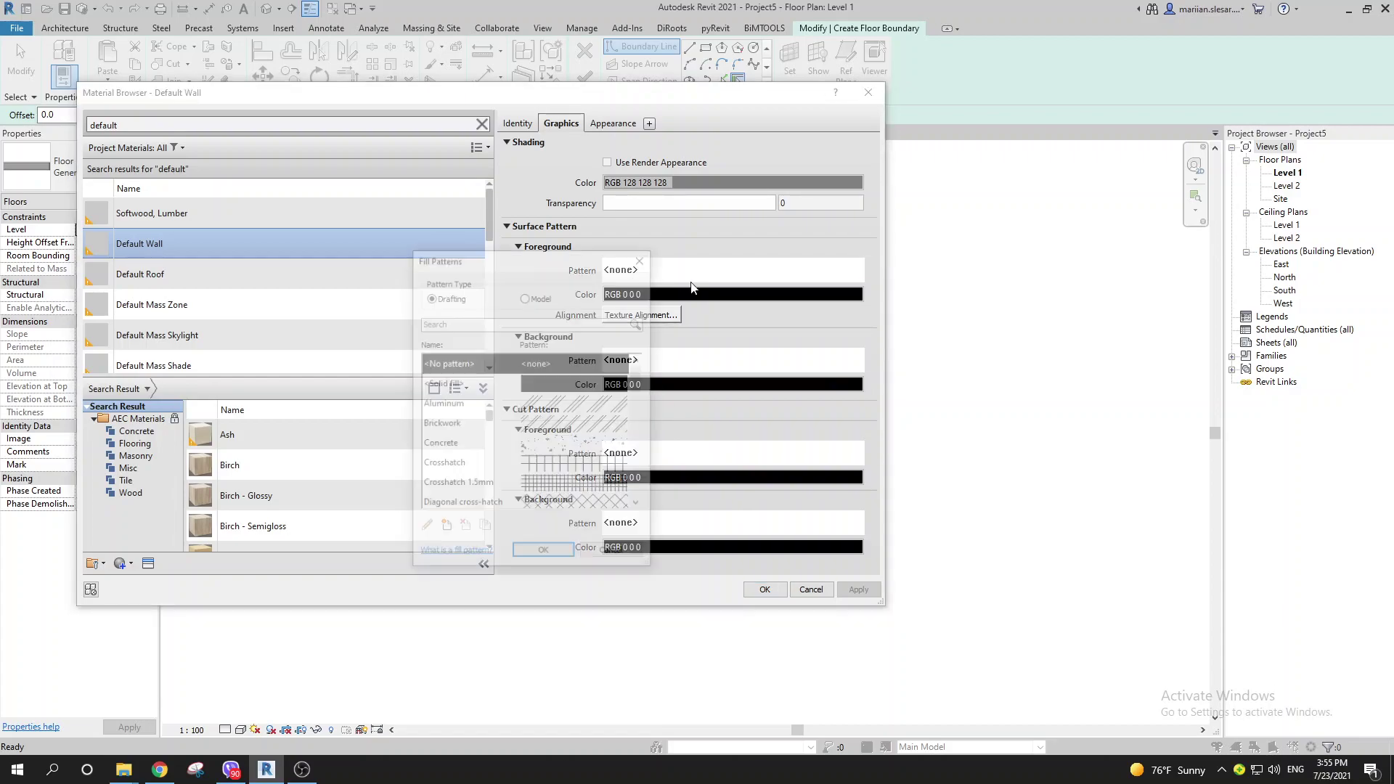
pyautogui.scroll(-1, 577, 468)
pyautogui.click(568, 448)
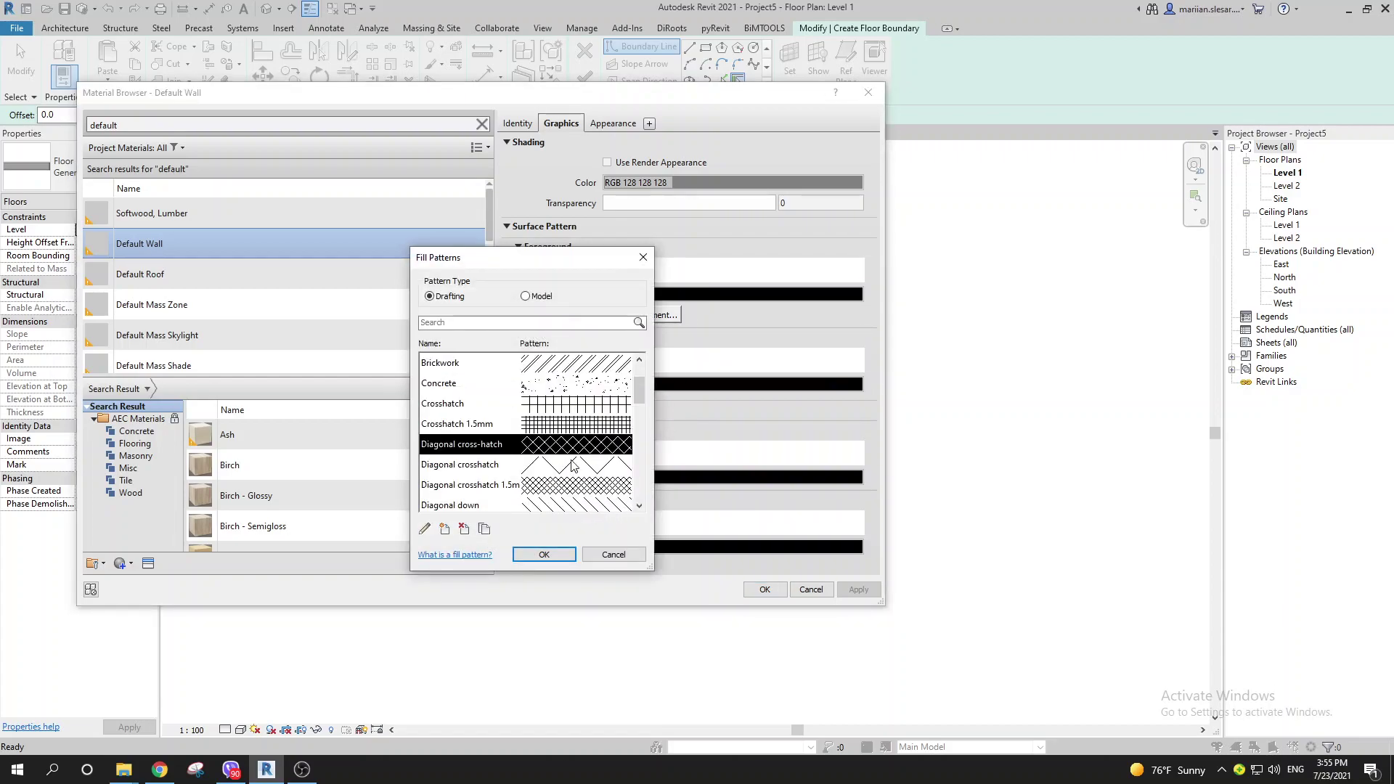
pyautogui.click(544, 556)
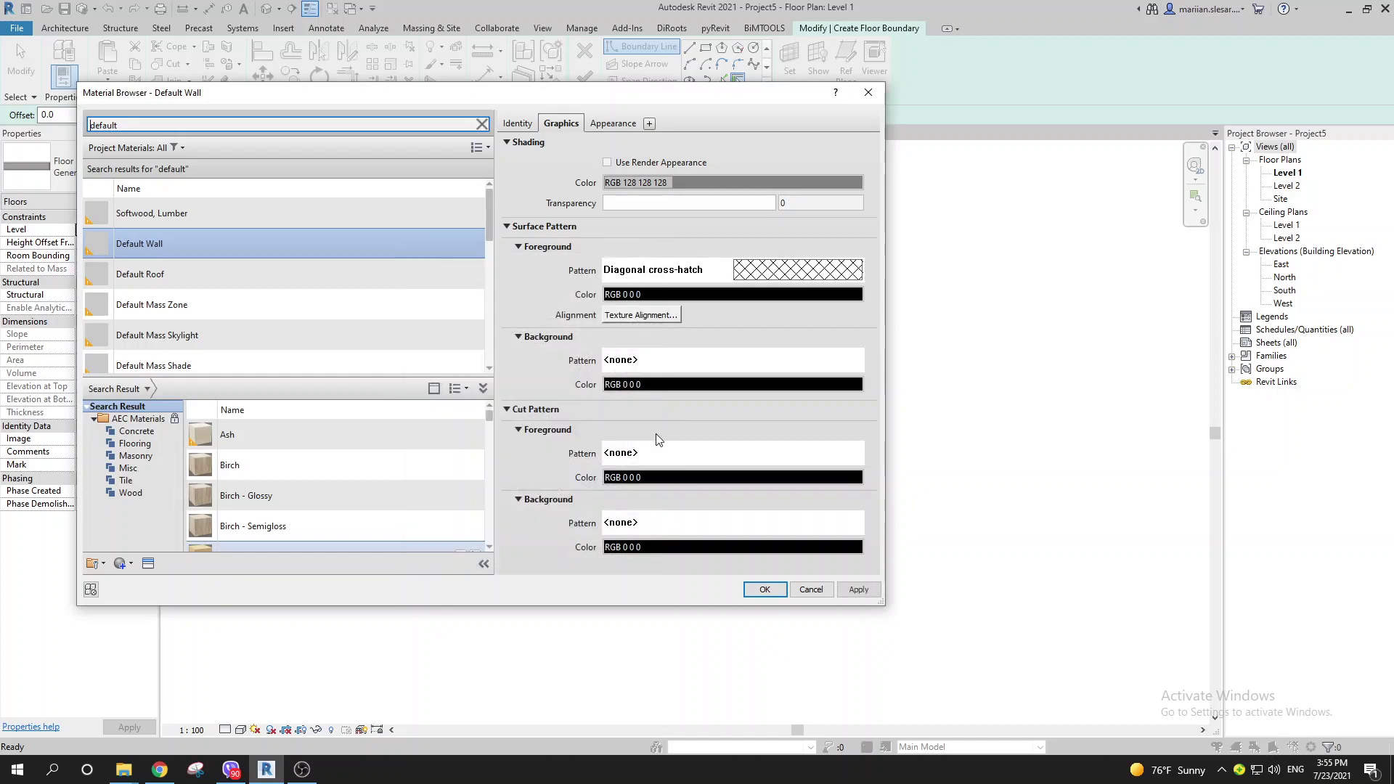
pyautogui.click(641, 295)
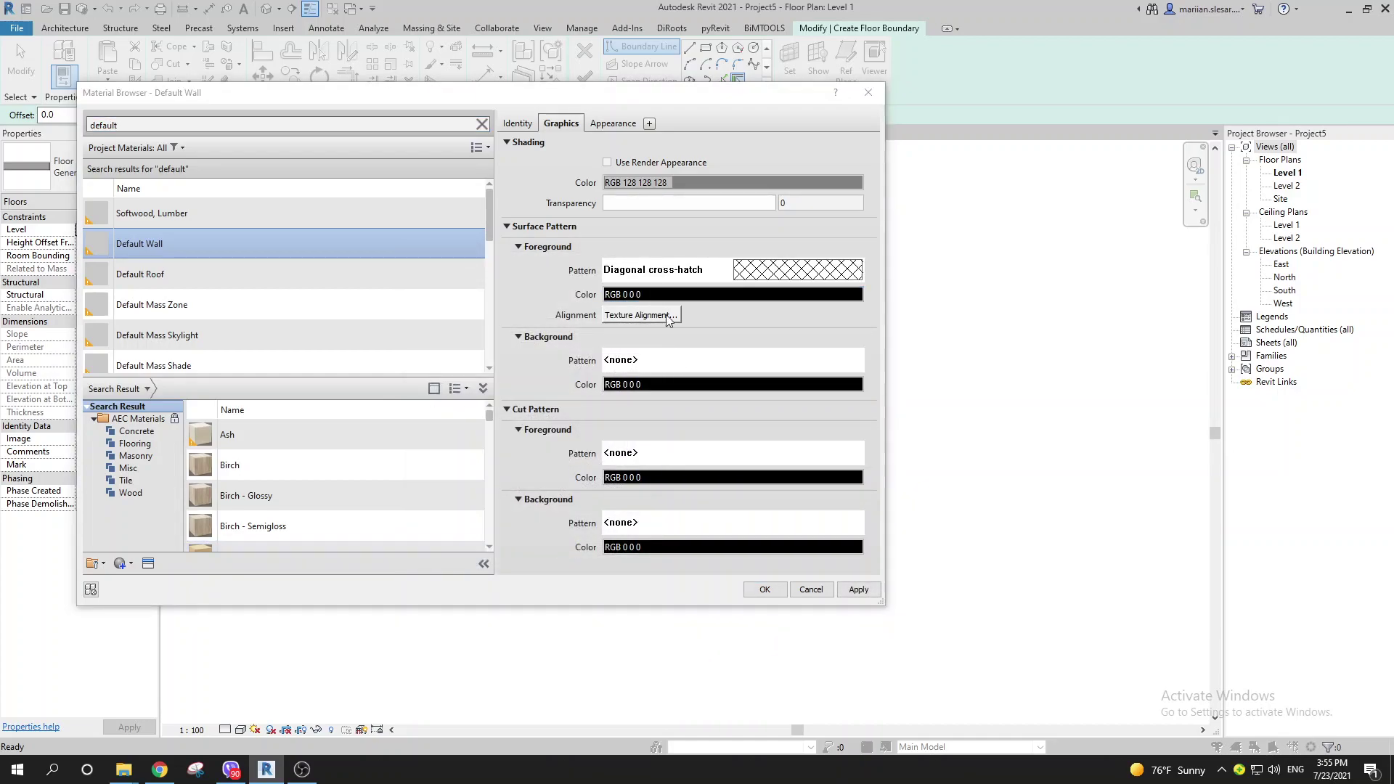
pyautogui.click(329, 261)
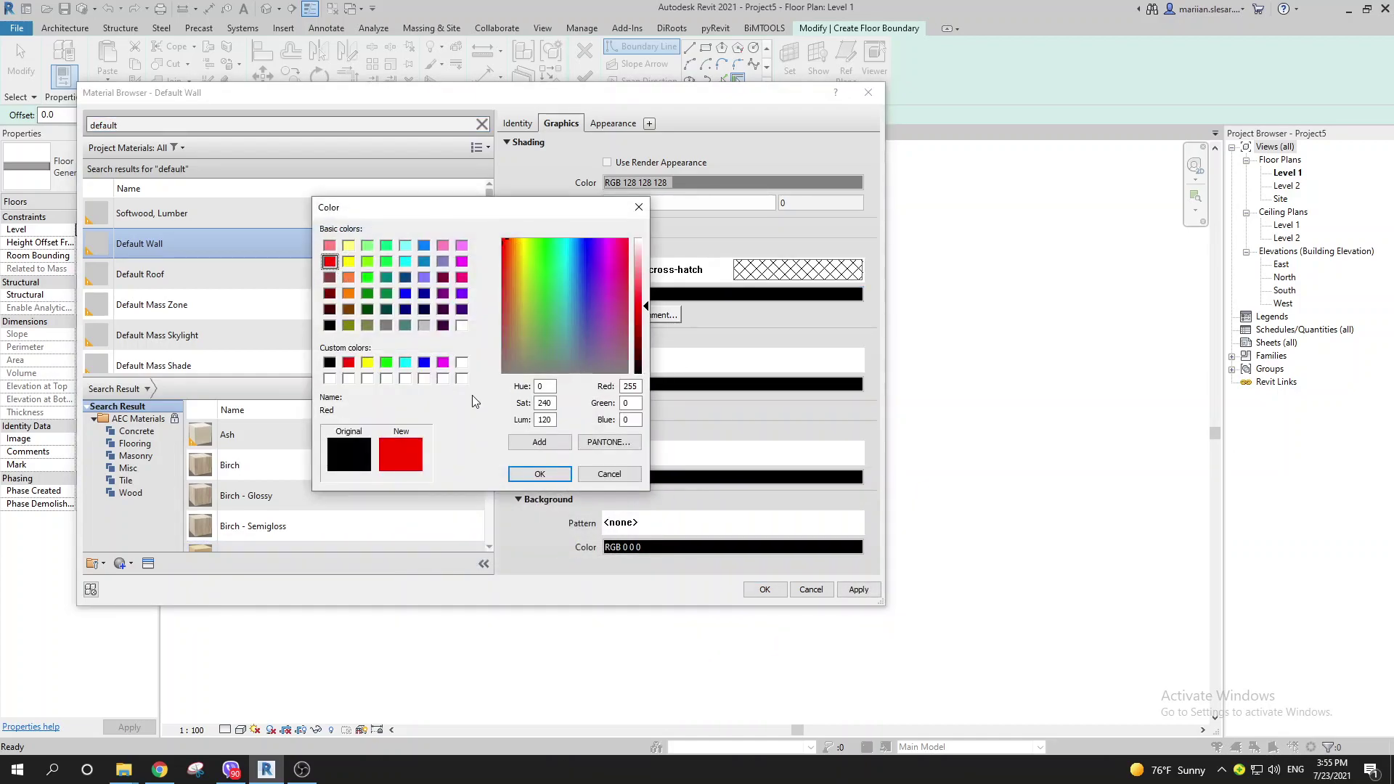
pyautogui.click(532, 476)
# - Set the material's surface background to solid fill in grey RGB 192 192 192 and accept the material, assembly and floor type changes
pyautogui.click(726, 361)
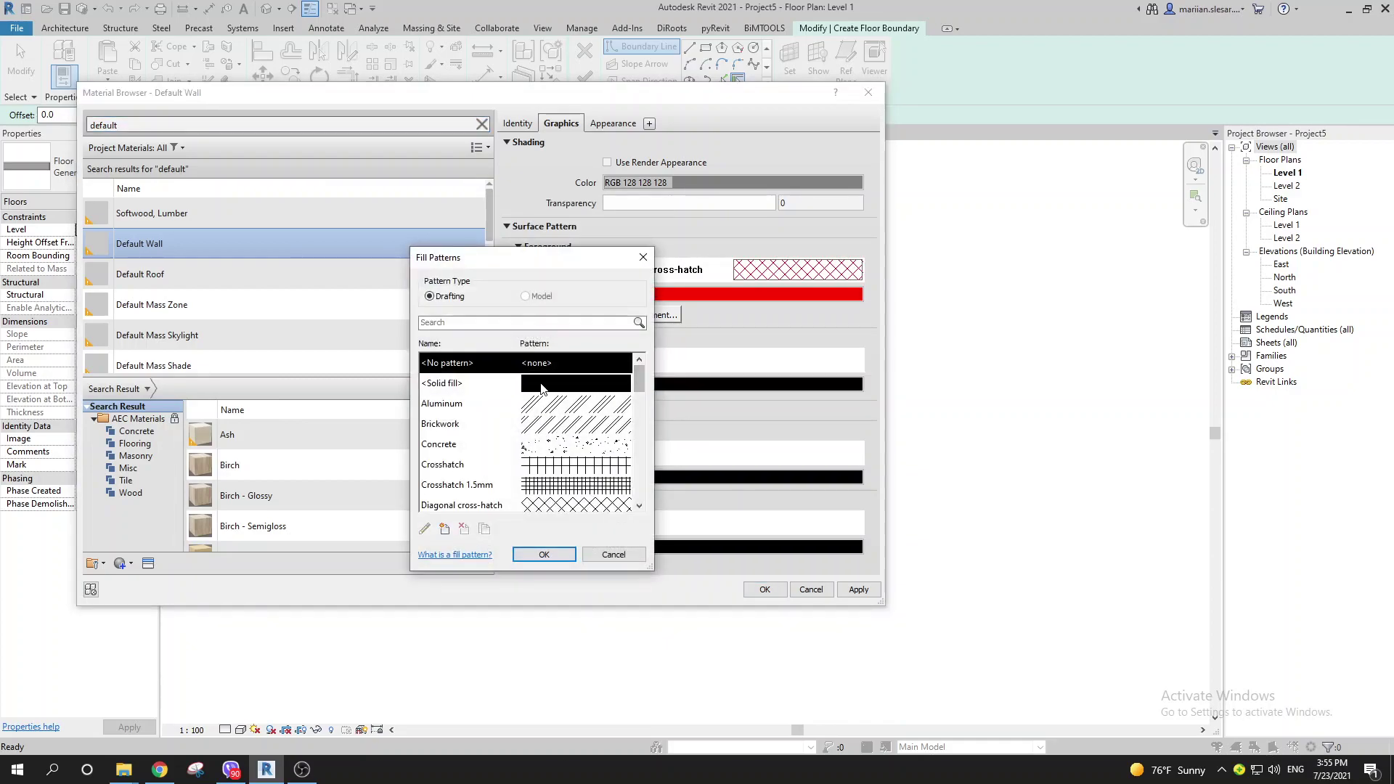
pyautogui.click(509, 382)
pyautogui.click(544, 554)
pyautogui.click(726, 384)
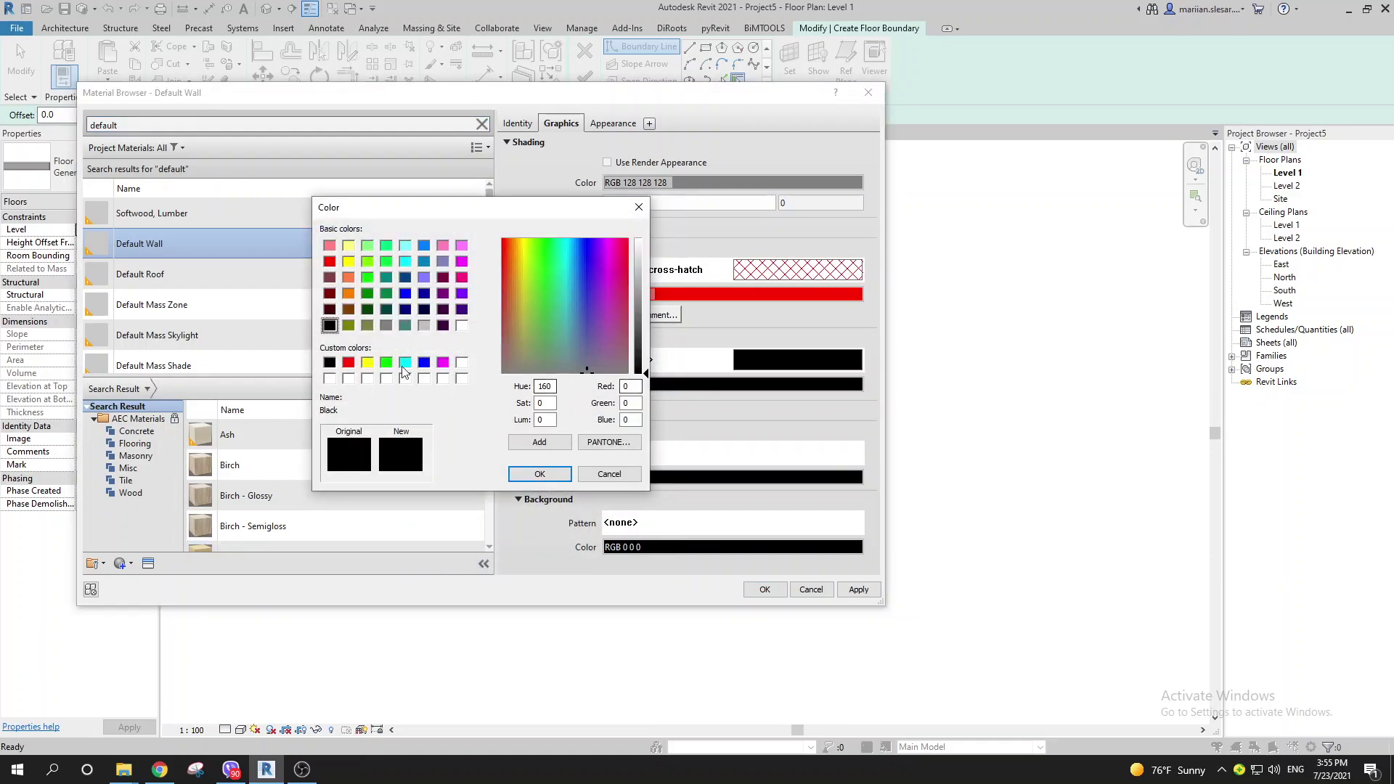
pyautogui.click(423, 326)
pyautogui.click(561, 476)
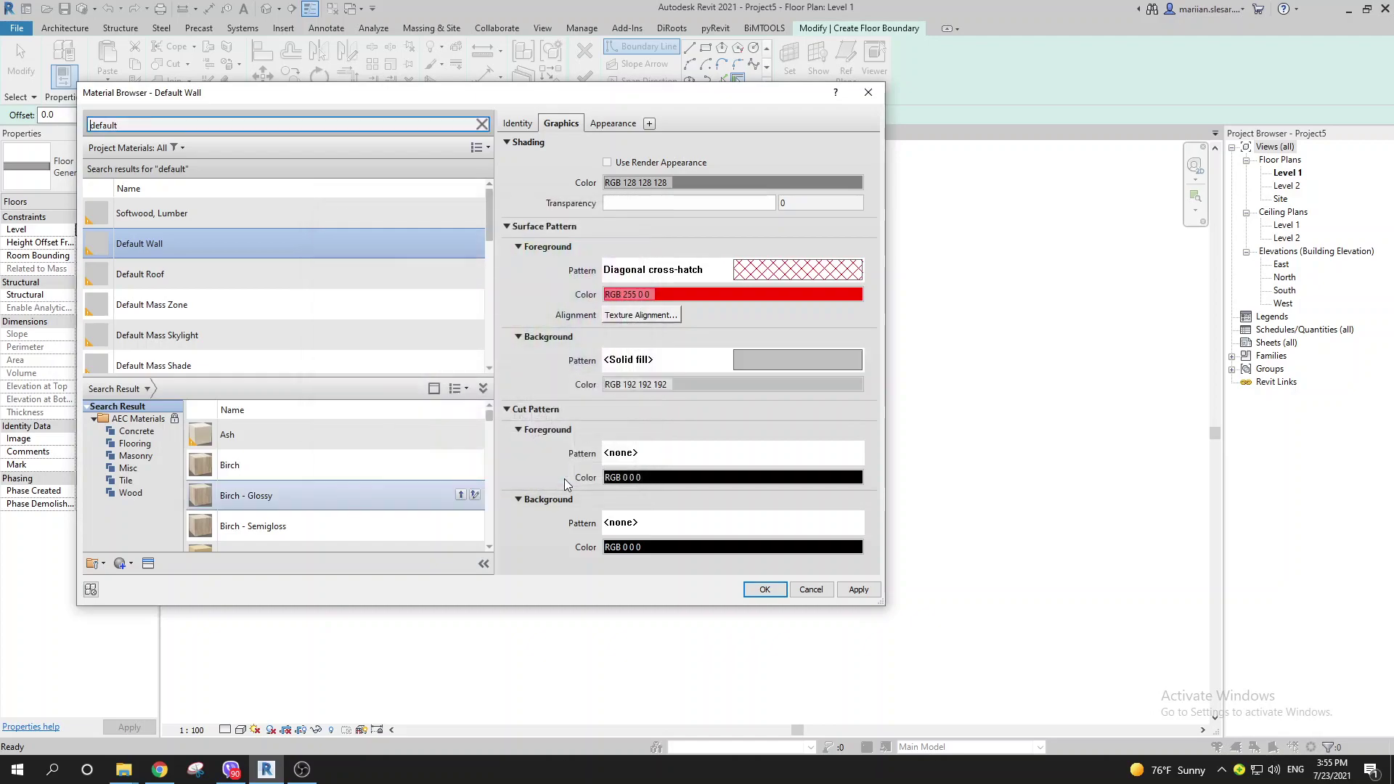
pyautogui.click(761, 592)
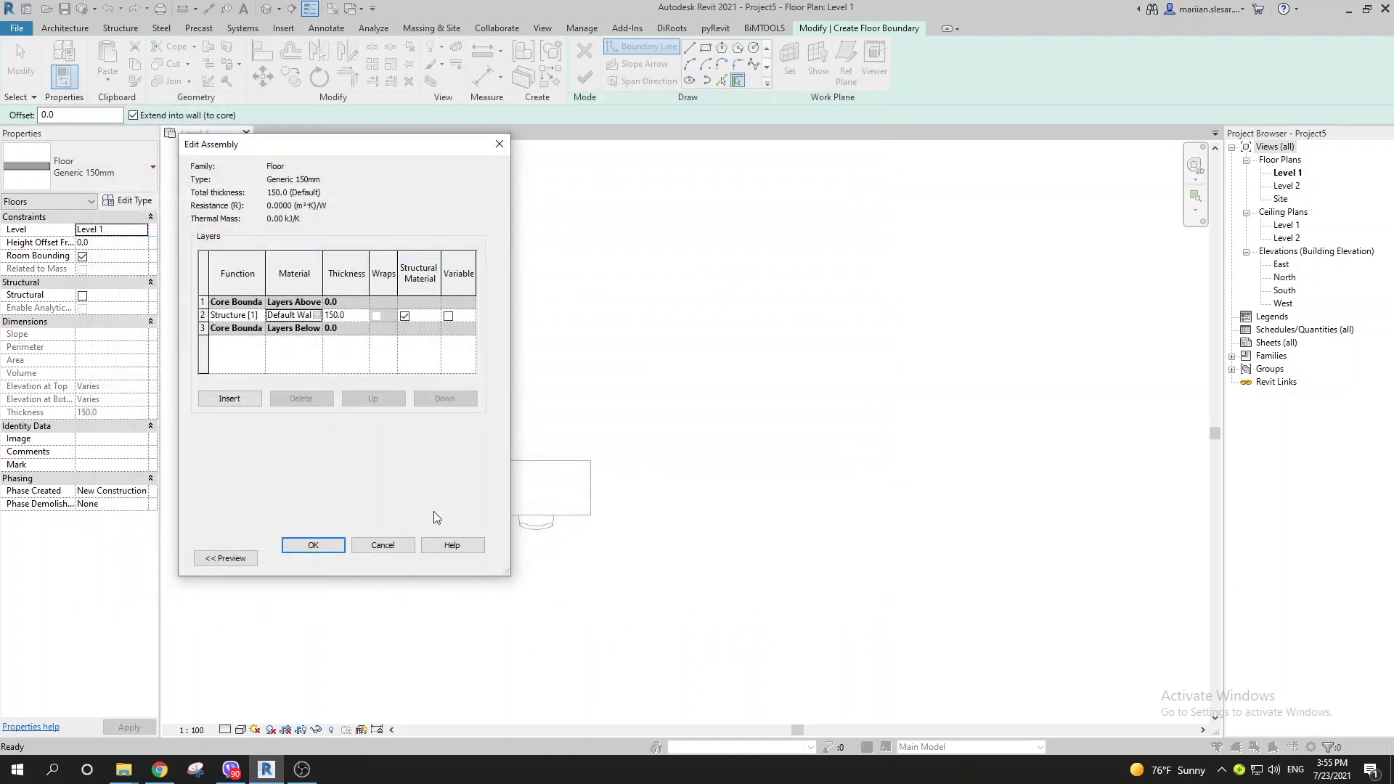
pyautogui.click(313, 545)
pyautogui.click(313, 554)
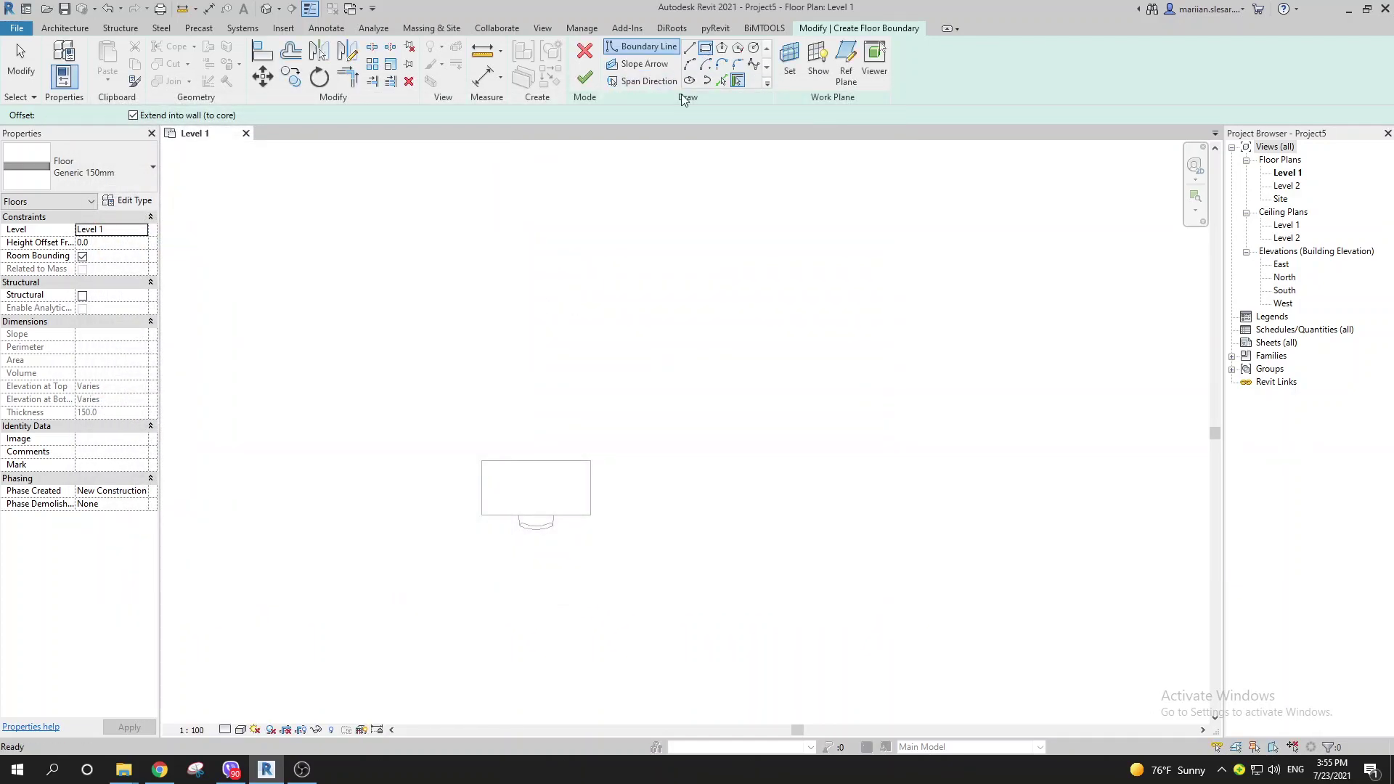
# - Sketch a rectangular floor boundary about 4200 by 2800 mm around the desk and chair, and finish the floor
pyautogui.click(705, 48)
pyautogui.click(397, 406)
pyautogui.click(697, 607)
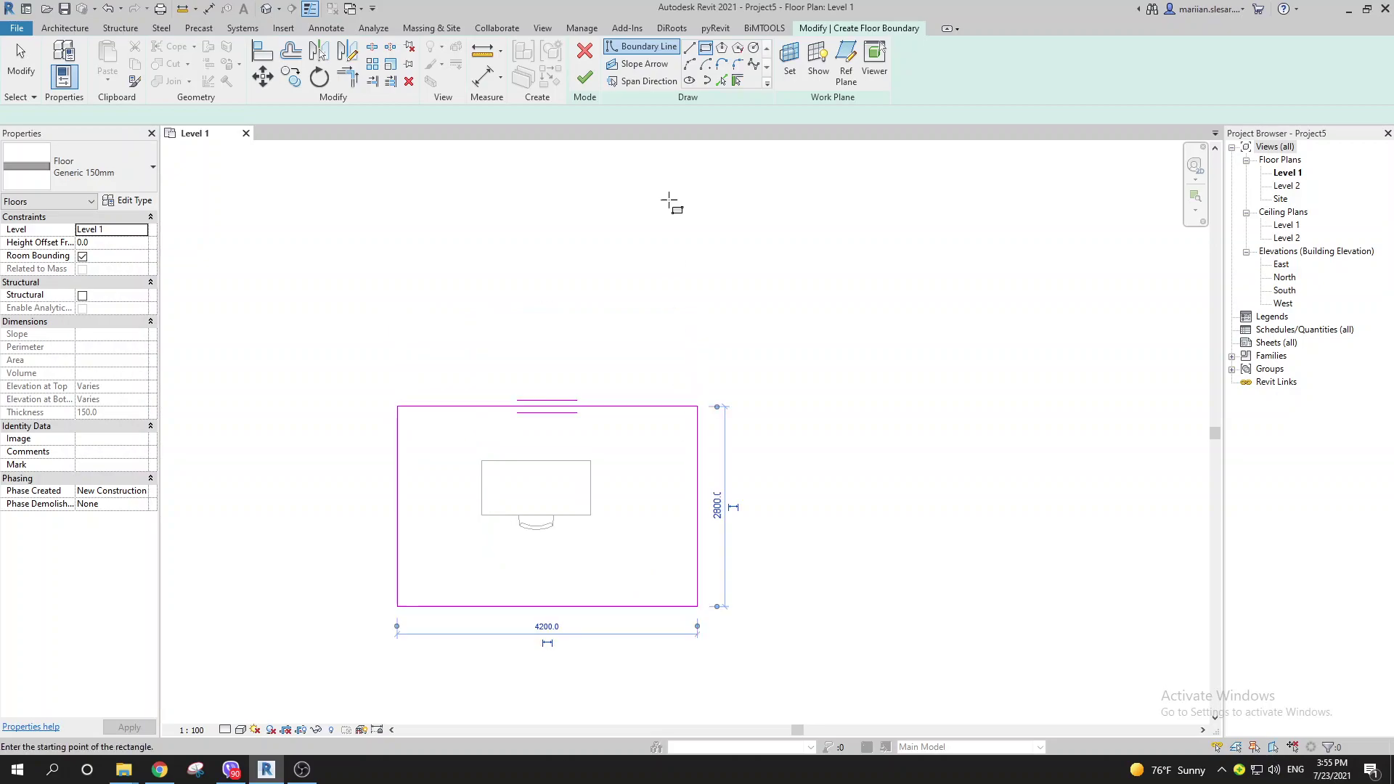
pyautogui.click(584, 77)
pyautogui.scroll(2, 483, 450)
pyautogui.click(569, 520)
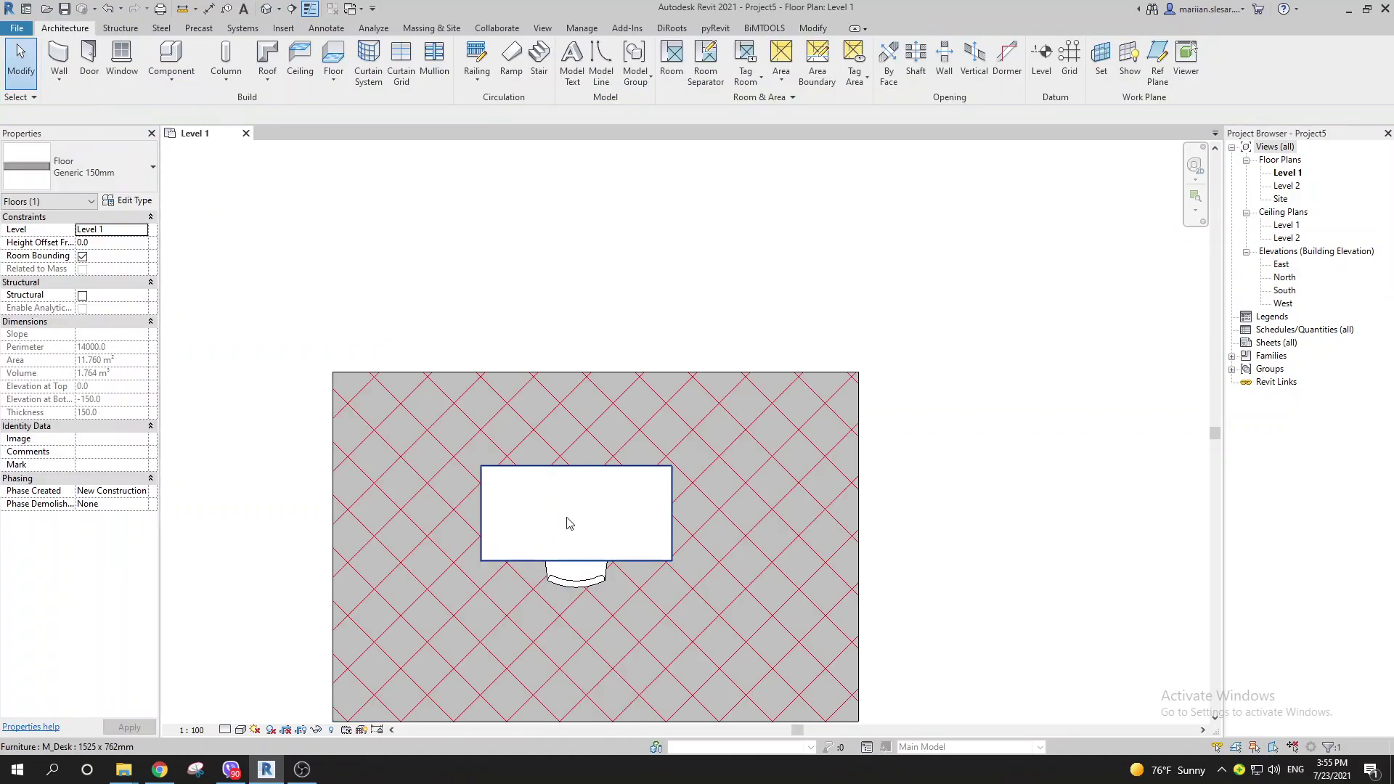
pyautogui.scroll(-2, 491, 548)
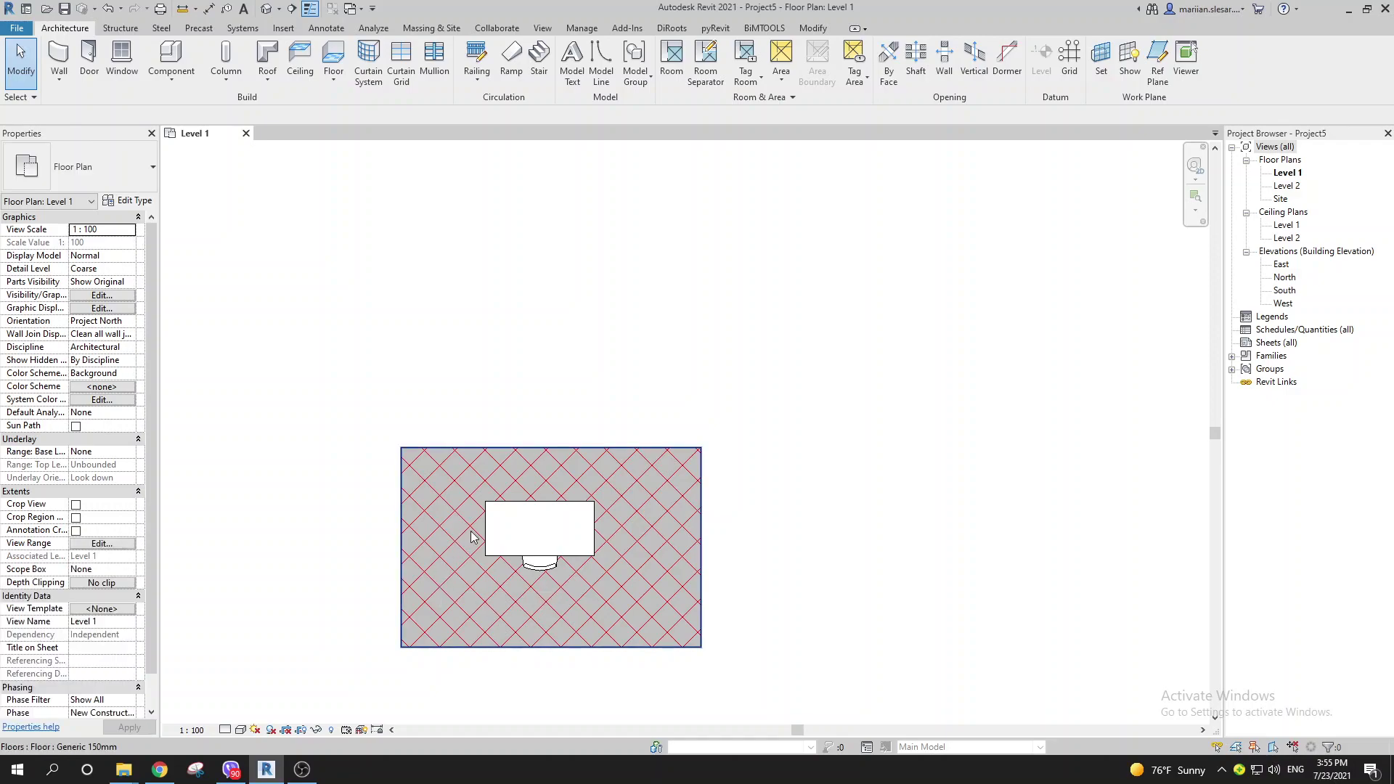
# - Open the default 3D view and examine the desk, the chair and the patterned floor beneath them
pyautogui.press('3')
pyautogui.press('d')
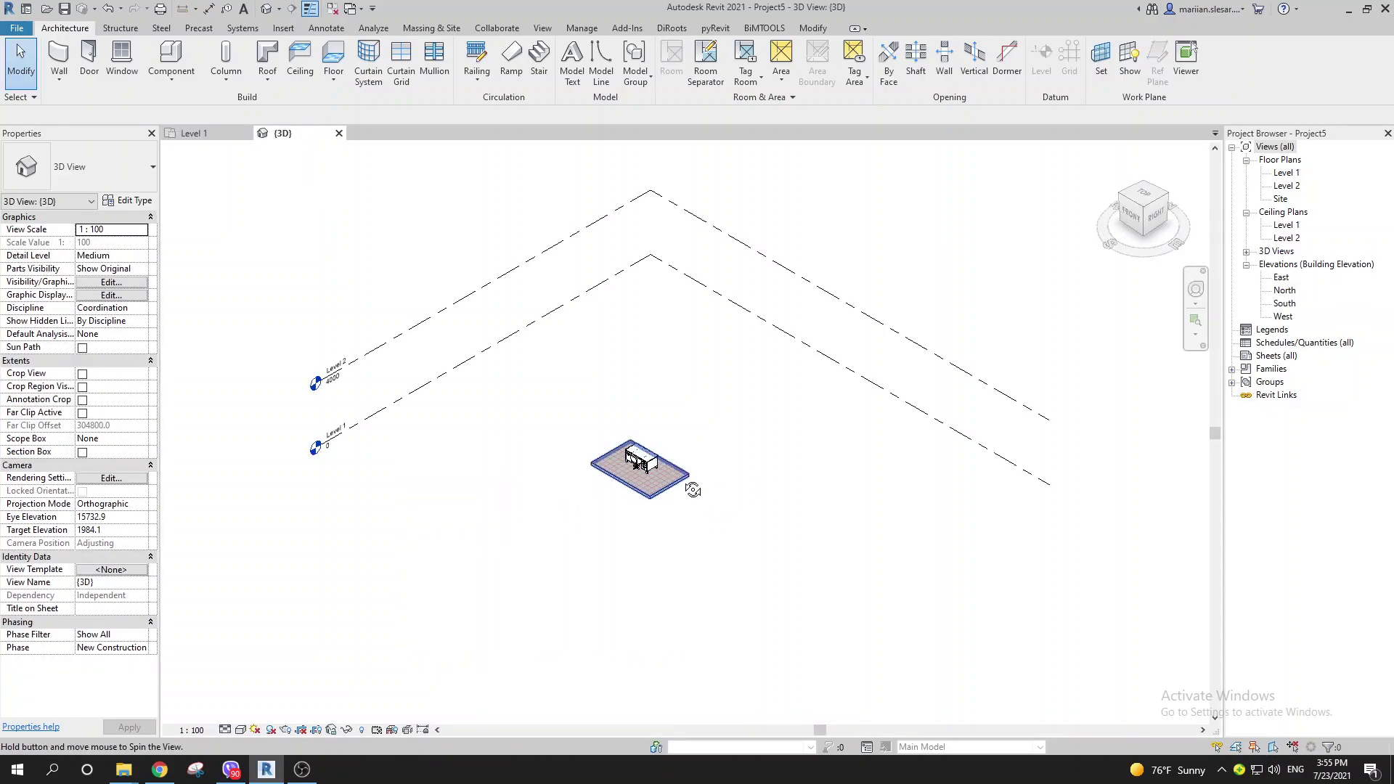
pyautogui.click(339, 133)
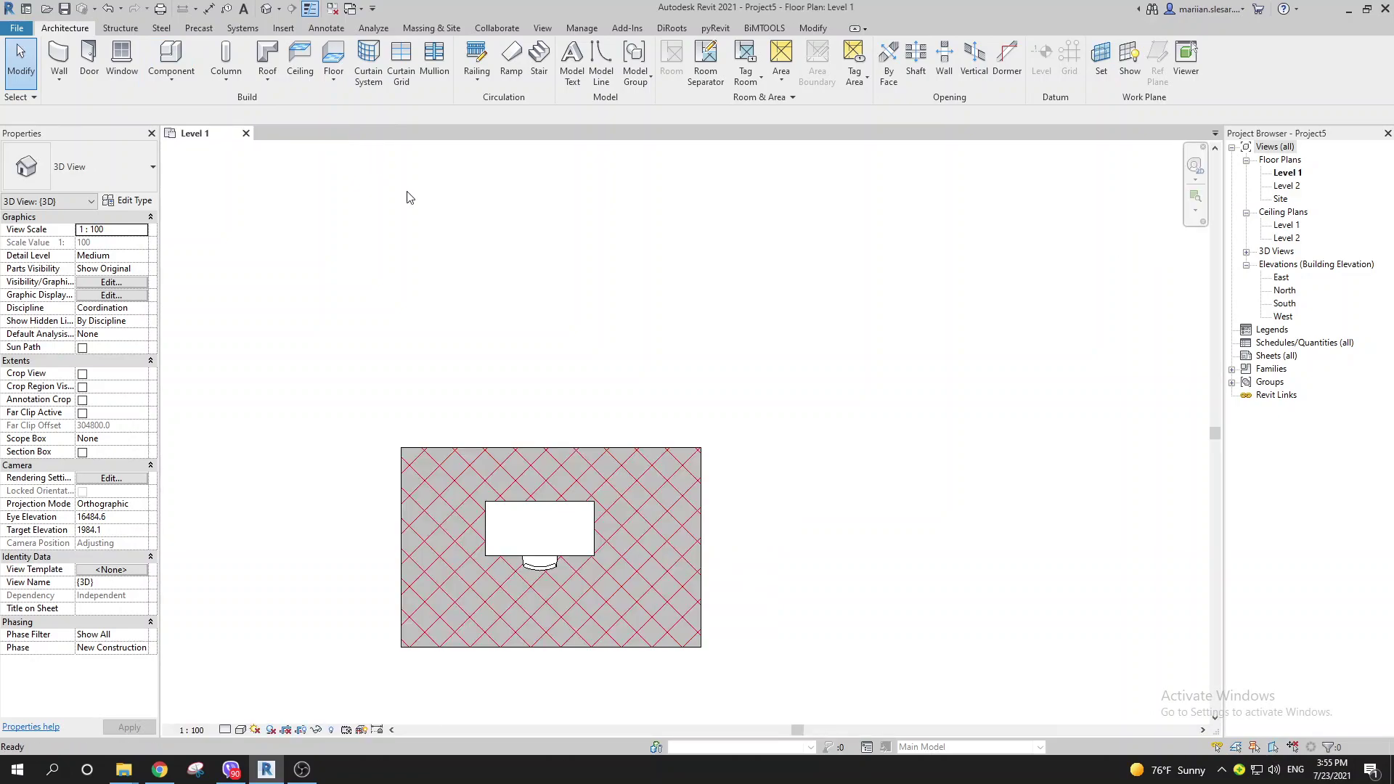
pyautogui.click(268, 9)
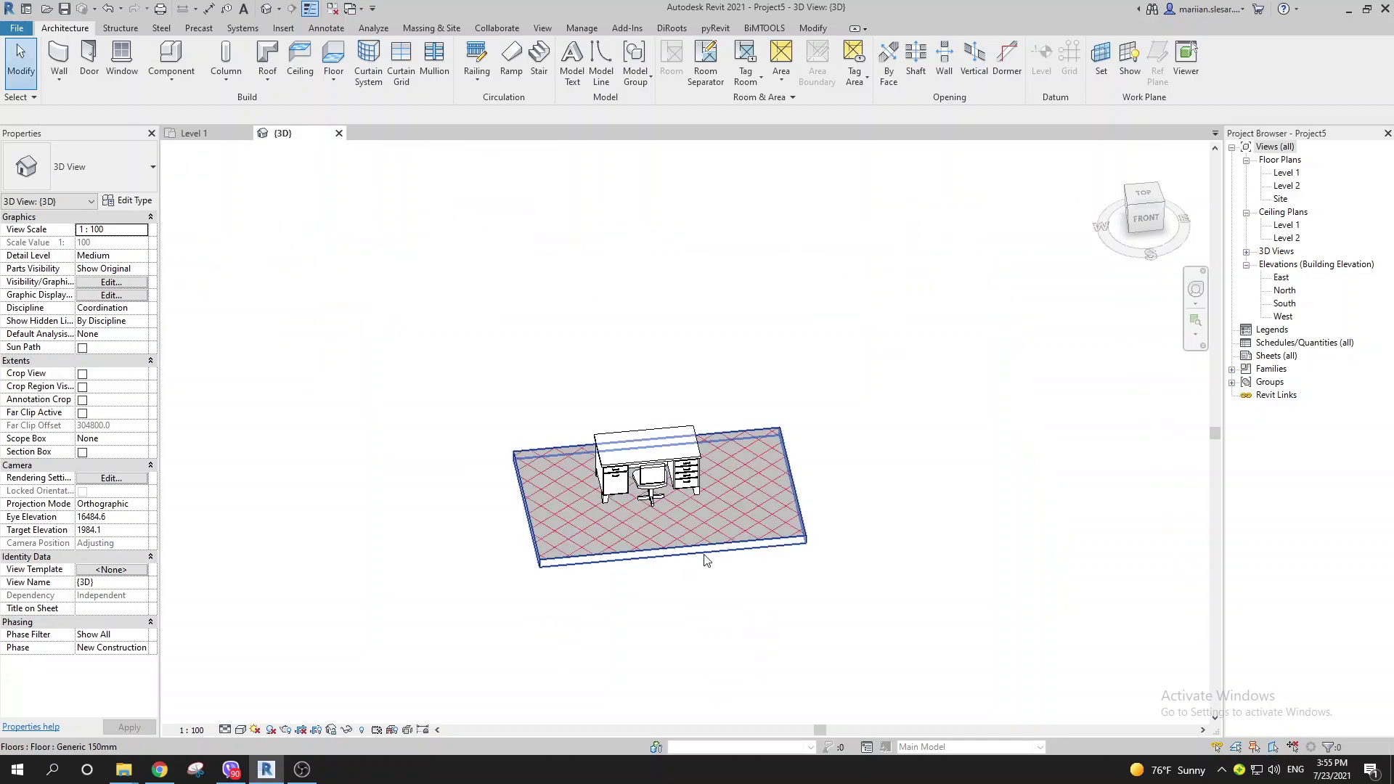
pyautogui.click(639, 501)
pyautogui.scroll(1, 639, 502)
pyautogui.press('Escape')
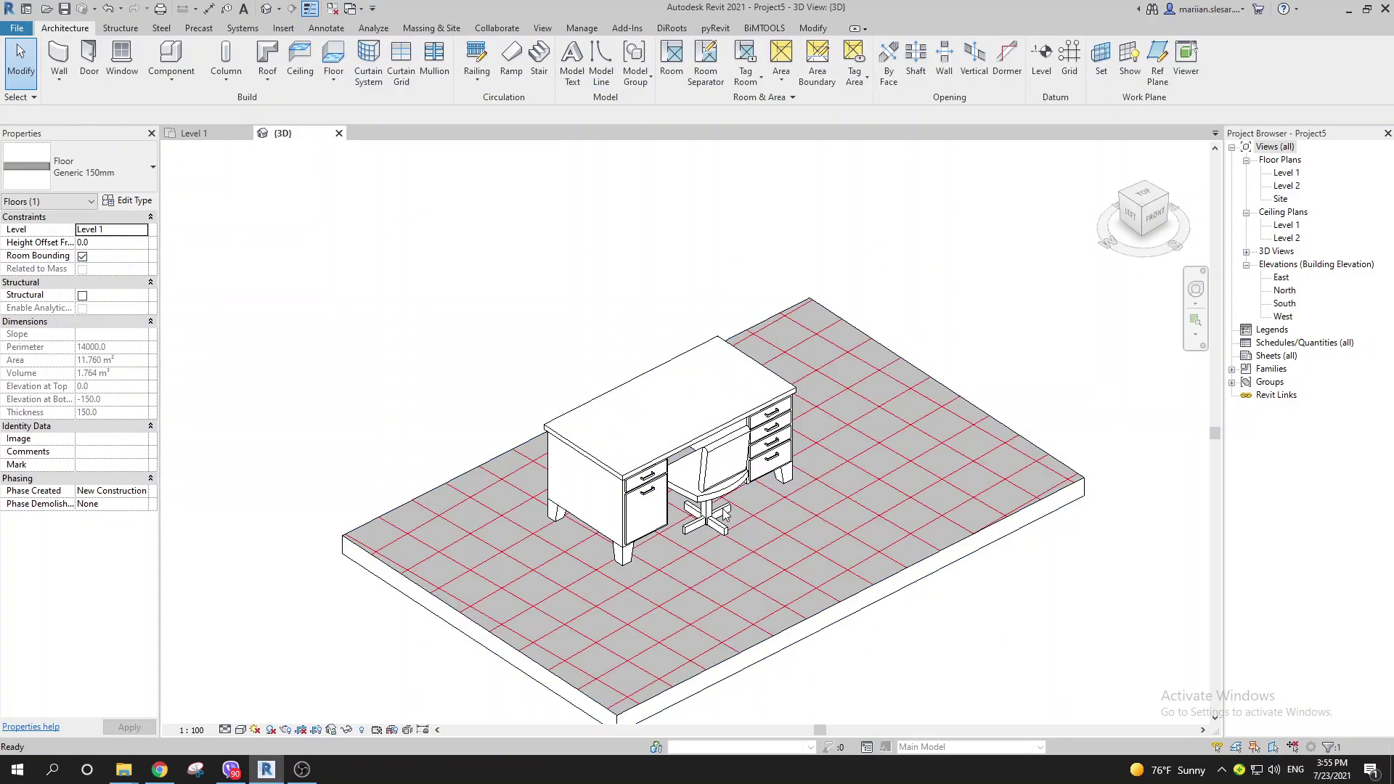
pyautogui.click(708, 475)
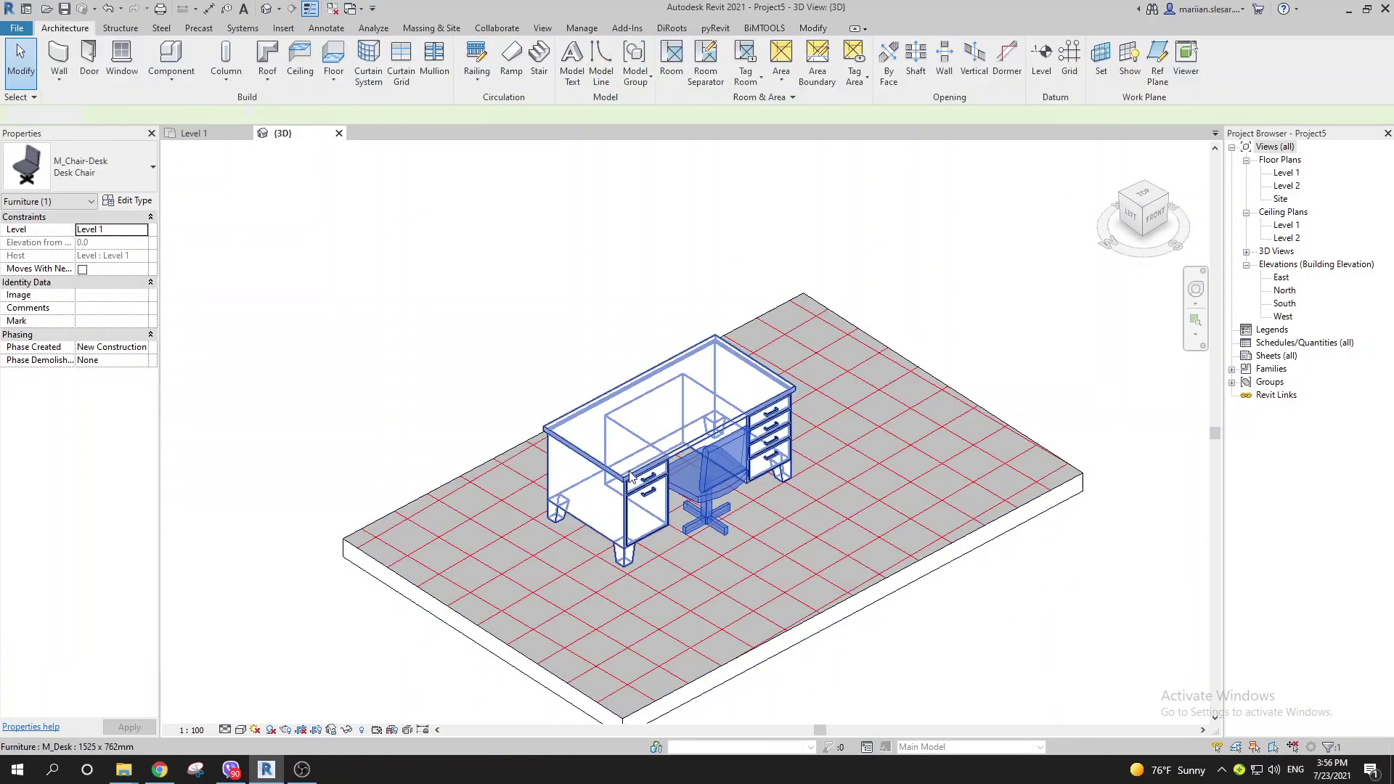
pyautogui.press('Escape')
pyautogui.click(672, 419)
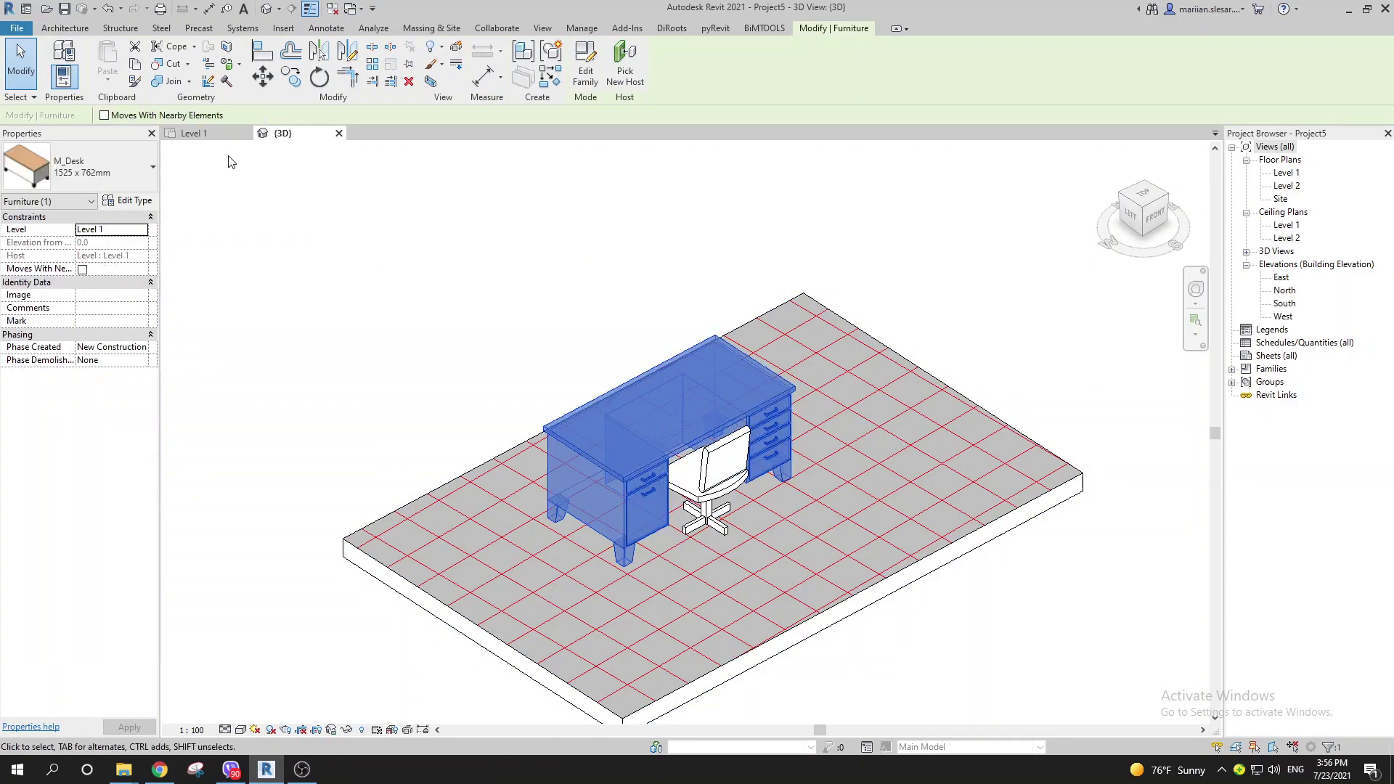
# - Return to the Level 1 plan and examine how the desk and chair display over the floor's hatch pattern
pyautogui.click(195, 133)
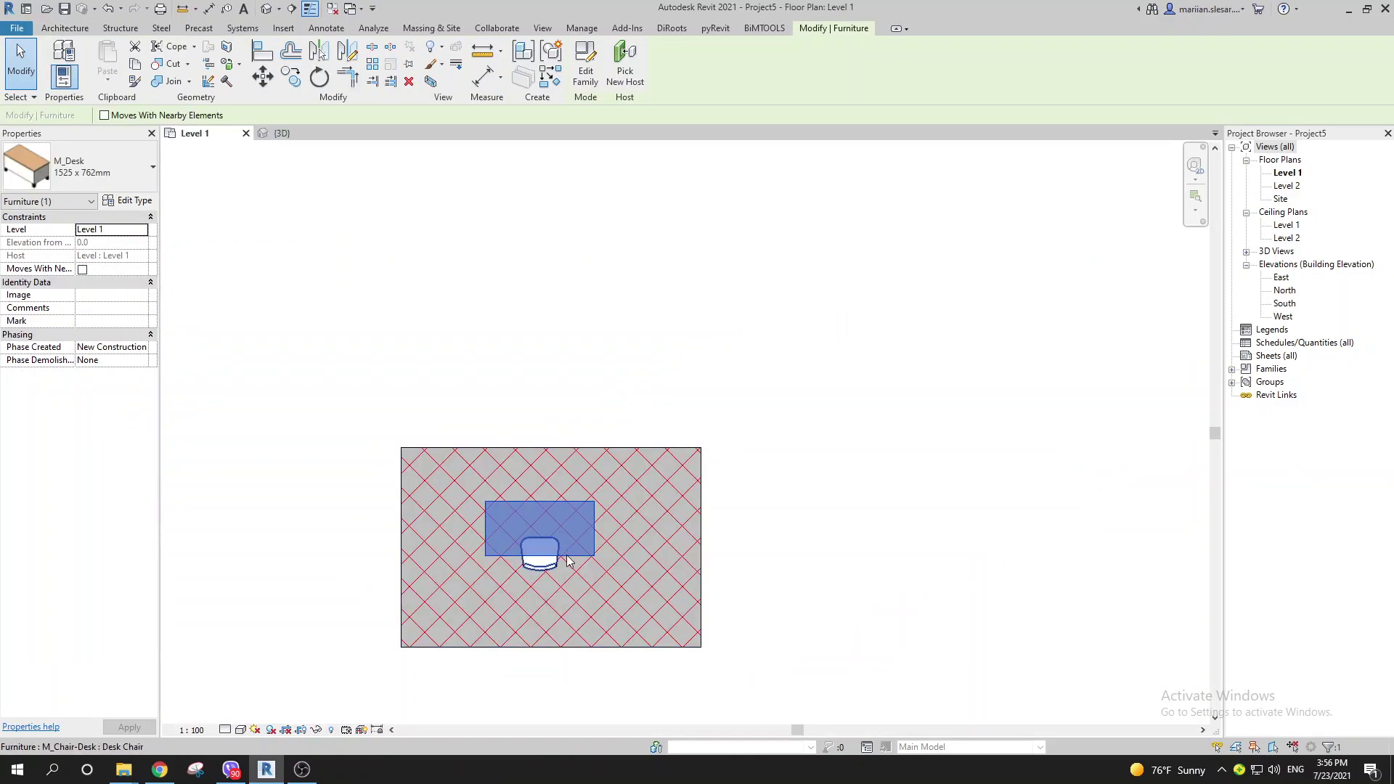
pyautogui.click(939, 499)
pyautogui.scroll(1, 494, 501)
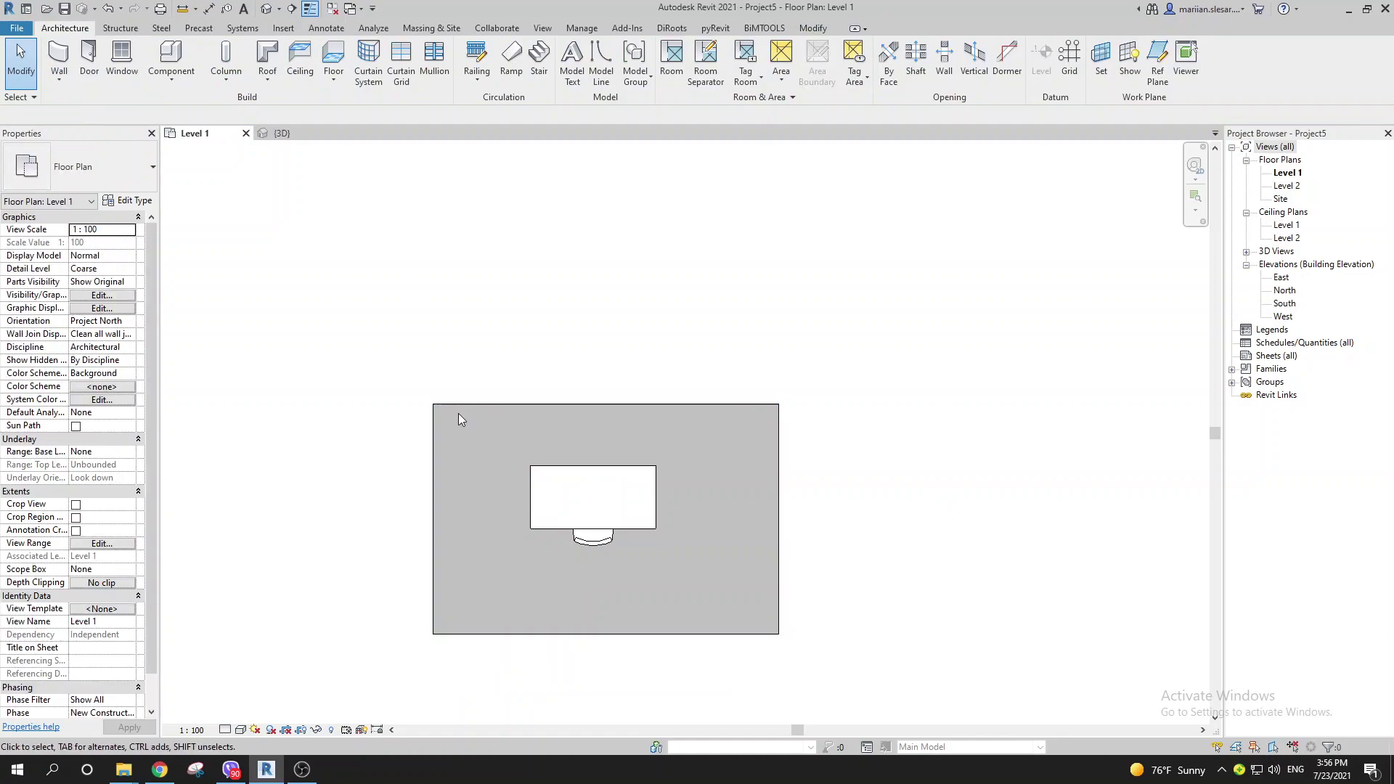
pyautogui.scroll(2, 622, 491)
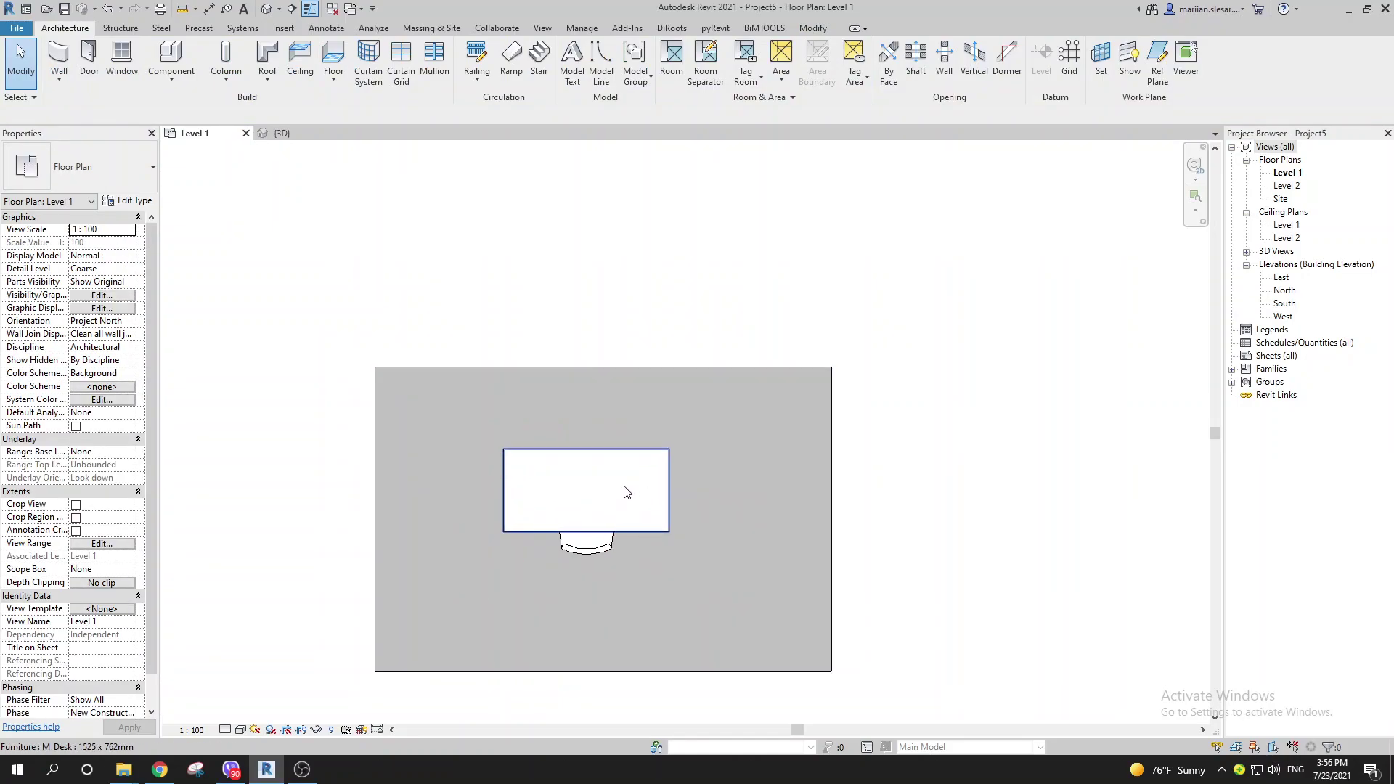
pyautogui.click(661, 484)
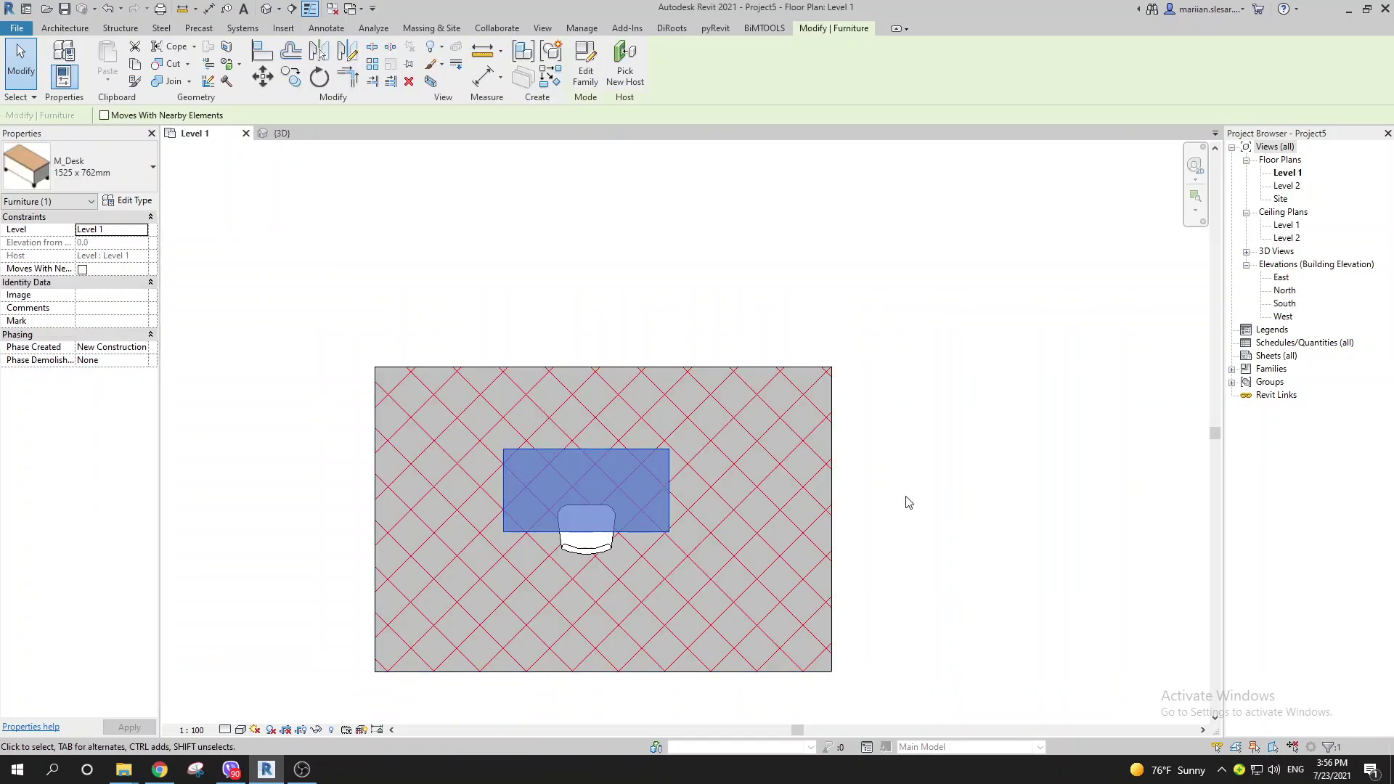
pyautogui.click(984, 523)
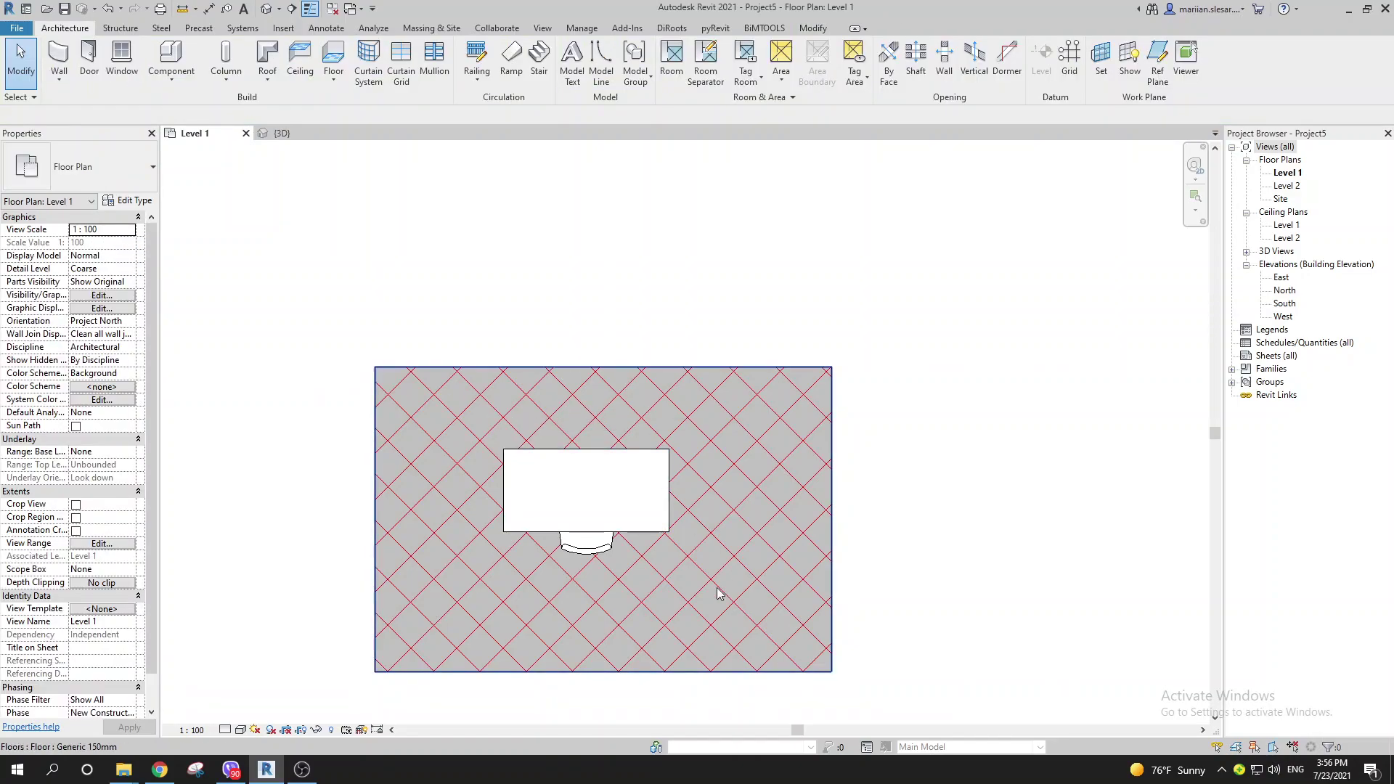
pyautogui.scroll(2, 627, 595)
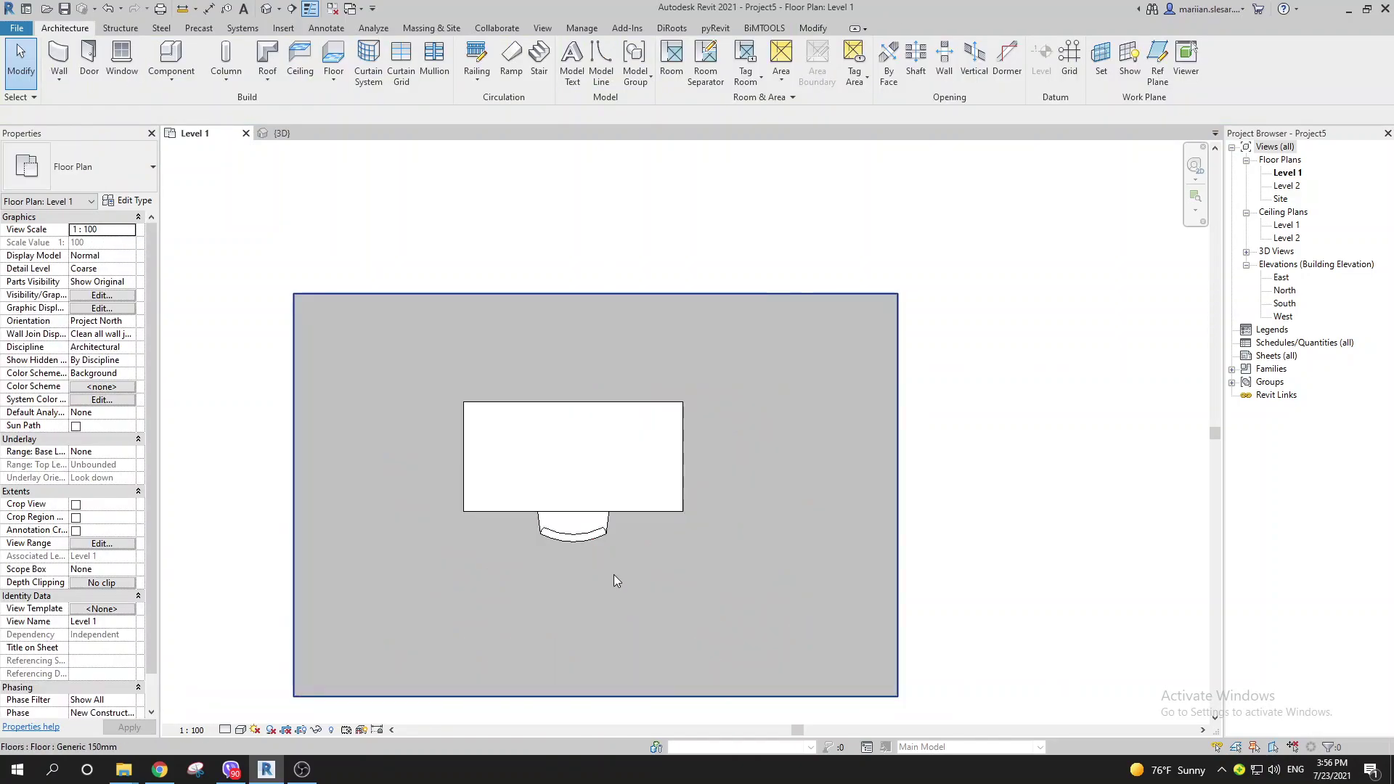
pyautogui.click(582, 546)
pyautogui.press('Escape')
pyautogui.scroll(1, 541, 512)
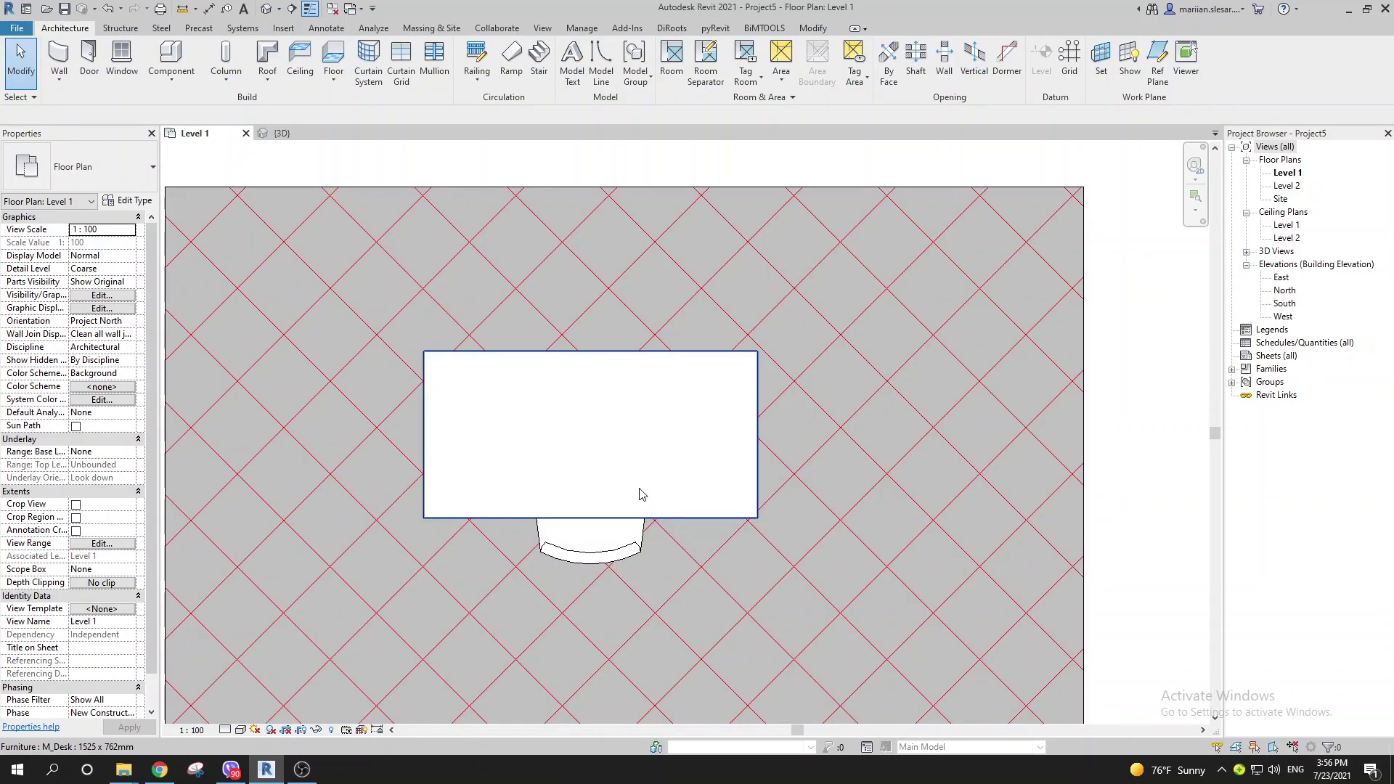
pyautogui.scroll(-1, 642, 483)
pyautogui.scroll(-2, 291, 422)
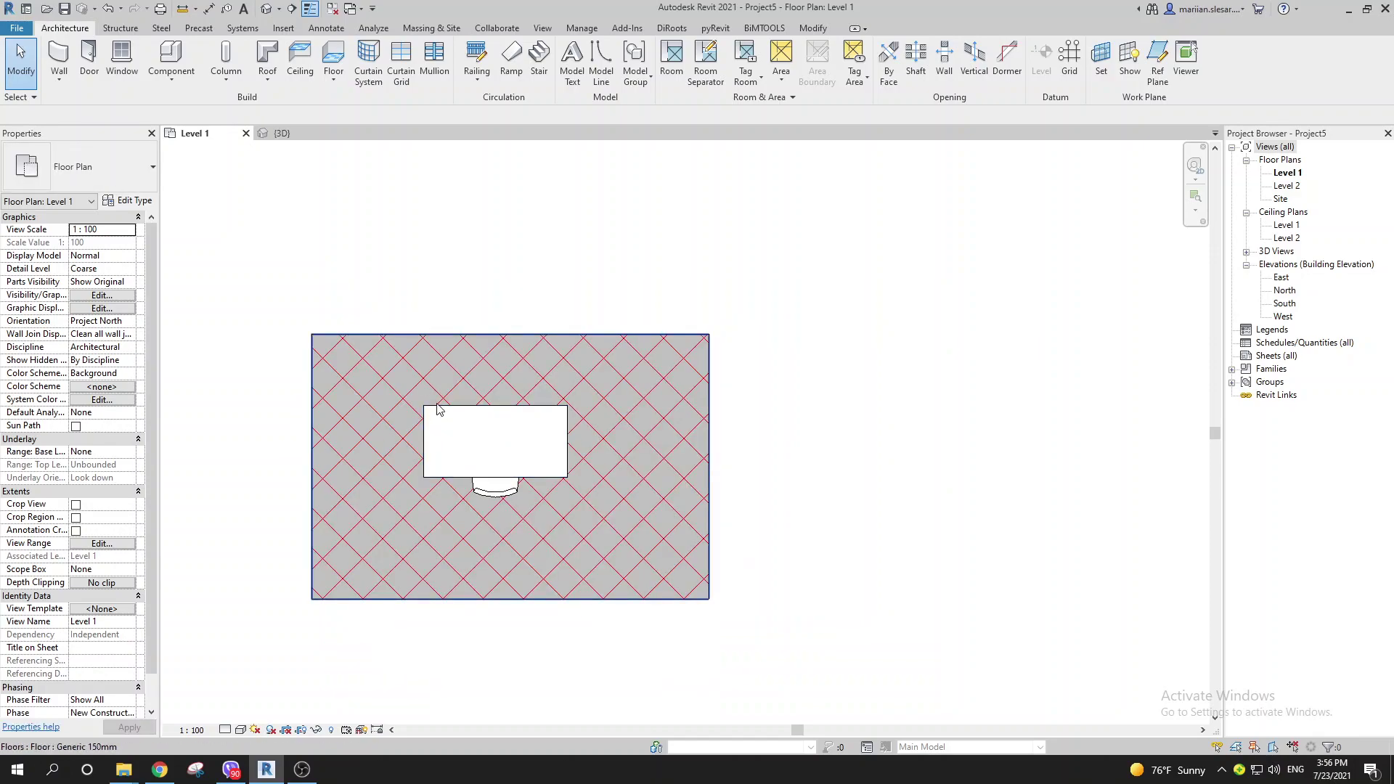
# - Select the desk in the project's 3D view and open its M_Desk family for editing
pyautogui.click(292, 134)
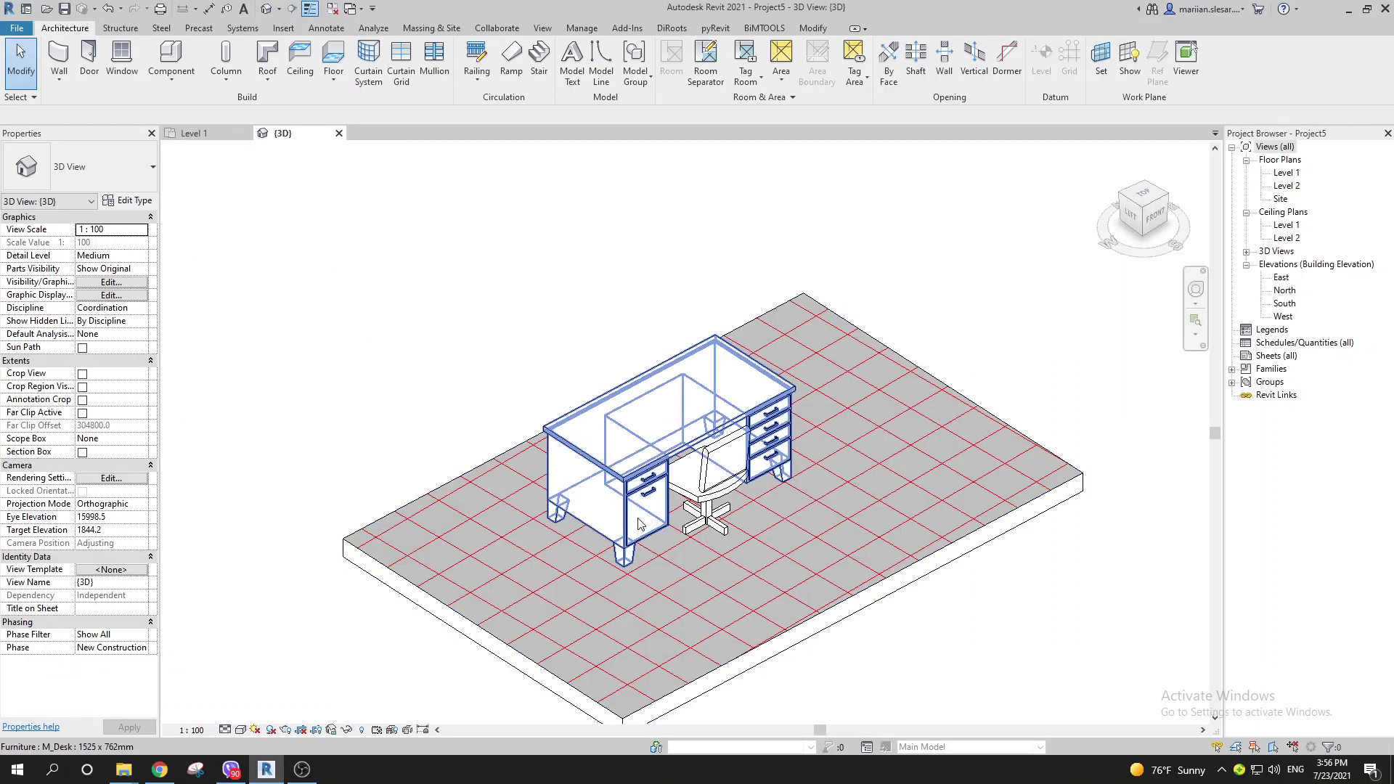
pyautogui.scroll(-2, 636, 490)
pyautogui.click(637, 490)
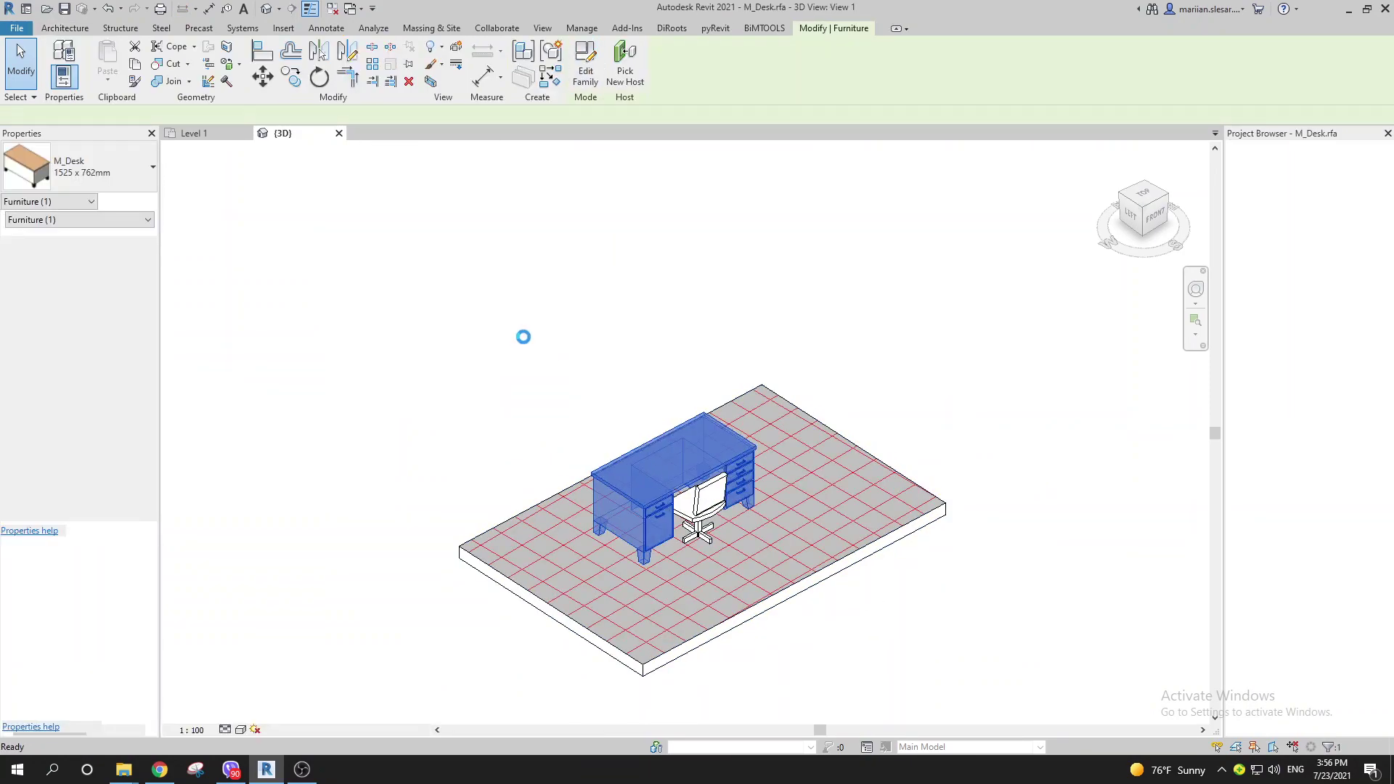
pyautogui.scroll(-3, 697, 510)
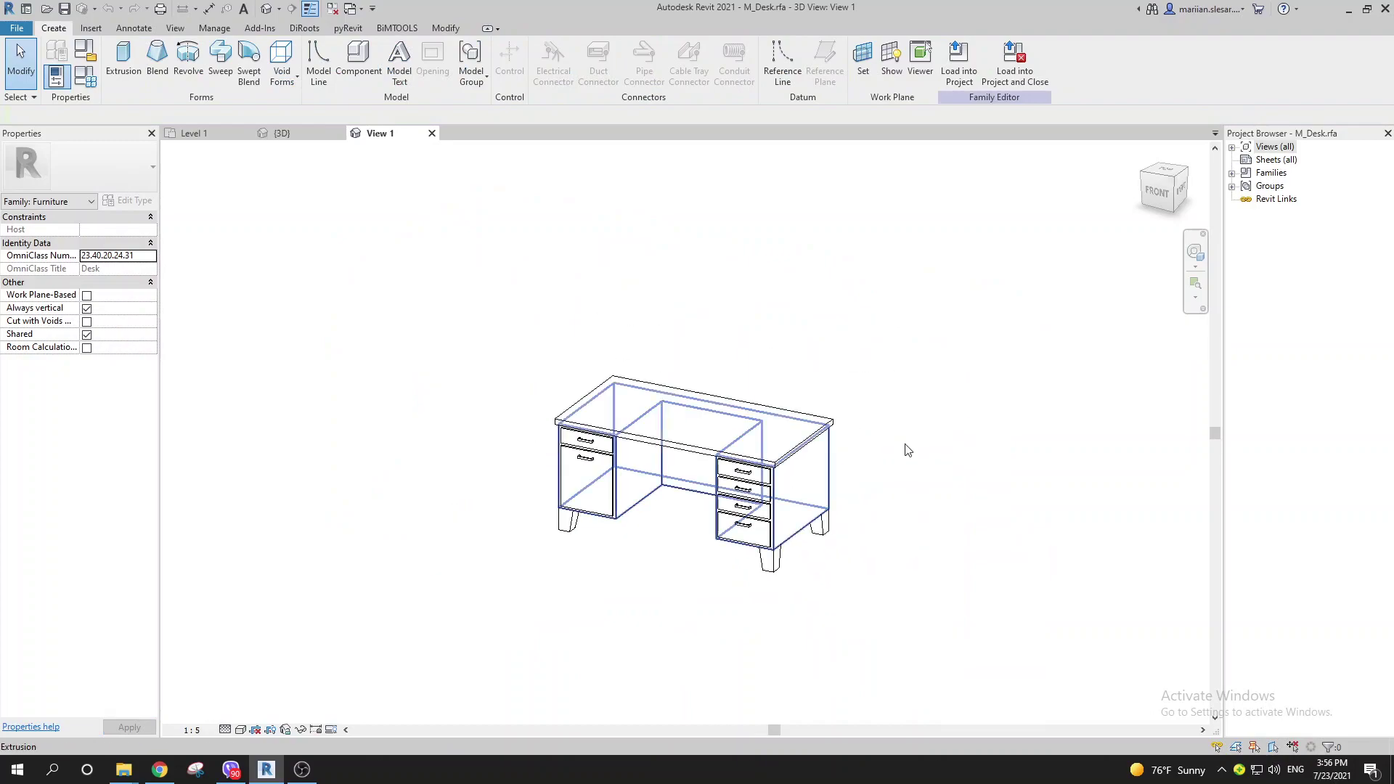
# - Open the desk family's Ground floor plan view
pyautogui.click(1233, 148)
pyautogui.doubleClick(1279, 160)
pyautogui.click(1298, 173)
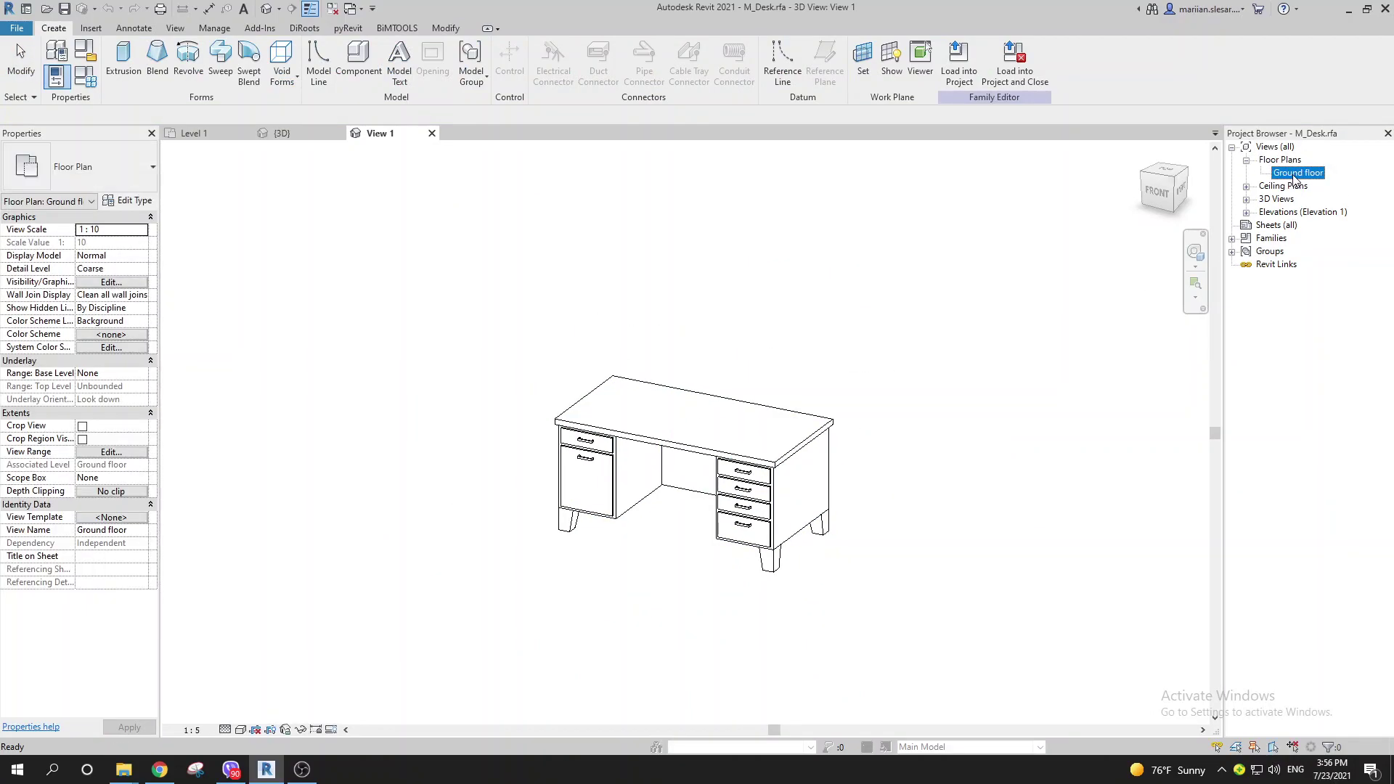
pyautogui.doubleClick(1297, 172)
pyautogui.scroll(-2, 629, 446)
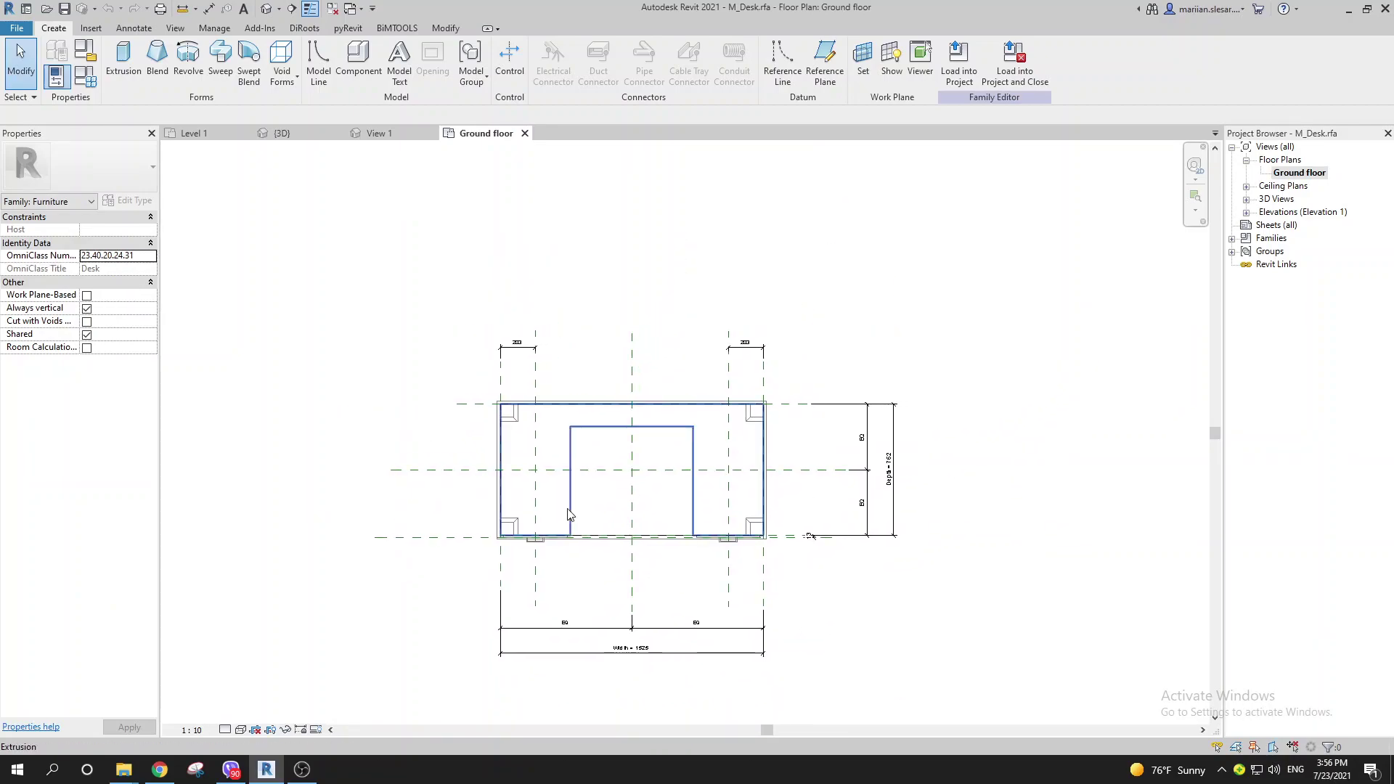
pyautogui.moveTo(569, 514); pyautogui.dragTo(559, 564, button='middle')
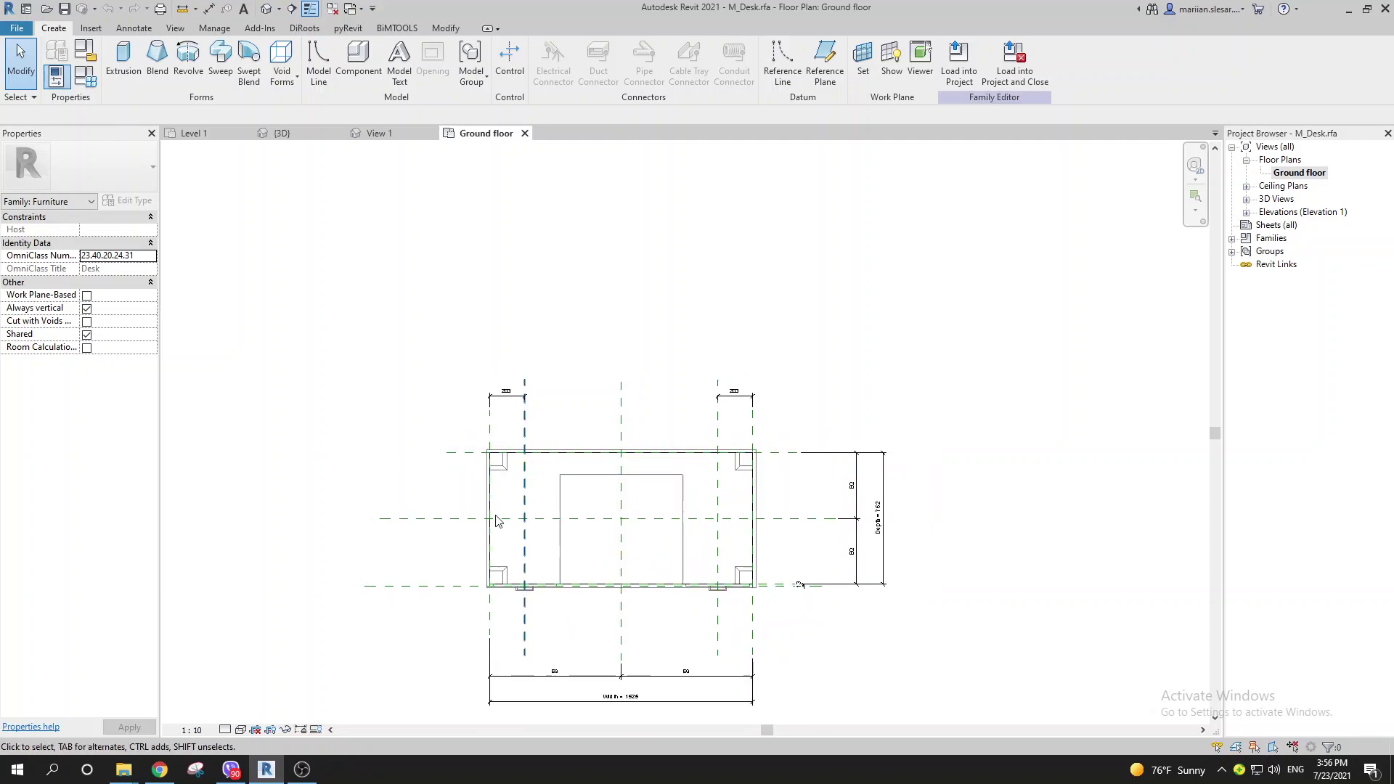
pyautogui.moveTo(498, 506); pyautogui.dragTo(472, 489, button='middle')
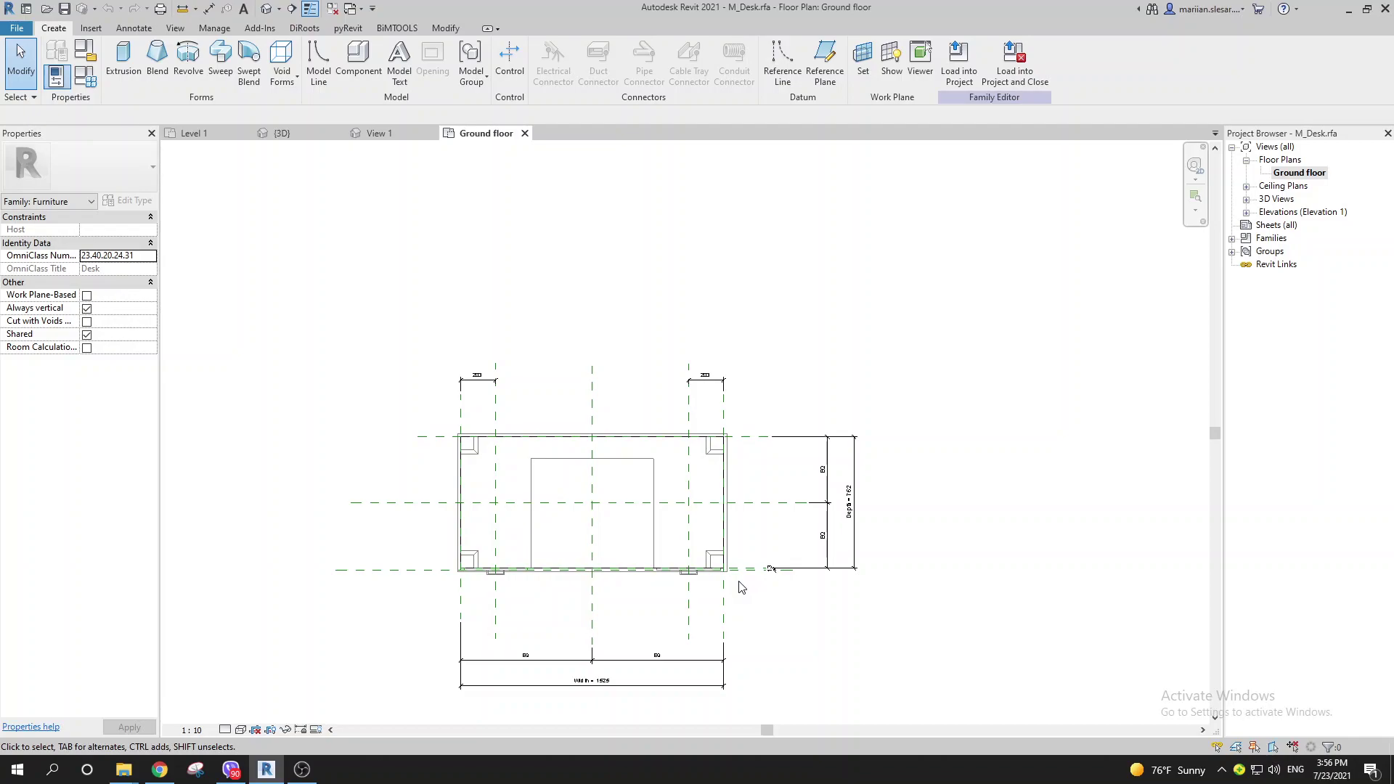
# - Turn on Preview Visibility in the Ground floor plan and inspect the rectangular masking region outlining the desk
pyautogui.click(316, 731)
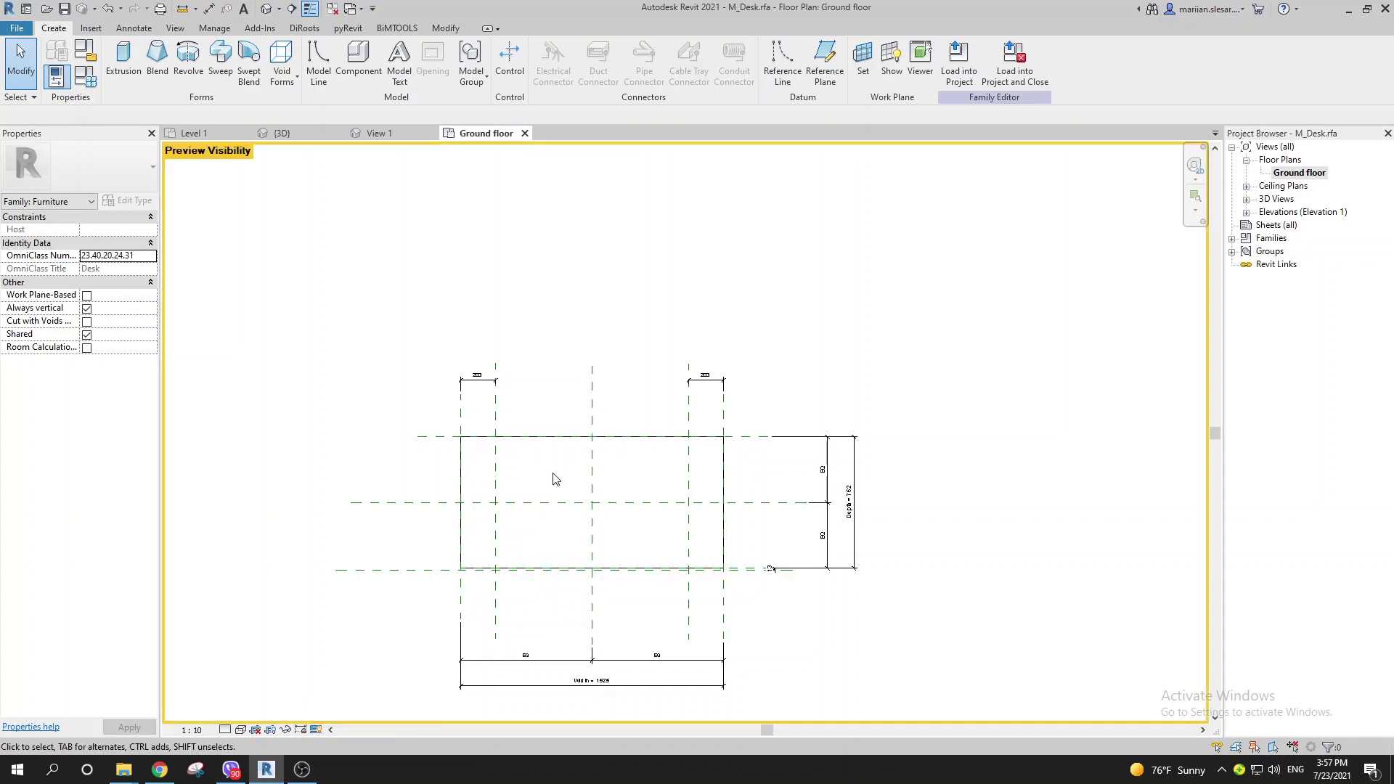
pyautogui.scroll(4, 482, 442)
pyautogui.scroll(-3, 404, 420)
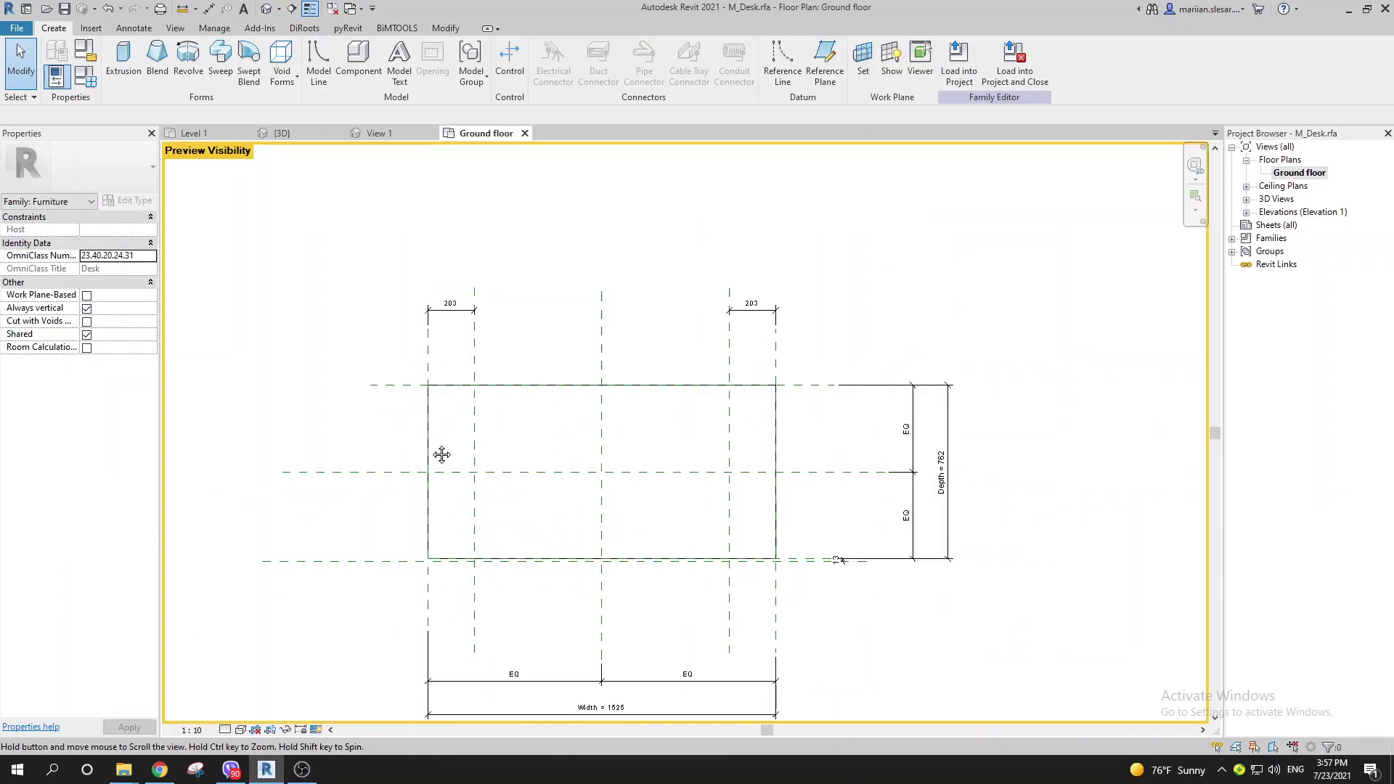
pyautogui.click(400, 463)
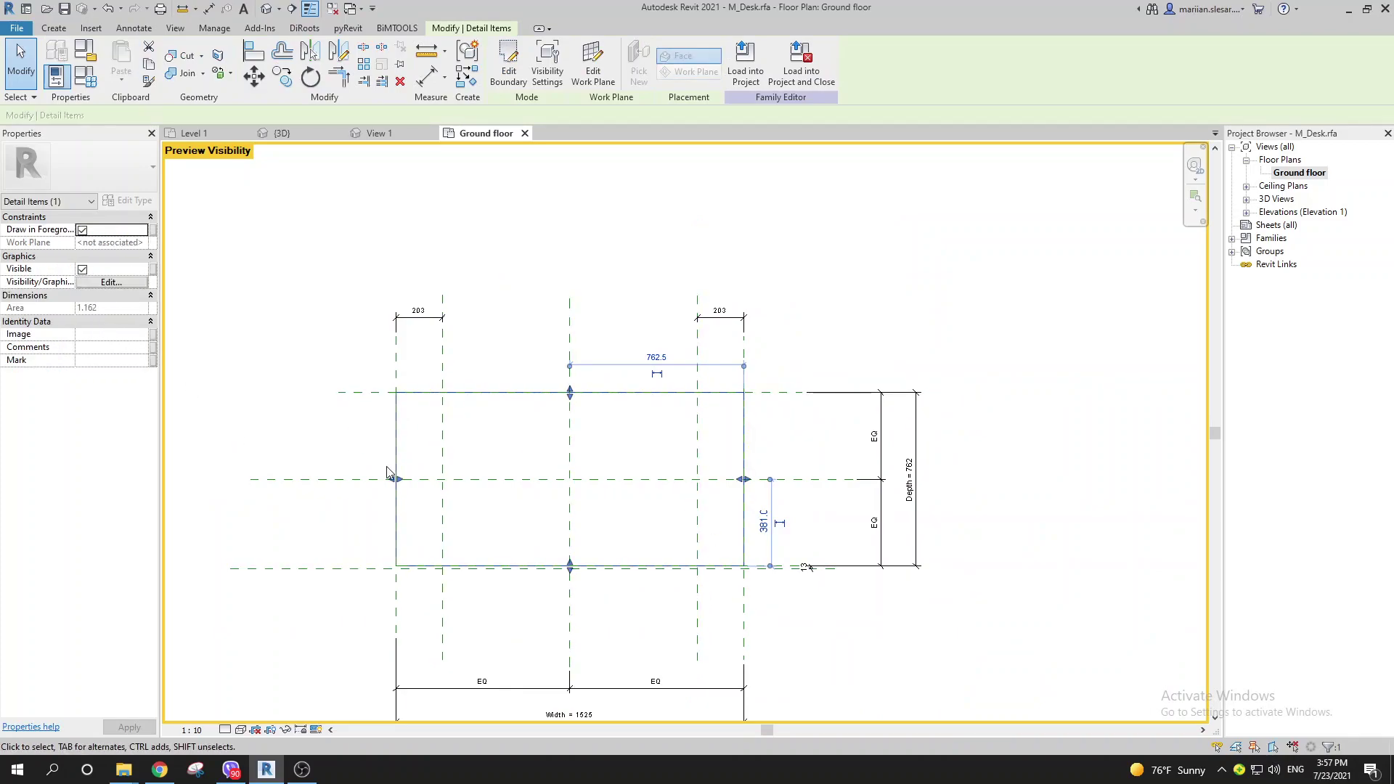
pyautogui.click(294, 287)
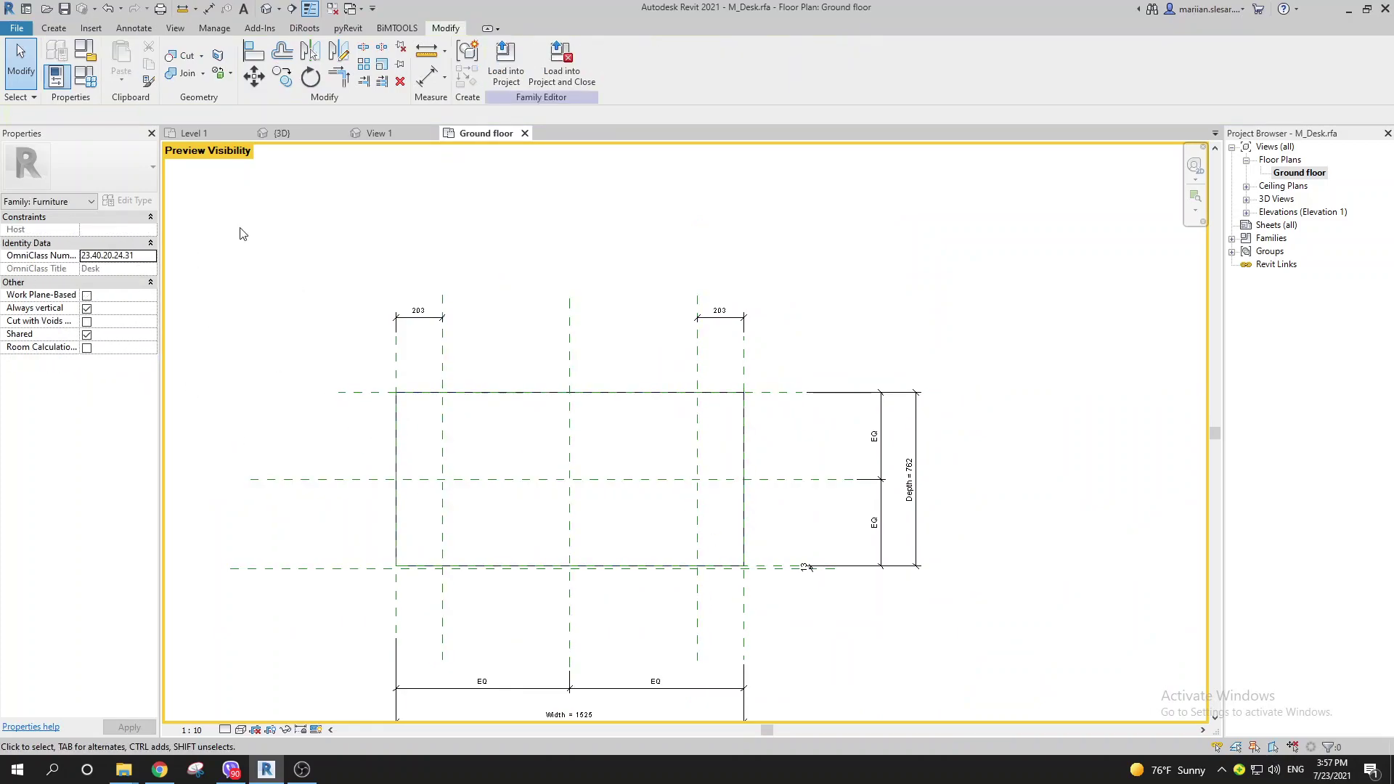
# - Delete the rectangular masking region that covers the desk's footprint
pyautogui.click(133, 27)
pyautogui.moveTo(324, 237); pyautogui.dragTo(322, 250, button='middle')
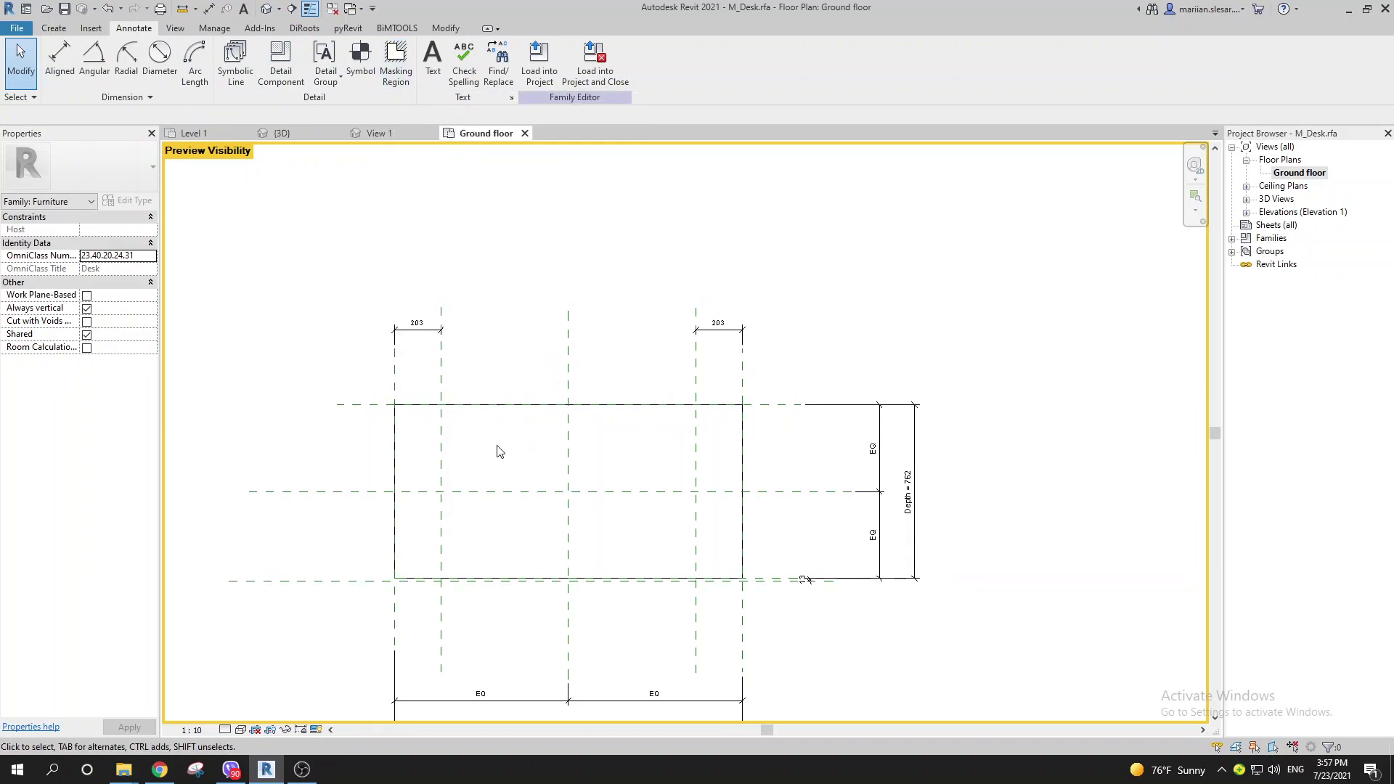
pyautogui.click(393, 444)
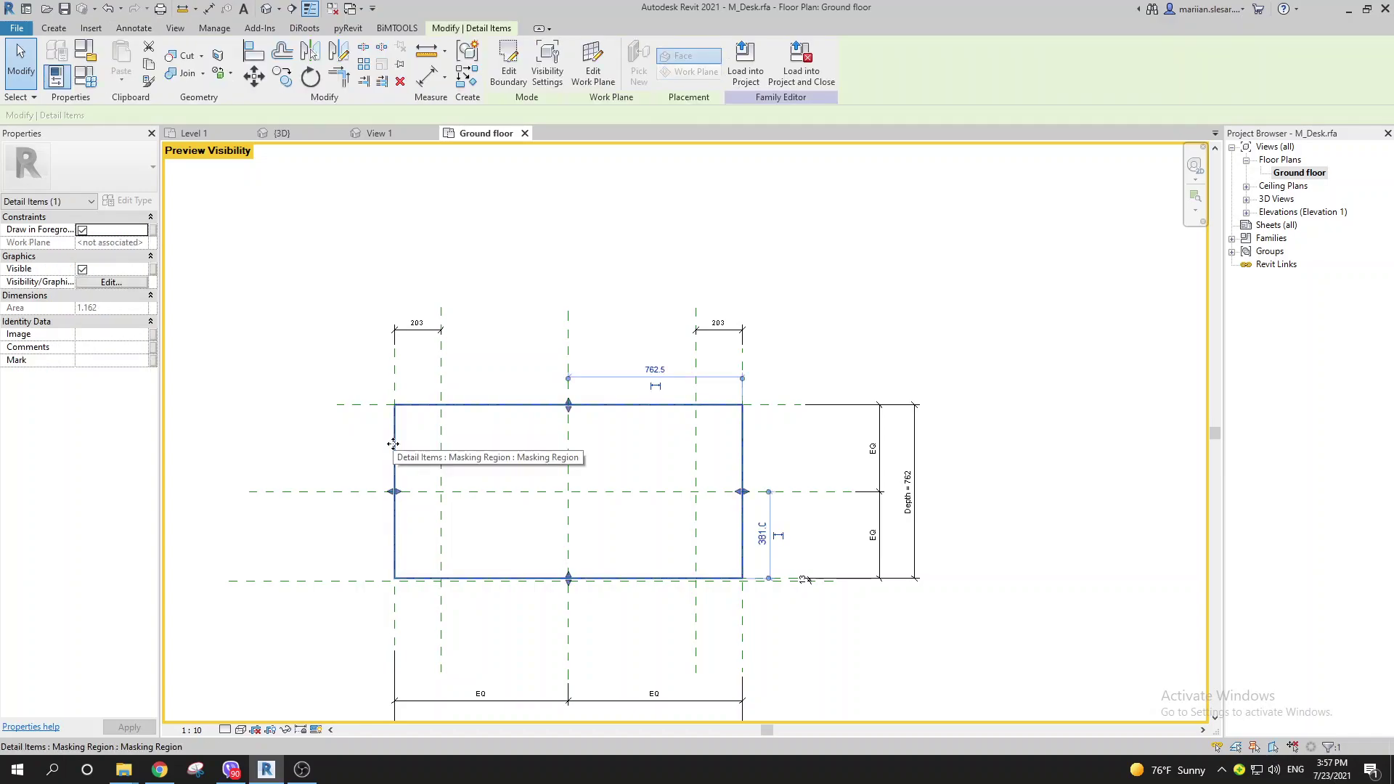
pyautogui.press('Escape')
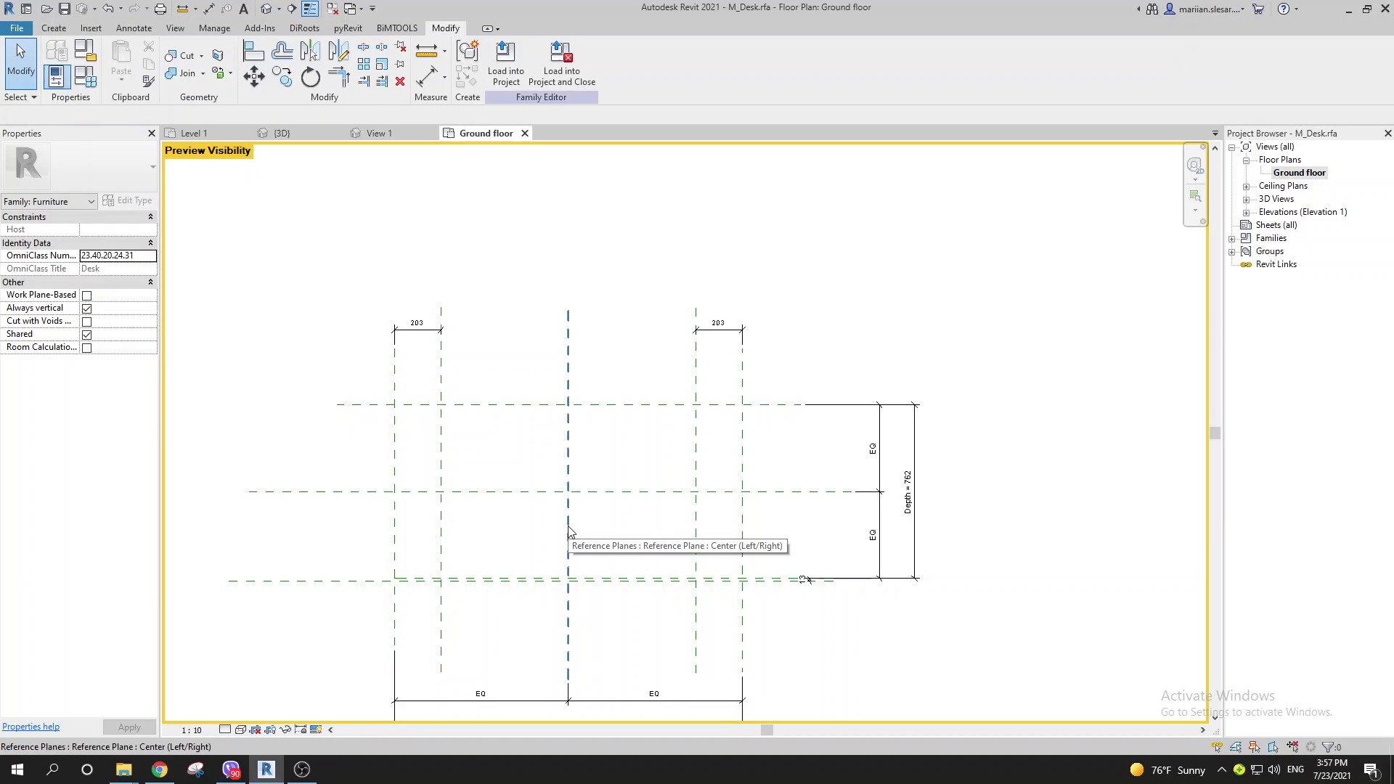
# - Turn off Preview Visibility in the Ground floor plan
pyautogui.scroll(-1, 600, 511)
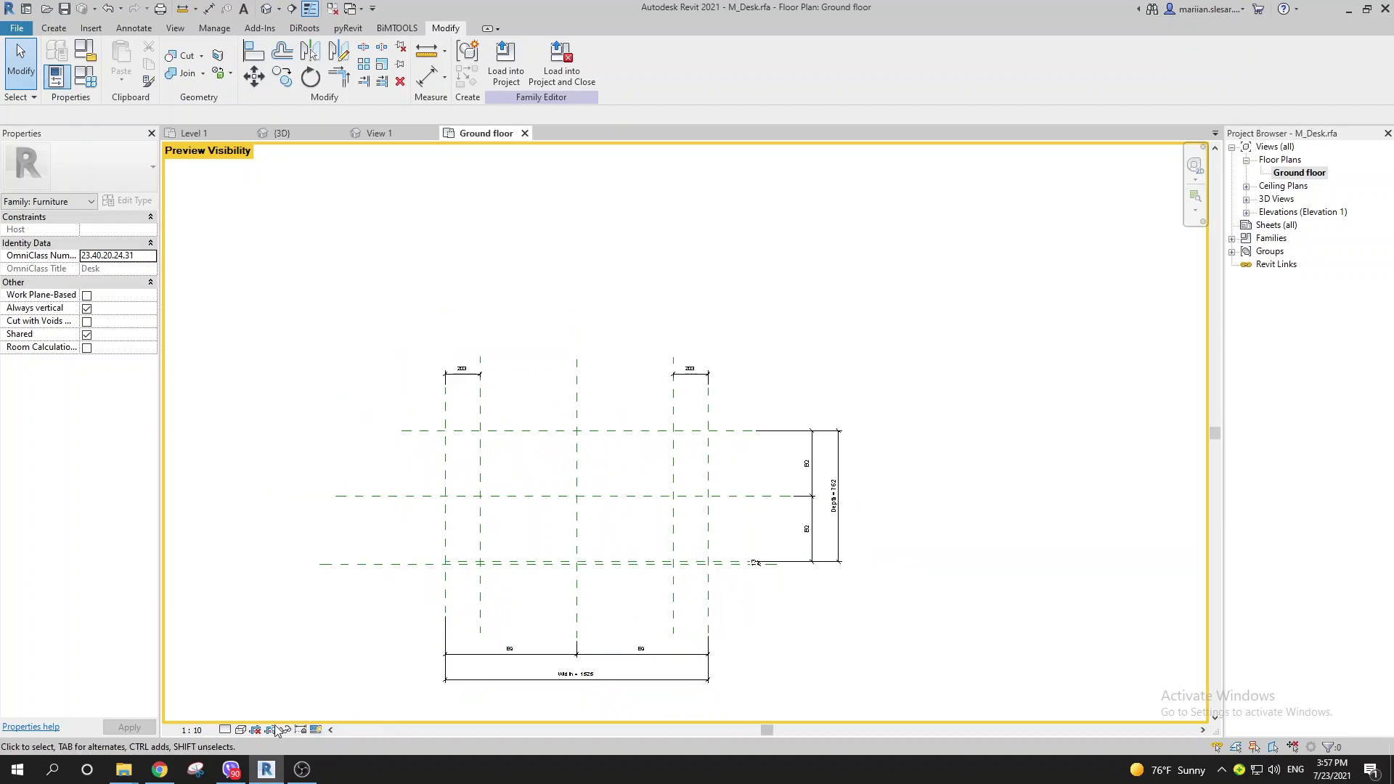
pyautogui.click(315, 729)
pyautogui.click(356, 694)
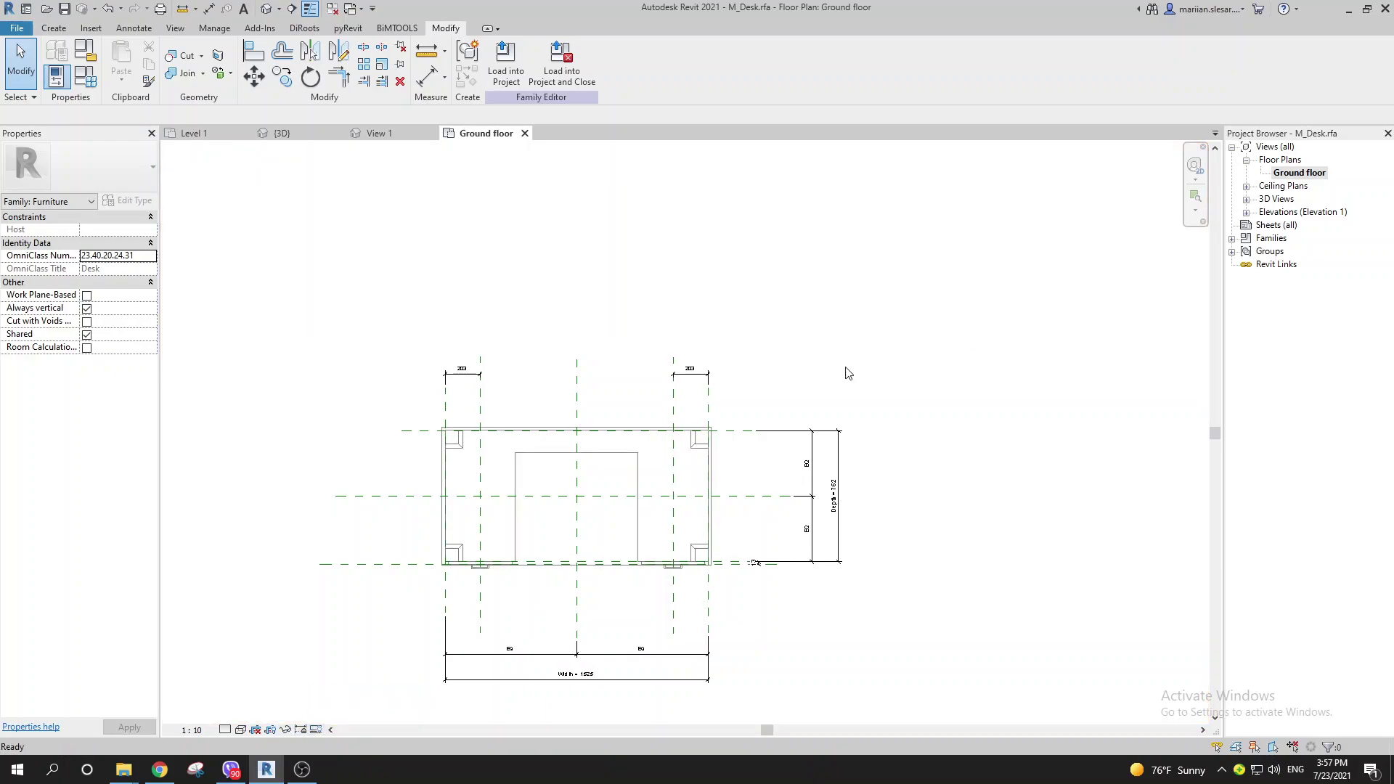
# - Select the whole desk geometry in the 3D view and inspect its Family Element Visibility Settings
pyautogui.click(267, 8)
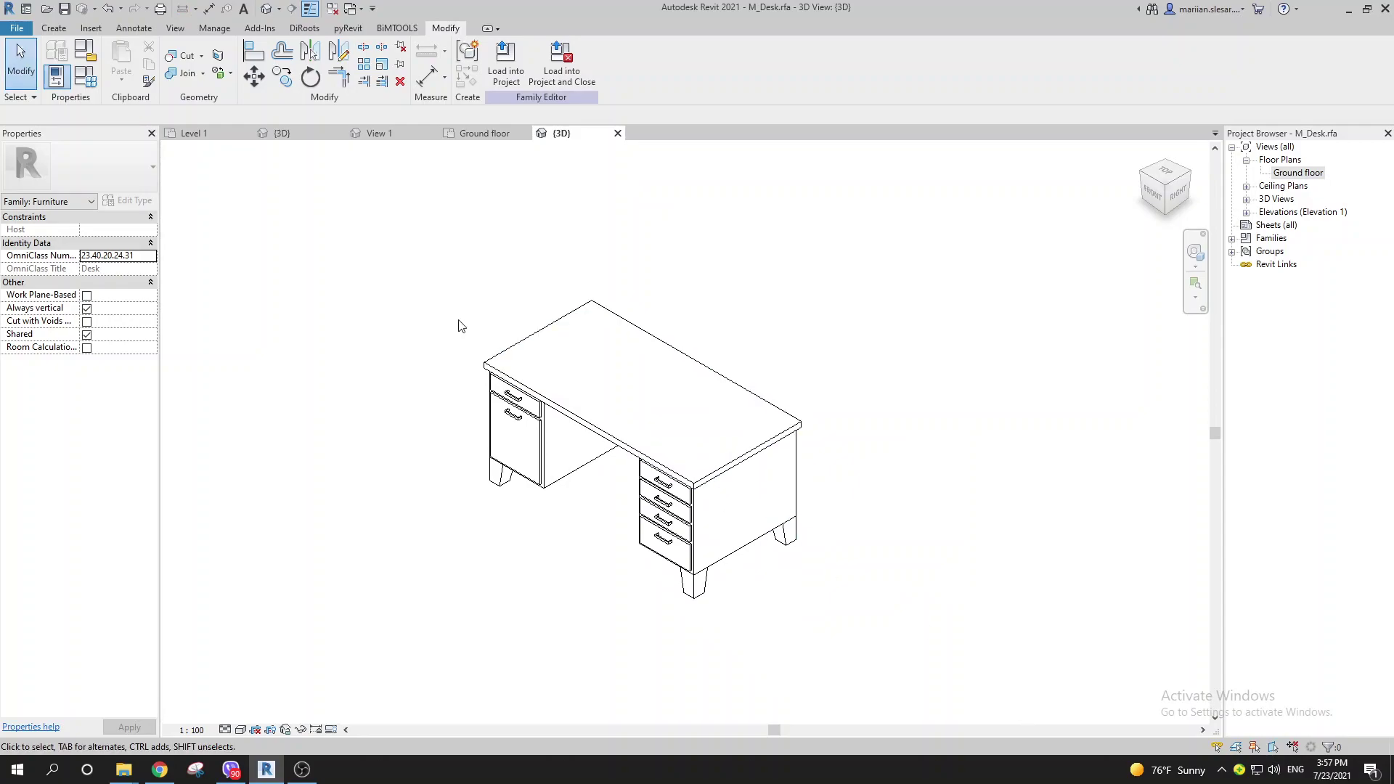
pyautogui.moveTo(403, 244); pyautogui.dragTo(876, 627)
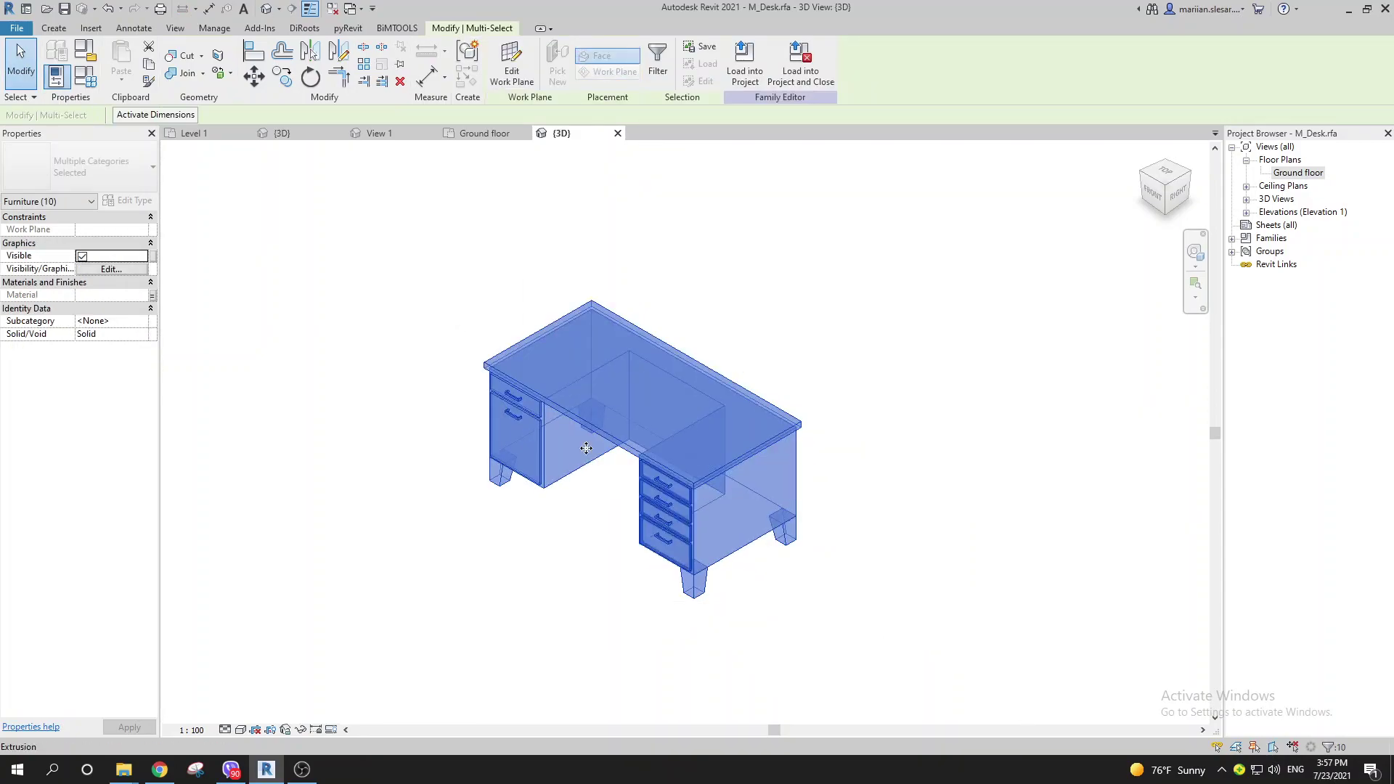
pyautogui.click(111, 270)
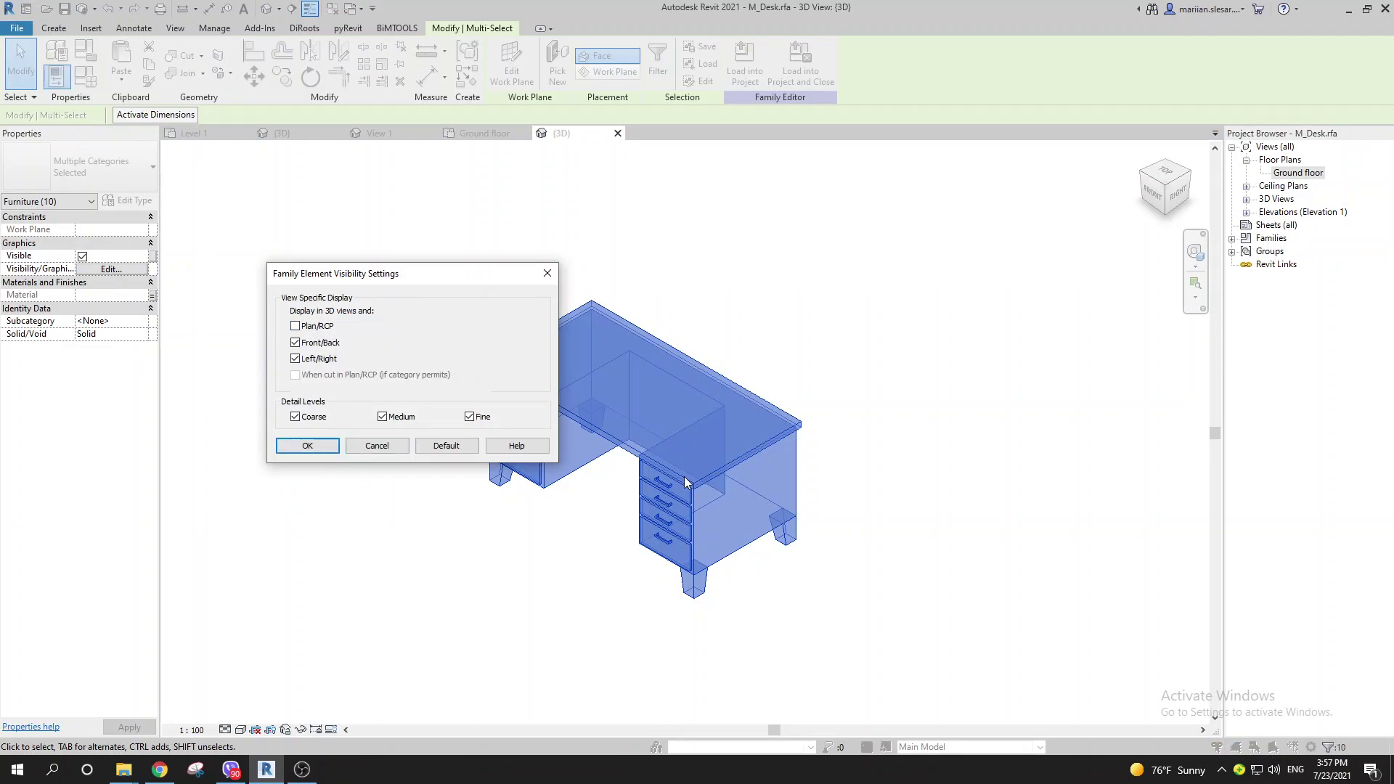
pyautogui.click(307, 446)
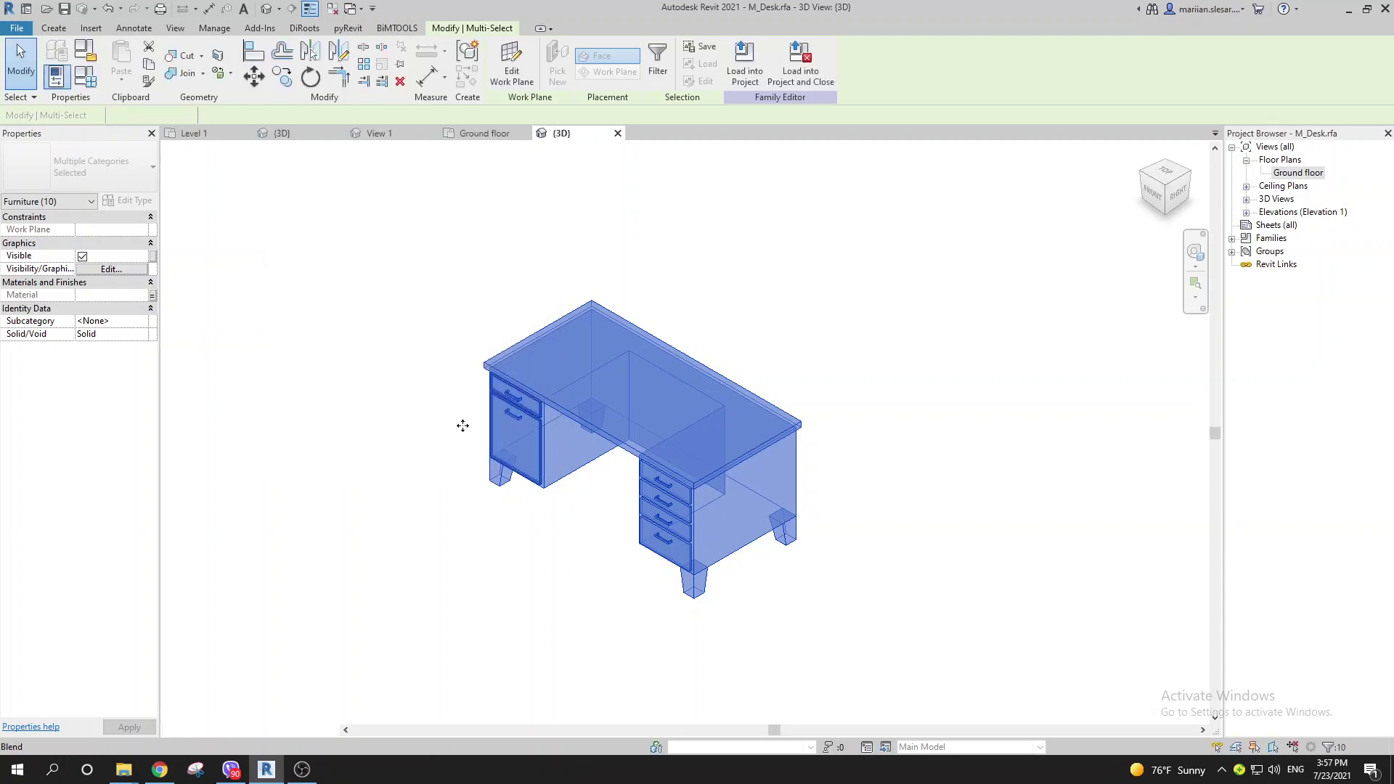
pyautogui.click(365, 293)
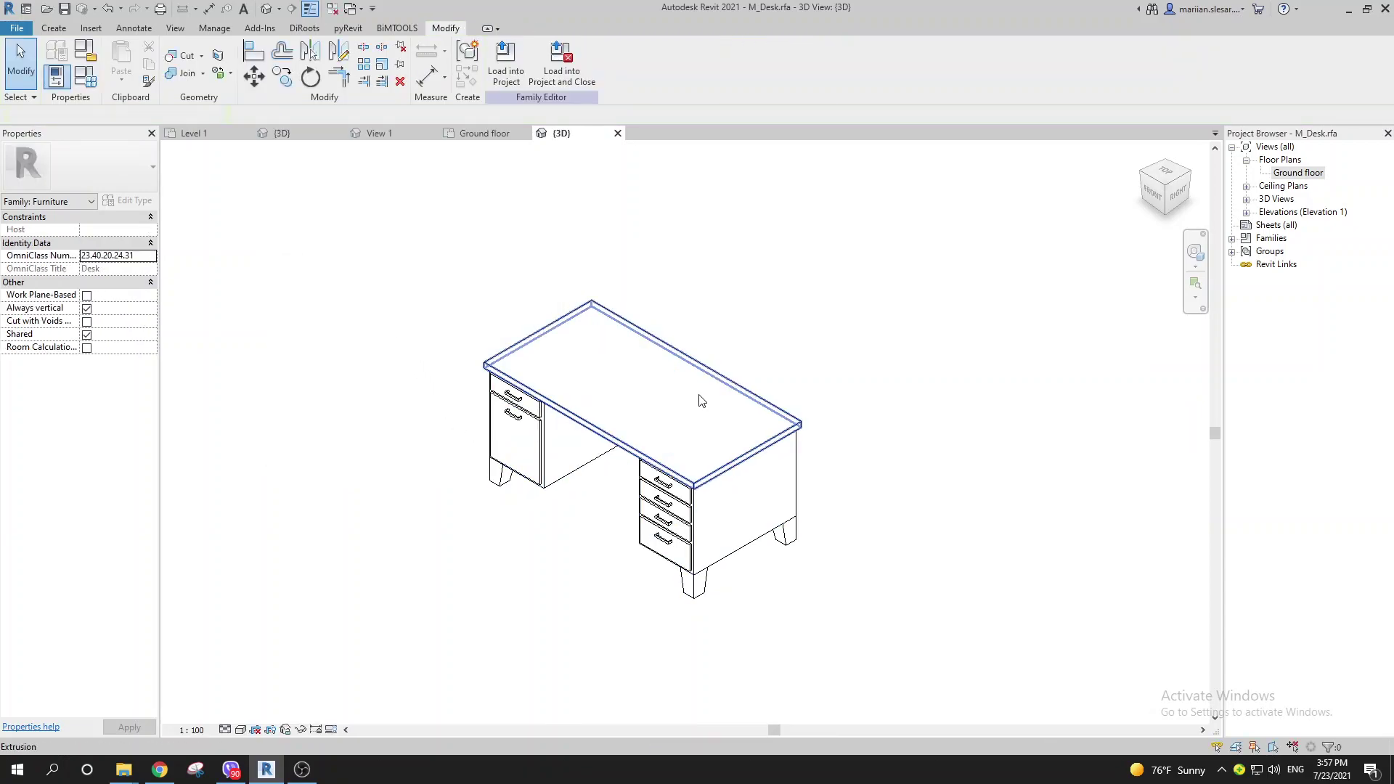
pyautogui.doubleClick(1299, 172)
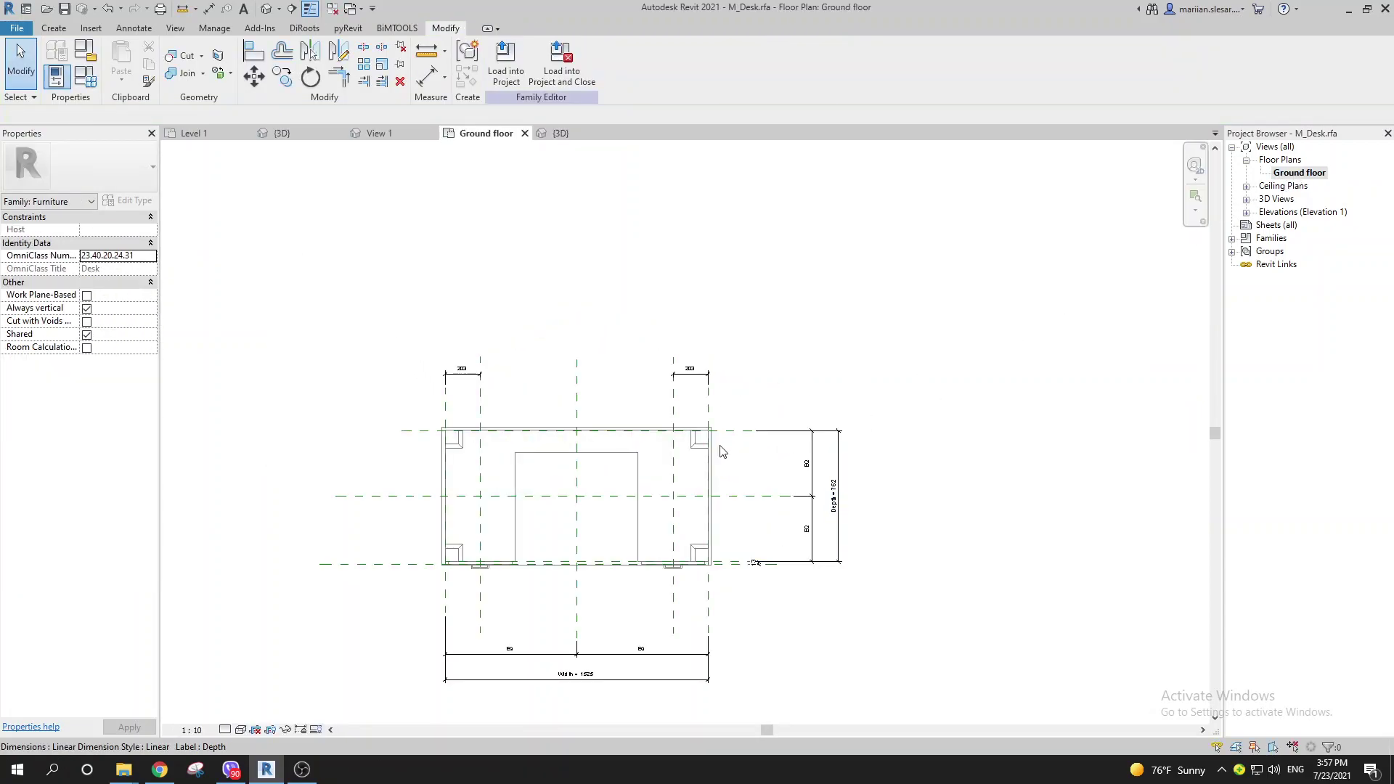
pyautogui.scroll(2, 421, 500)
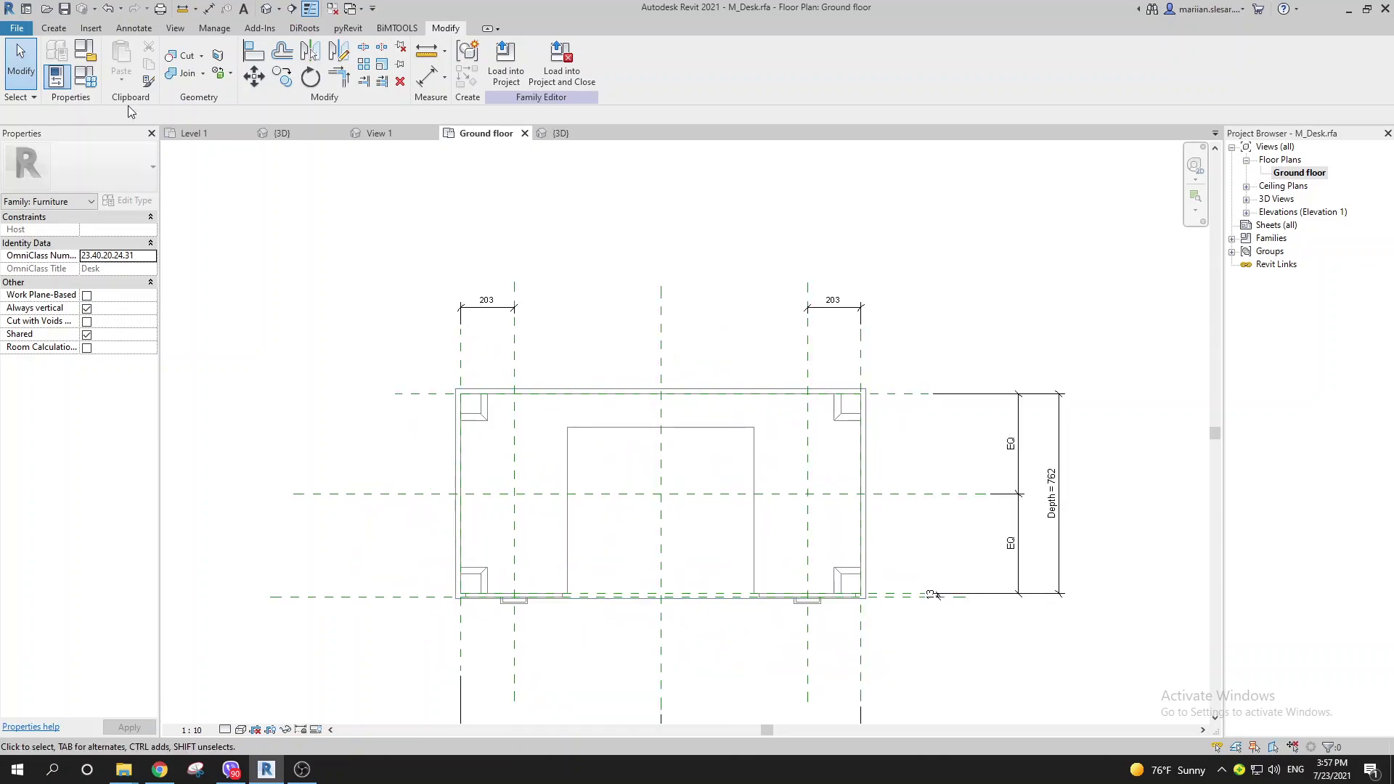
pyautogui.click(54, 27)
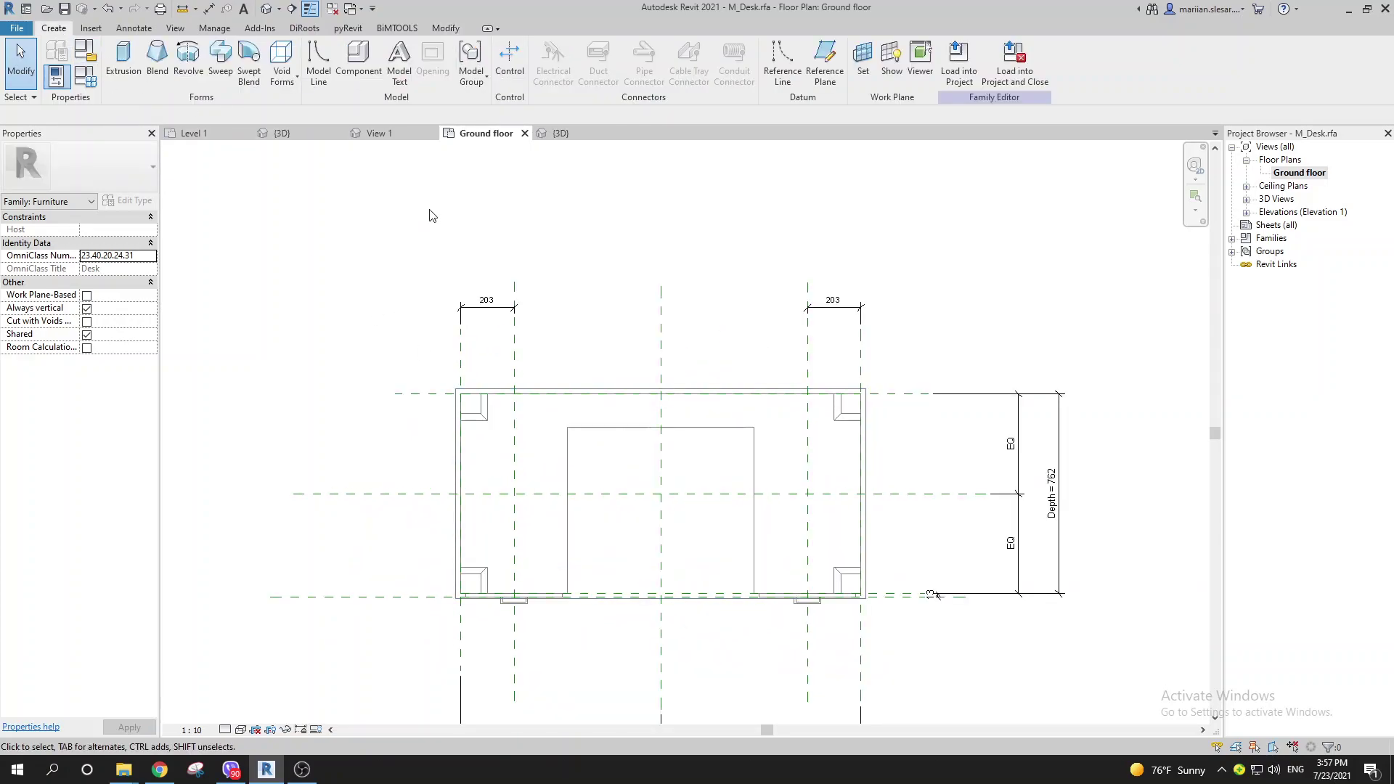
pyautogui.click(133, 27)
pyautogui.click(397, 77)
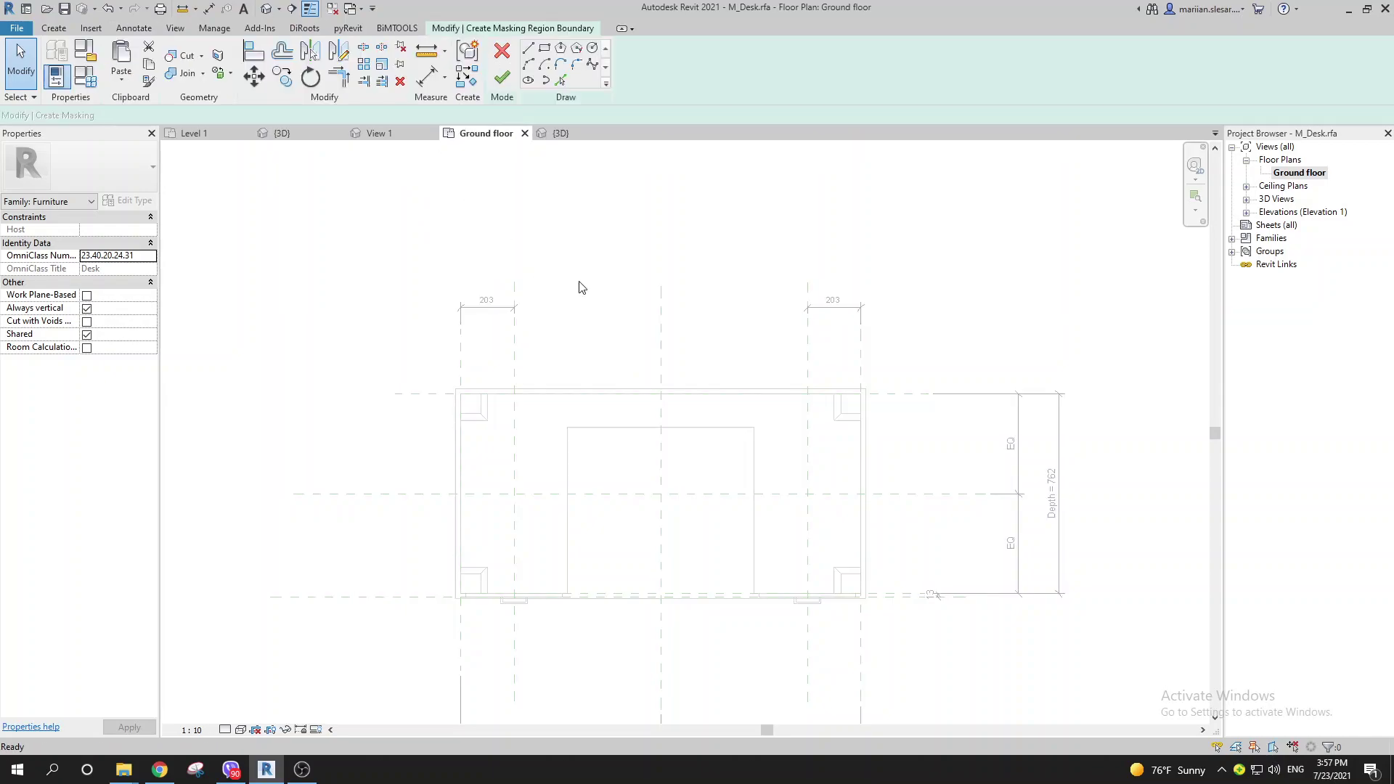
pyautogui.moveTo(577, 265); pyautogui.dragTo(532, 290, button='middle')
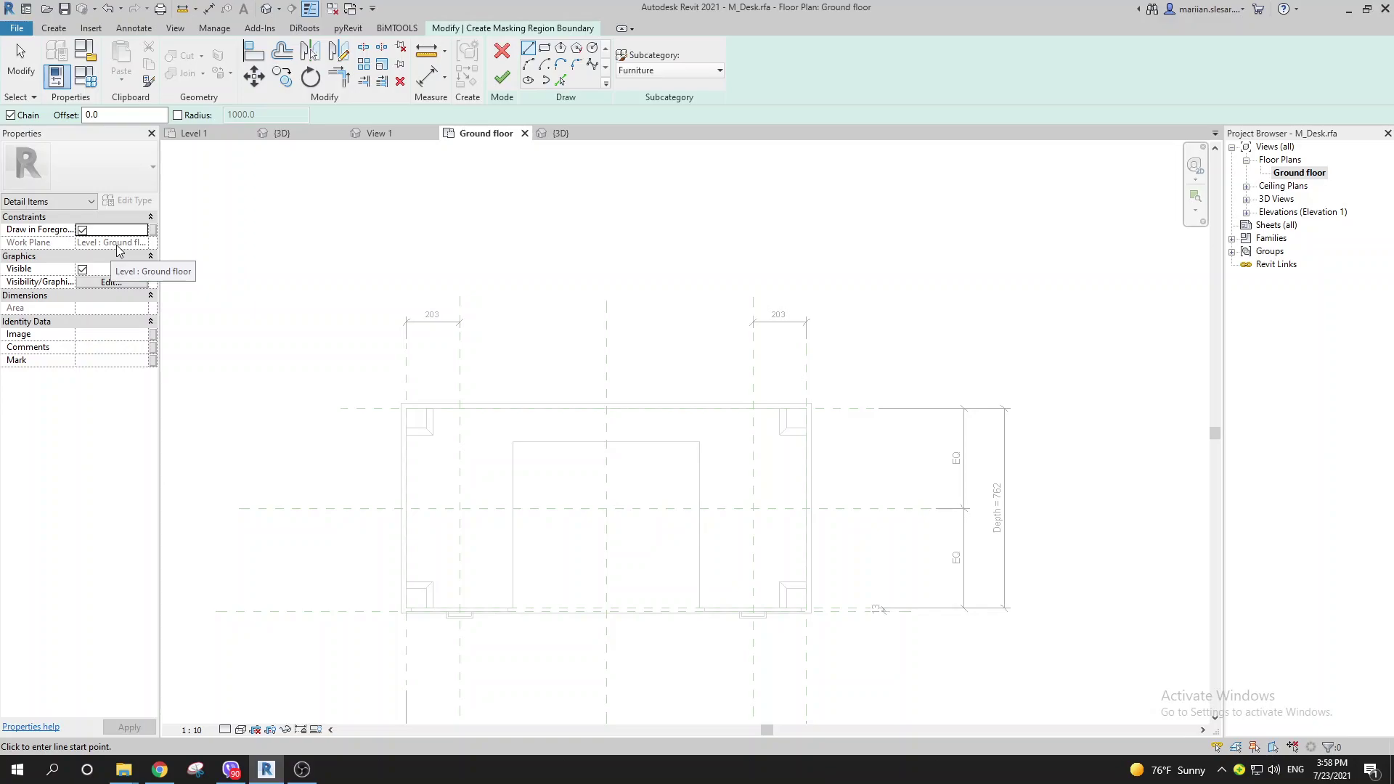
pyautogui.moveTo(514, 289); pyautogui.dragTo(499, 312, button='middle')
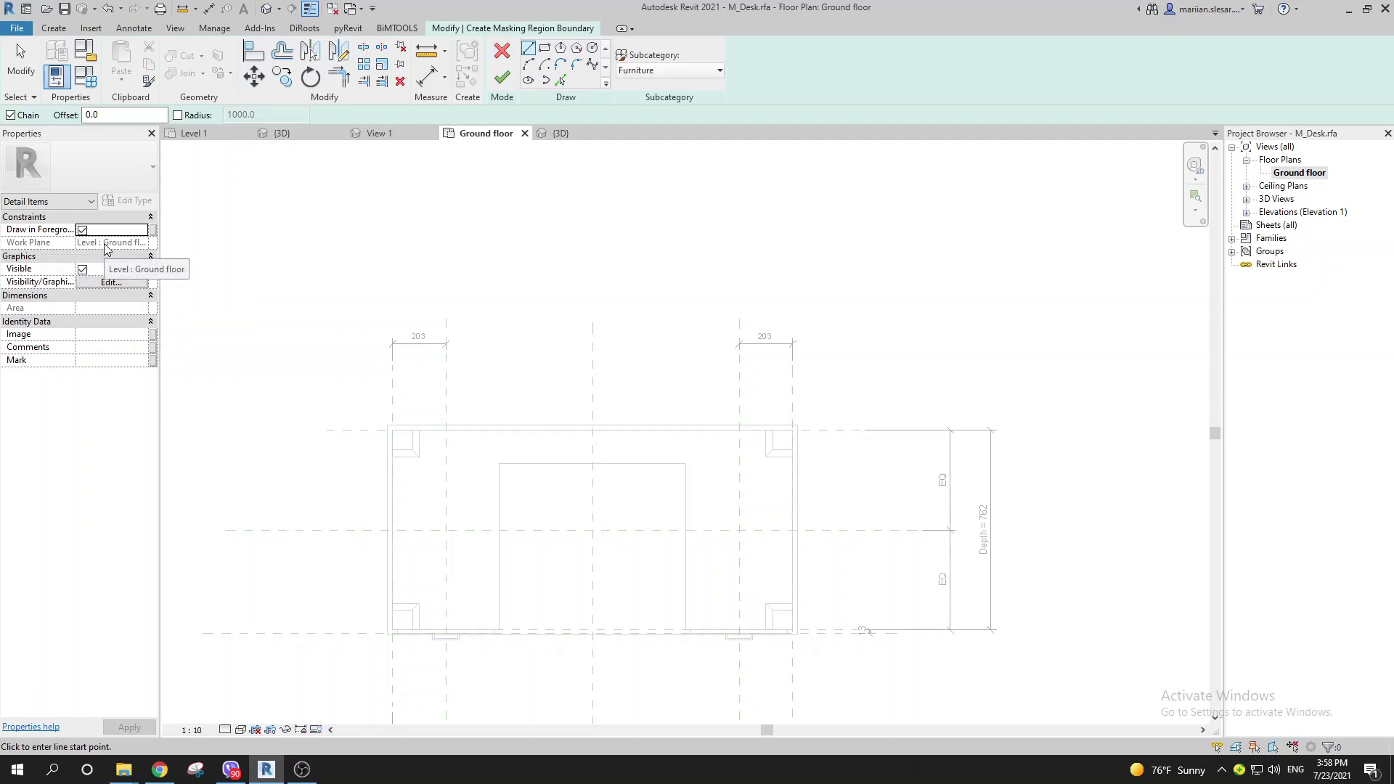
pyautogui.click(502, 77)
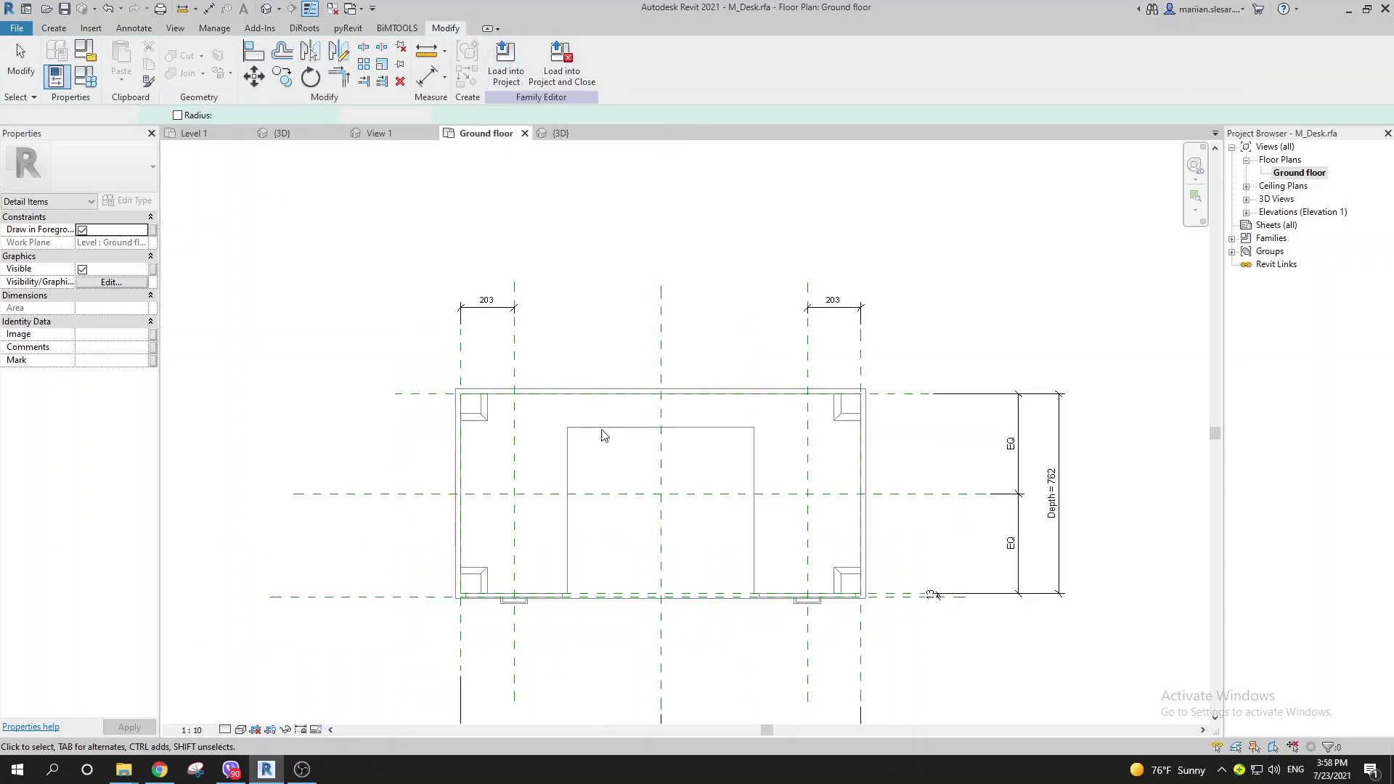
pyautogui.press('Escape')
# - Open the Front elevation and inspect the Ground floor level beneath the desk
pyautogui.doubleClick(1302, 212)
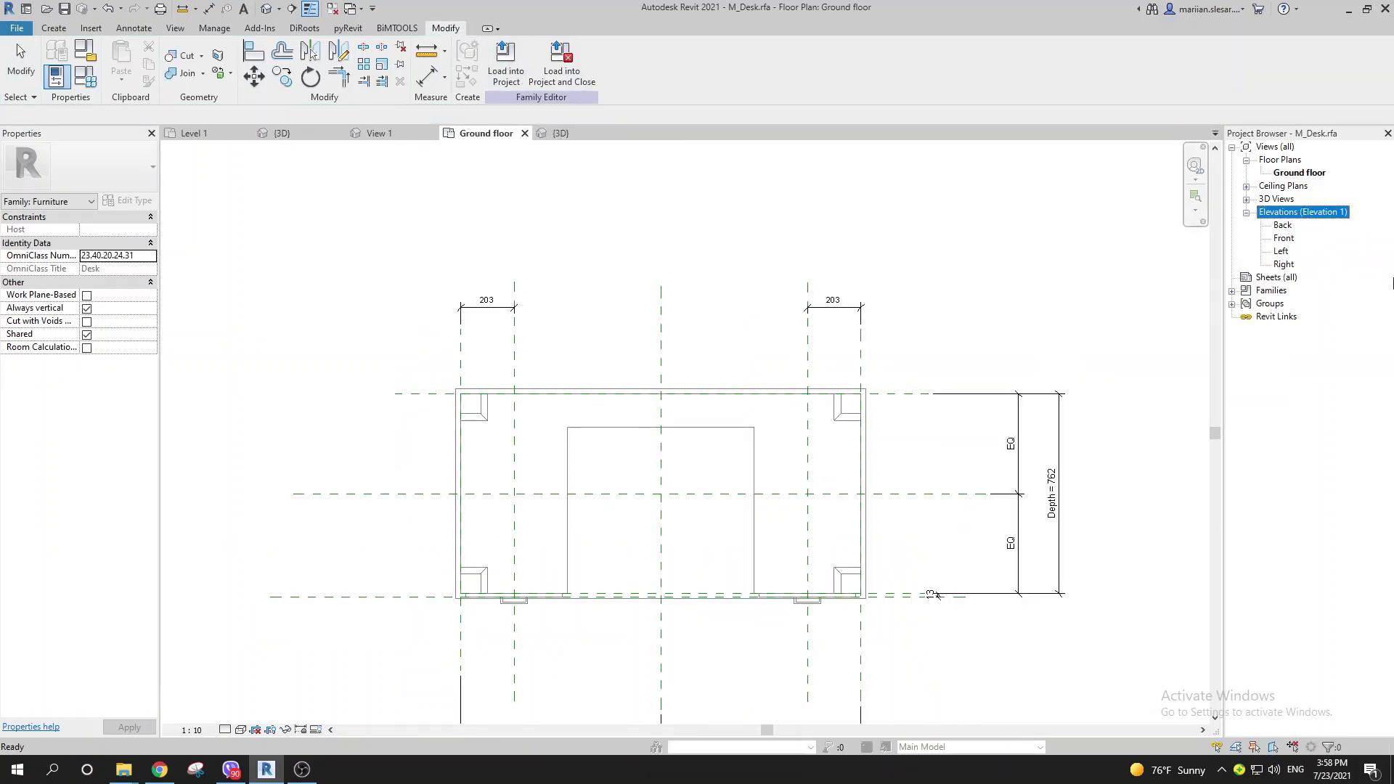
pyautogui.doubleClick(1284, 239)
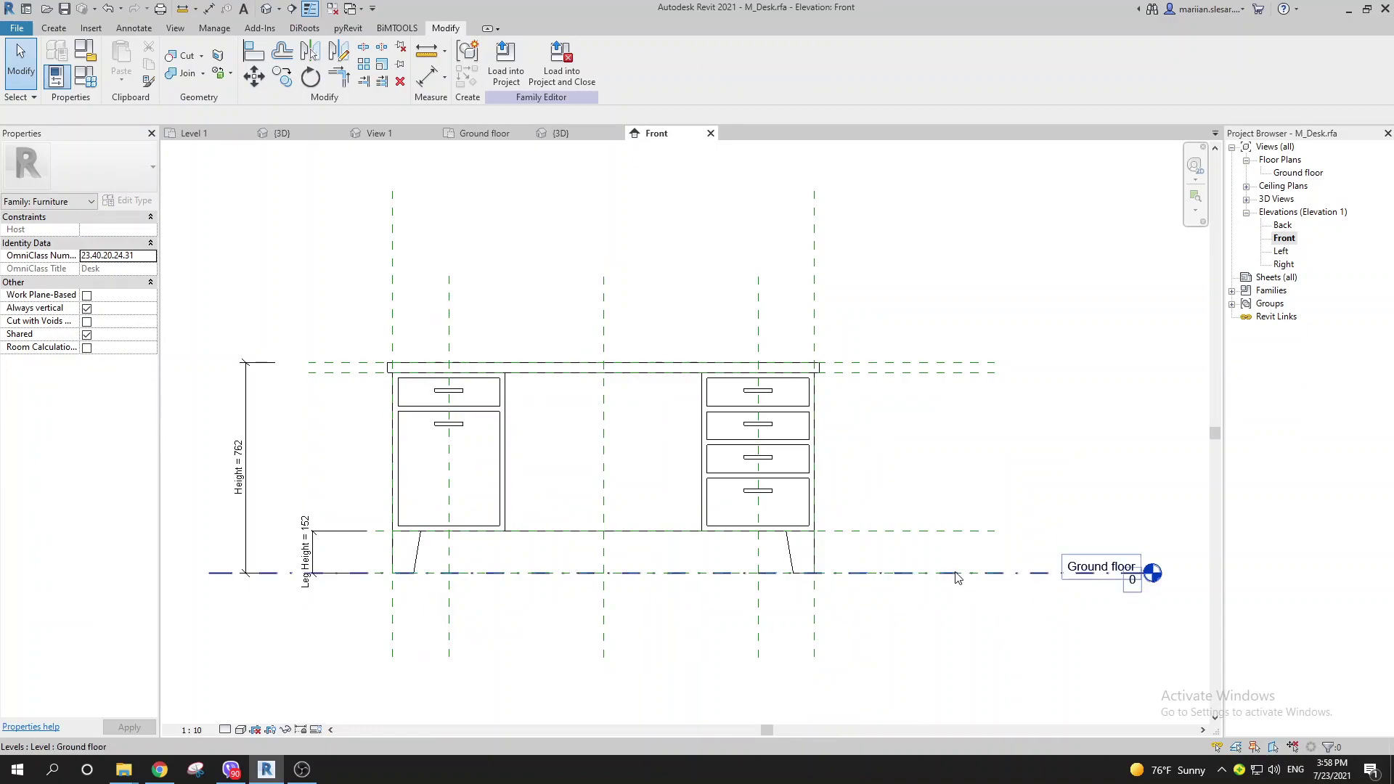
pyautogui.click(956, 578)
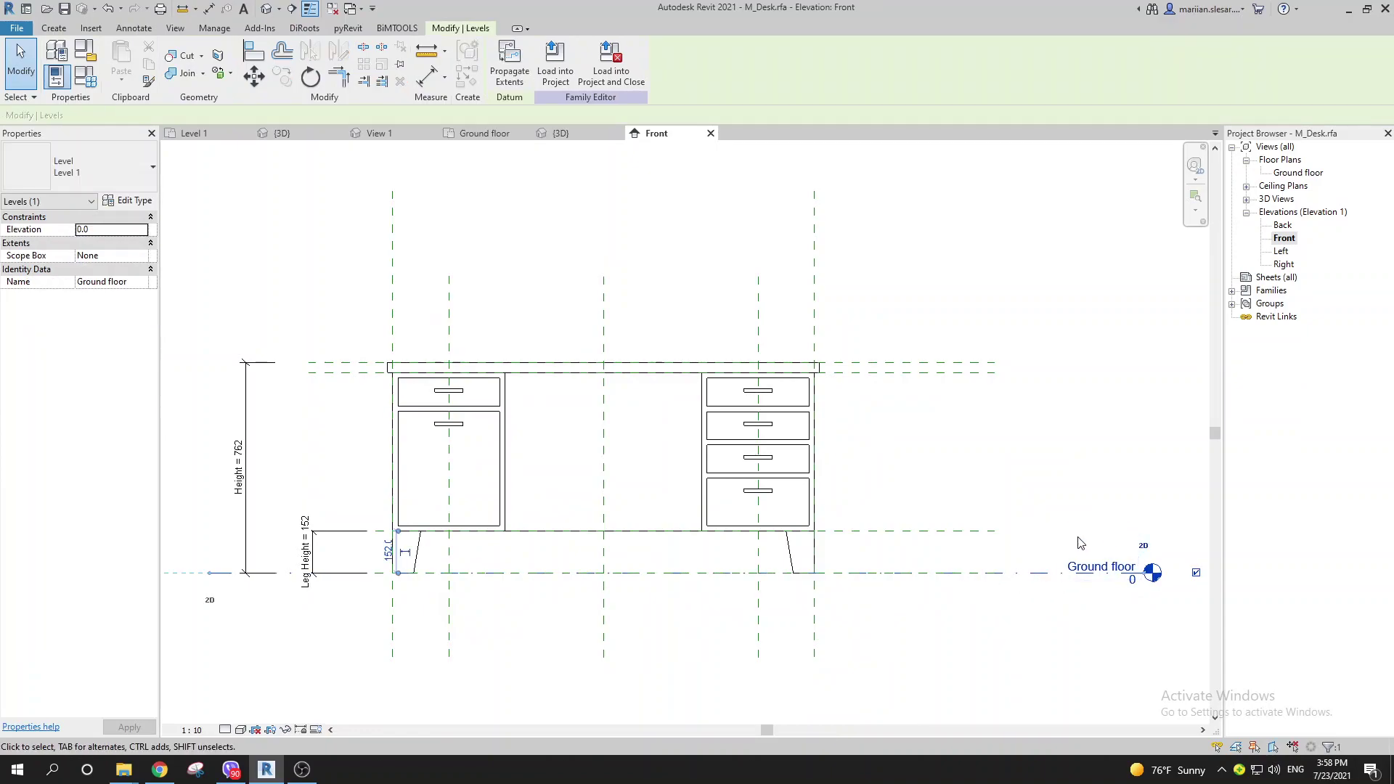
pyautogui.moveTo(557, 445); pyautogui.dragTo(605, 458, button='middle')
pyautogui.press('Escape')
pyautogui.scroll(-1, 719, 564)
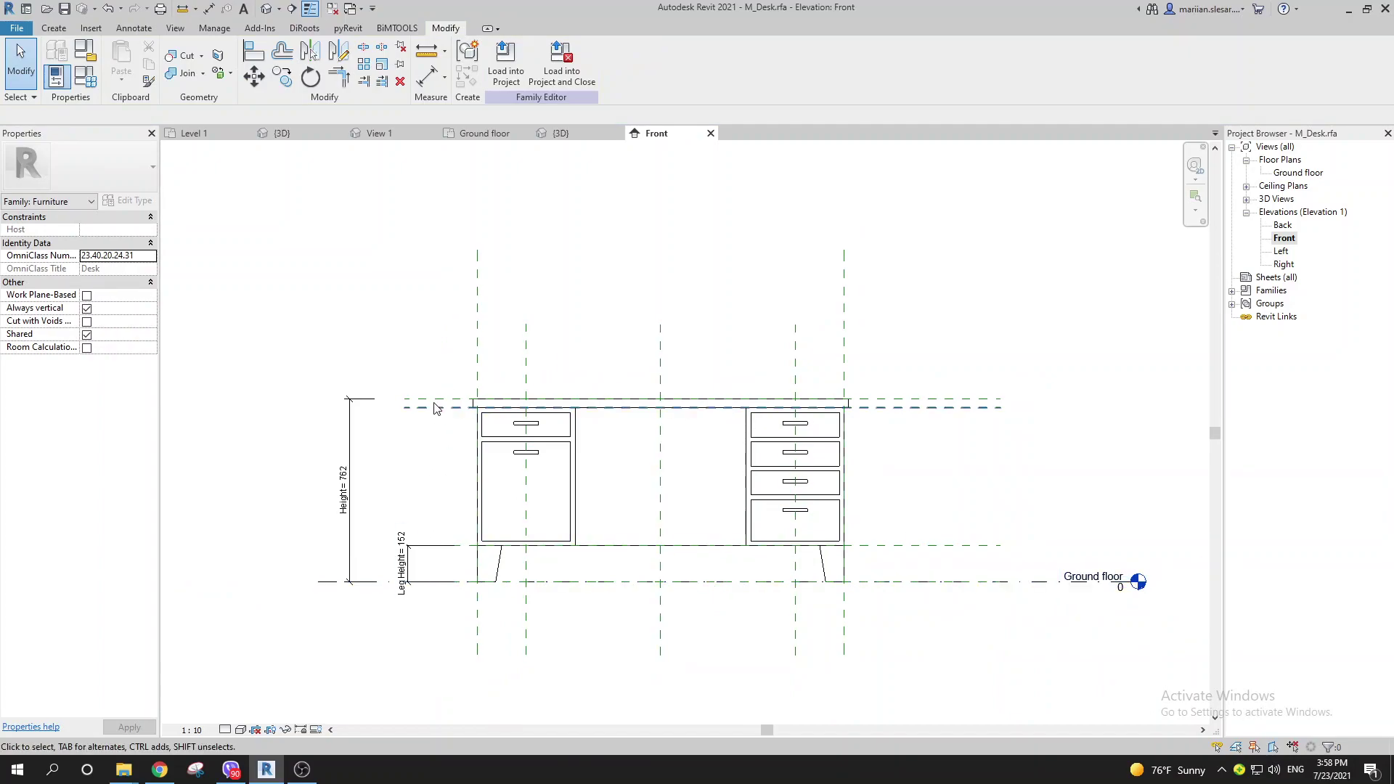
# - Inspect the desktop extrusion's height above the Ground floor level in the Front elevation
pyautogui.click(505, 406)
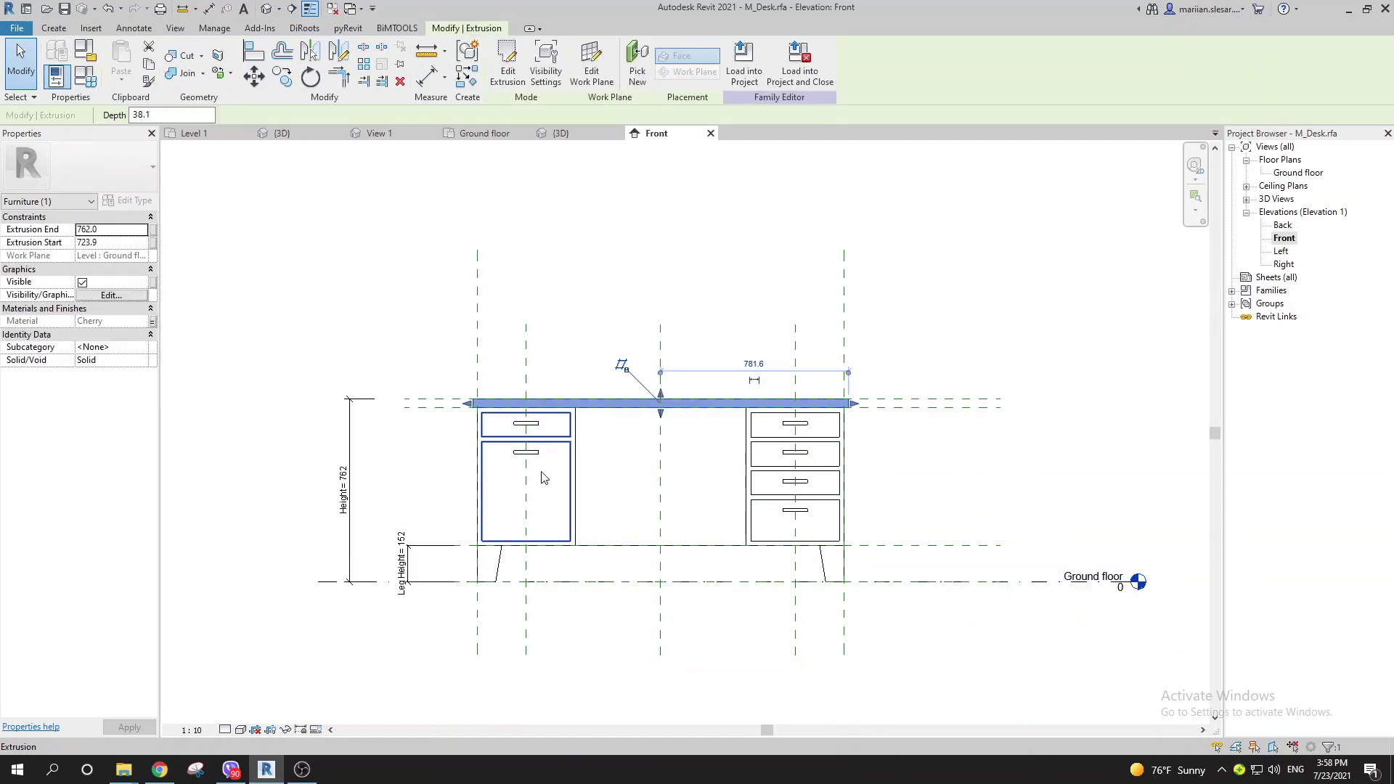
pyautogui.scroll(1, 537, 552)
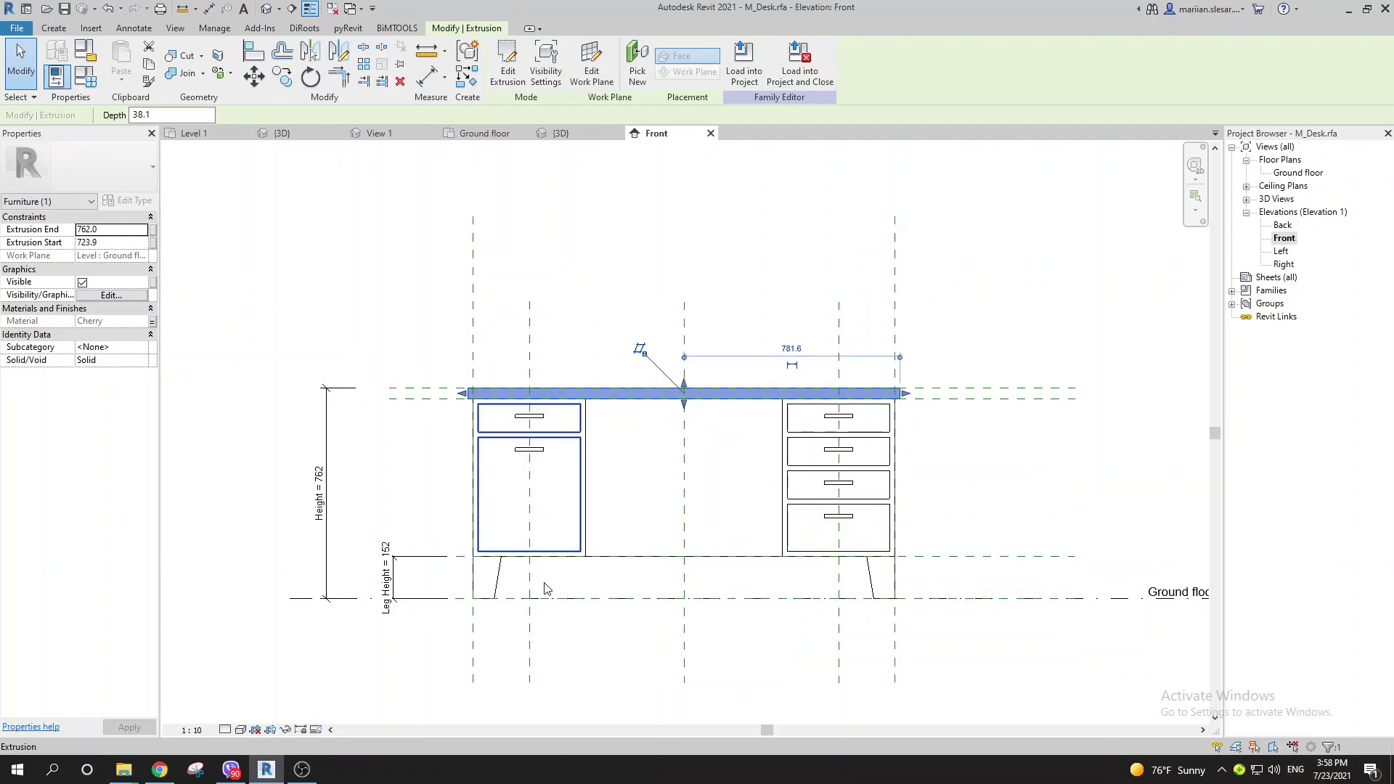
pyautogui.scroll(-2, 739, 623)
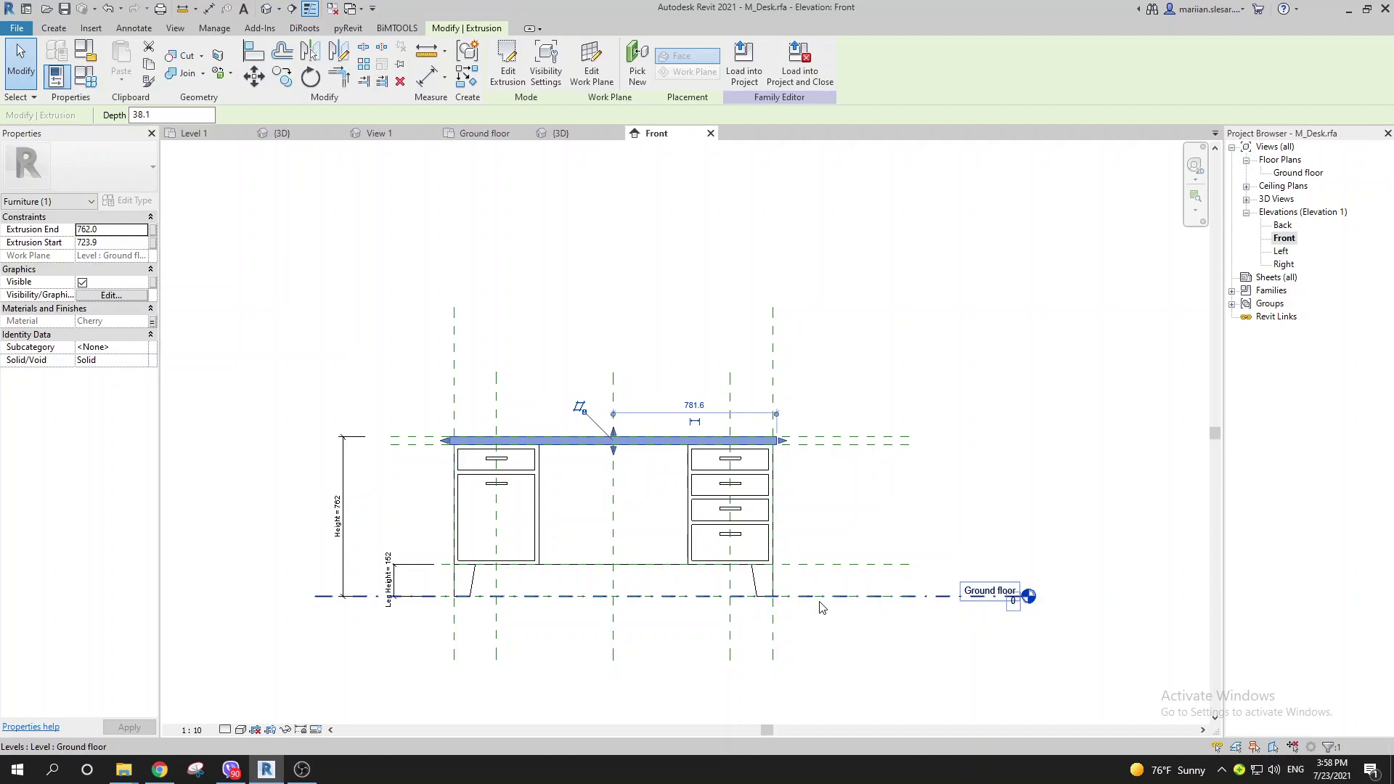
pyautogui.scroll(1, 821, 607)
pyautogui.scroll(1, 835, 599)
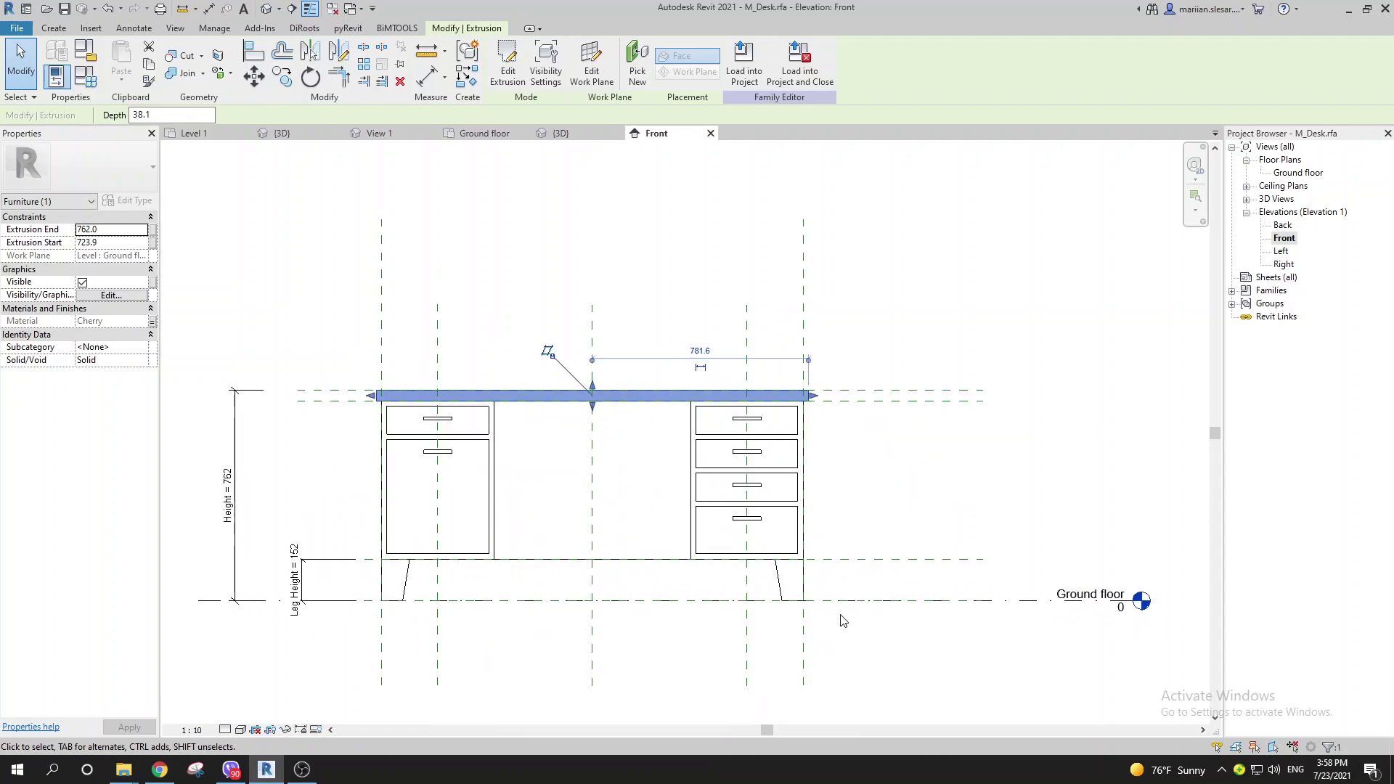
pyautogui.click(862, 635)
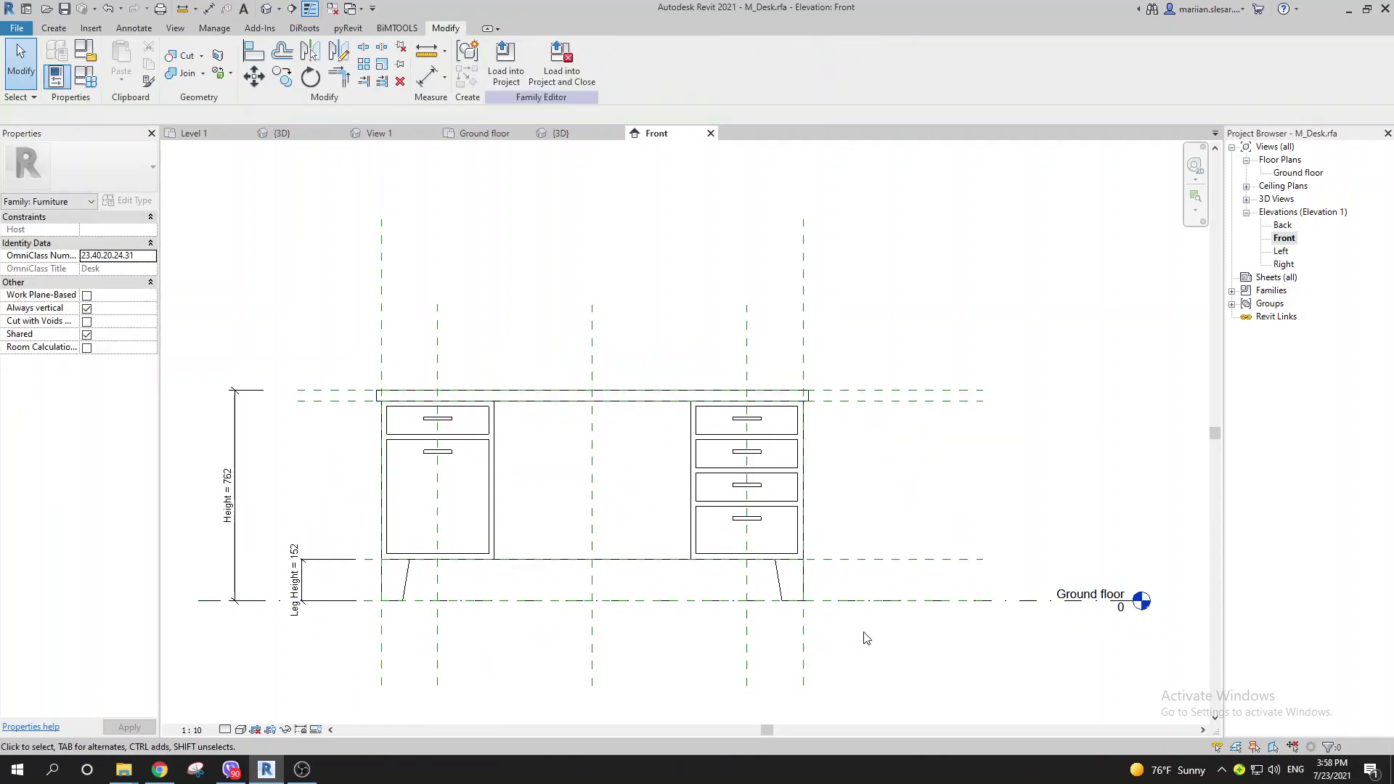
pyautogui.moveTo(894, 649); pyautogui.dragTo(902, 654, button='middle')
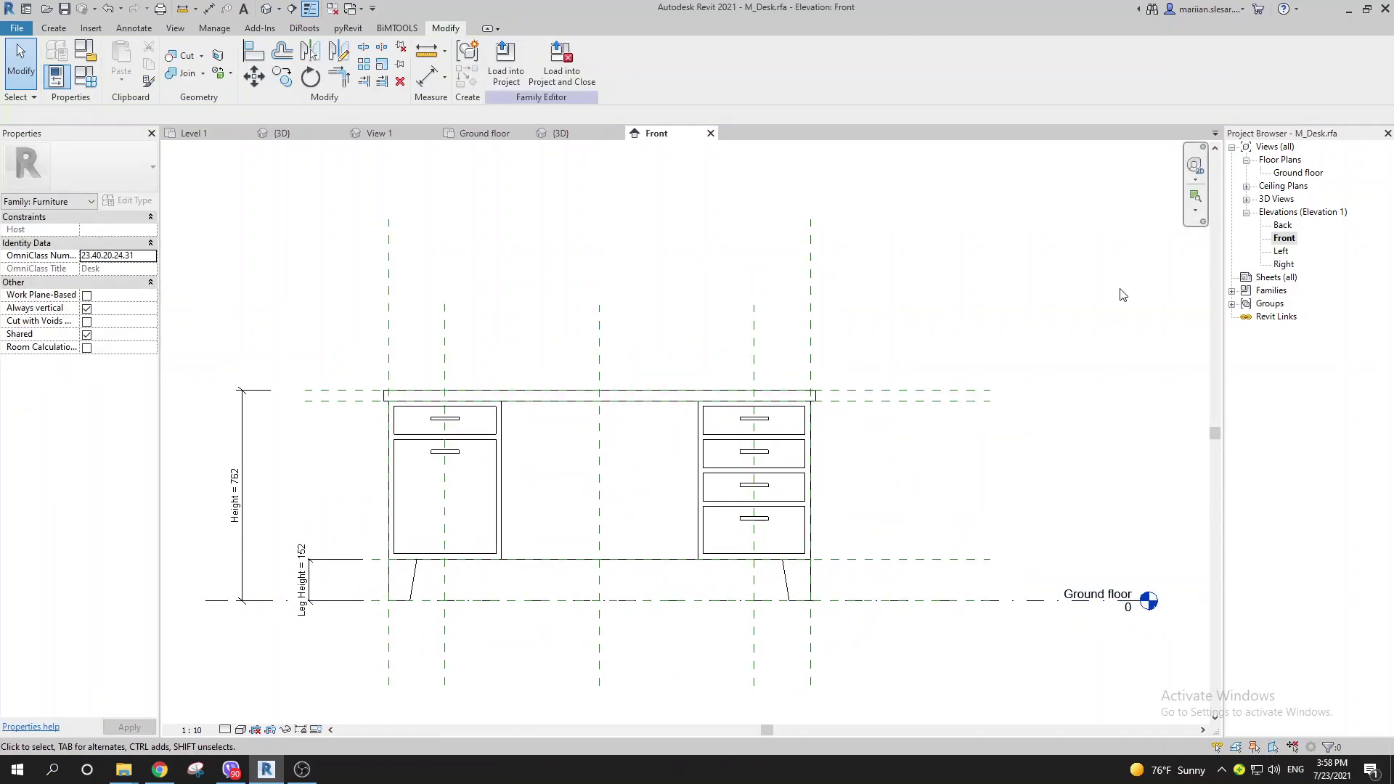
# - Sketch a rectangular masking region about 1544 × 781 mm over the desk outline in the Ground floor plan and lock its edges
pyautogui.doubleClick(1299, 173)
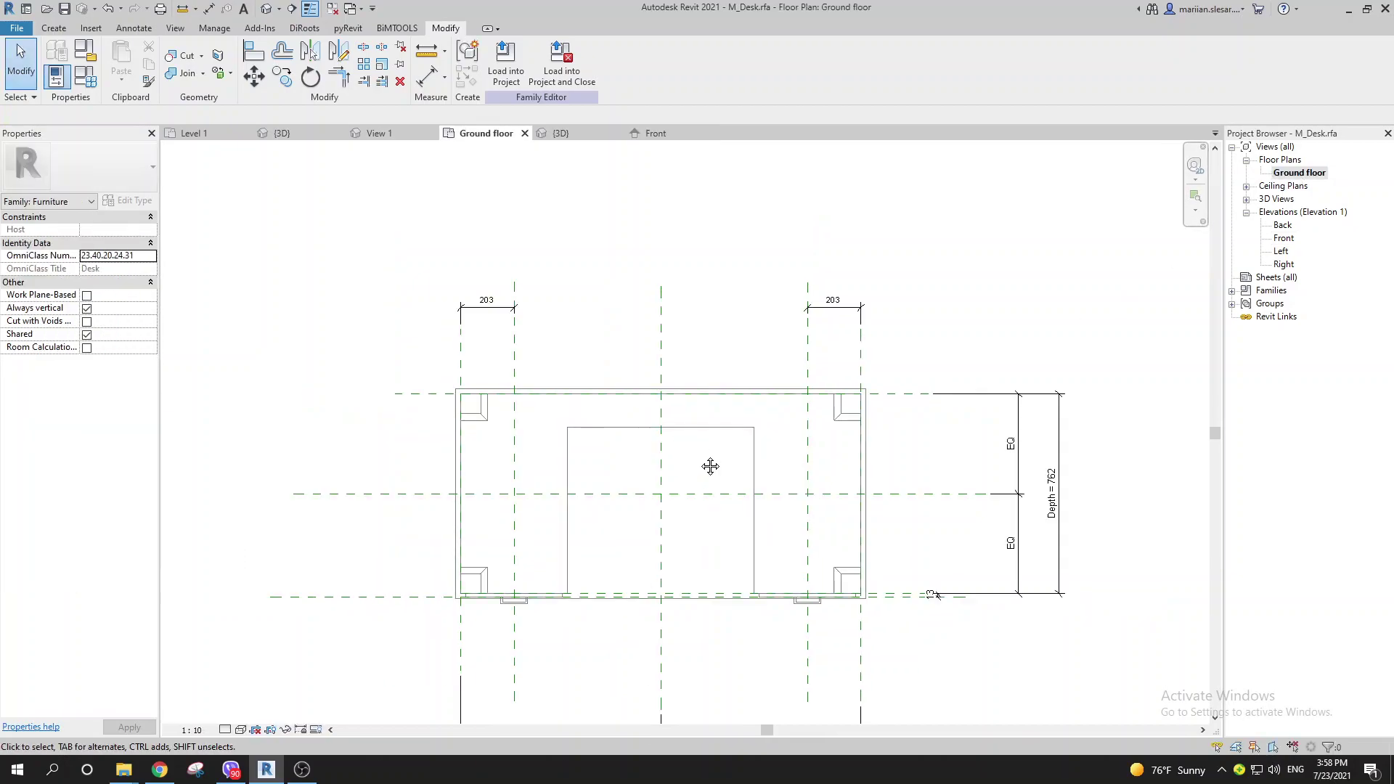
pyautogui.click(134, 28)
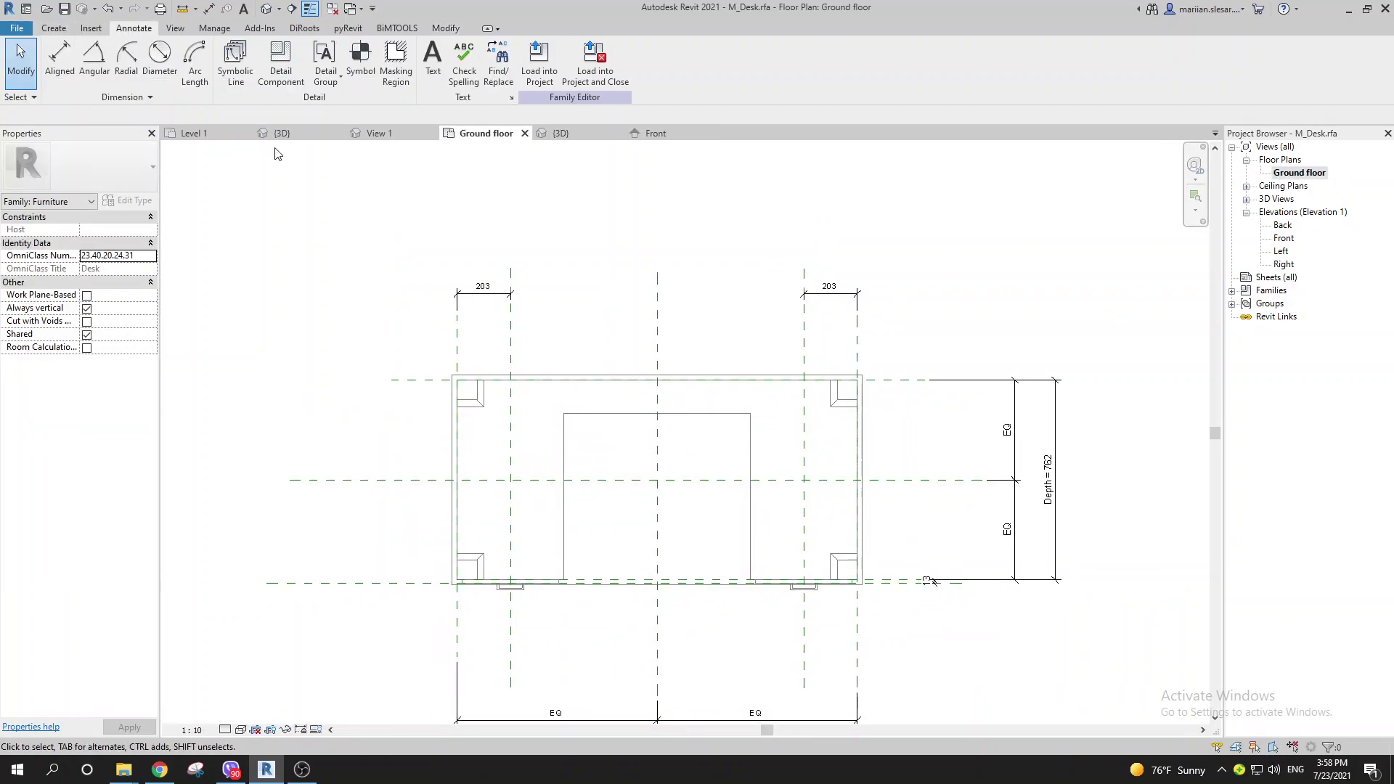
pyautogui.click(398, 72)
pyautogui.click(545, 48)
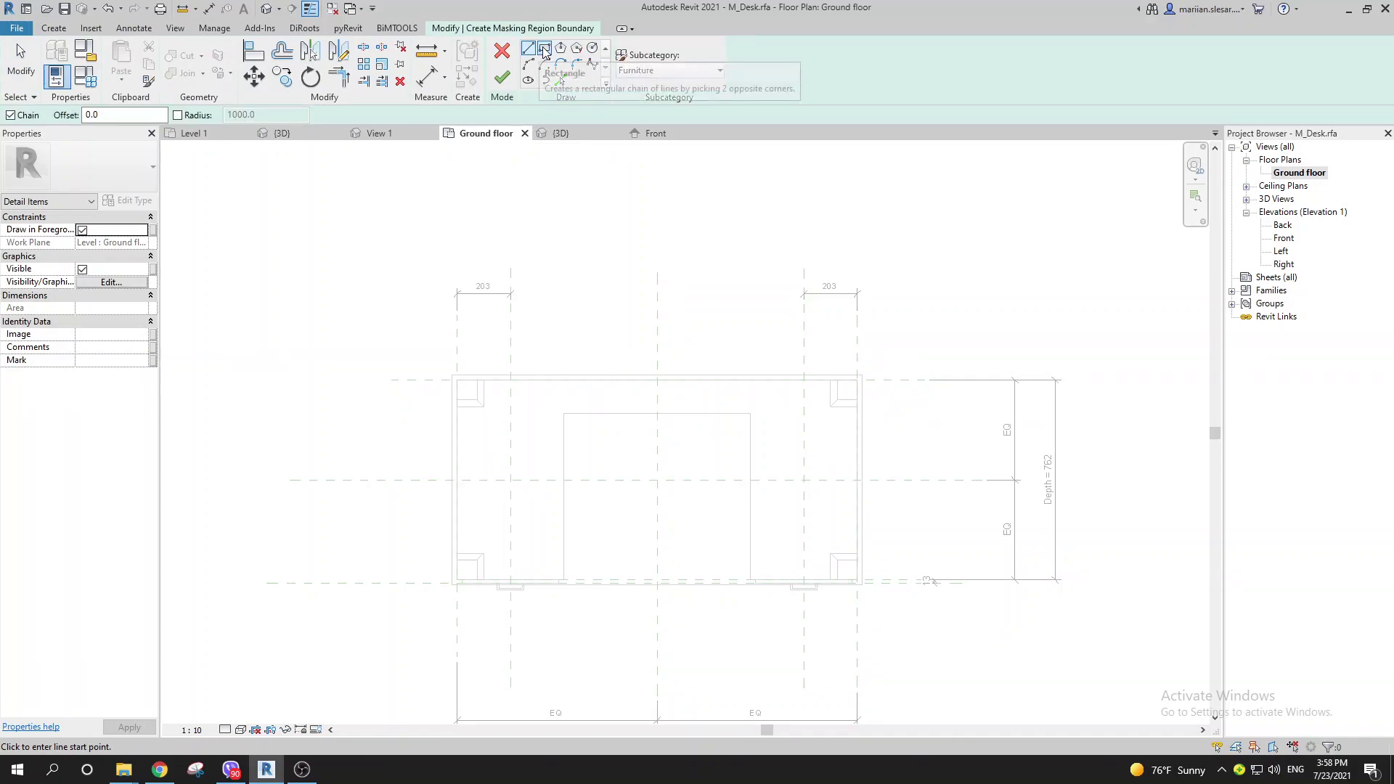
pyautogui.scroll(1, 520, 407)
pyautogui.click(437, 372)
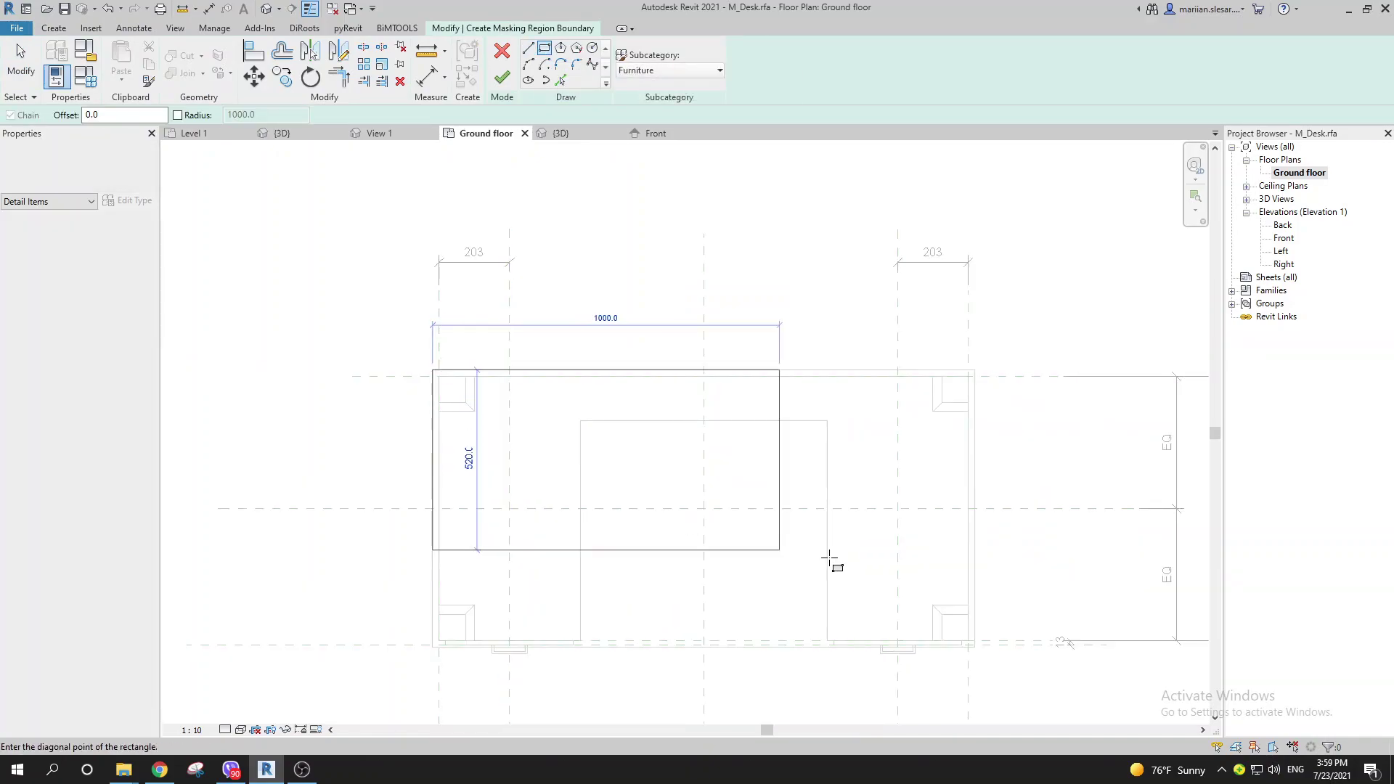
pyautogui.scroll(2, 990, 639)
pyautogui.click(977, 642)
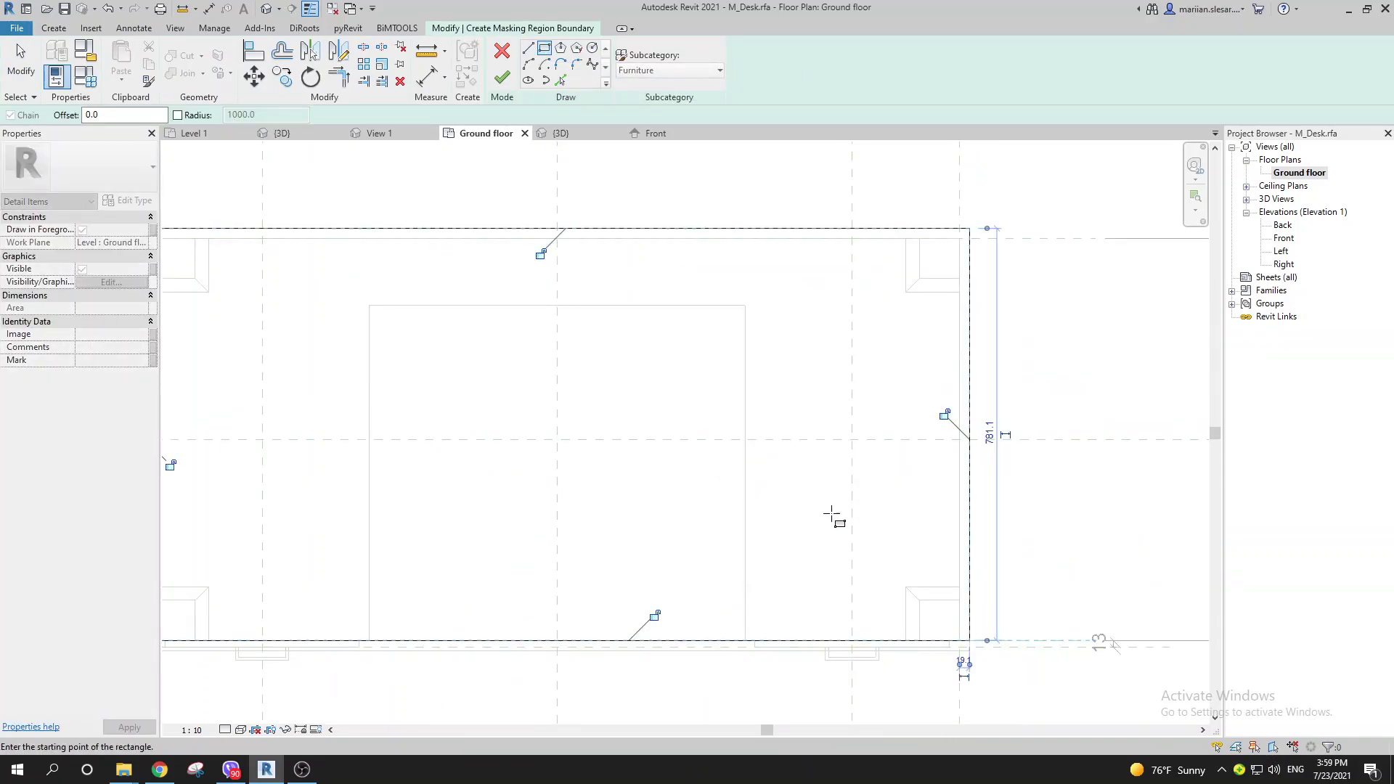
pyautogui.scroll(-2, 816, 537)
pyautogui.moveTo(815, 537); pyautogui.dragTo(832, 545, button='middle')
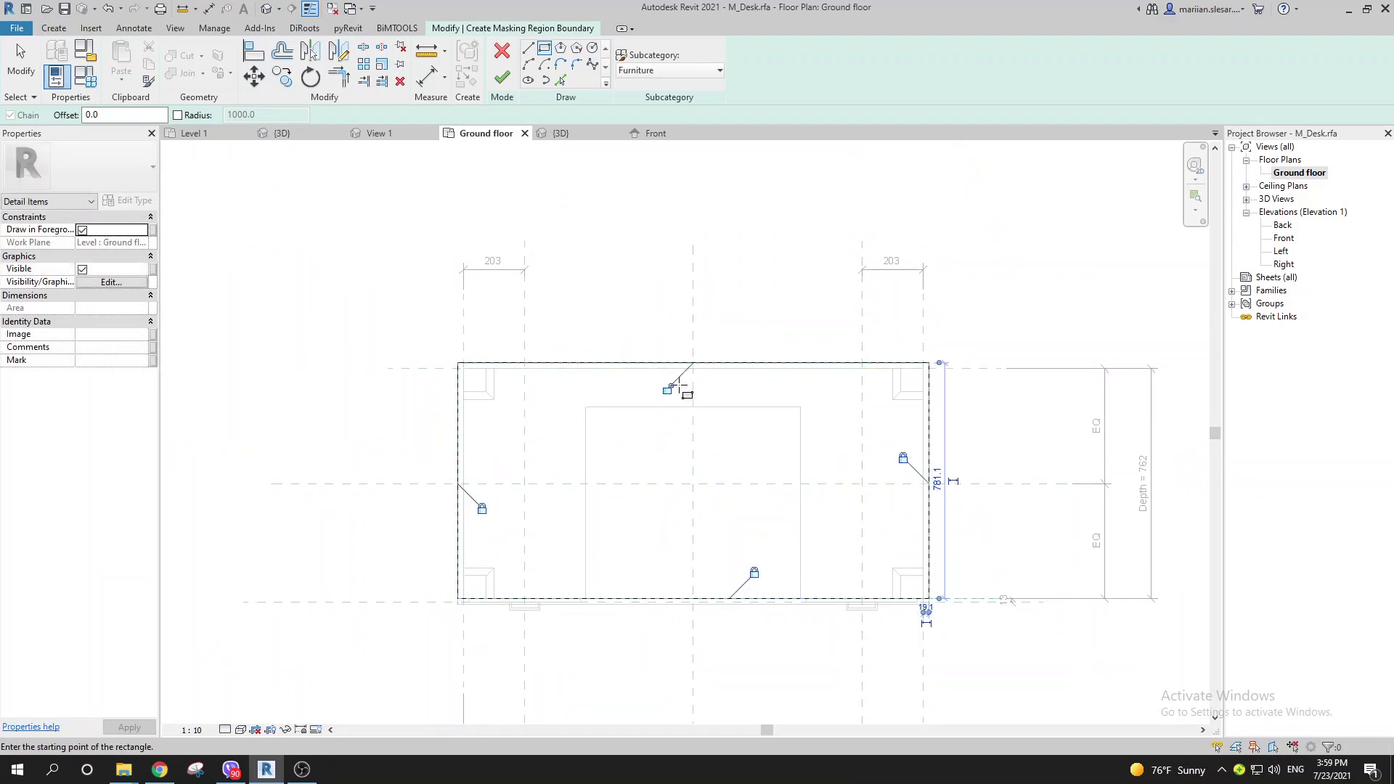
pyautogui.press('Escape')
pyautogui.press('Escape')
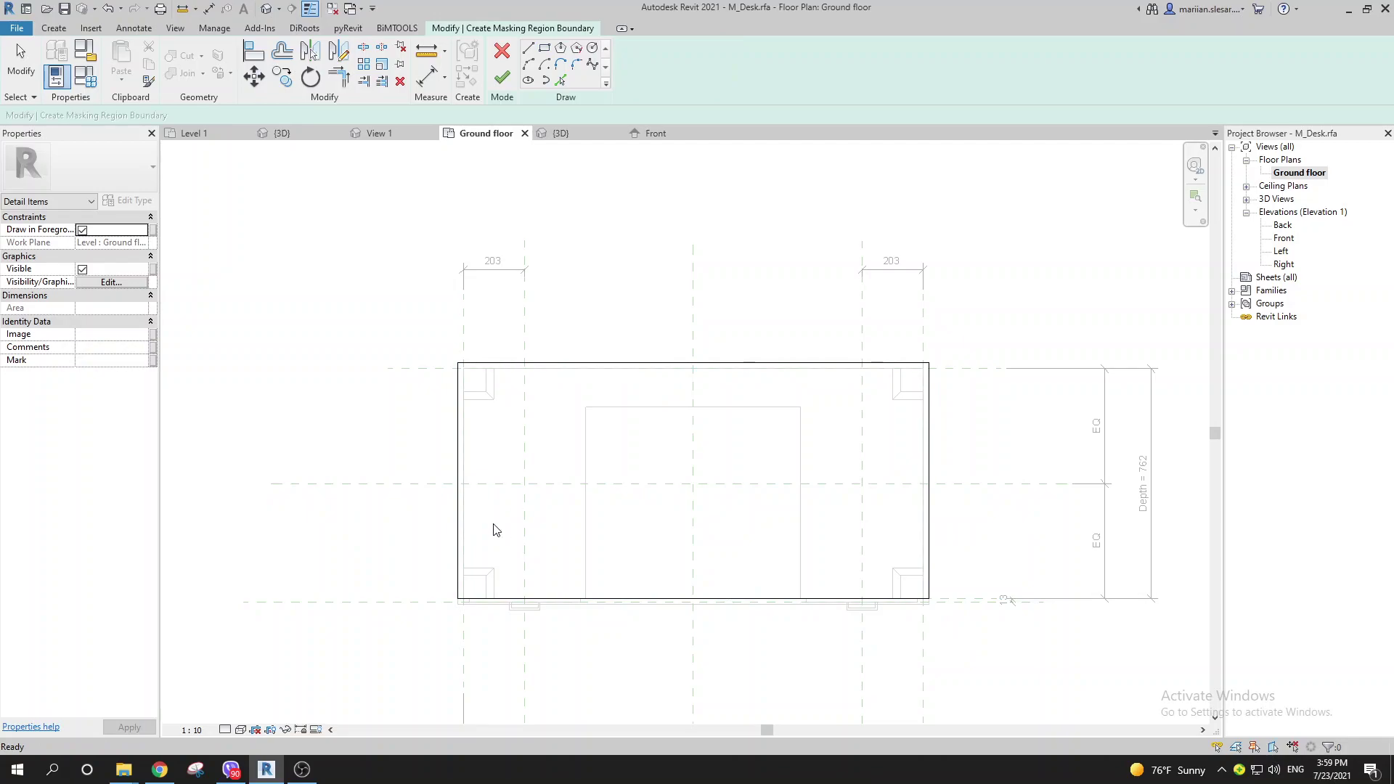
# - Check the masking region's corners against the desktop outline and finish the region's sketch
pyautogui.scroll(3, 520, 520)
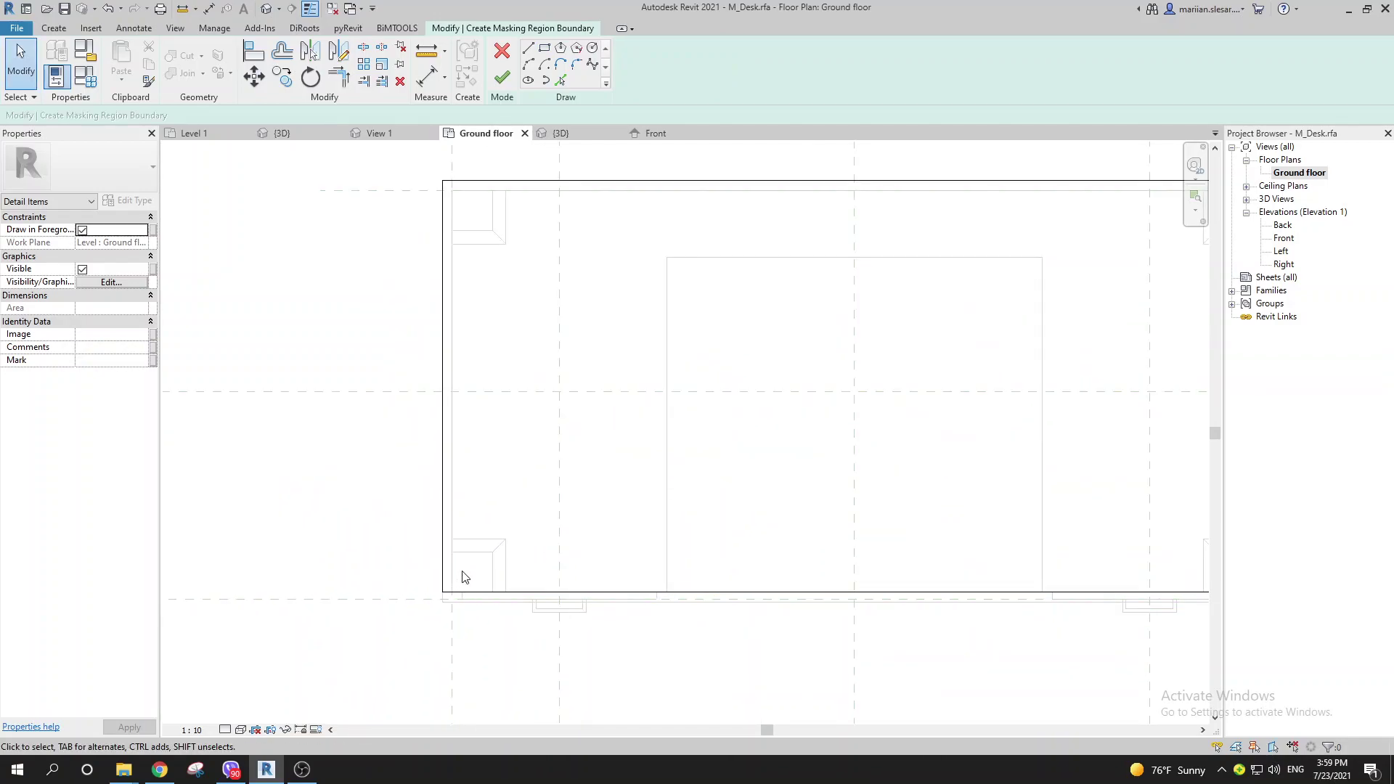
pyautogui.scroll(-3, 501, 552)
pyautogui.moveTo(501, 552); pyautogui.dragTo(499, 561, button='middle')
pyautogui.scroll(4, 446, 378)
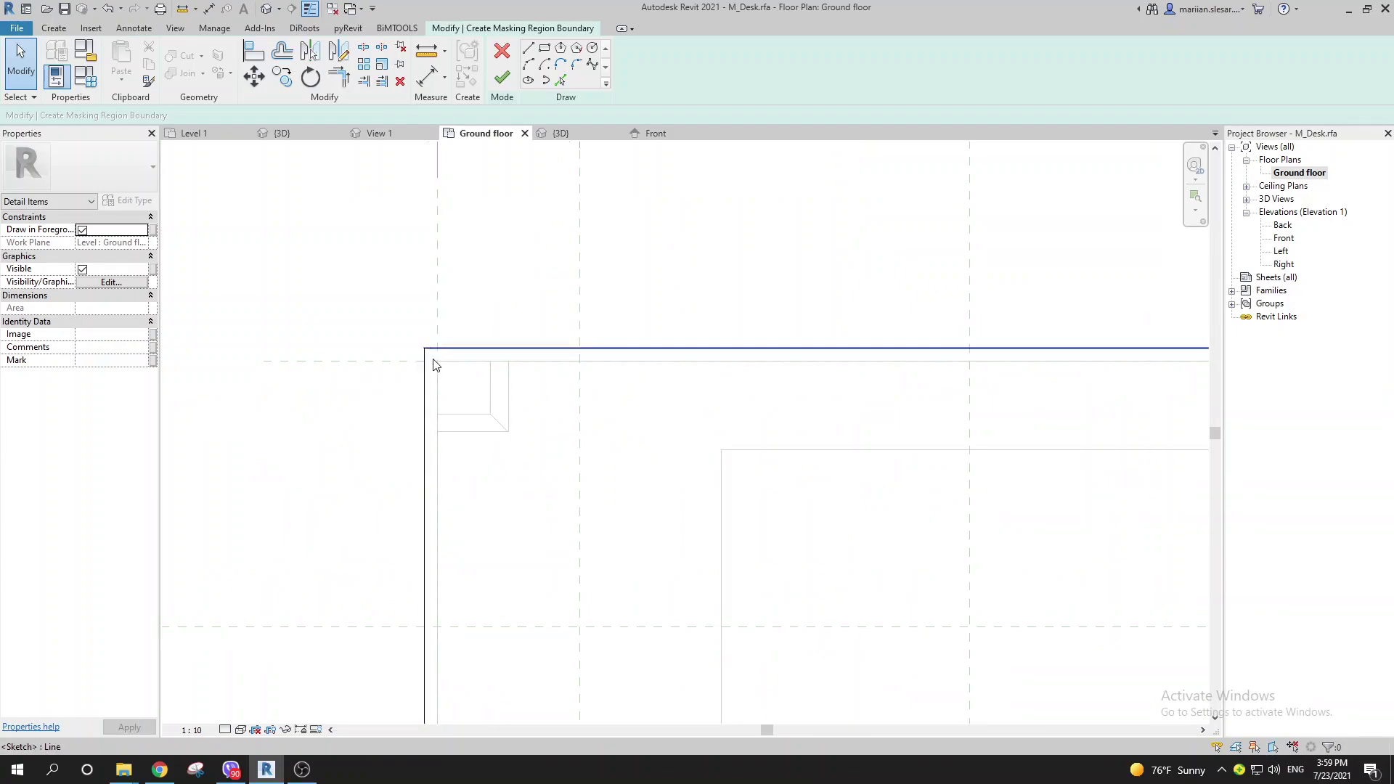
pyautogui.scroll(-1, 445, 380)
pyautogui.scroll(-1, 442, 349)
pyautogui.scroll(-2, 458, 332)
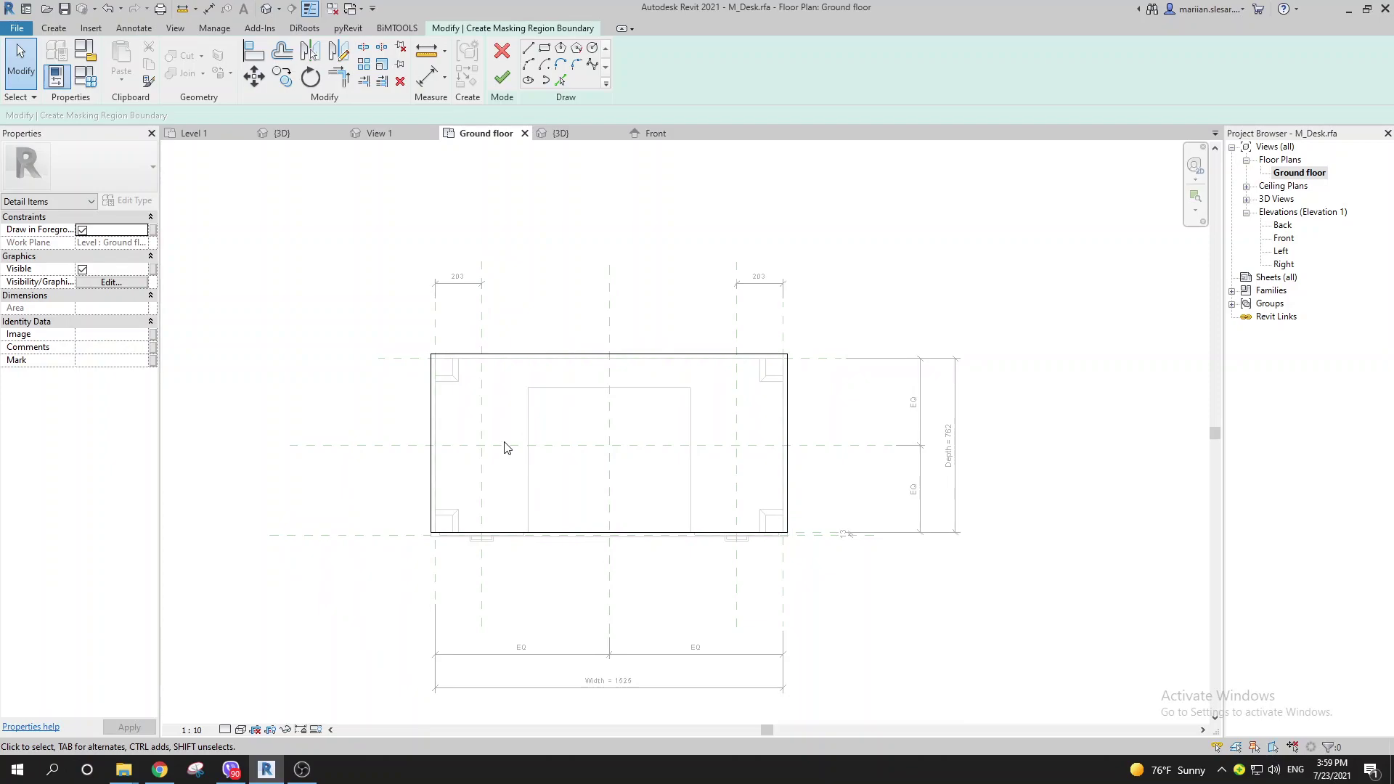
pyautogui.moveTo(506, 447); pyautogui.dragTo(512, 489, button='middle')
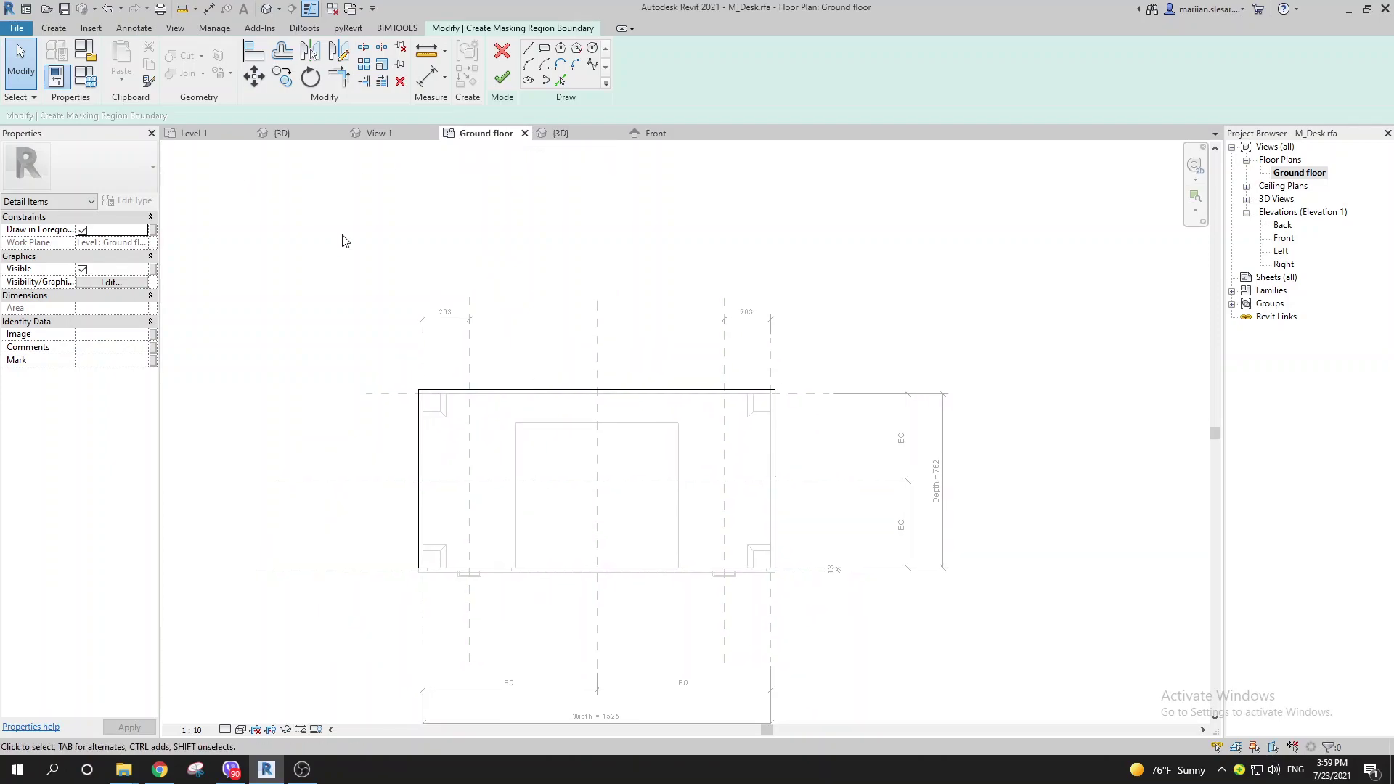
pyautogui.moveTo(244, 276); pyautogui.dragTo(239, 288, button='middle')
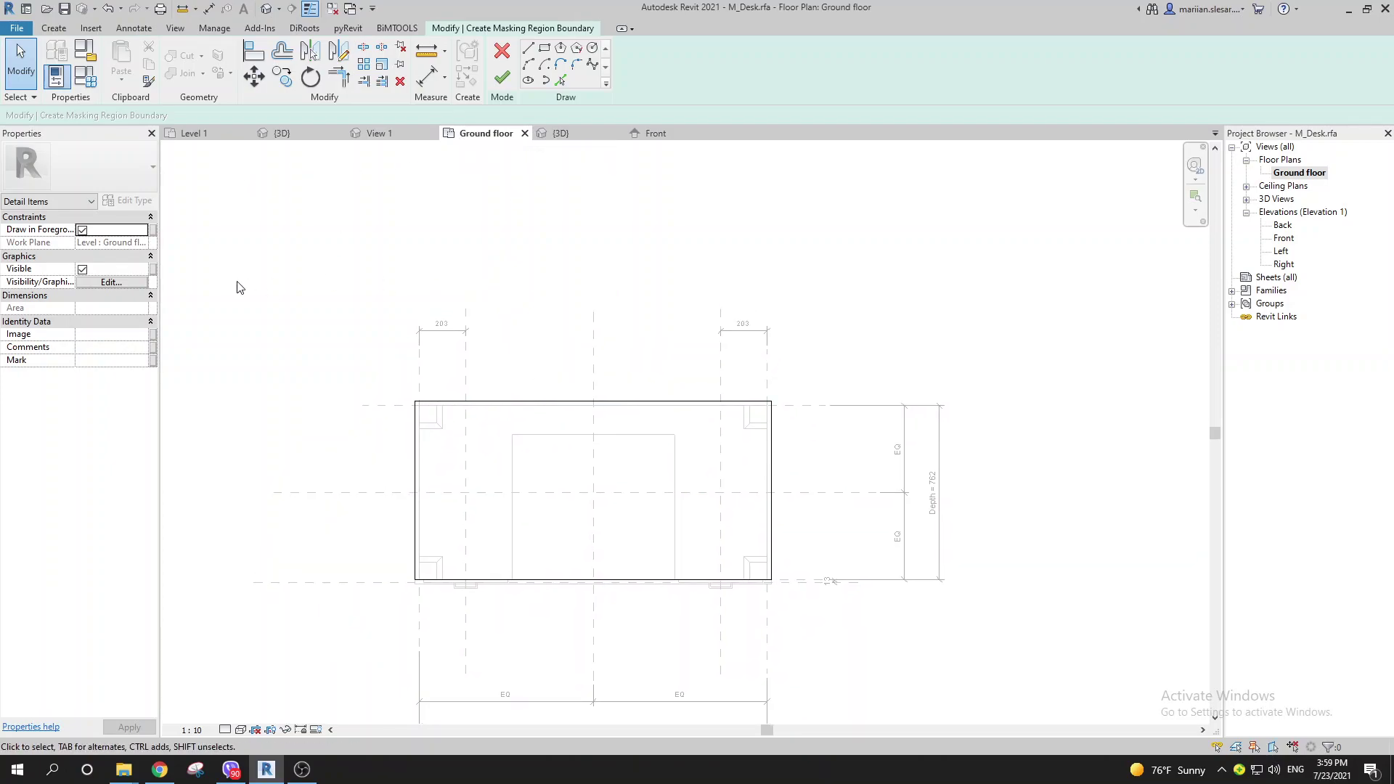
pyautogui.click(502, 77)
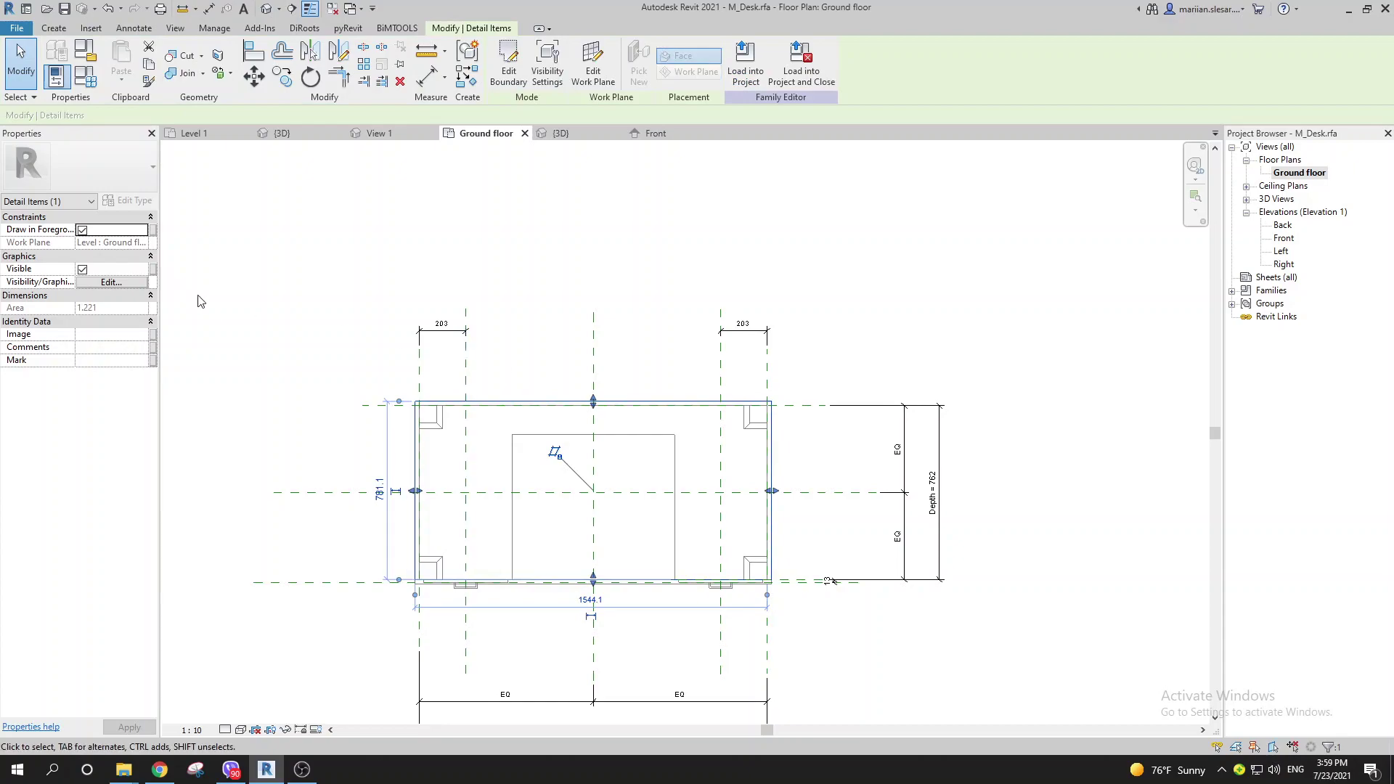
# - Keep the masking region visible at Coarse, Medium and Fine detail, and load the desk family into the project, overwriting the existing version
pyautogui.click(547, 64)
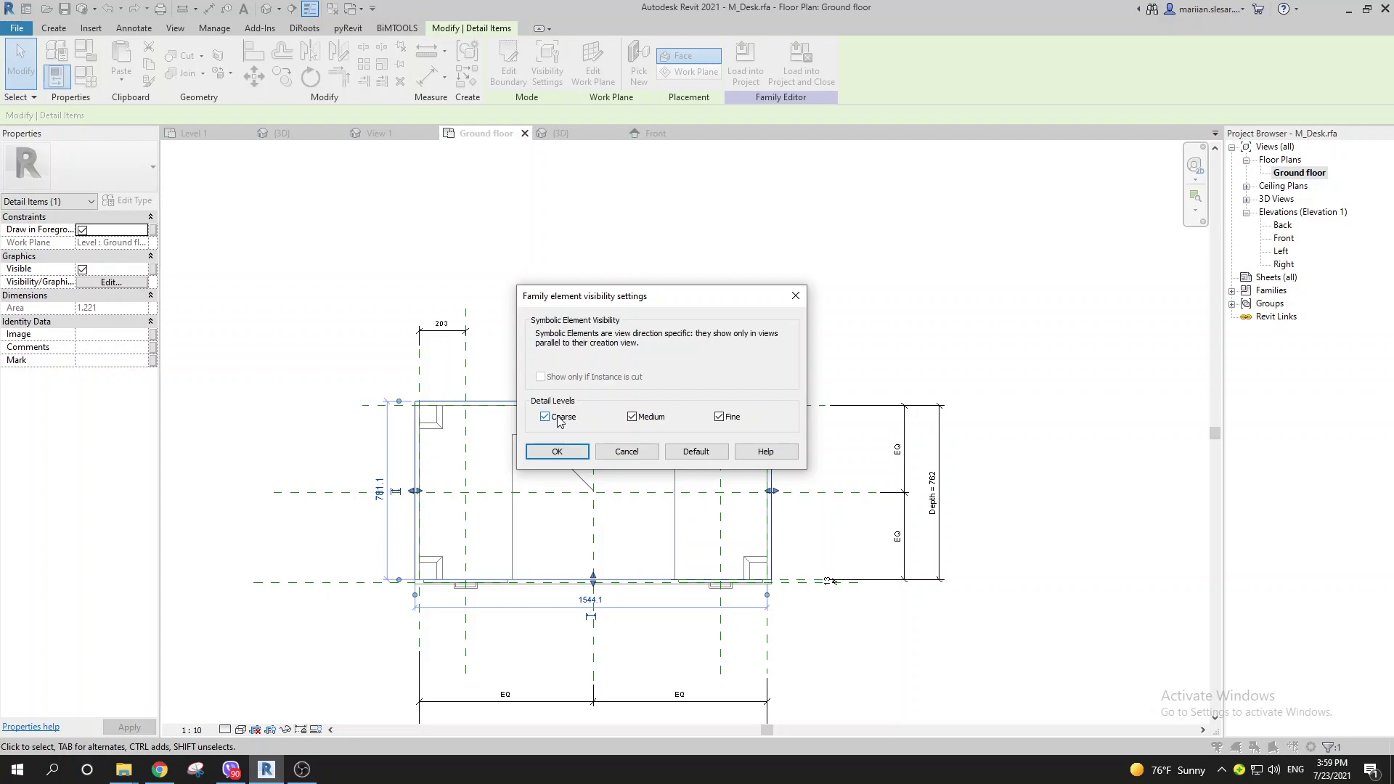
pyautogui.click(549, 453)
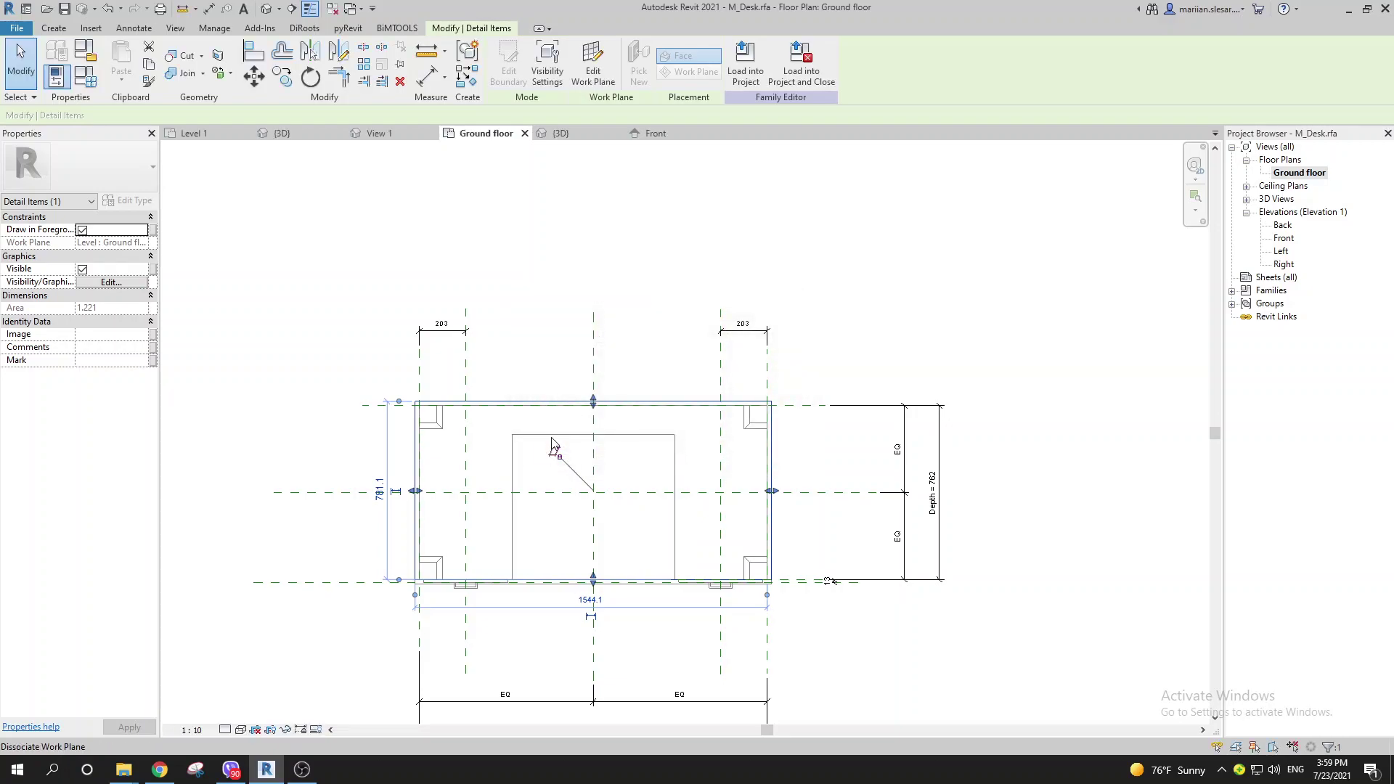
pyautogui.click(331, 8)
pyautogui.click(511, 71)
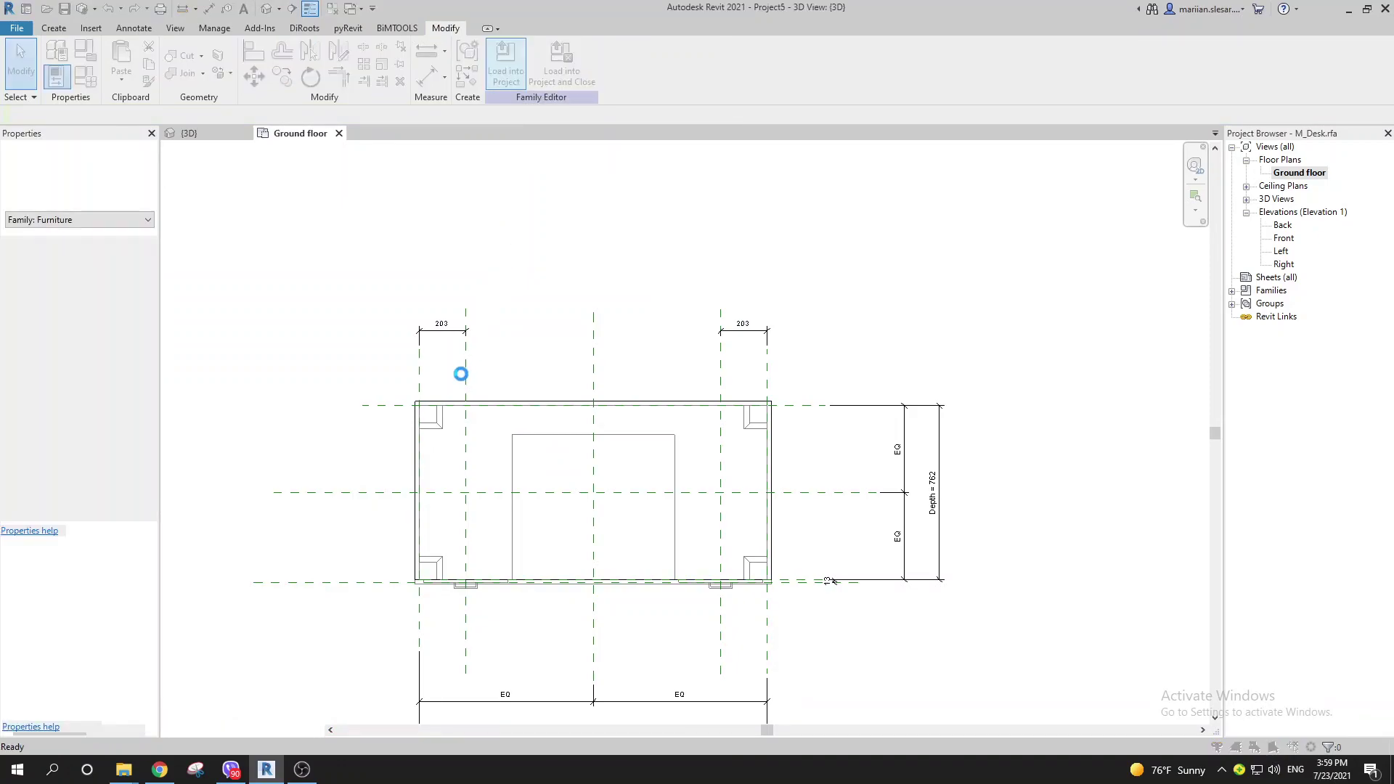
pyautogui.click(628, 341)
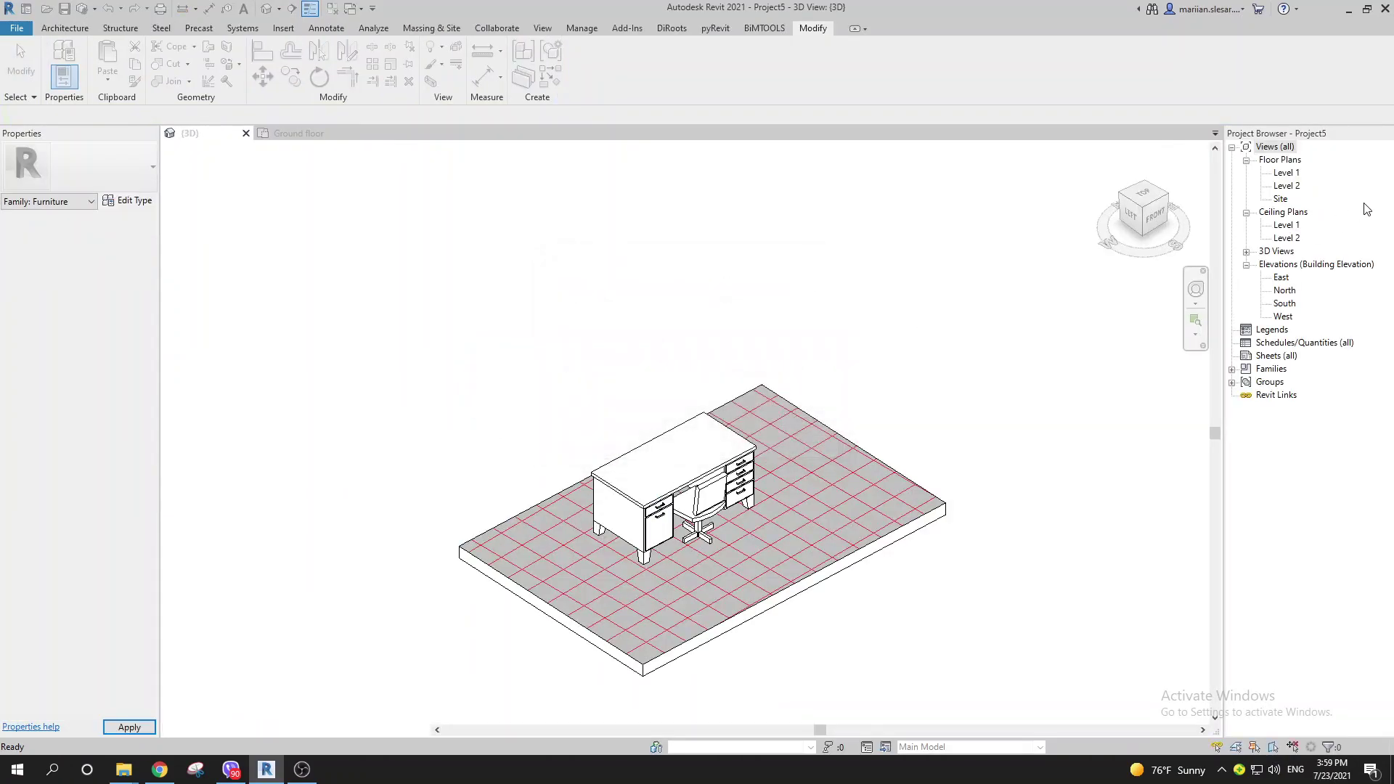
# - Open the project's Level 1 floor plan, check how the desk covers the floor pattern, and close the 3D view
pyautogui.doubleClick(1289, 173)
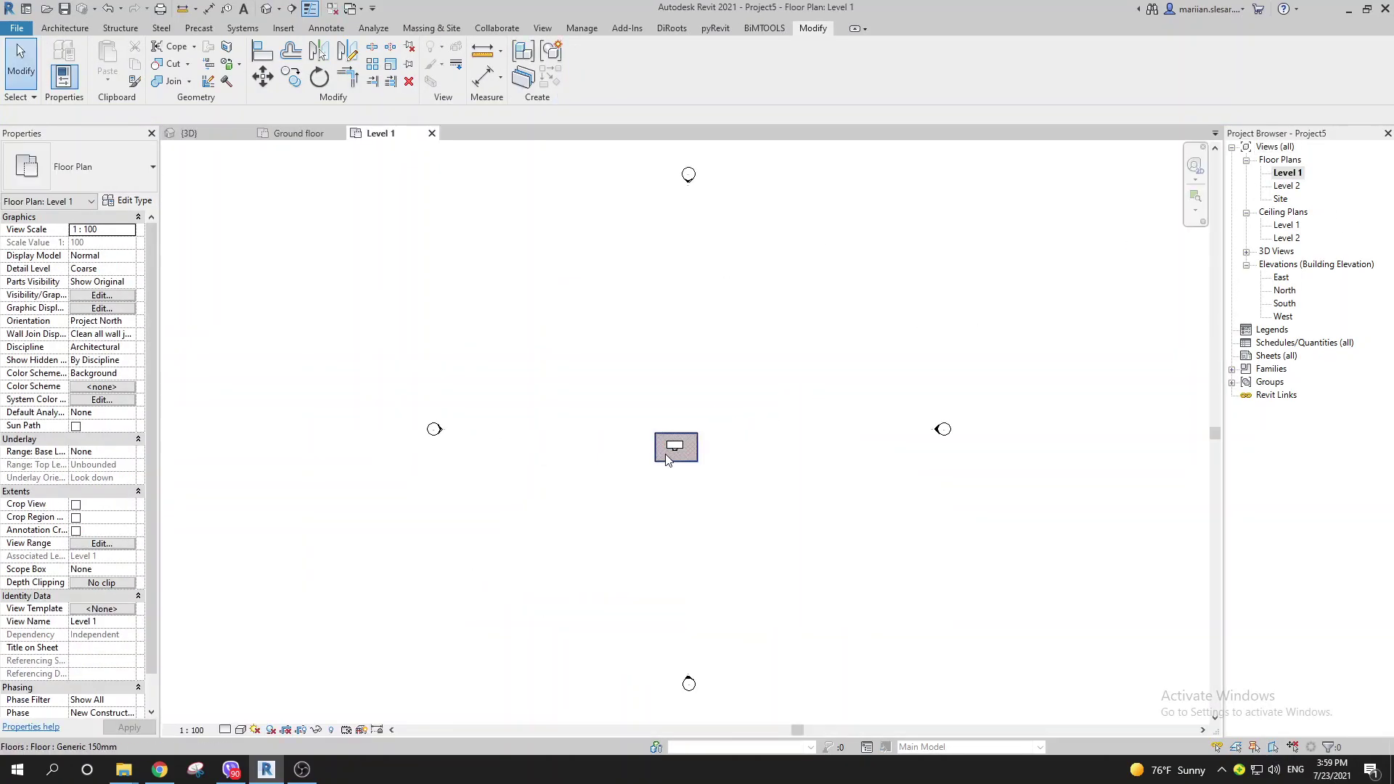
pyautogui.scroll(5, 683, 438)
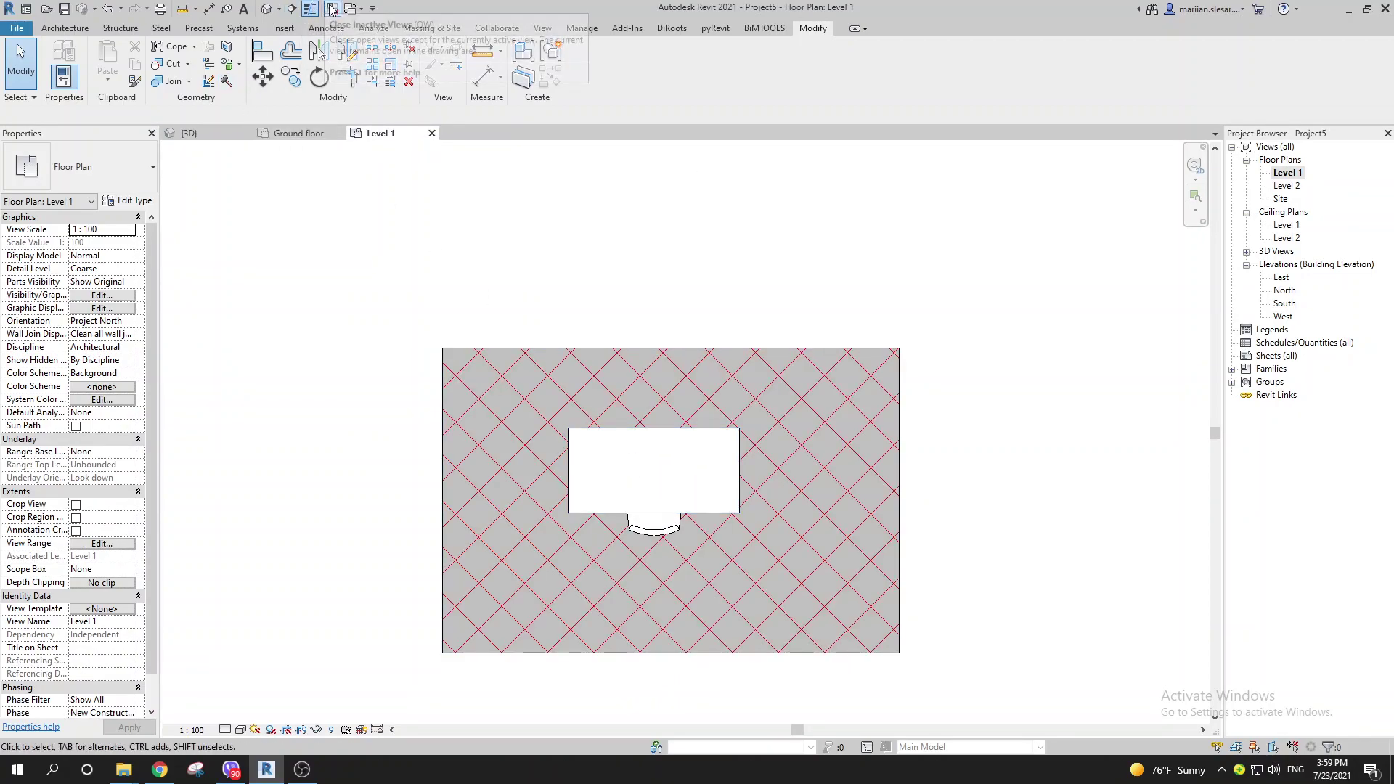
pyautogui.click(246, 133)
# - Turn off Draw in Foreground for the masking region in the desk family's Ground floor plan
pyautogui.click(206, 133)
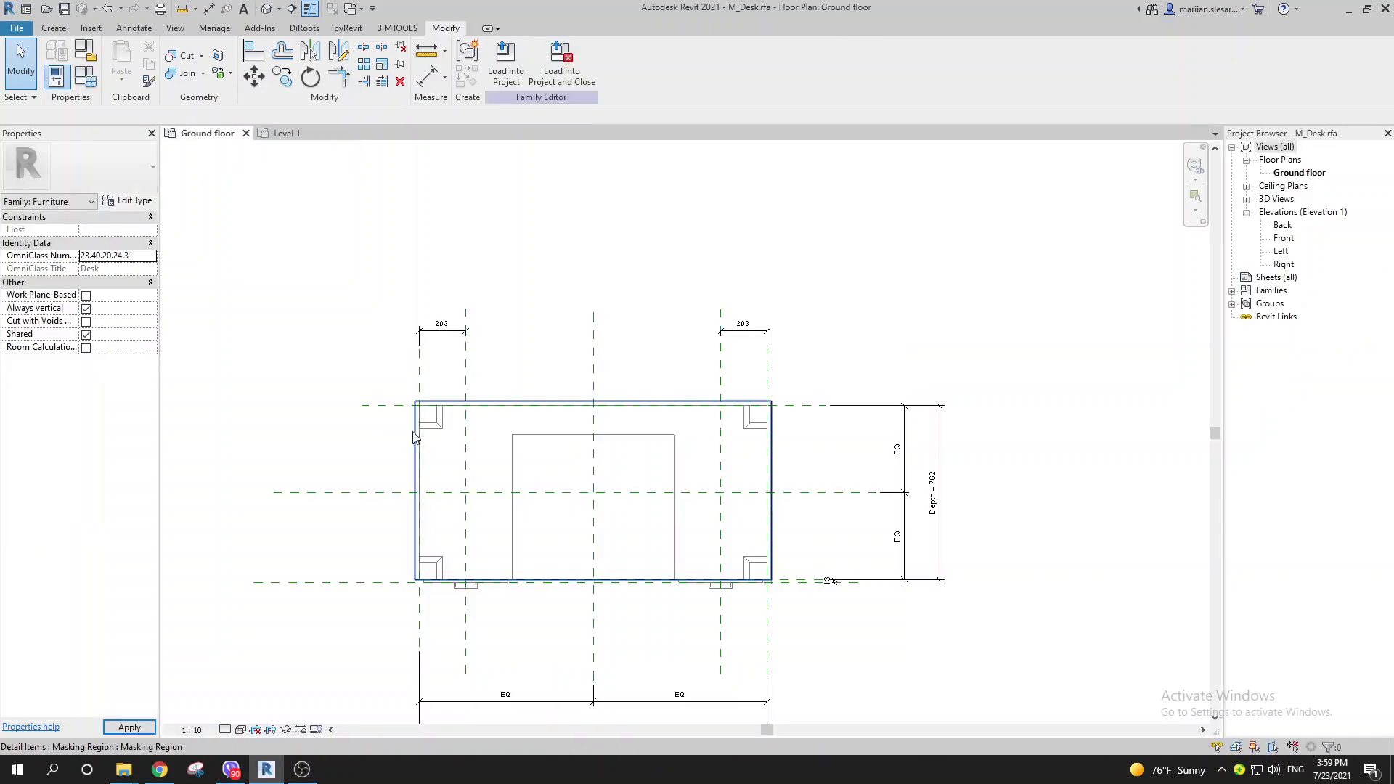
pyautogui.click(417, 420)
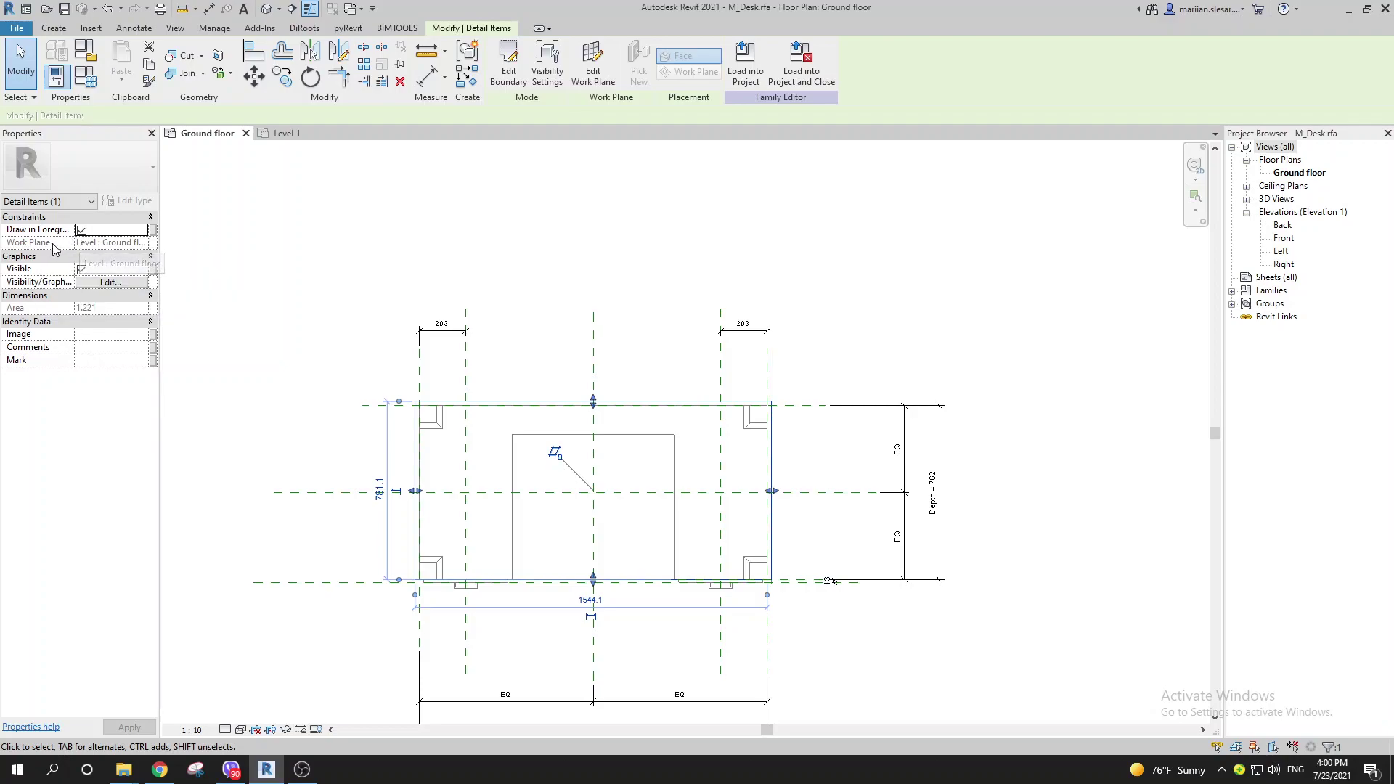
pyautogui.click(81, 231)
pyautogui.click(319, 295)
pyautogui.click(497, 408)
pyautogui.moveTo(543, 360); pyautogui.dragTo(555, 358, button='middle')
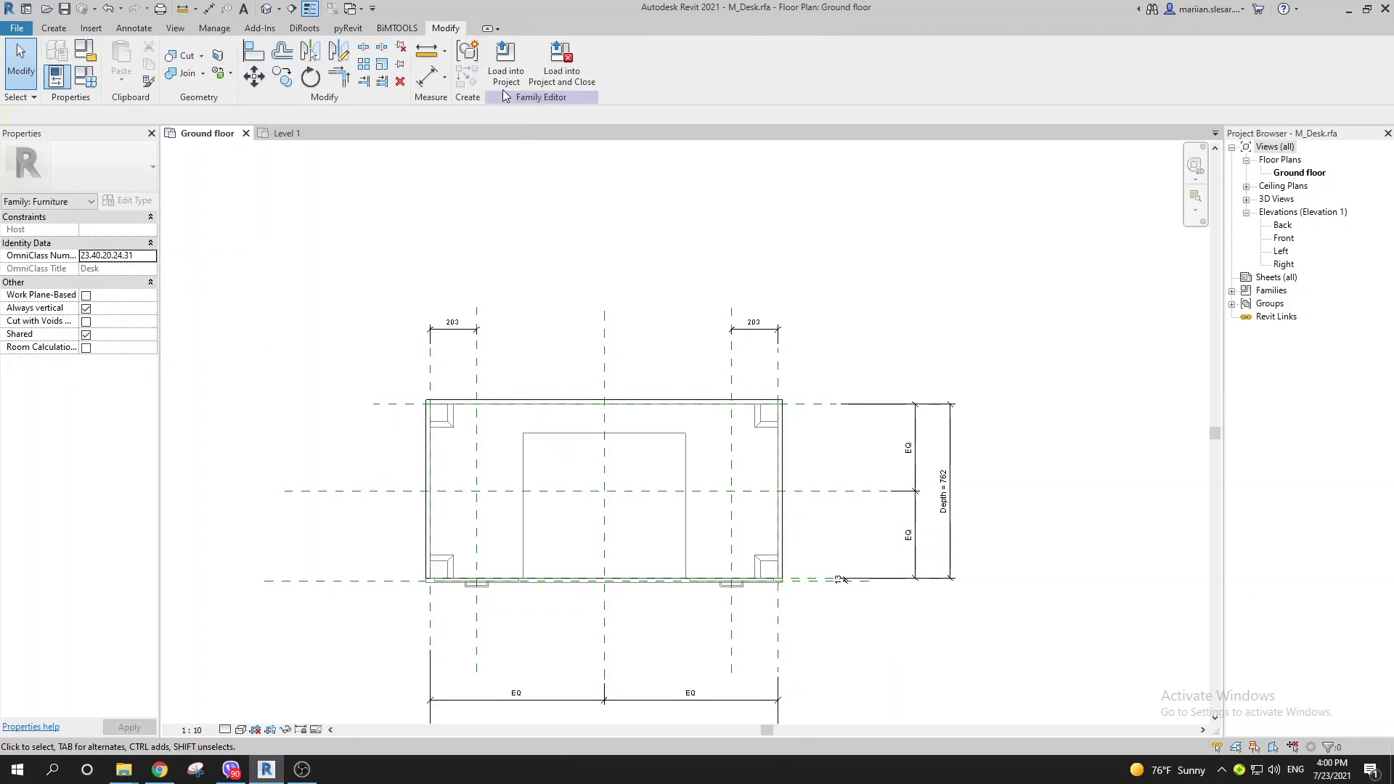
# - Reload the desk family into the project, overwriting the existing version, and bring up the Level 1 floor plan without the 3D view
pyautogui.click(506, 62)
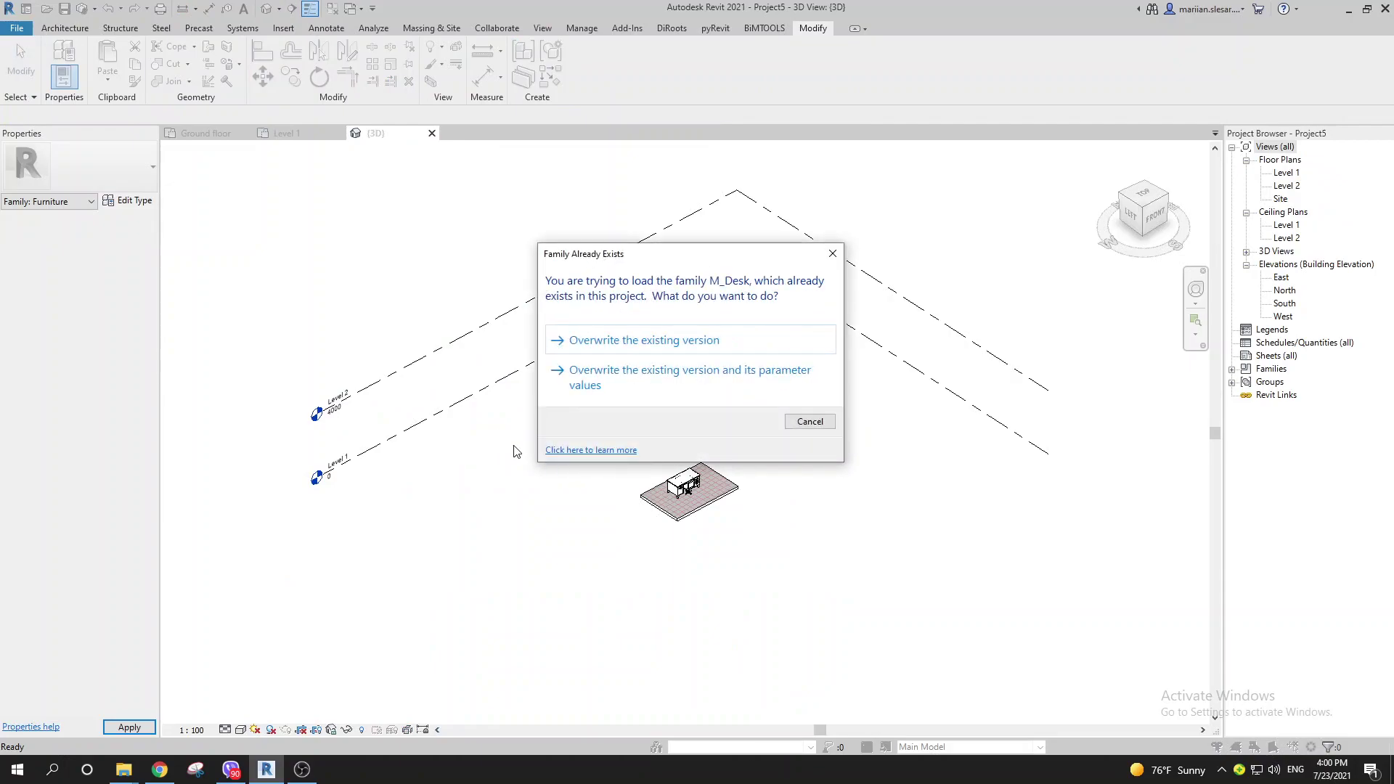
pyautogui.click(639, 343)
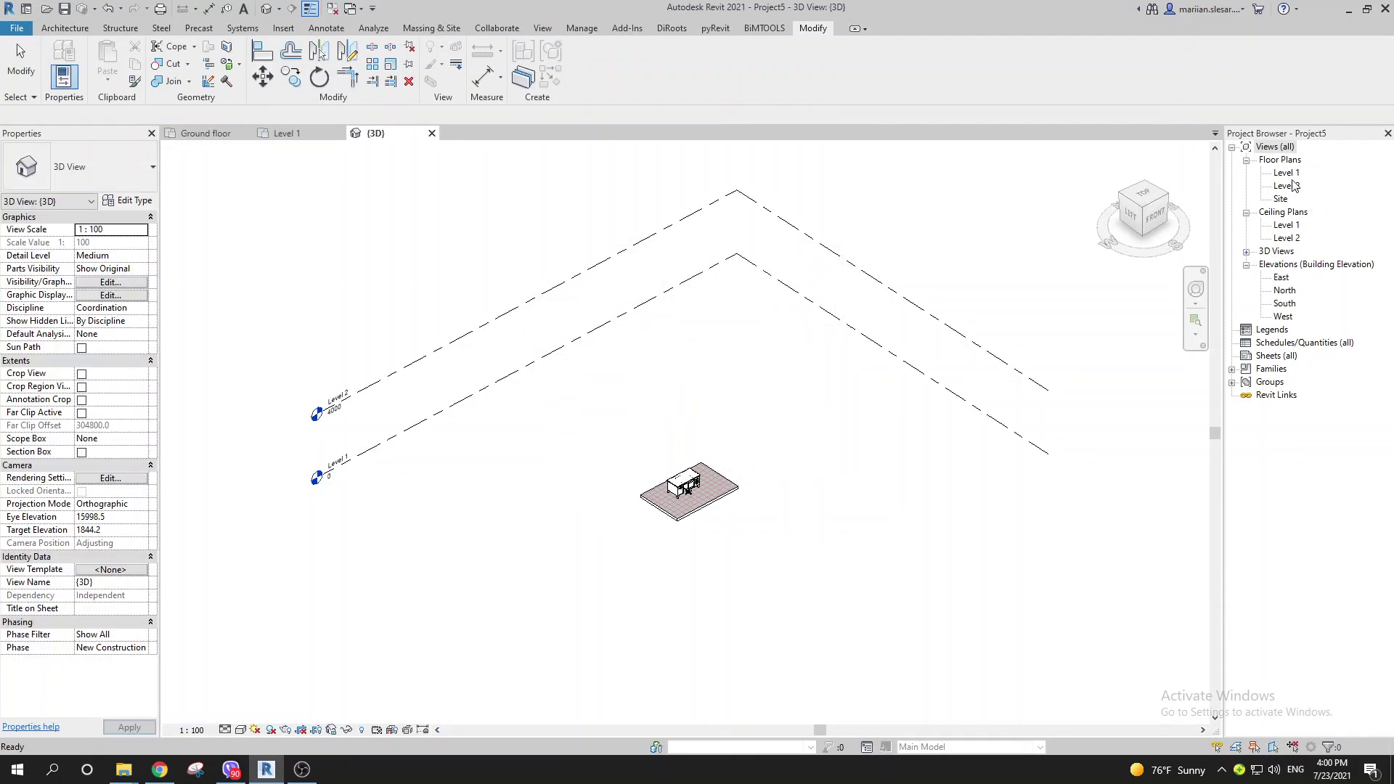
pyautogui.doubleClick(1286, 172)
pyautogui.scroll(2, 585, 483)
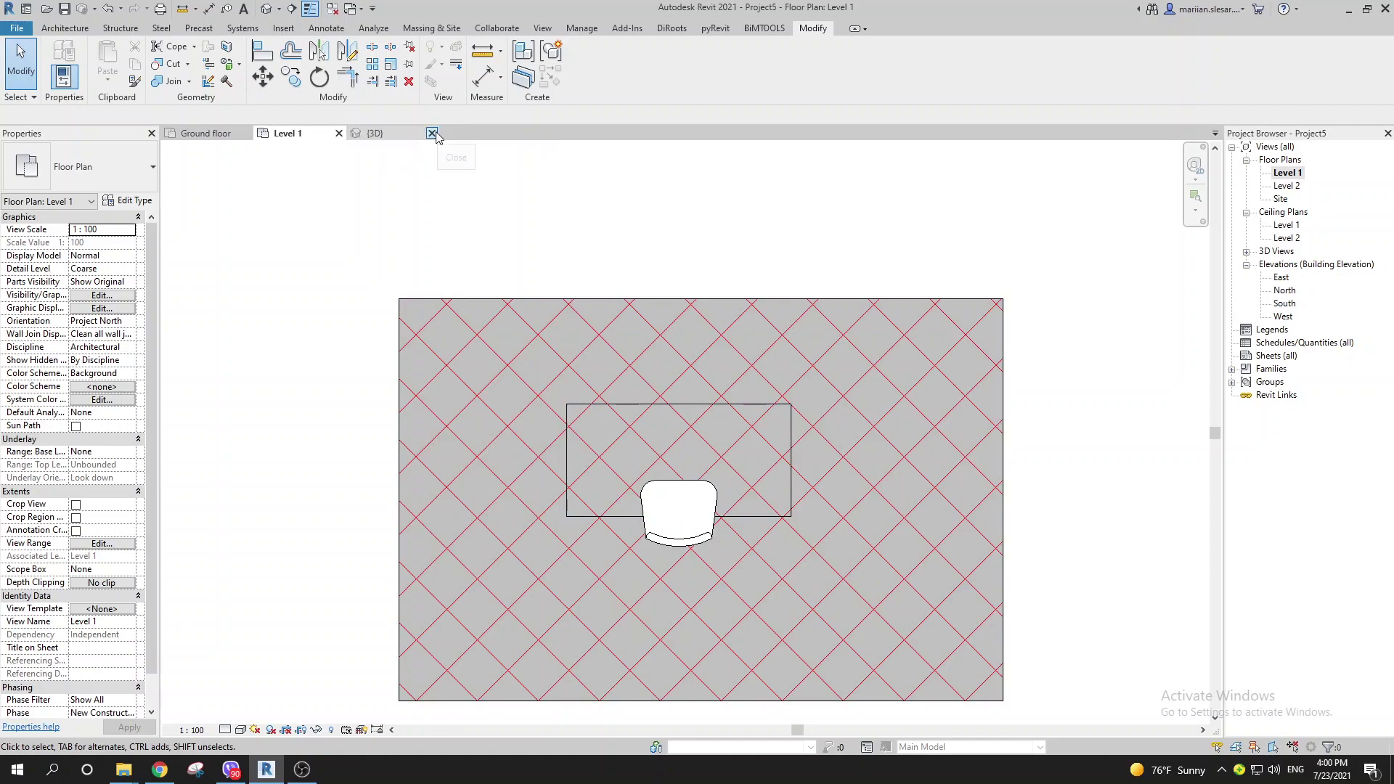
pyautogui.click(451, 134)
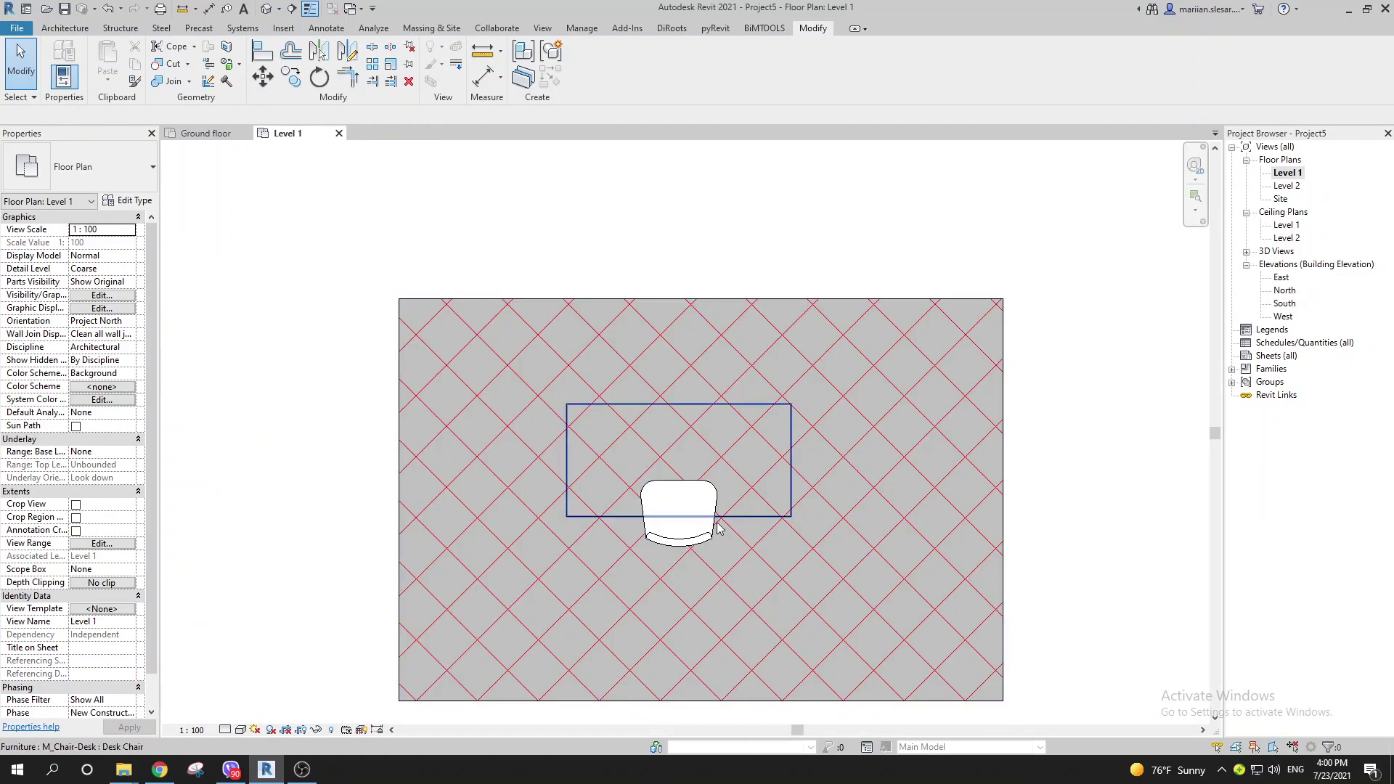
# - Inspect how the desk and the chair mask the floor pattern and overlap each other in the Level 1 plan
pyautogui.click(586, 517)
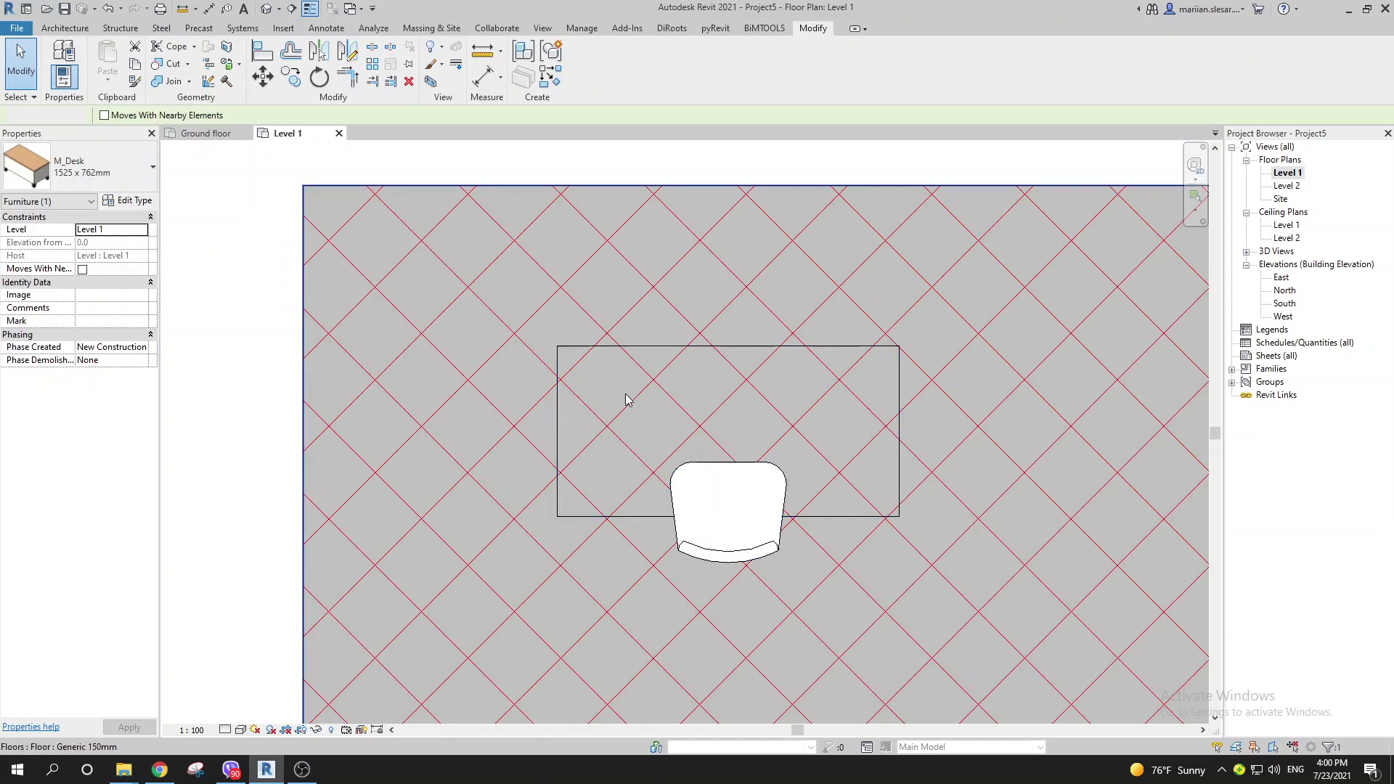
pyautogui.press('Escape')
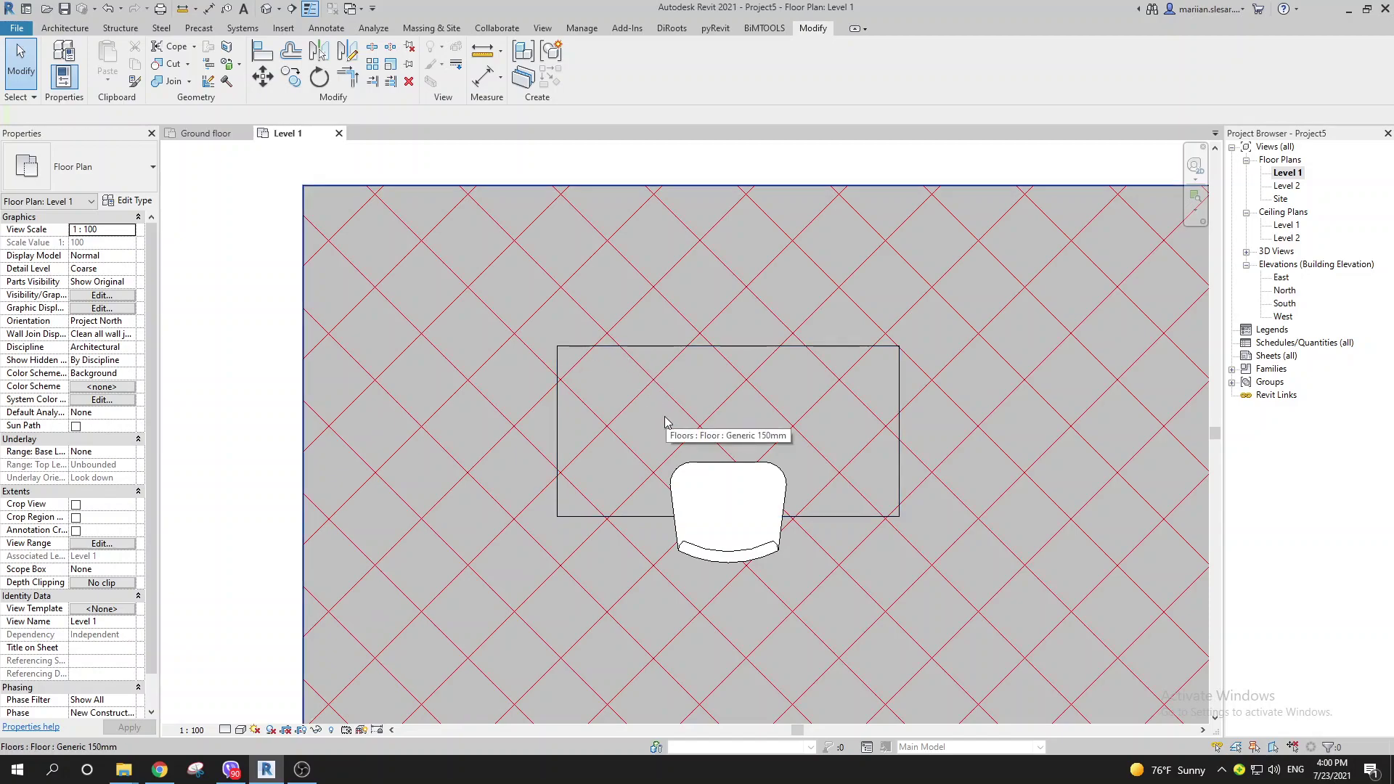
pyautogui.click(742, 558)
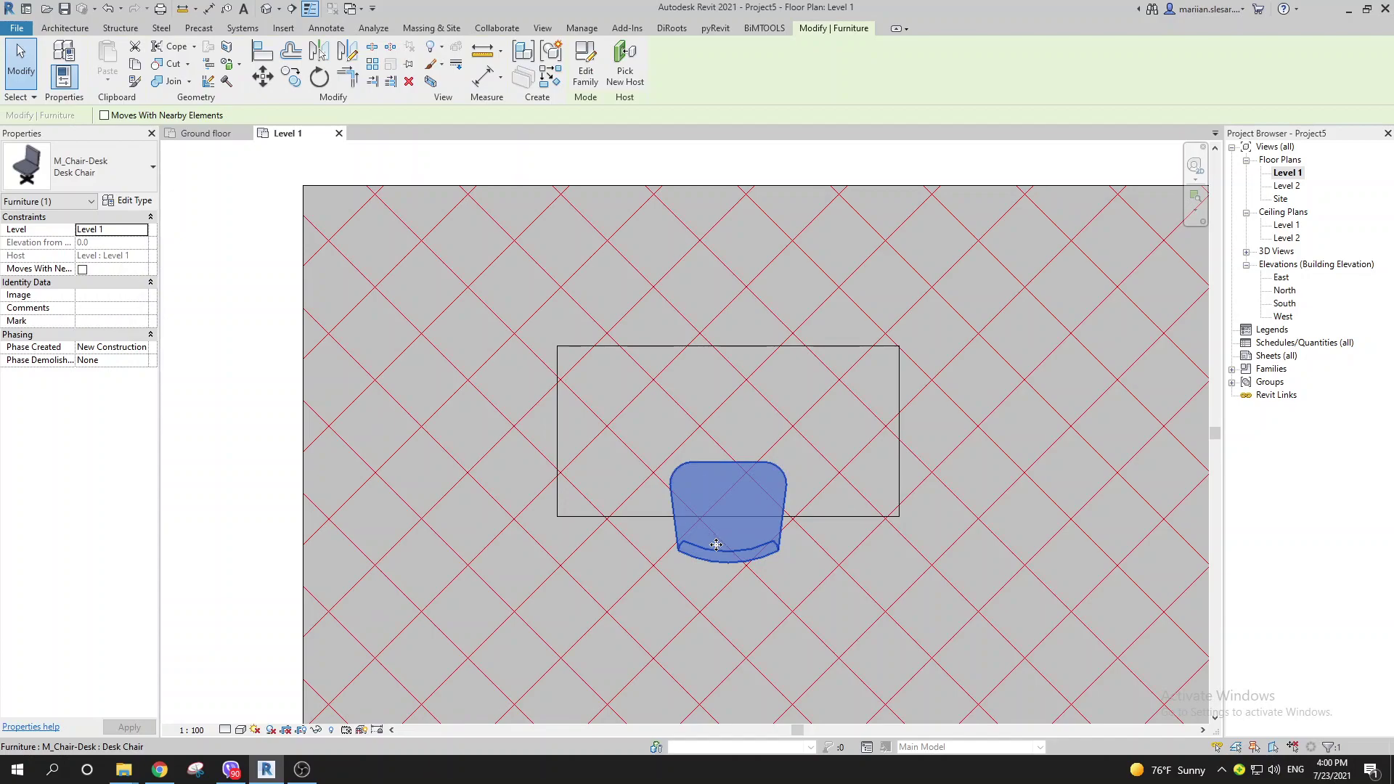
pyautogui.scroll(-3, 558, 514)
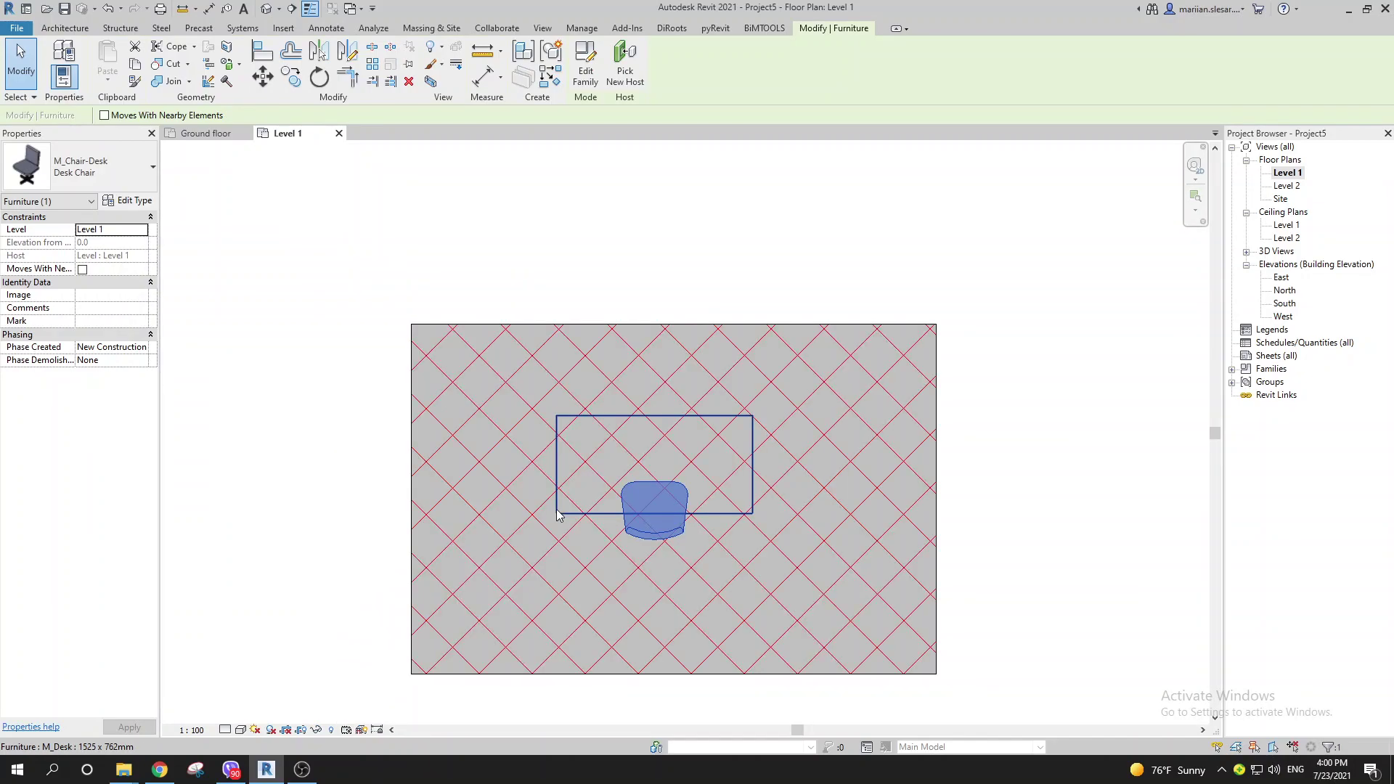
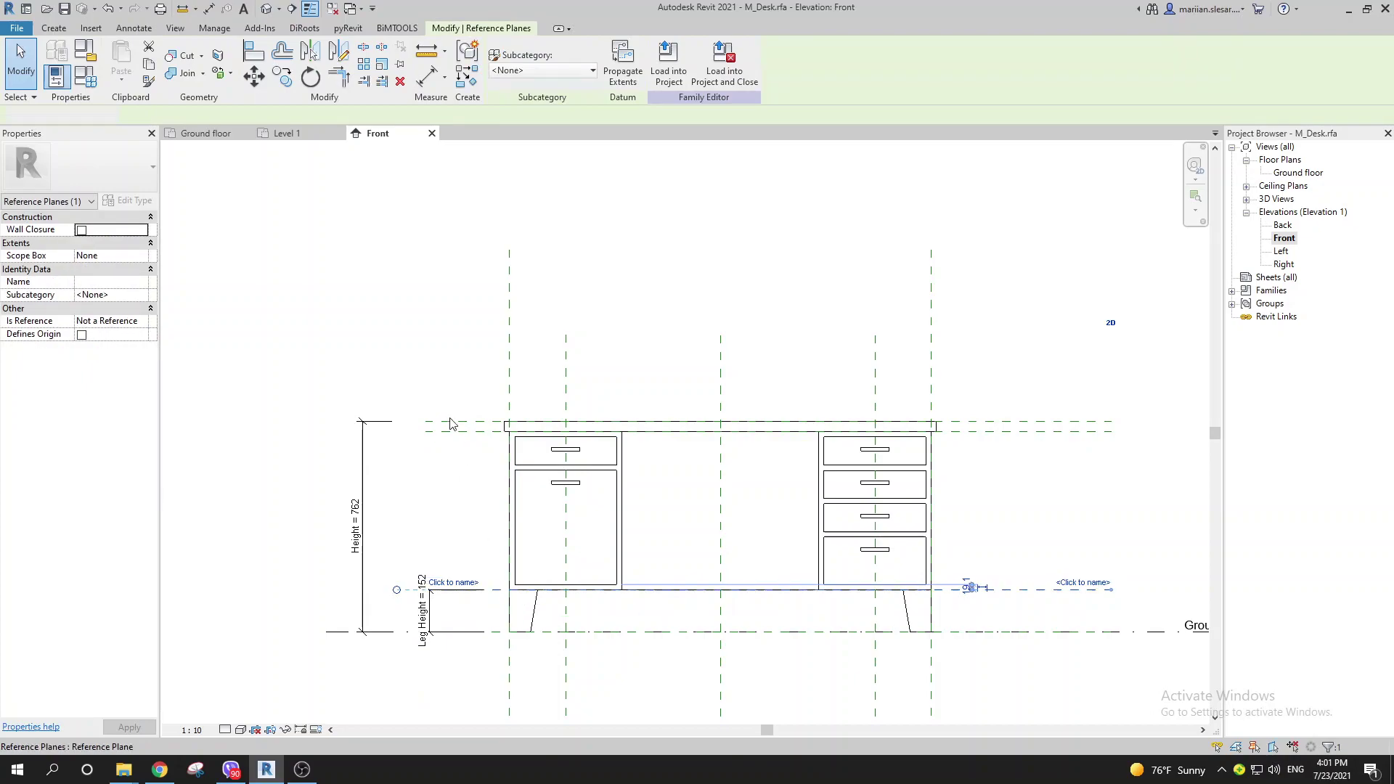
# - Name the reference plane along the desktop's upper surface "Countertop" in the desk family's Front elevation
pyautogui.press('Escape')
pyautogui.click(465, 421)
pyautogui.click(101, 279)
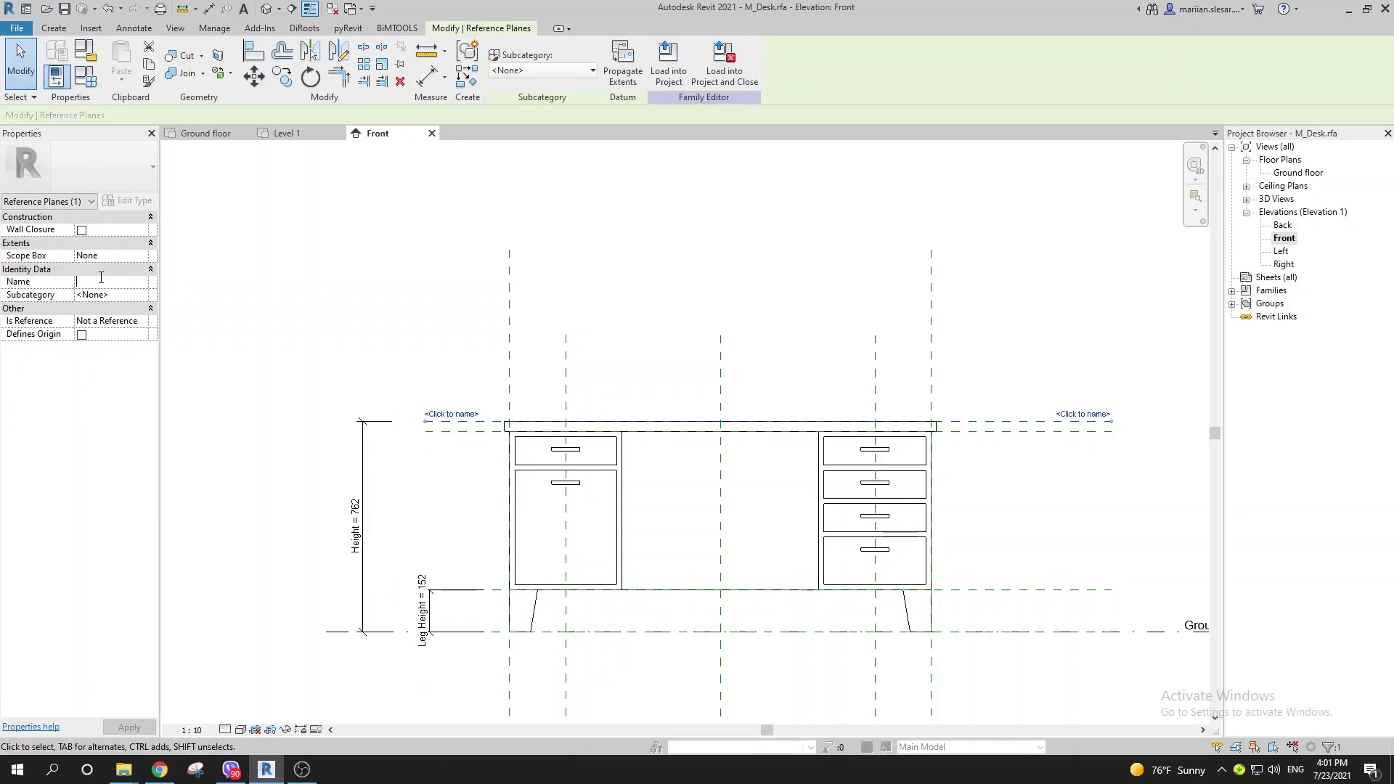
pyautogui.write('Con')
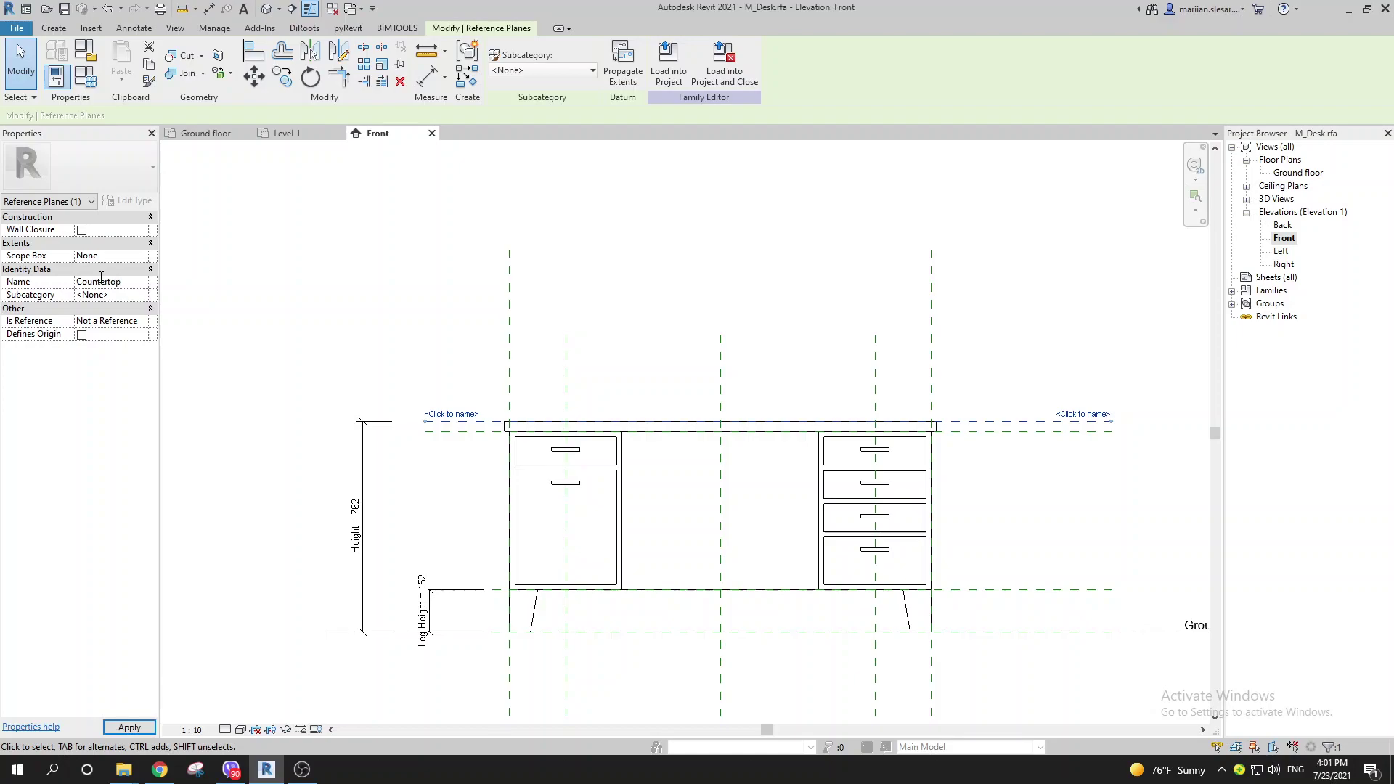
pyautogui.write('ntertop')
pyautogui.press('Escape')
pyautogui.scroll(2, 429, 426)
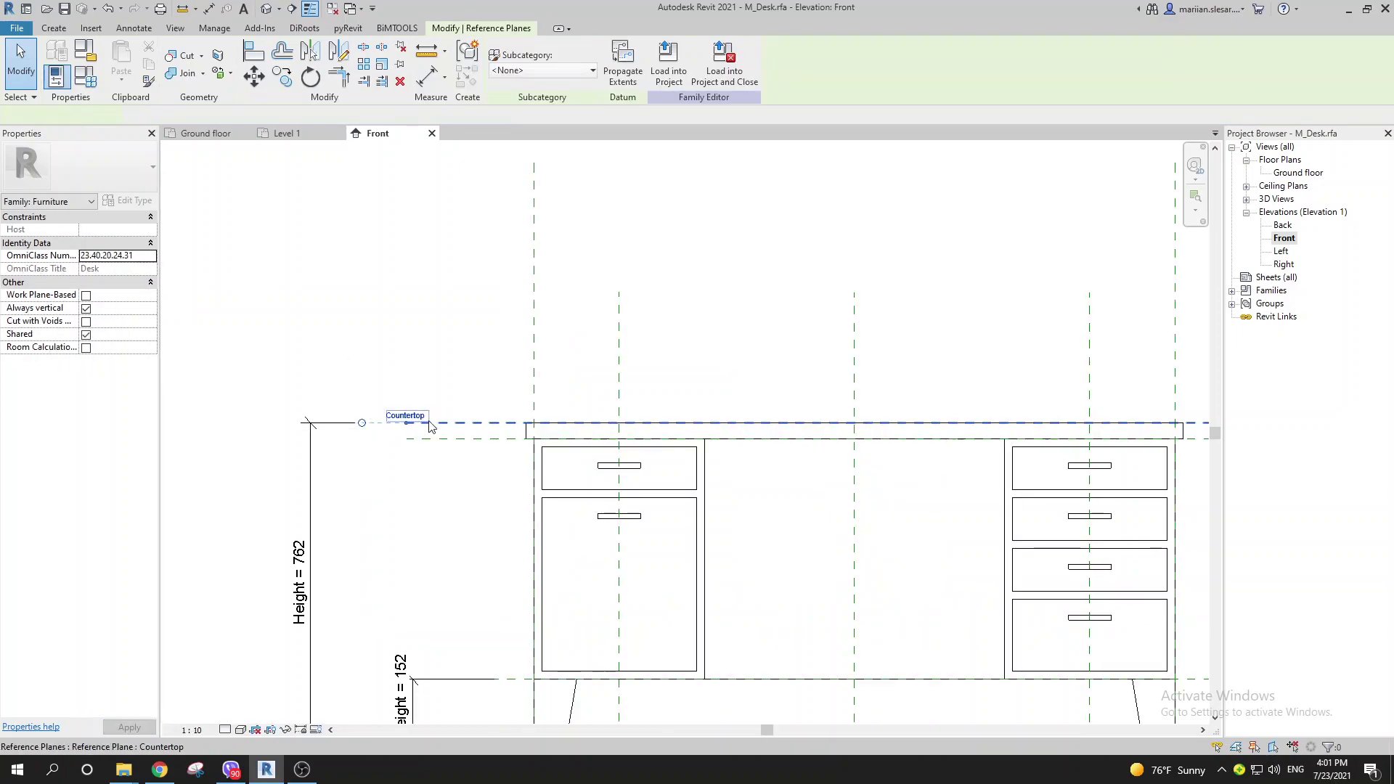
pyautogui.click(429, 426)
# - Change the masking region's work plane to Reference Plane : Countertop in the Ground floor plan
pyautogui.doubleClick(1298, 172)
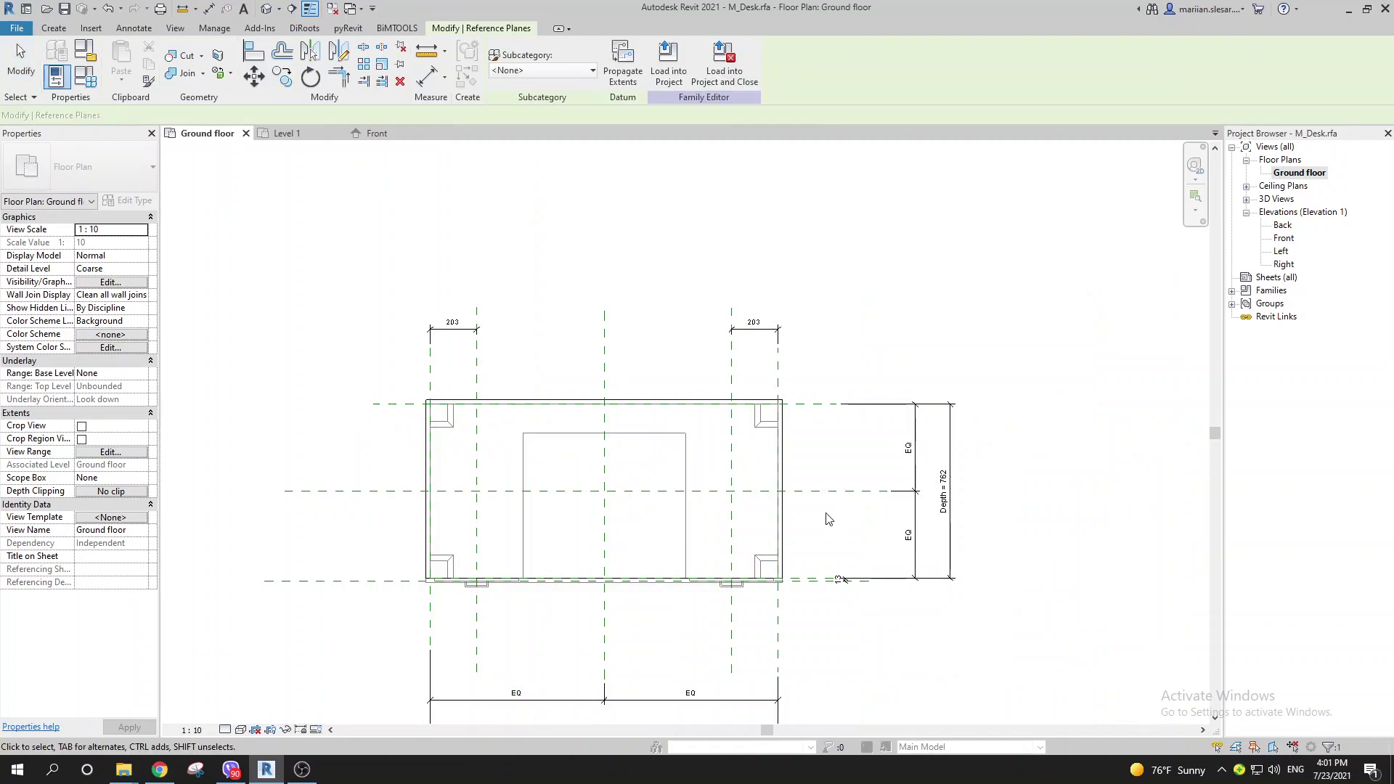
pyautogui.click(436, 471)
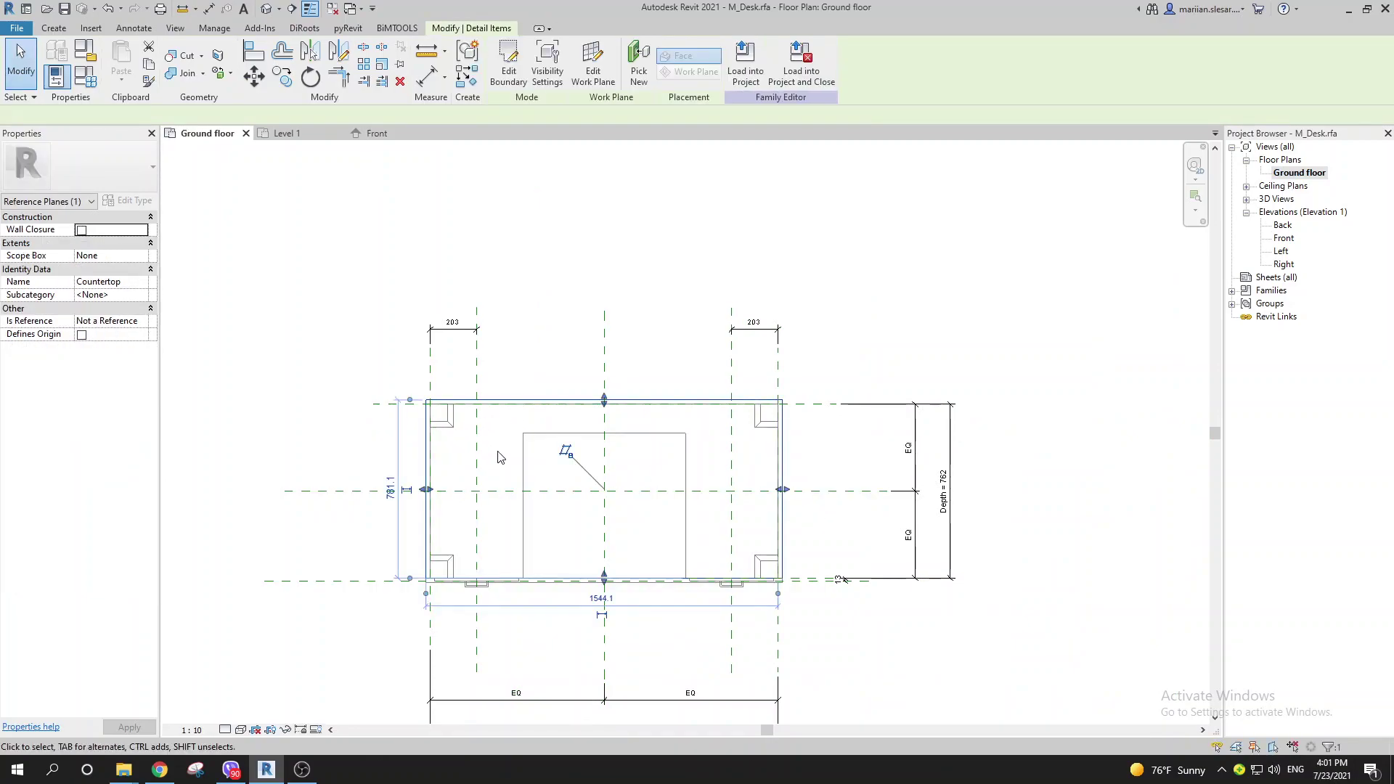
pyautogui.moveTo(471, 478); pyautogui.dragTo(474, 485, button='middle')
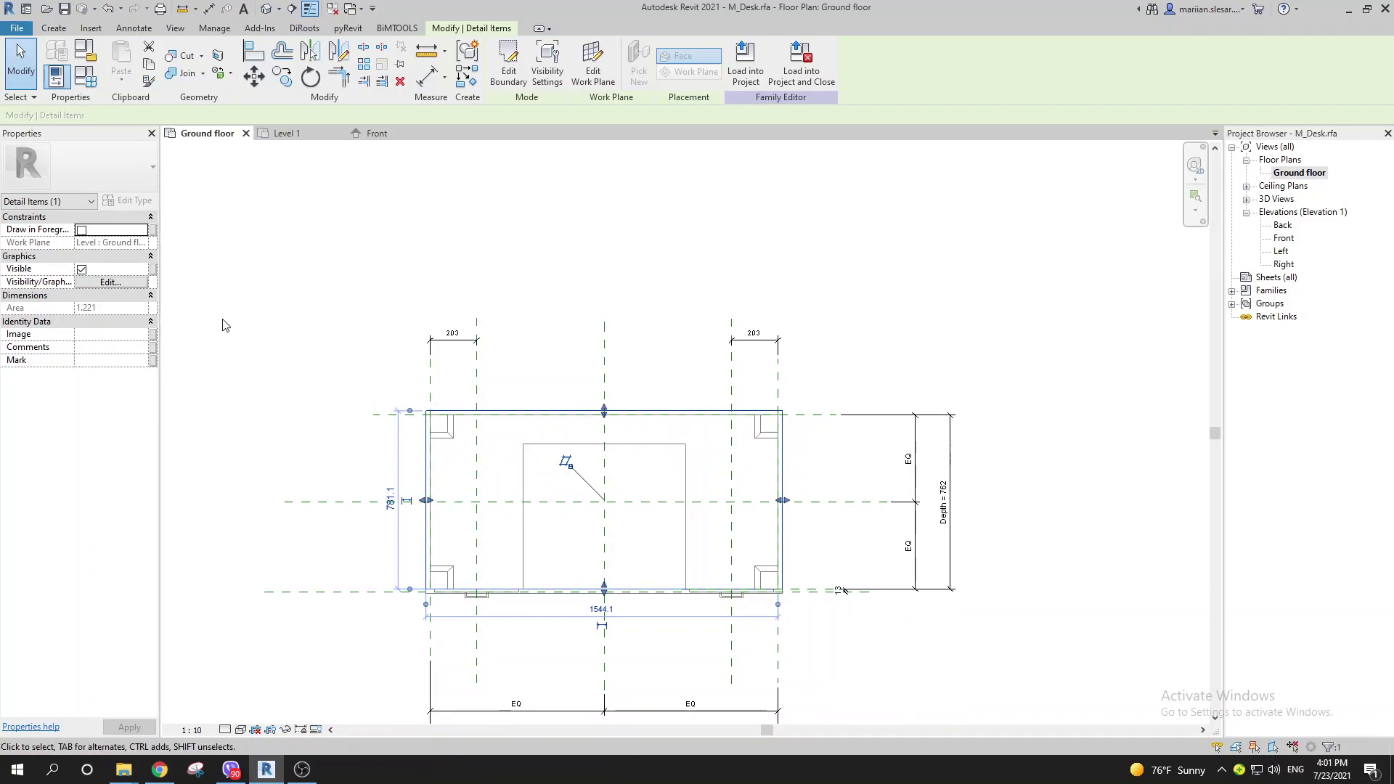
pyautogui.click(596, 79)
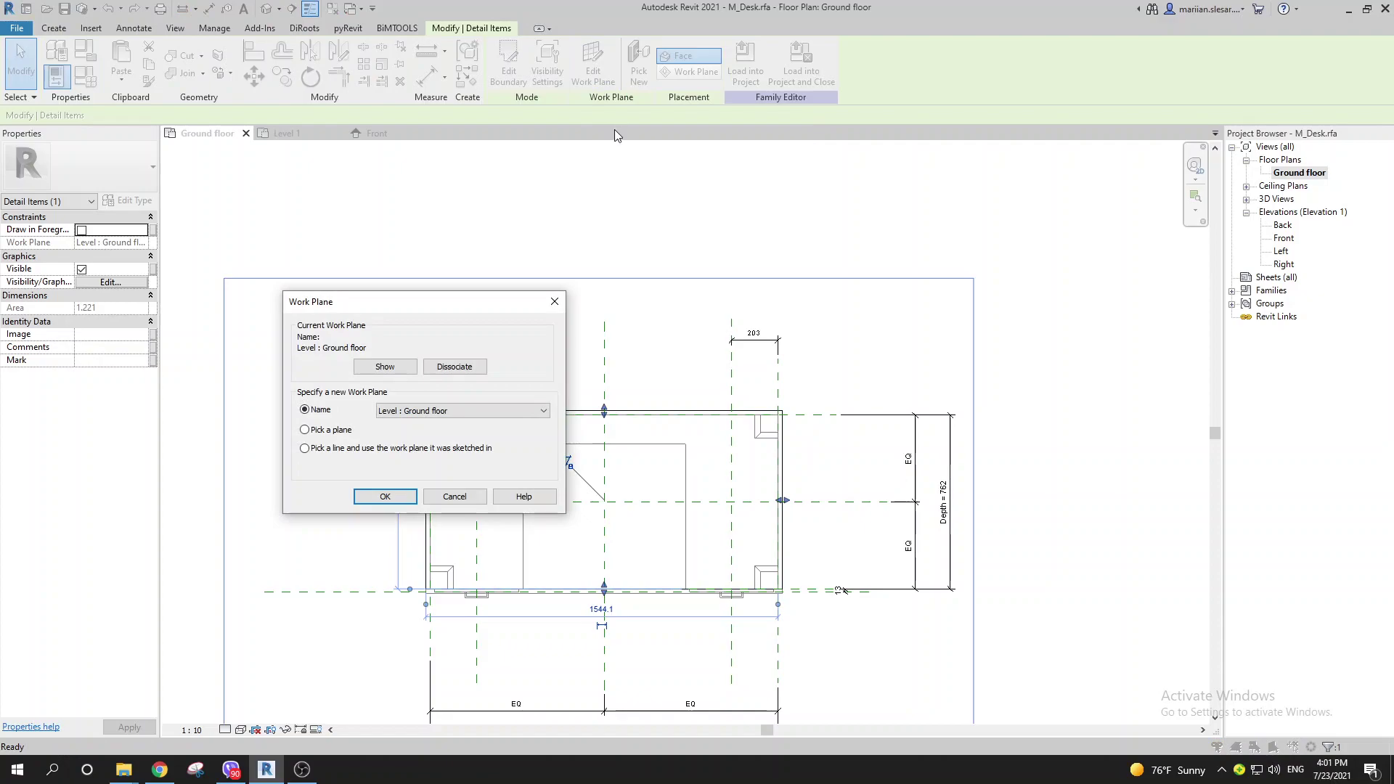
pyautogui.click(486, 414)
pyautogui.click(486, 434)
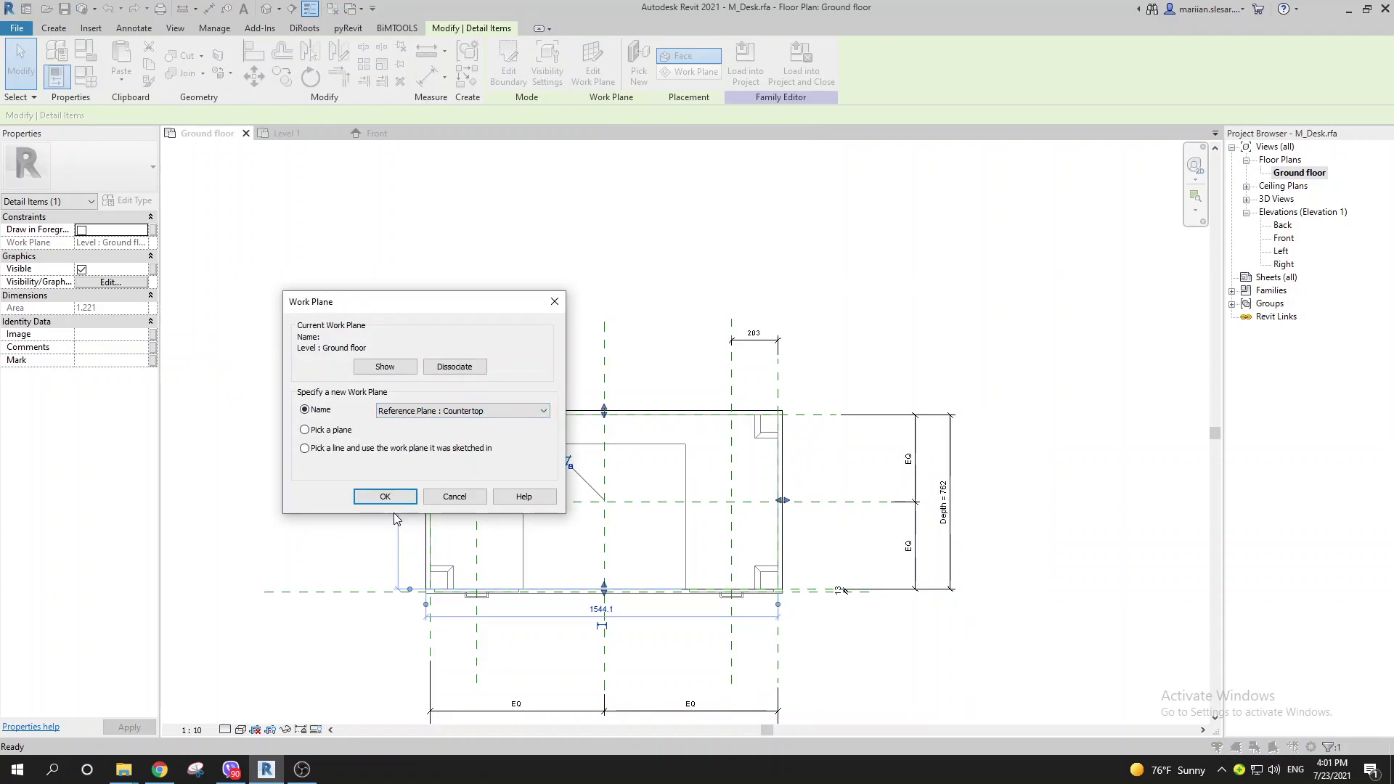
pyautogui.click(385, 496)
pyautogui.press('Escape')
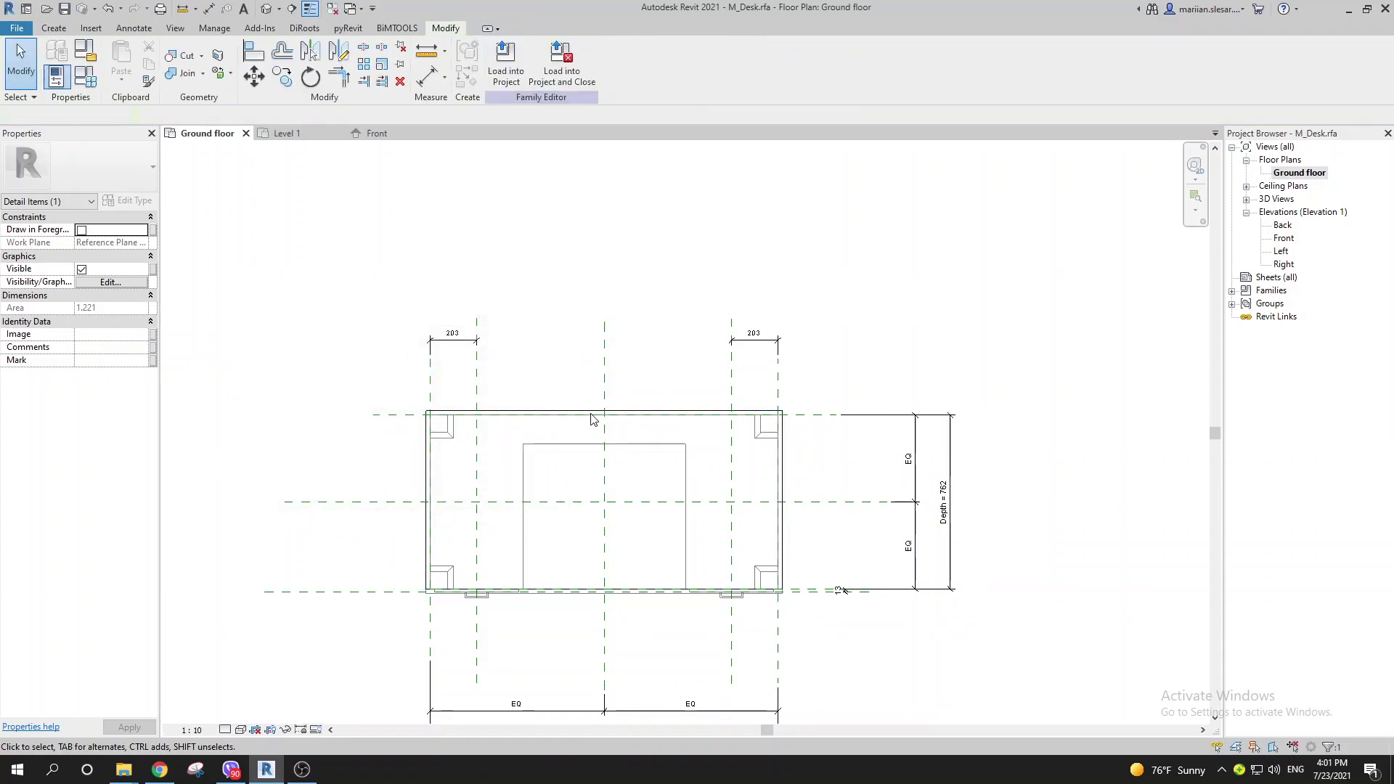
# - Load the desk family with the reassigned masking region into the project, overwriting the existing version, and open the Level 1 floor plan
pyautogui.click(511, 82)
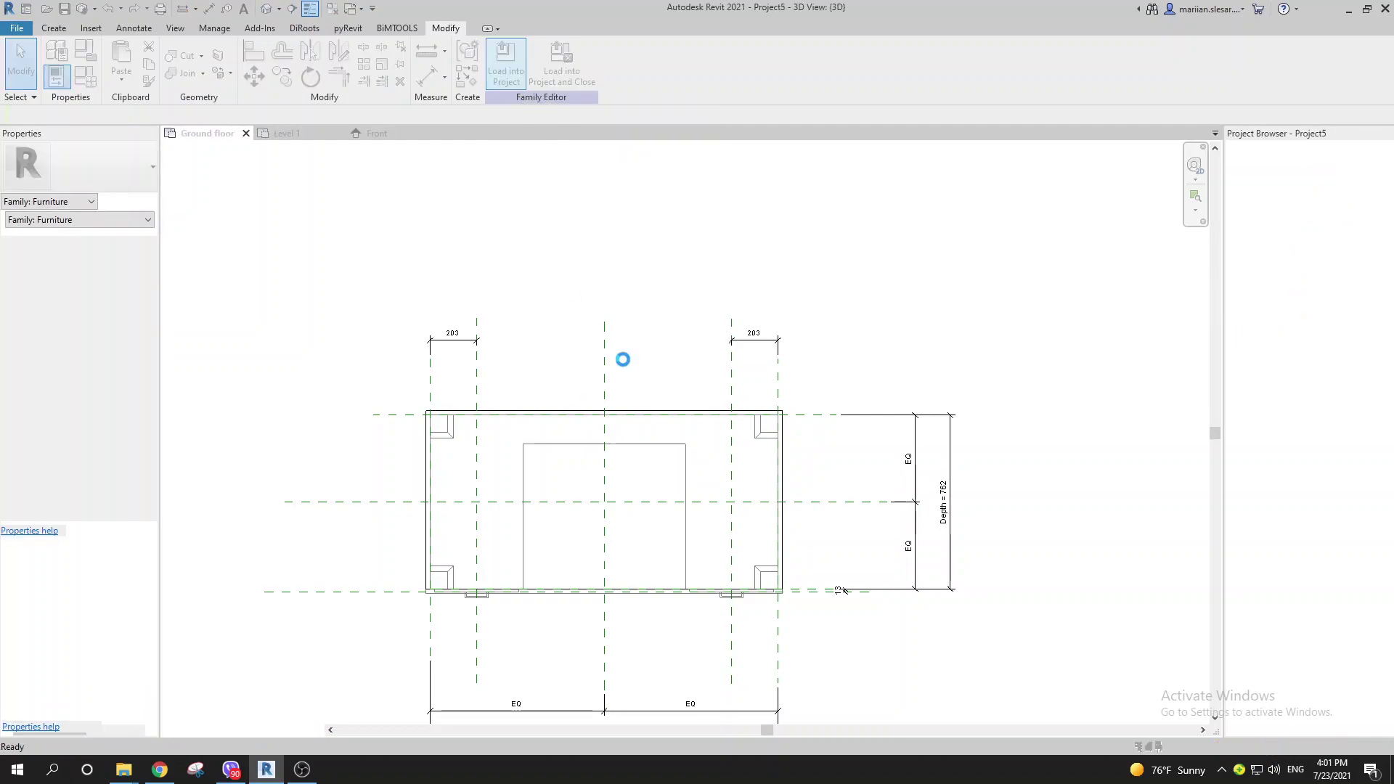
pyautogui.click(654, 342)
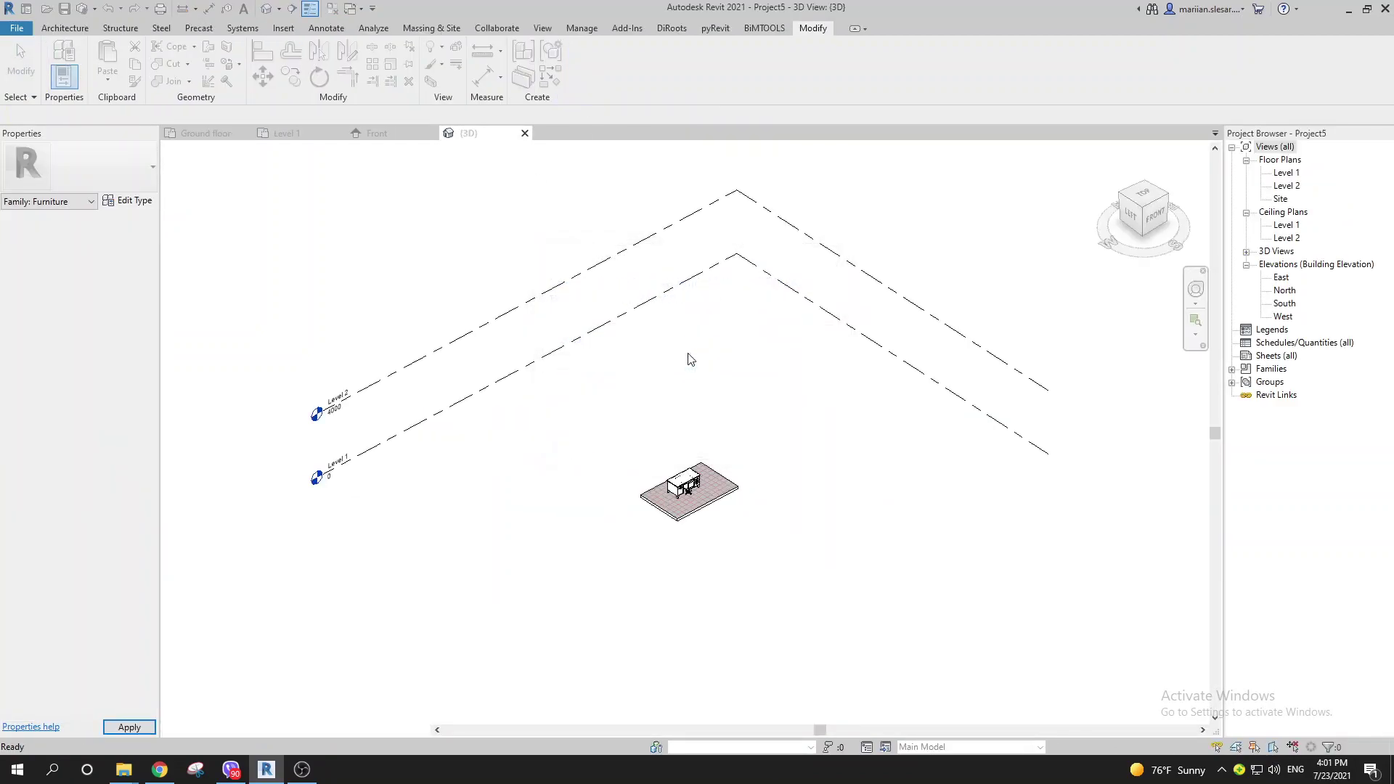
pyautogui.doubleClick(1286, 172)
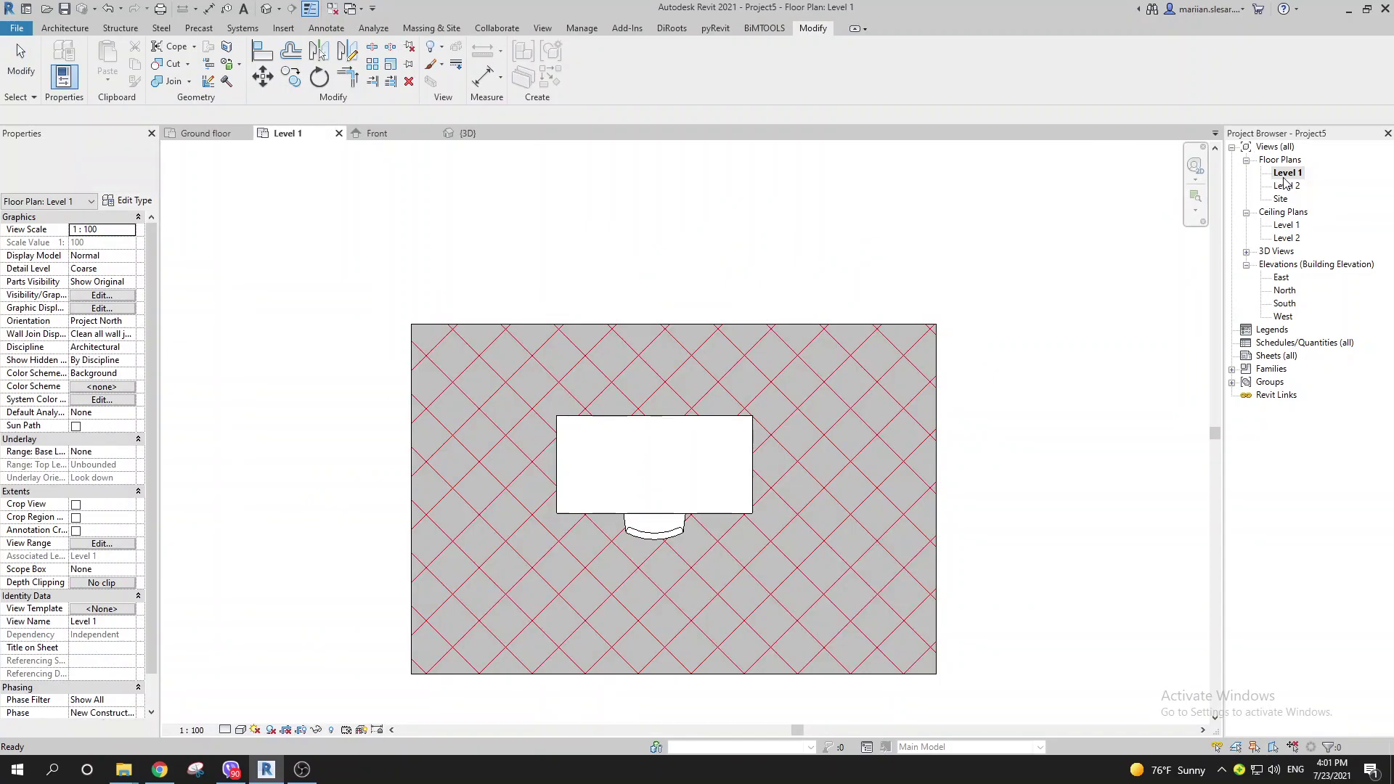
# - Examine the desk's masking of the floor and chair in the Level 1 plan at different magnifications
pyautogui.click(567, 427)
pyautogui.scroll(-2, 327, 388)
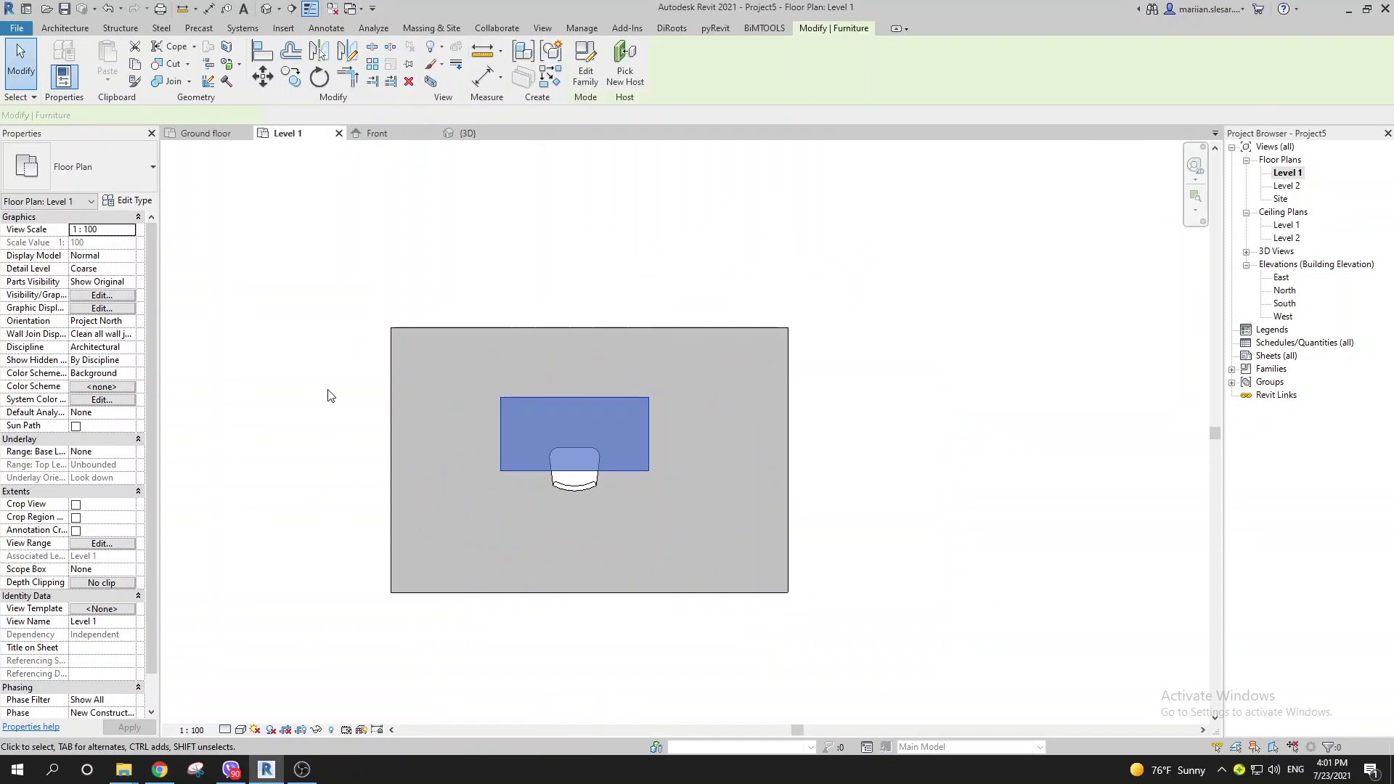
pyautogui.press('Escape')
pyautogui.scroll(2, 517, 439)
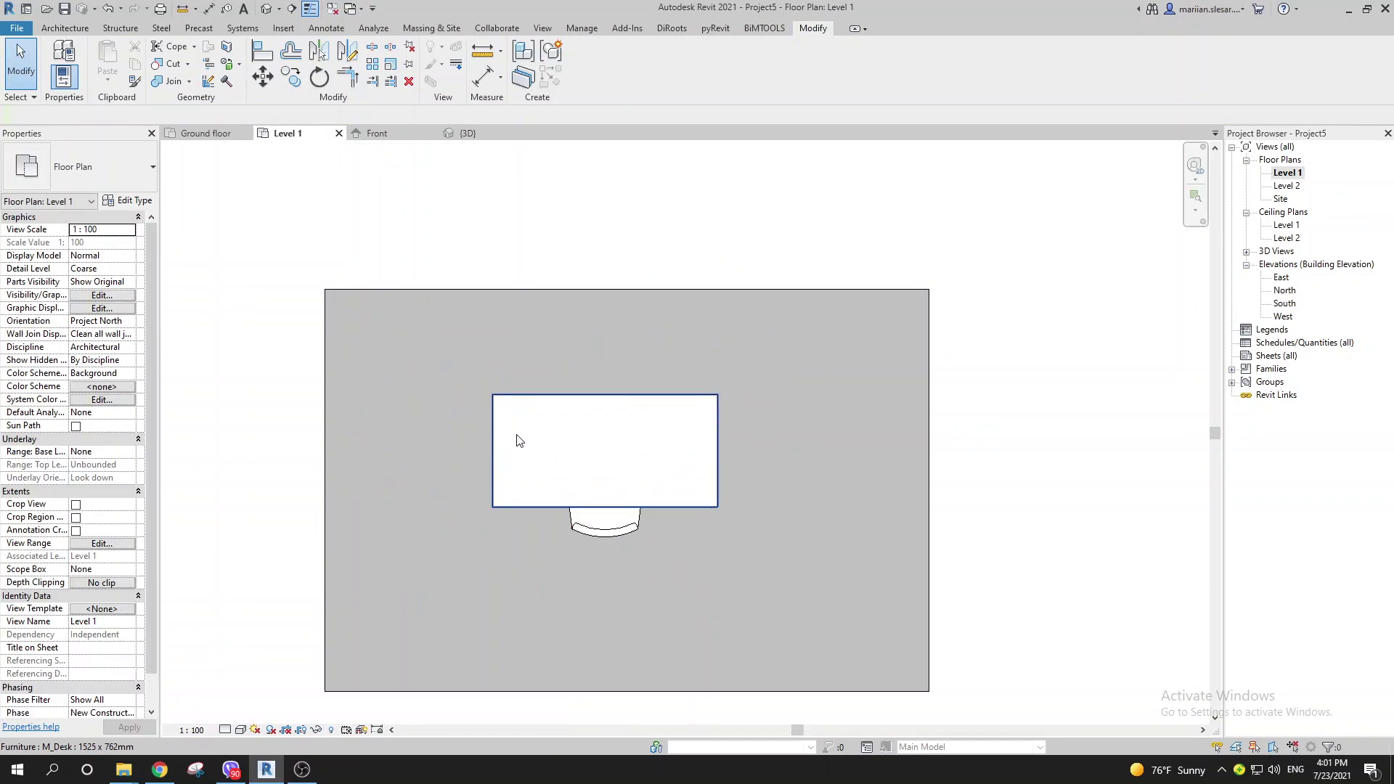
pyautogui.moveTo(257, 346); pyautogui.dragTo(218, 536)
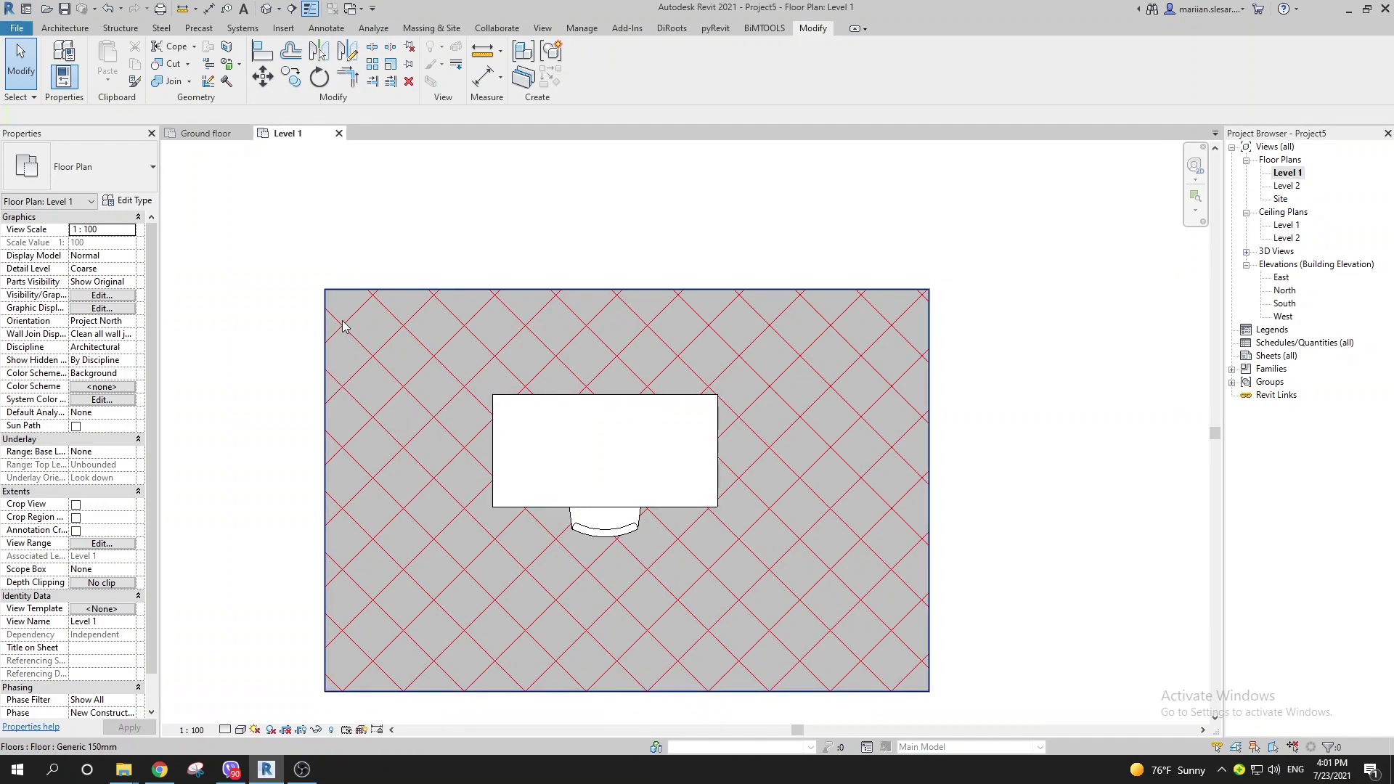
# - Return to the desk family and open its Front elevation
pyautogui.doubleClick(658, 401)
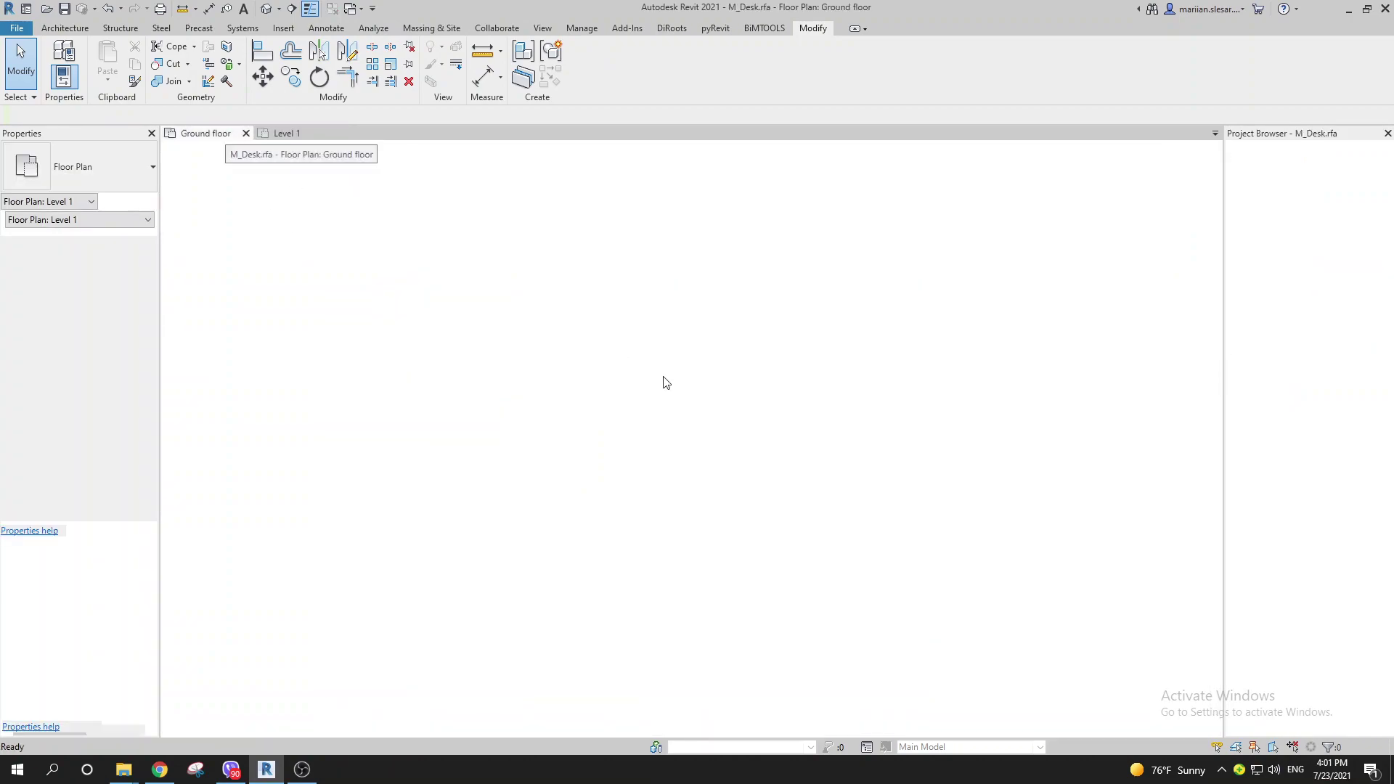
pyautogui.doubleClick(1284, 237)
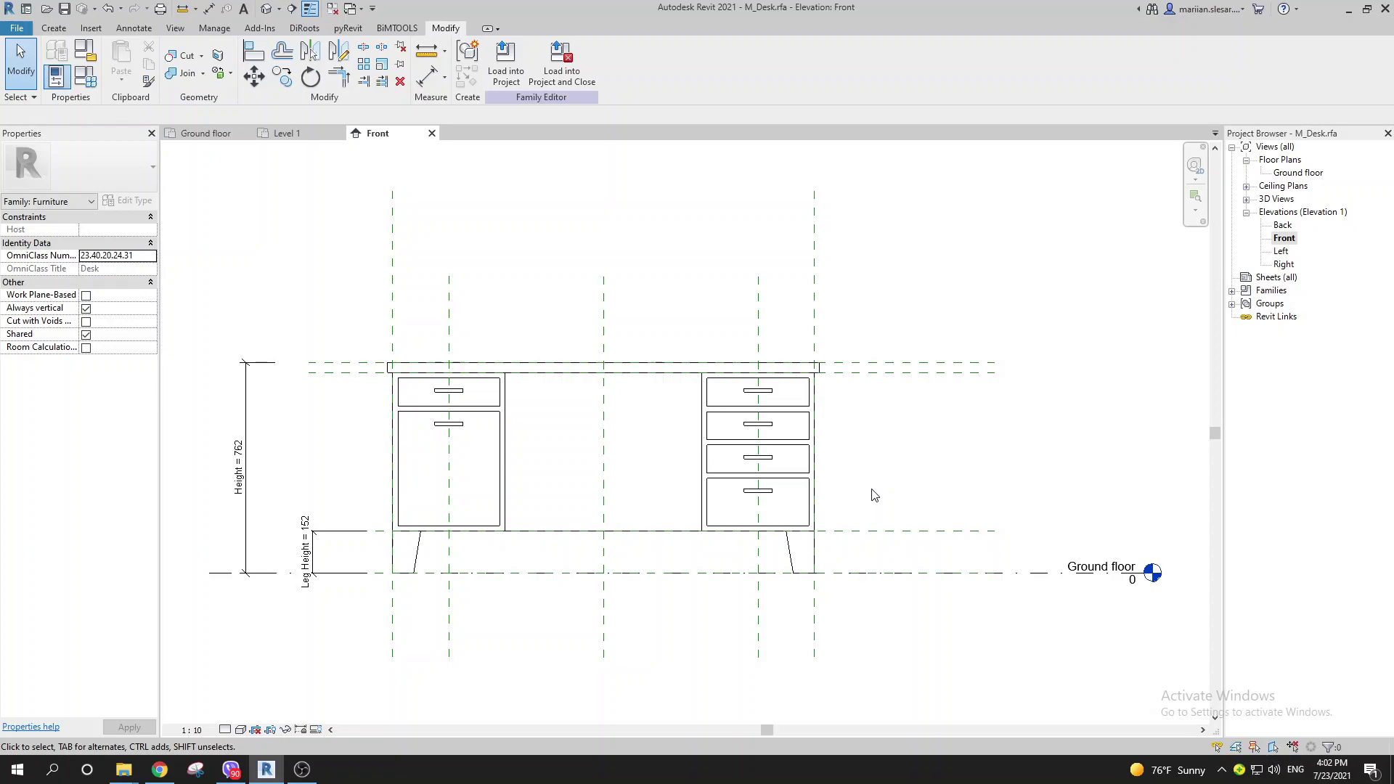
# - Open the desk family's Ground floor plan and delete the masking region along the countertop outline
pyautogui.doubleClick(1299, 174)
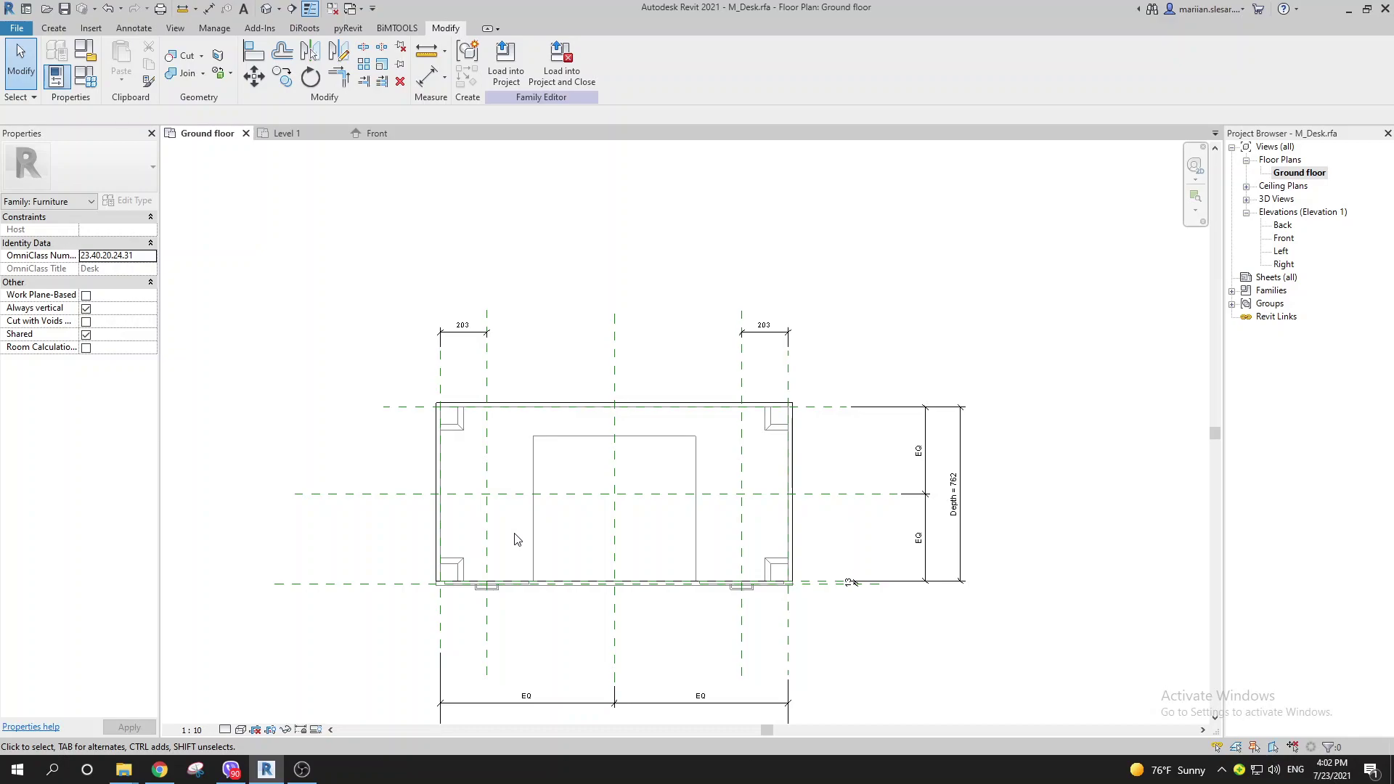
pyautogui.click(441, 465)
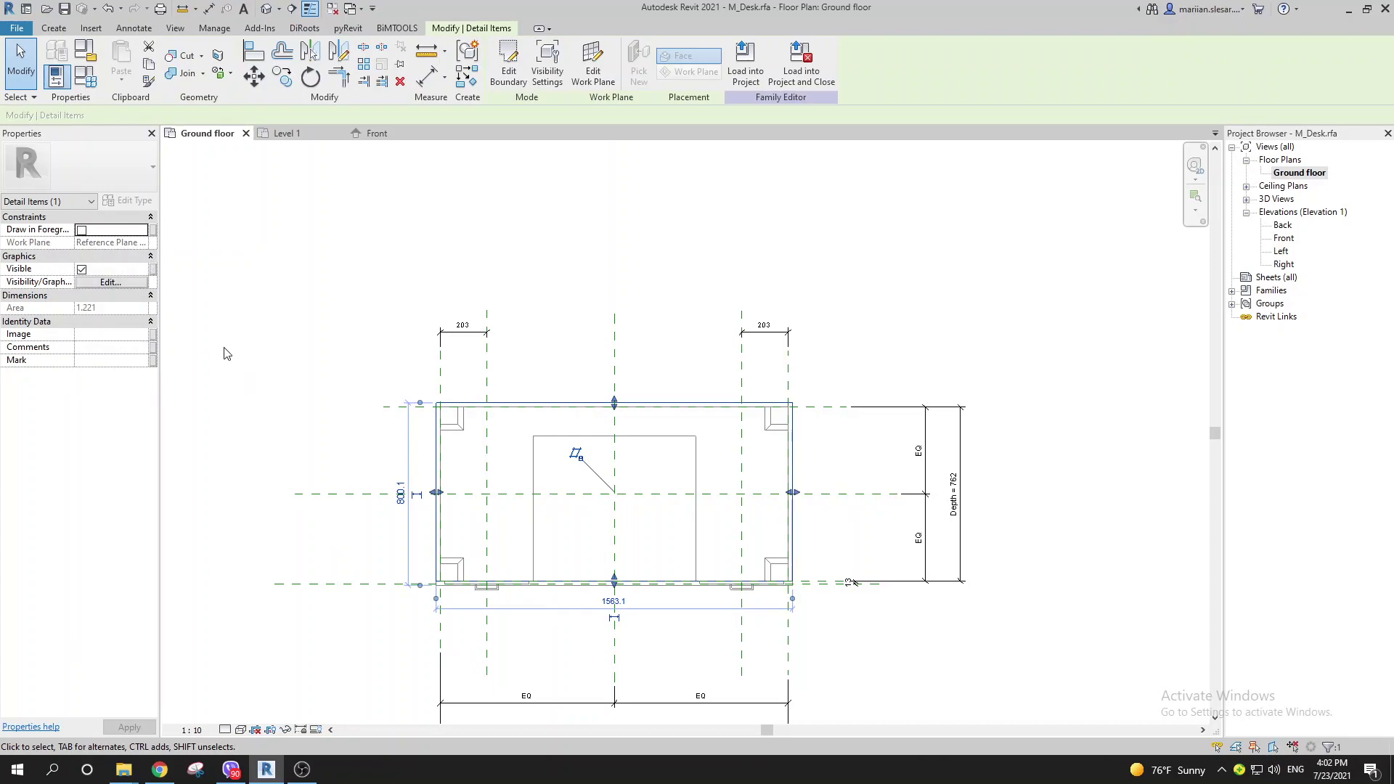
pyautogui.click(494, 507)
pyautogui.moveTo(513, 555); pyautogui.dragTo(521, 541, button='middle')
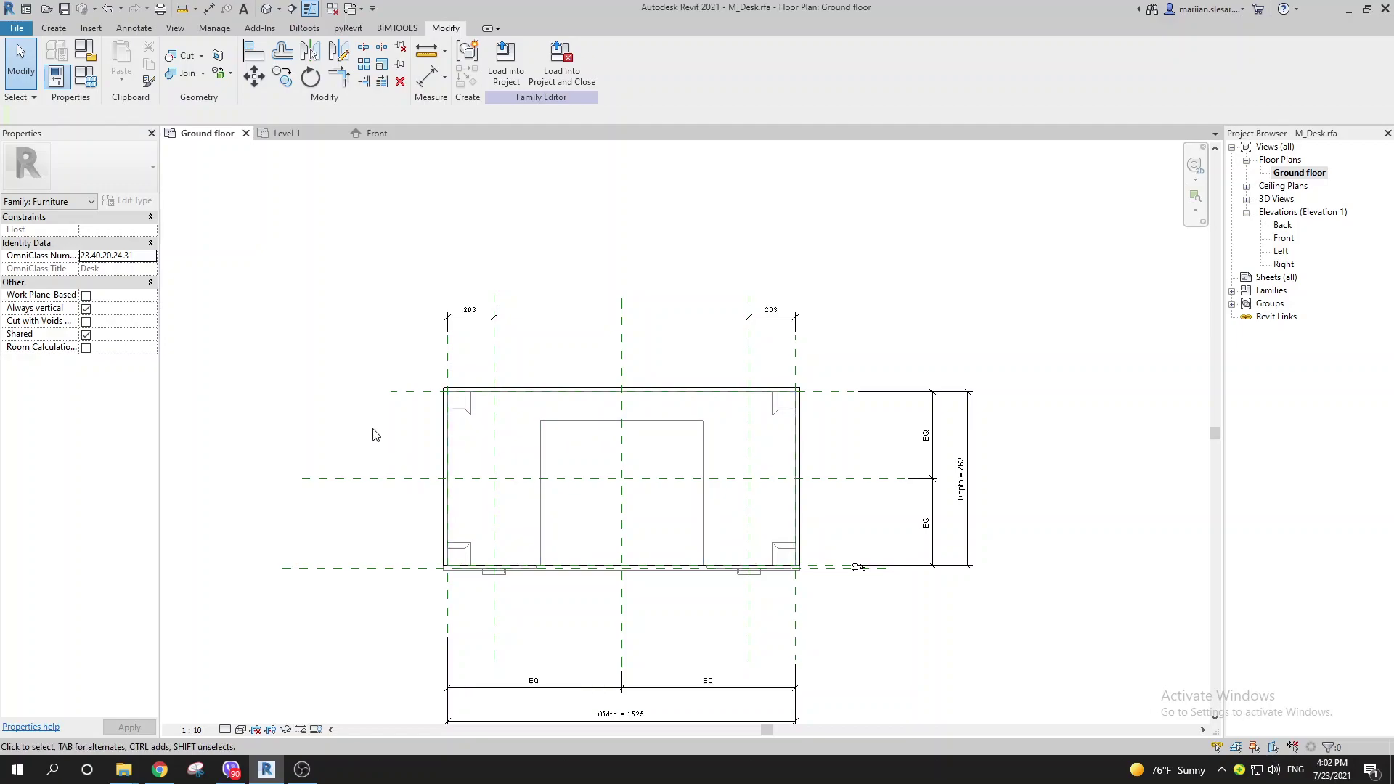
pyautogui.moveTo(338, 231); pyautogui.dragTo(332, 271, button='middle')
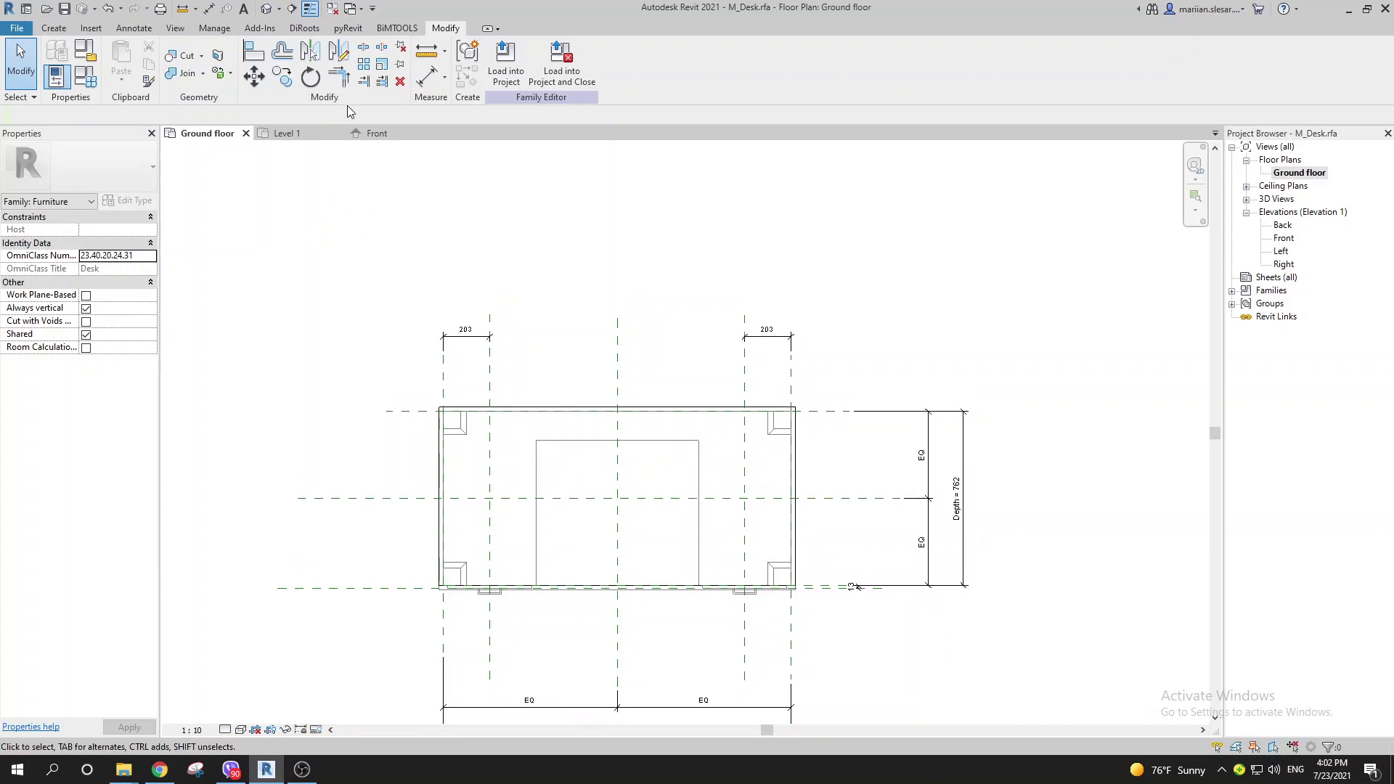
pyautogui.click(436, 469)
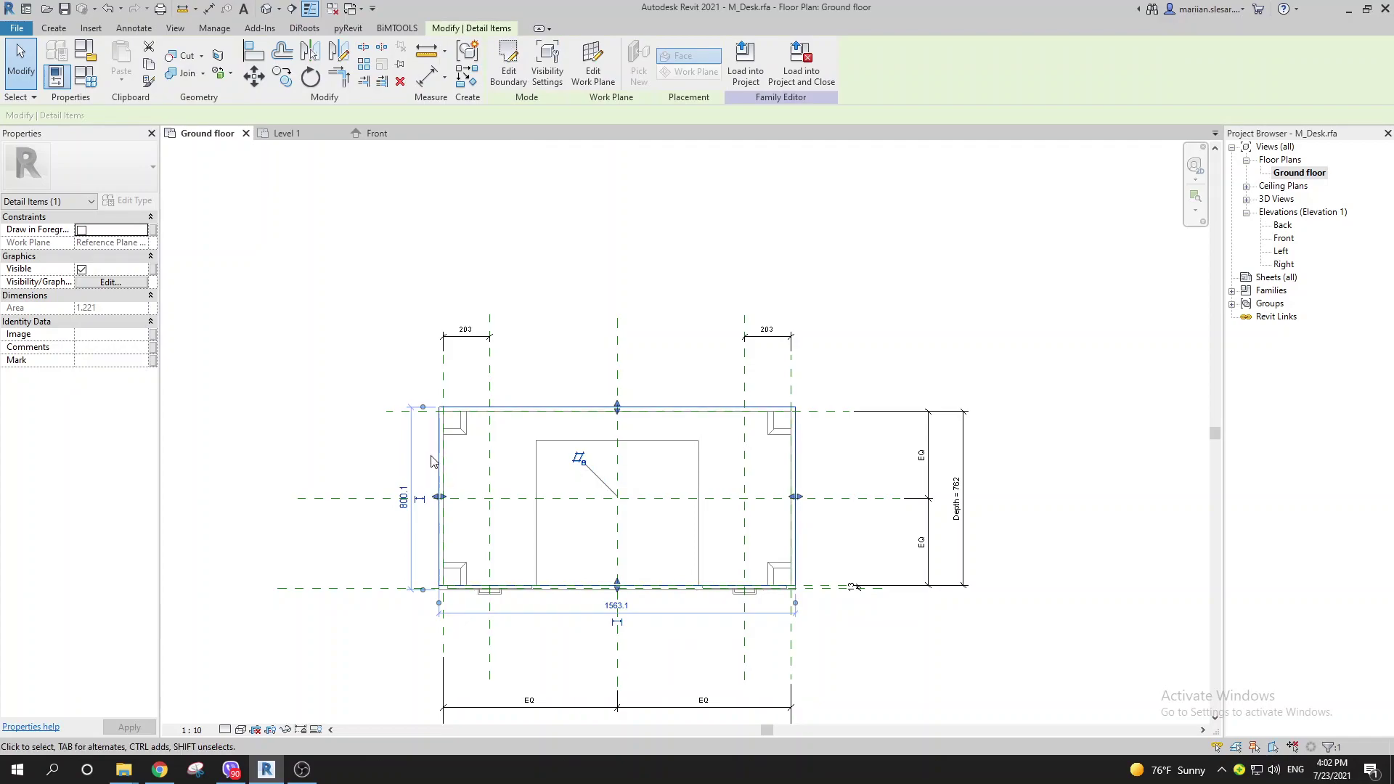
pyautogui.moveTo(506, 474); pyautogui.dragTo(505, 467, button='middle')
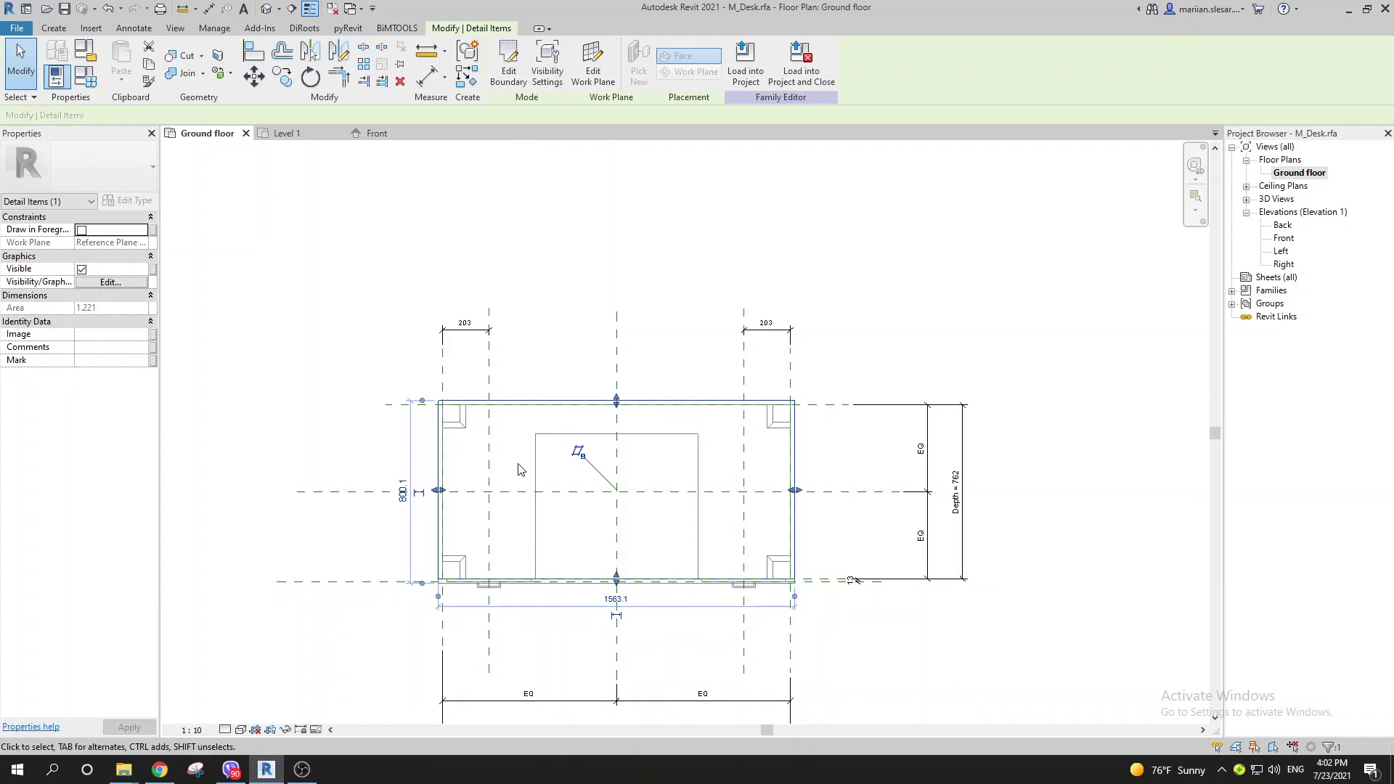
pyautogui.click(519, 469)
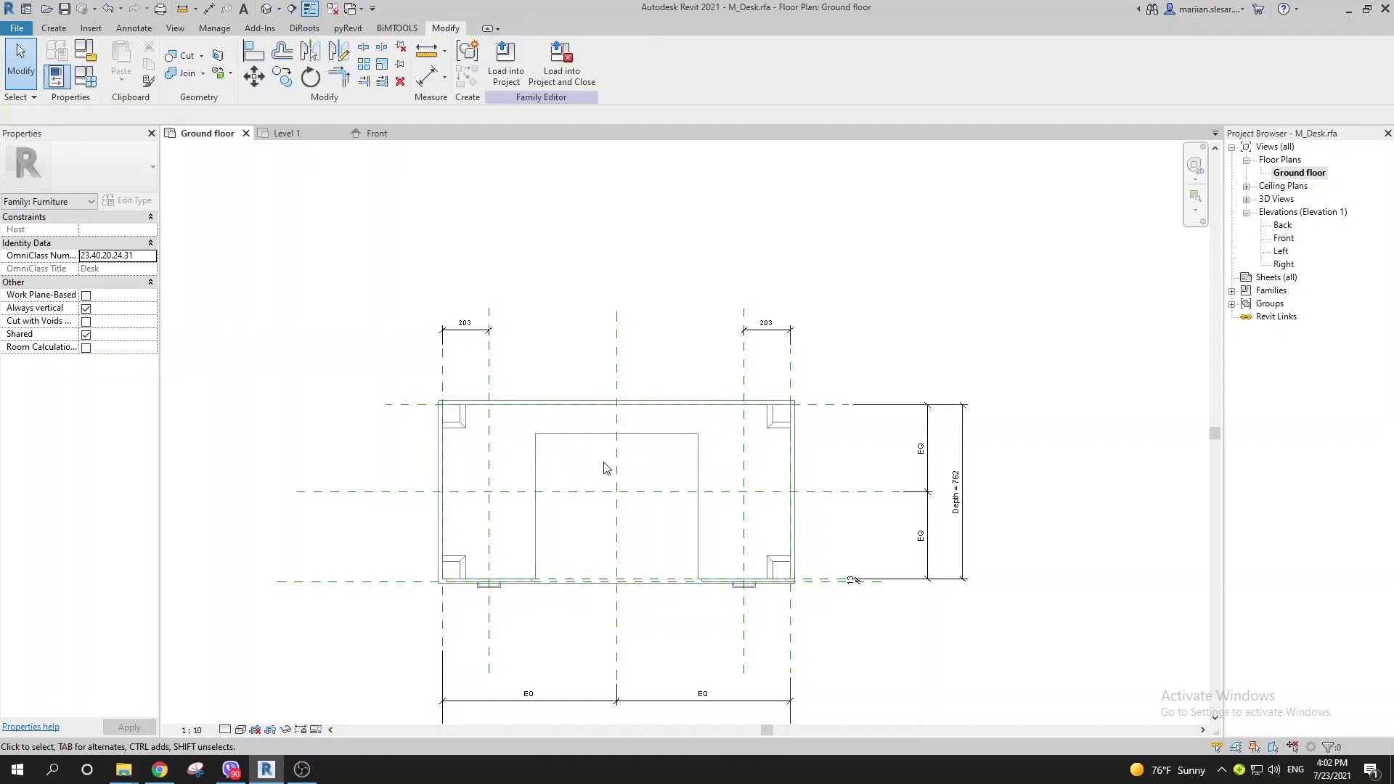
pyautogui.moveTo(605, 467); pyautogui.dragTo(603, 457, button='middle')
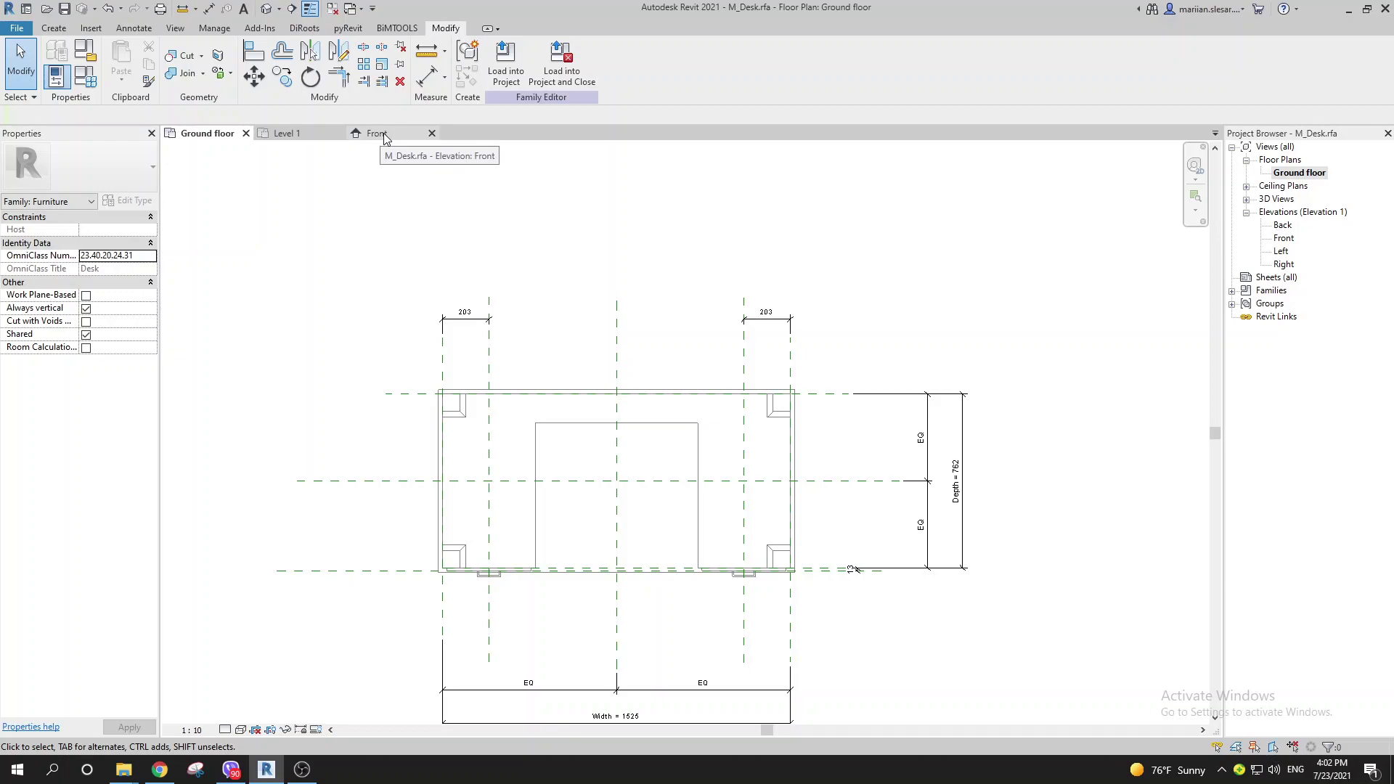
# - Draw a symbolic line rectangle about 1563 by 781 mm from the countertop's rear corner to the front reference plane
pyautogui.click(134, 29)
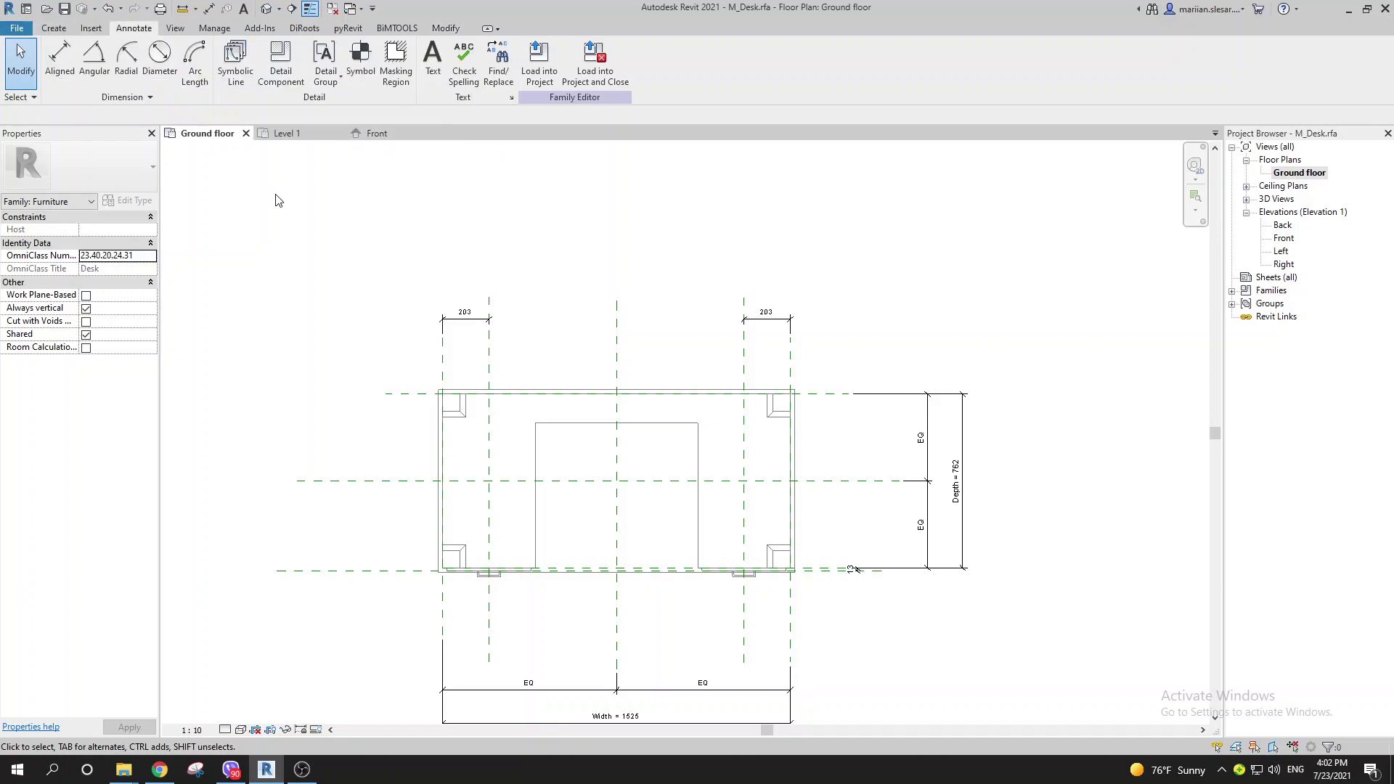
pyautogui.click(239, 84)
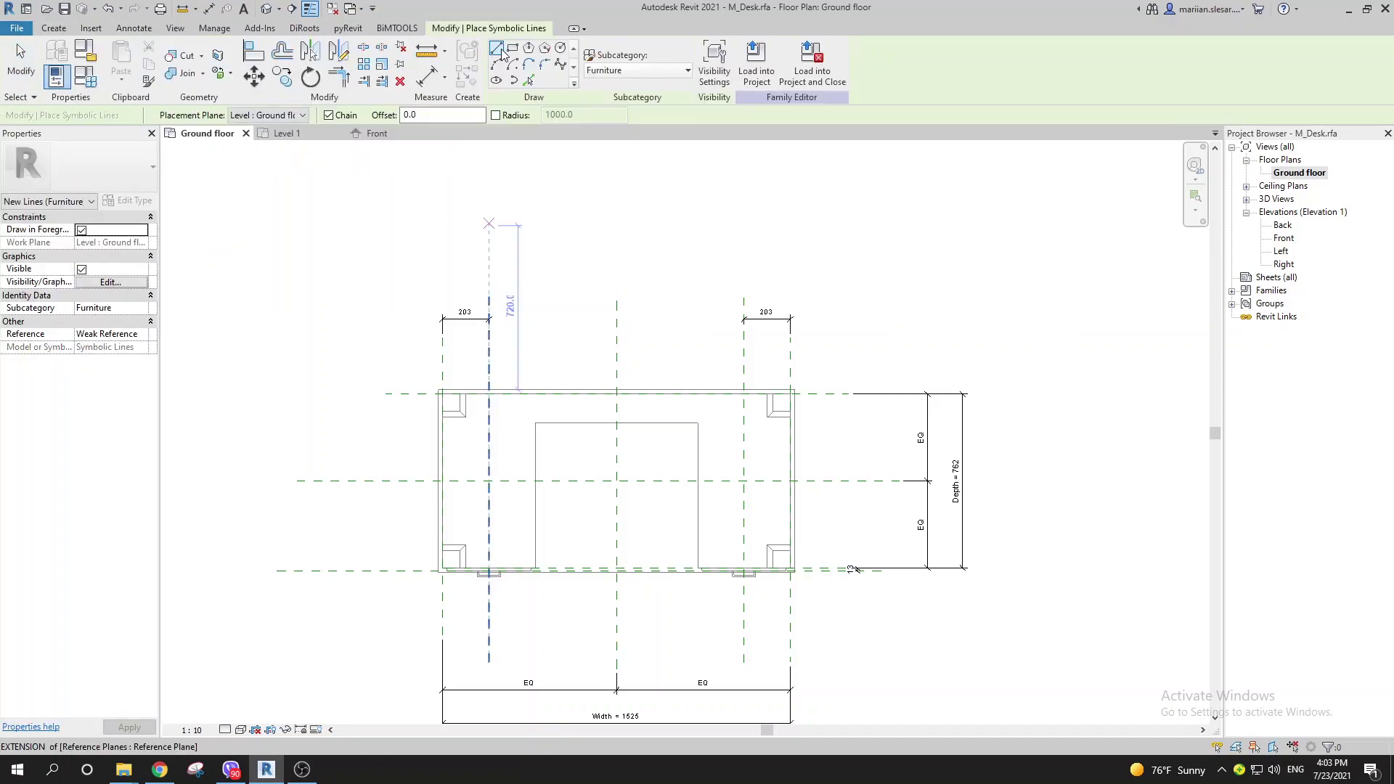
pyautogui.click(513, 48)
pyautogui.scroll(1, 519, 450)
pyautogui.click(428, 382)
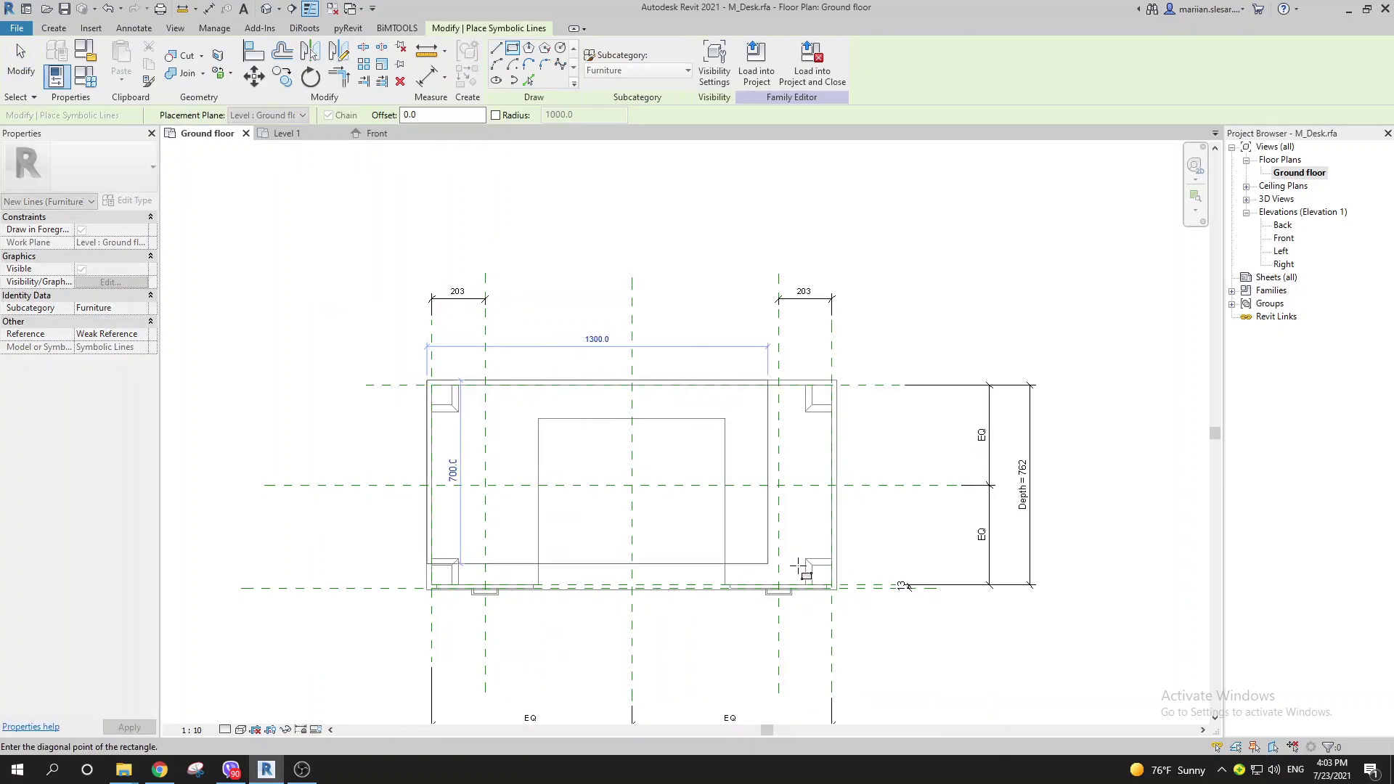
pyautogui.scroll(2, 836, 589)
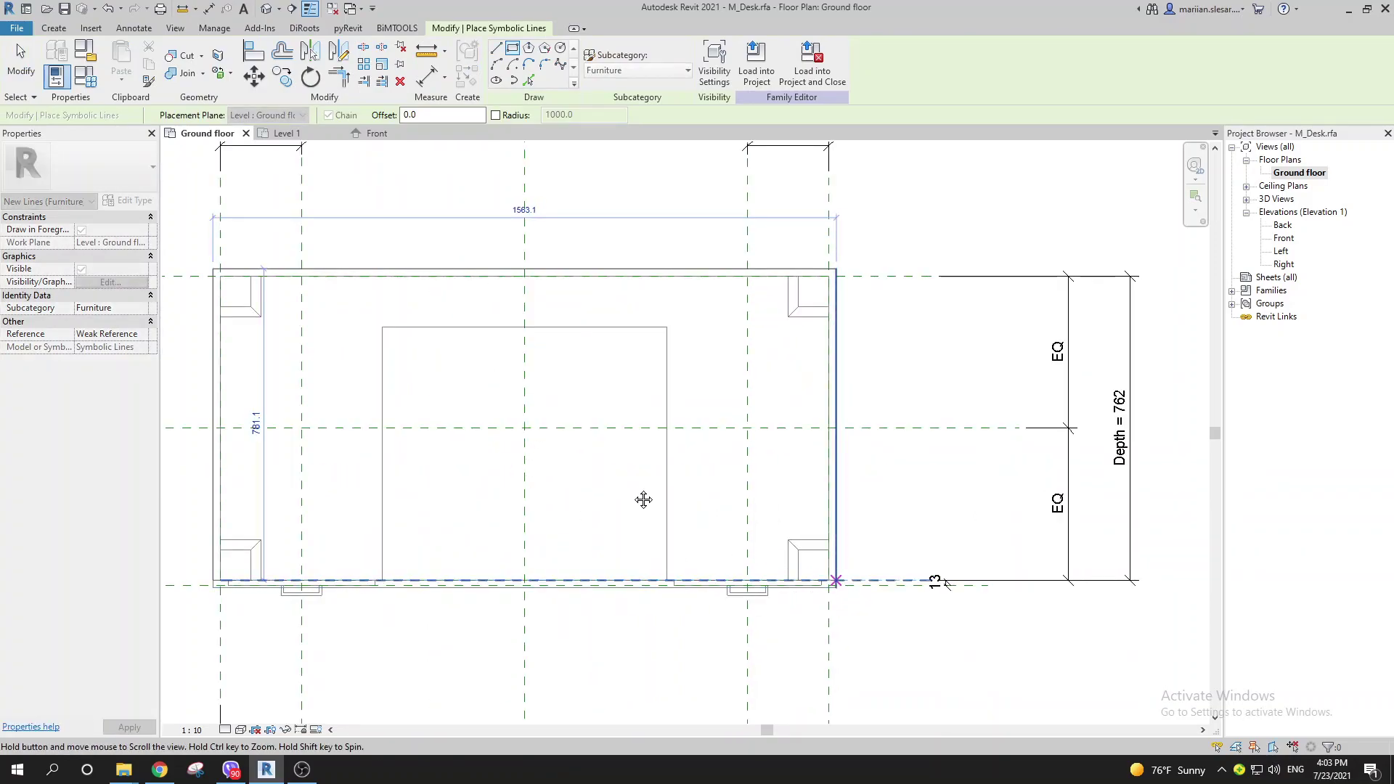
pyautogui.moveTo(643, 500); pyautogui.dragTo(748, 545, button='middle')
pyautogui.click(940, 627)
pyautogui.press('Escape')
pyautogui.press('Escape')
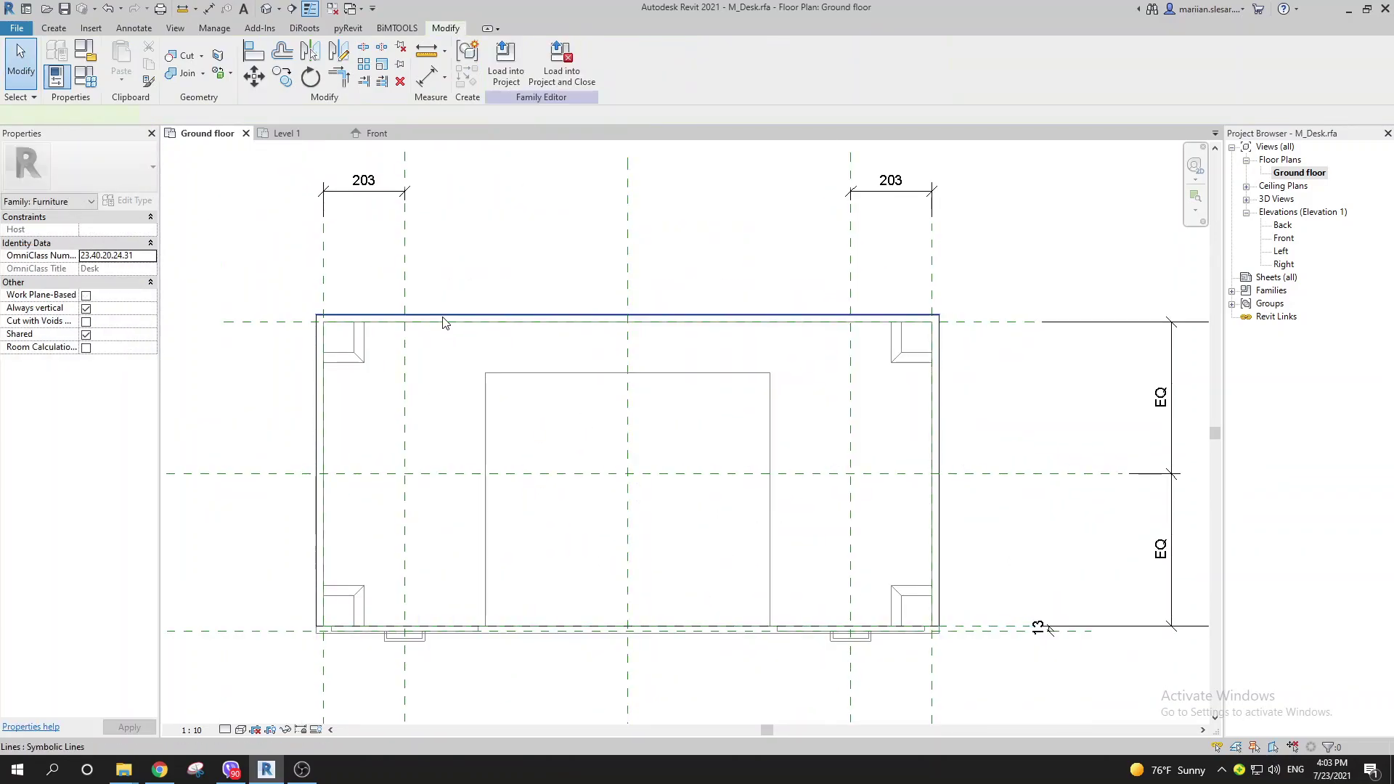
# - Turn off Draw in Foreground for the four symbolic lines and set their work plane to Reference Plane : Countertop
pyautogui.press('Tab')
pyautogui.click(445, 322)
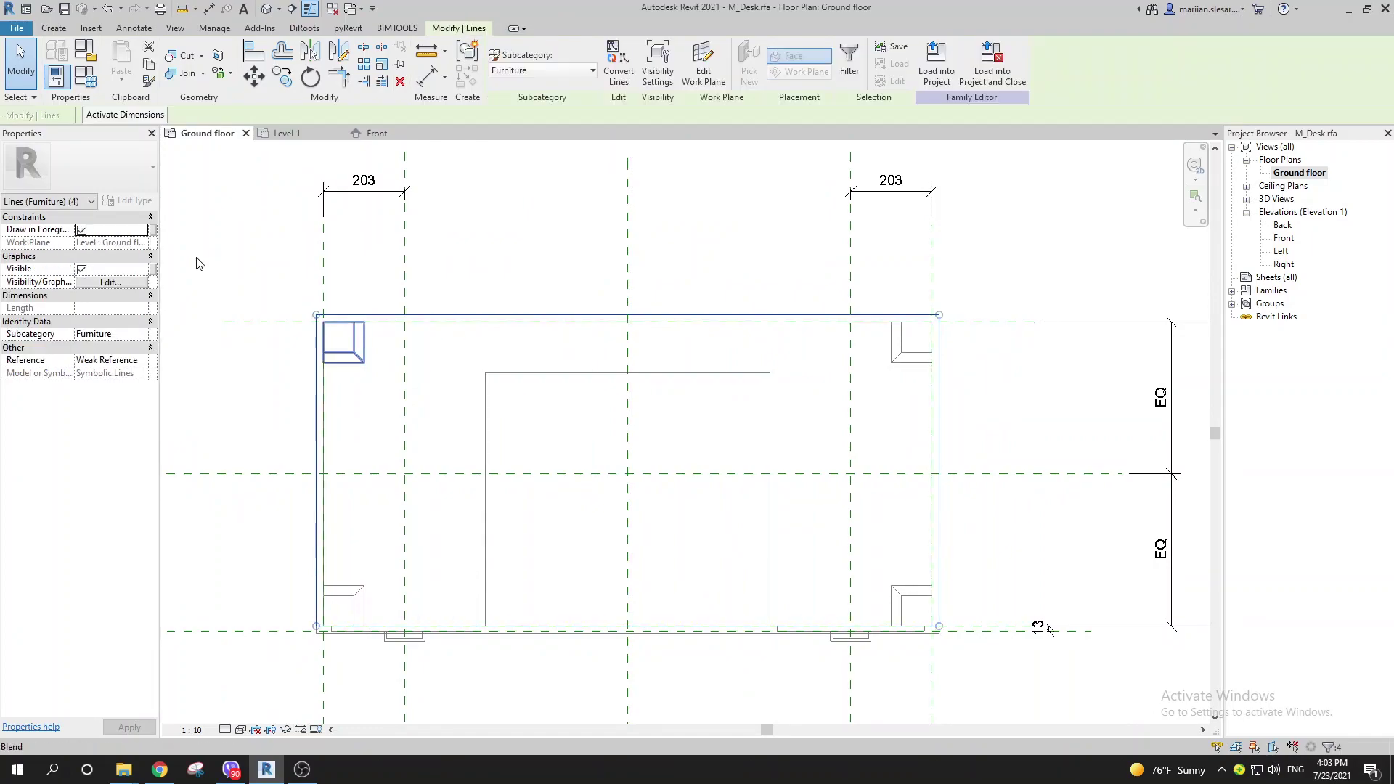
pyautogui.click(82, 231)
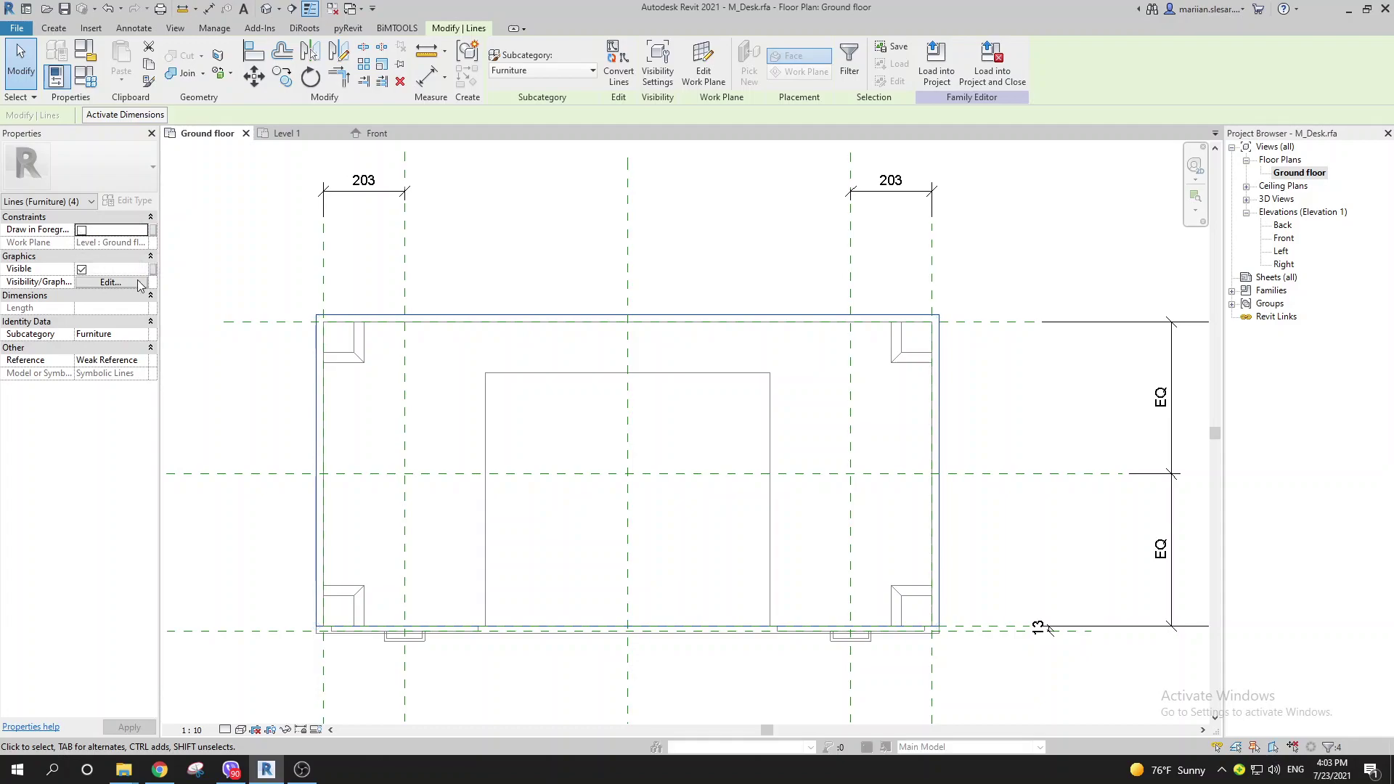
pyautogui.click(704, 70)
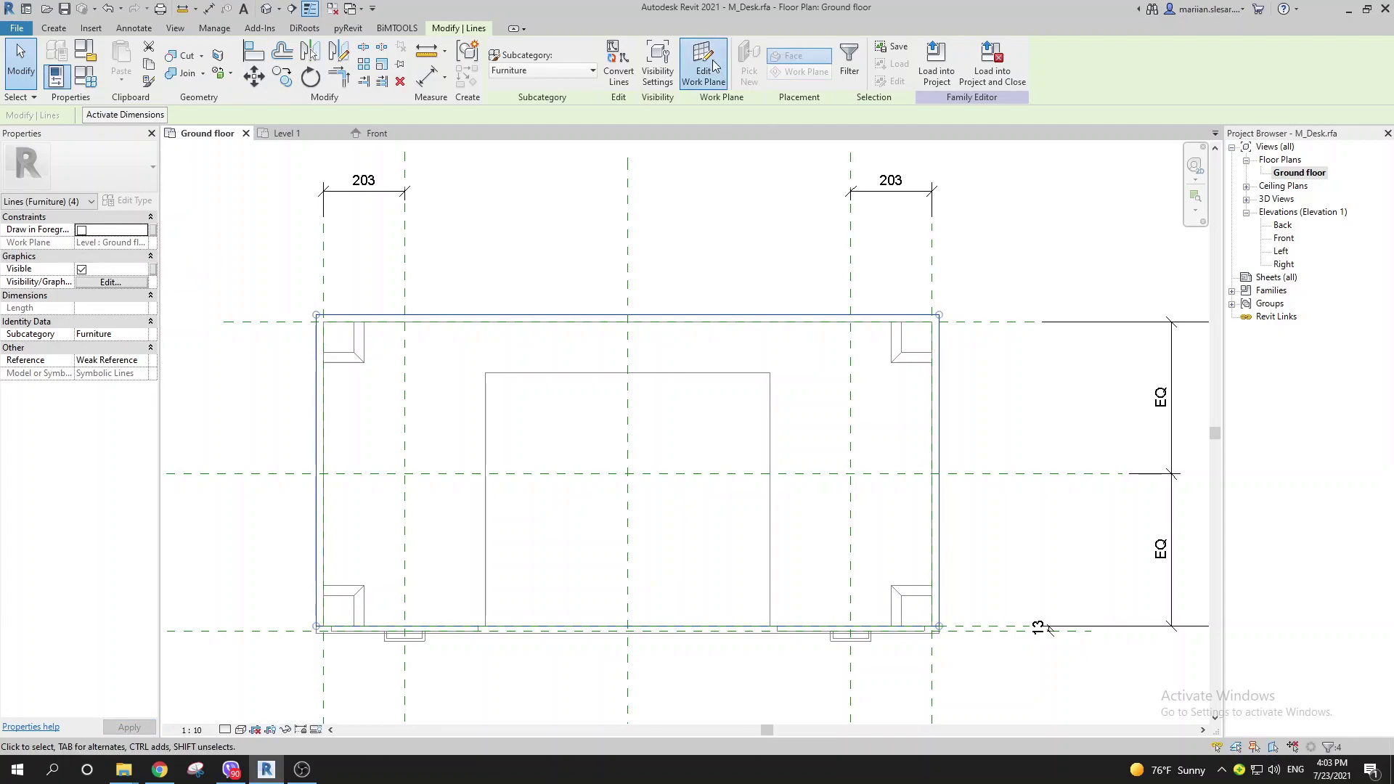
pyautogui.click(541, 411)
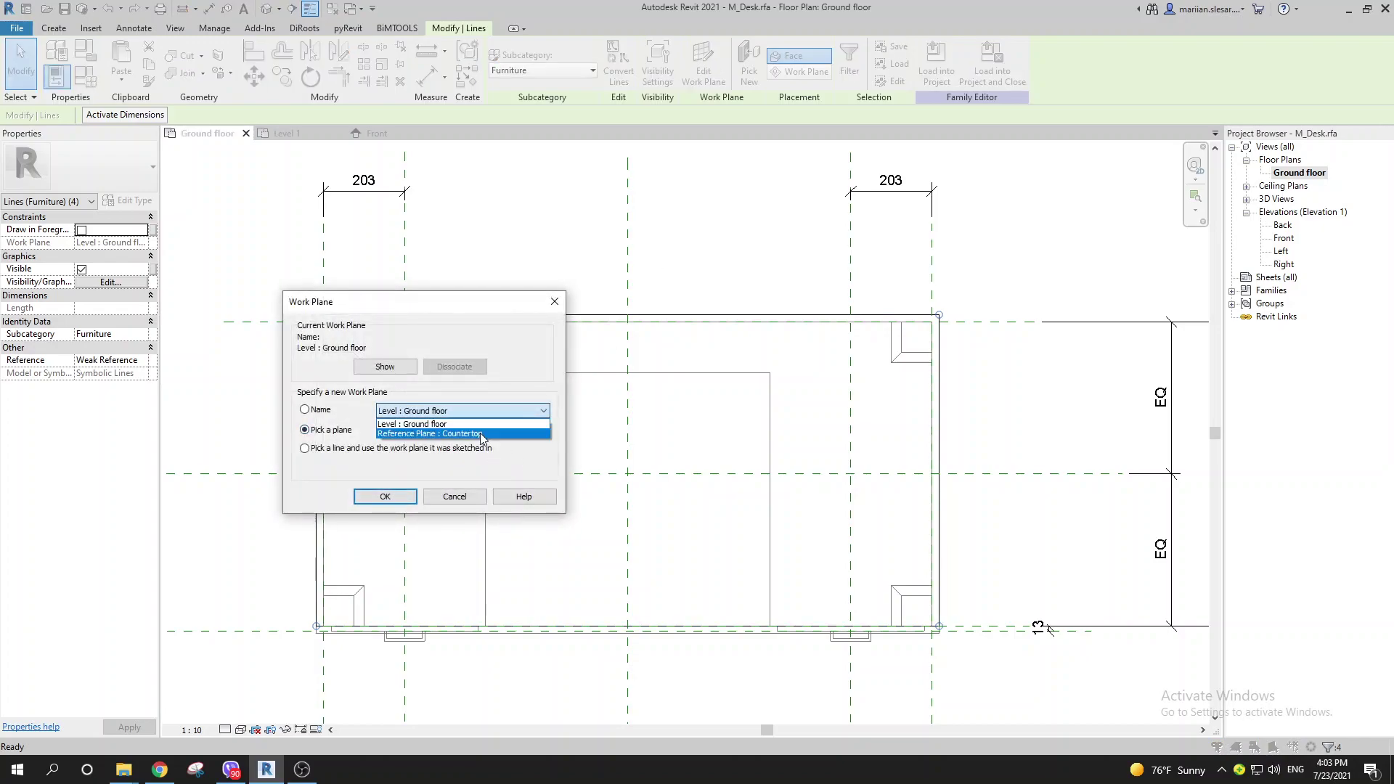
pyautogui.click(451, 435)
pyautogui.click(395, 498)
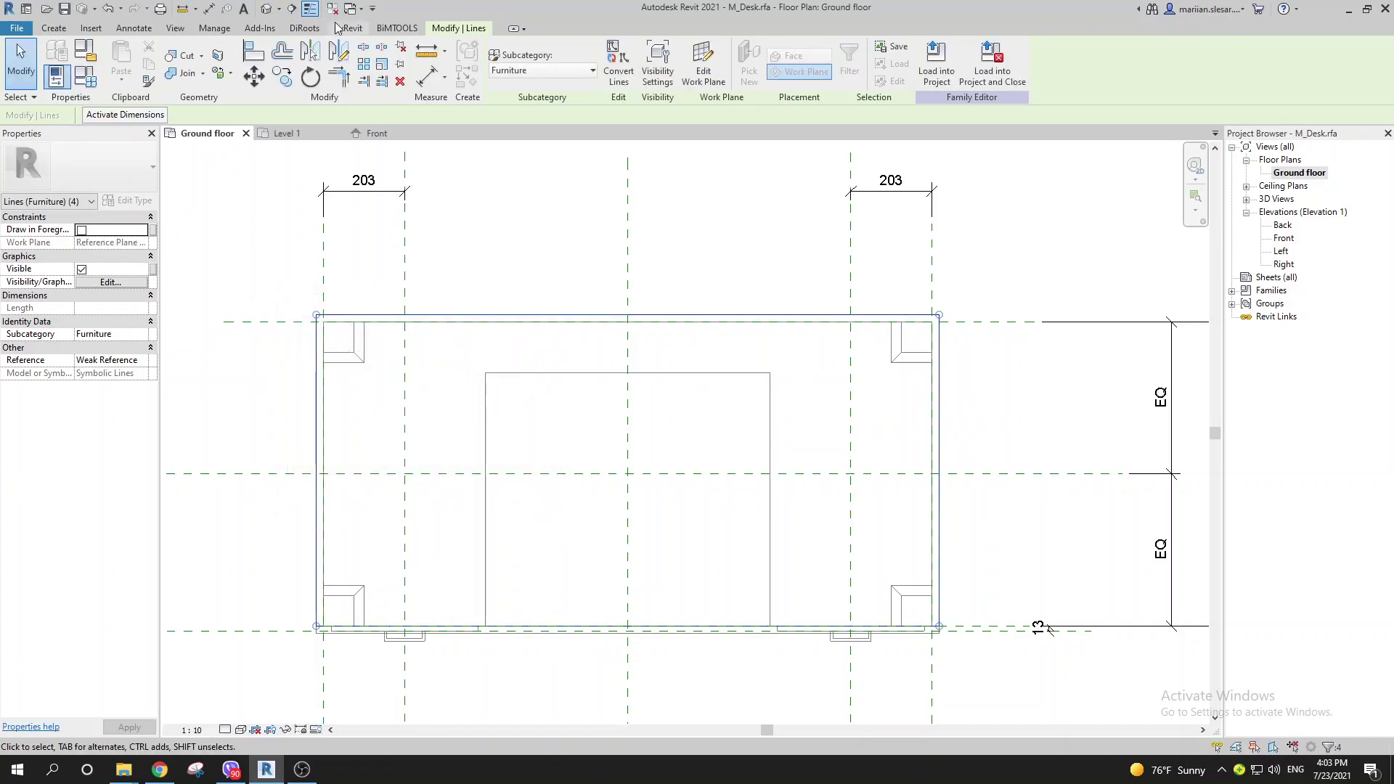
# - Load the desk family with the symbolic lines into the project, overwriting the existing version, and show the Level 1 plan
pyautogui.click(936, 64)
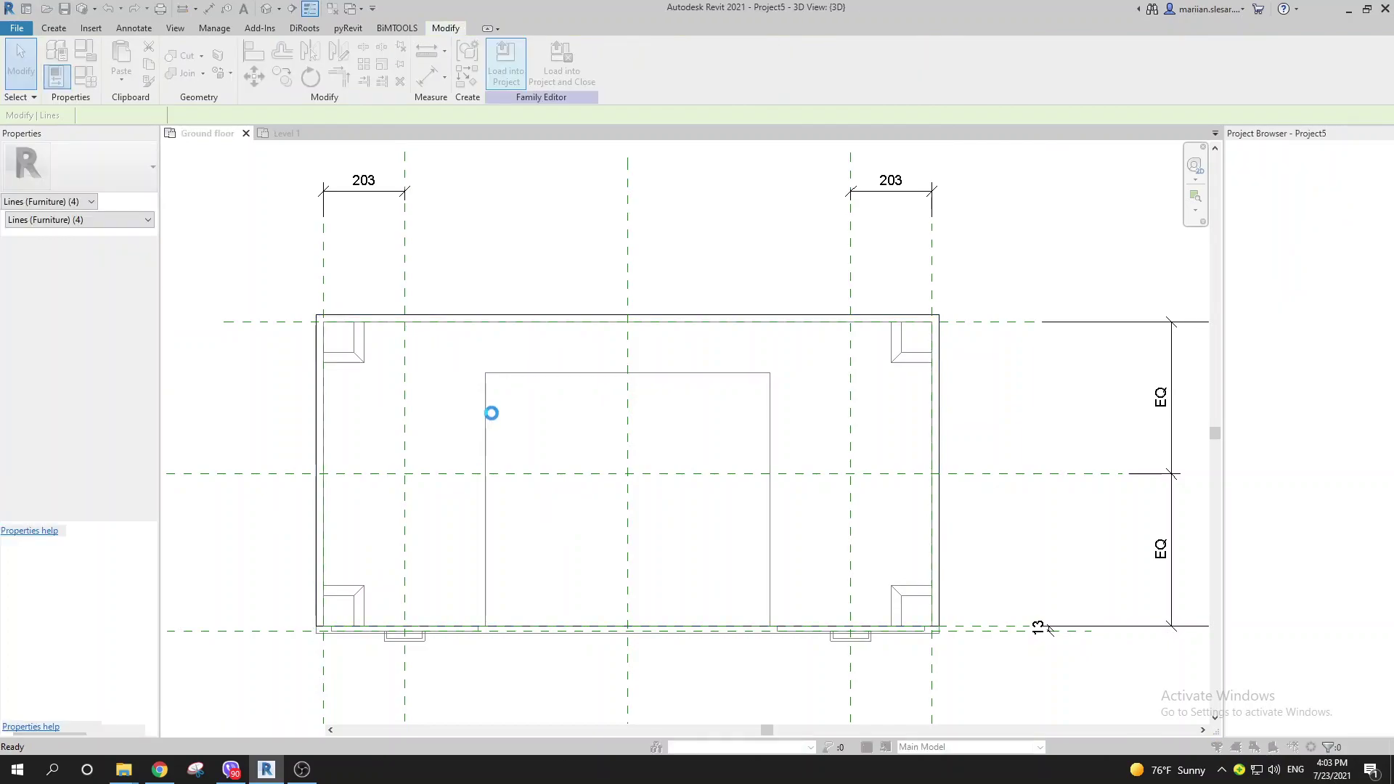
pyautogui.click(665, 342)
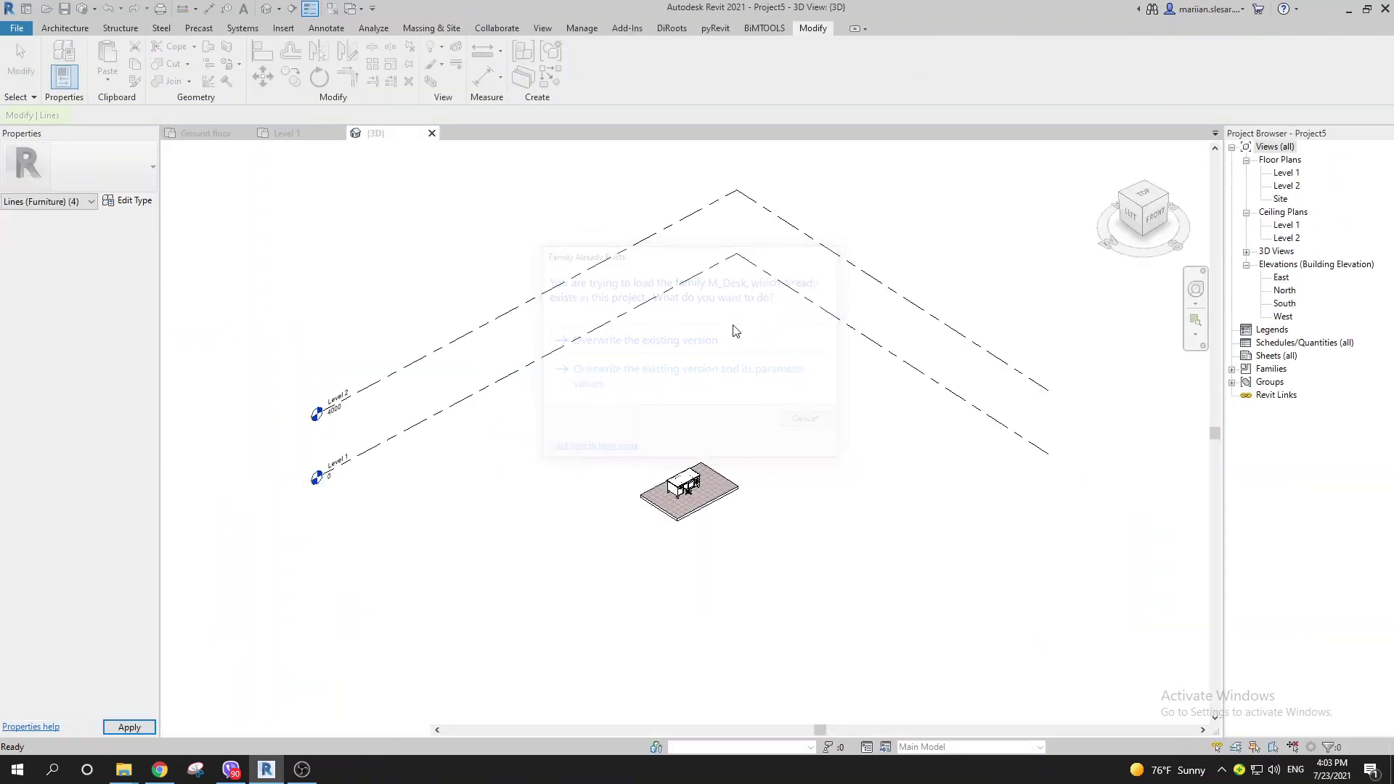
pyautogui.hotkey('ctrl', 'Tab')
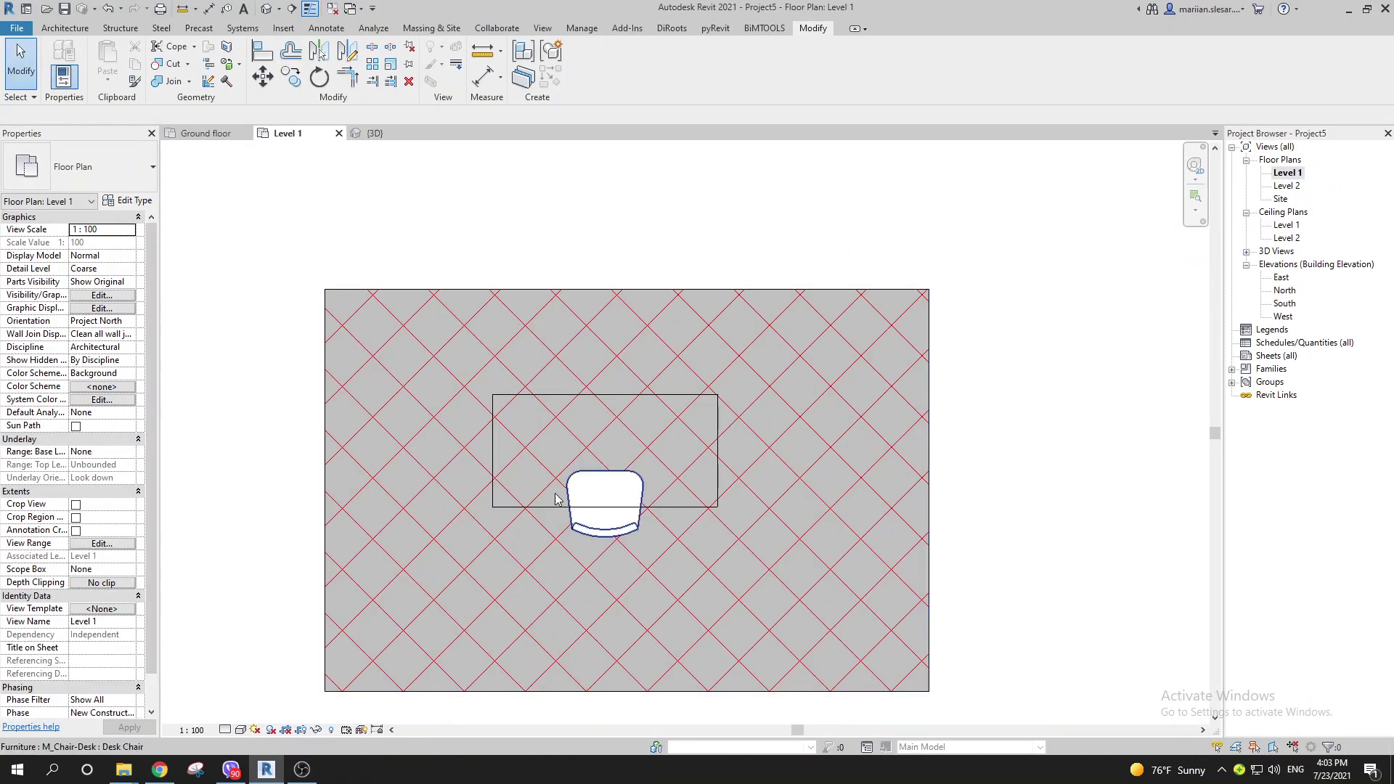
# - Examine how the desk's symbolic outline overlaps the floor pattern and chair in the Level 1 plan
pyautogui.scroll(3, 506, 537)
pyautogui.scroll(-2, 506, 541)
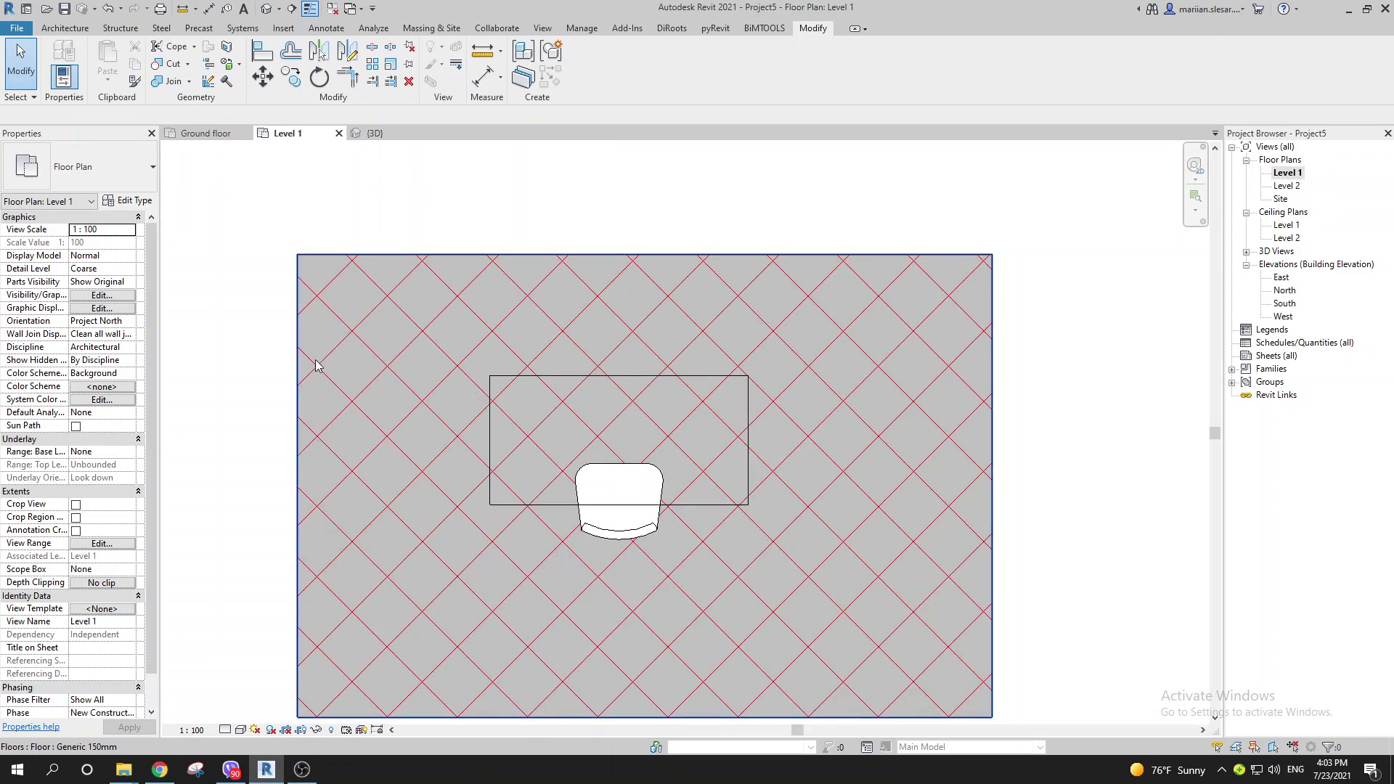
pyautogui.click(291, 334)
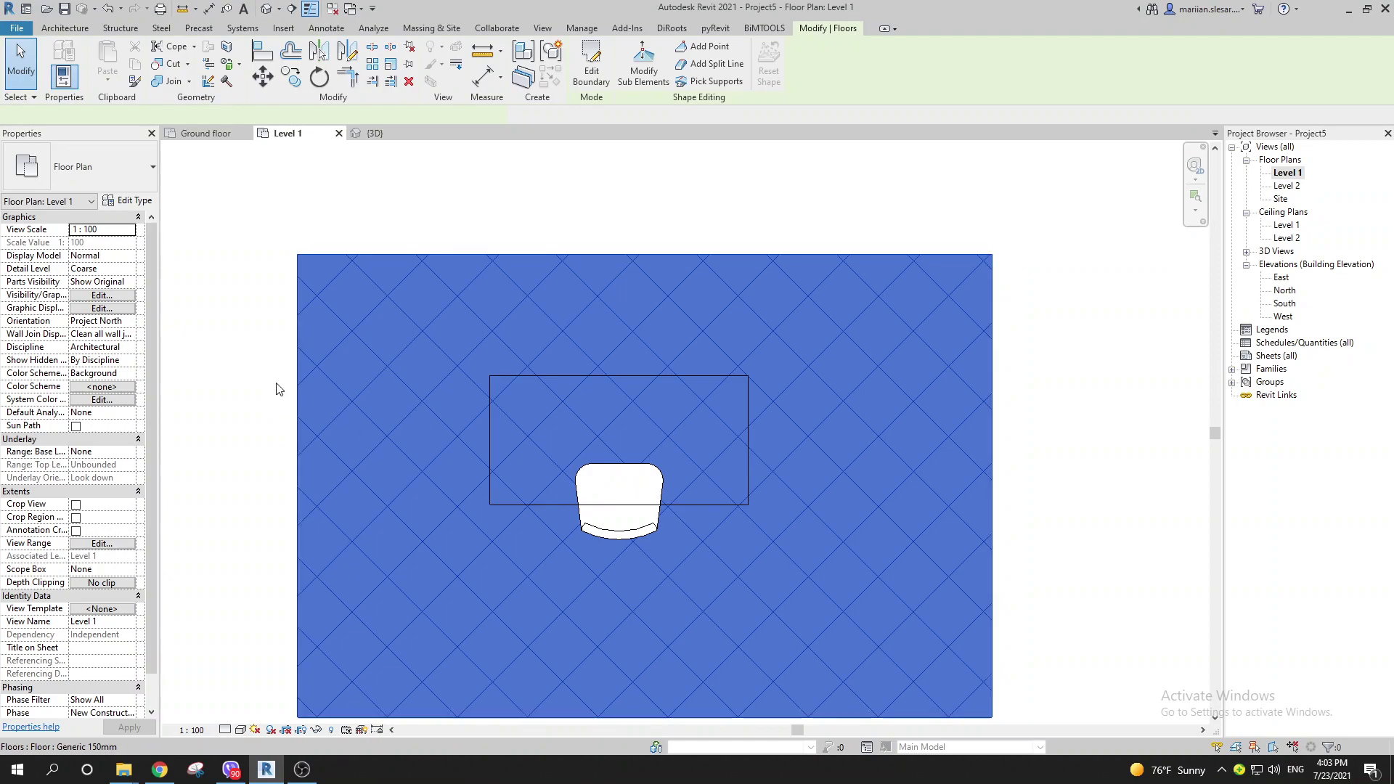
pyautogui.click(261, 520)
pyautogui.moveTo(553, 523); pyautogui.dragTo(544, 531, button='middle')
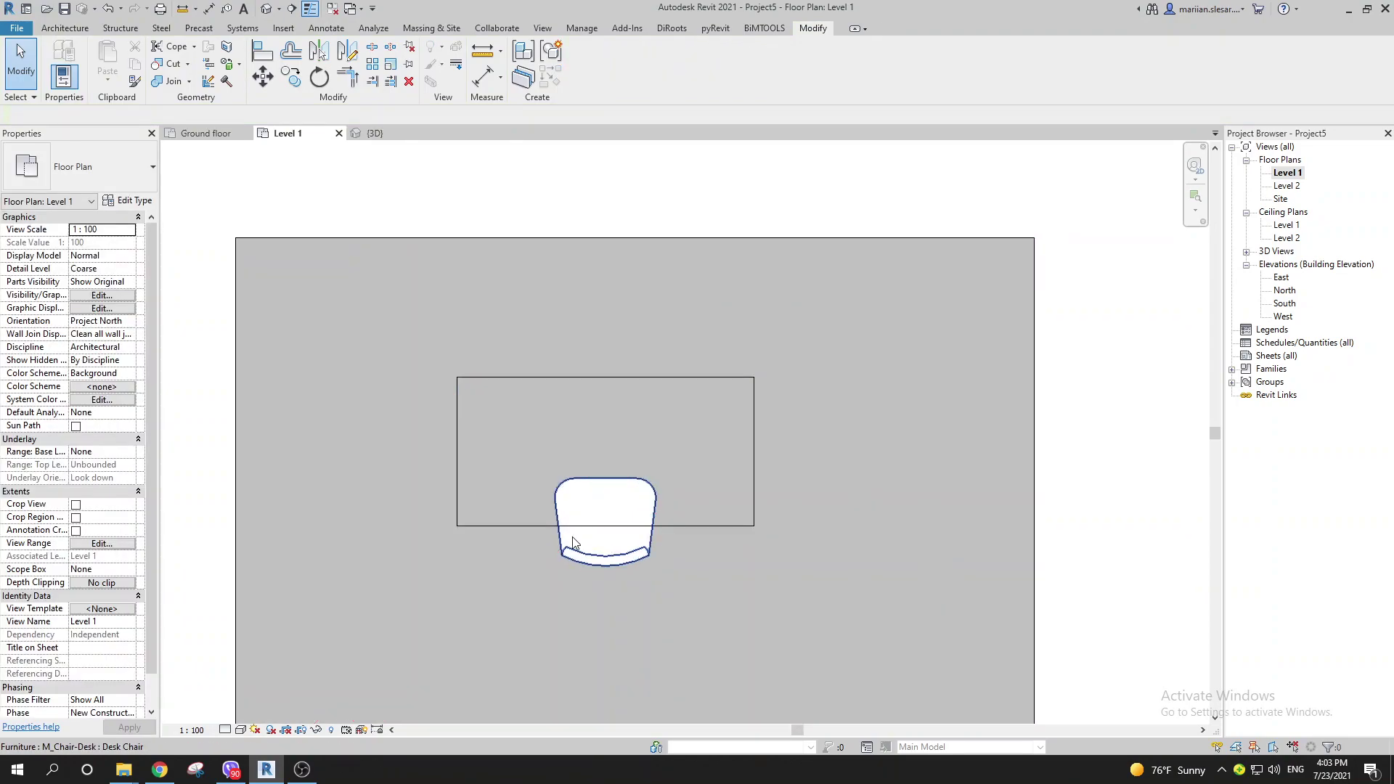
pyautogui.scroll(5, 573, 517)
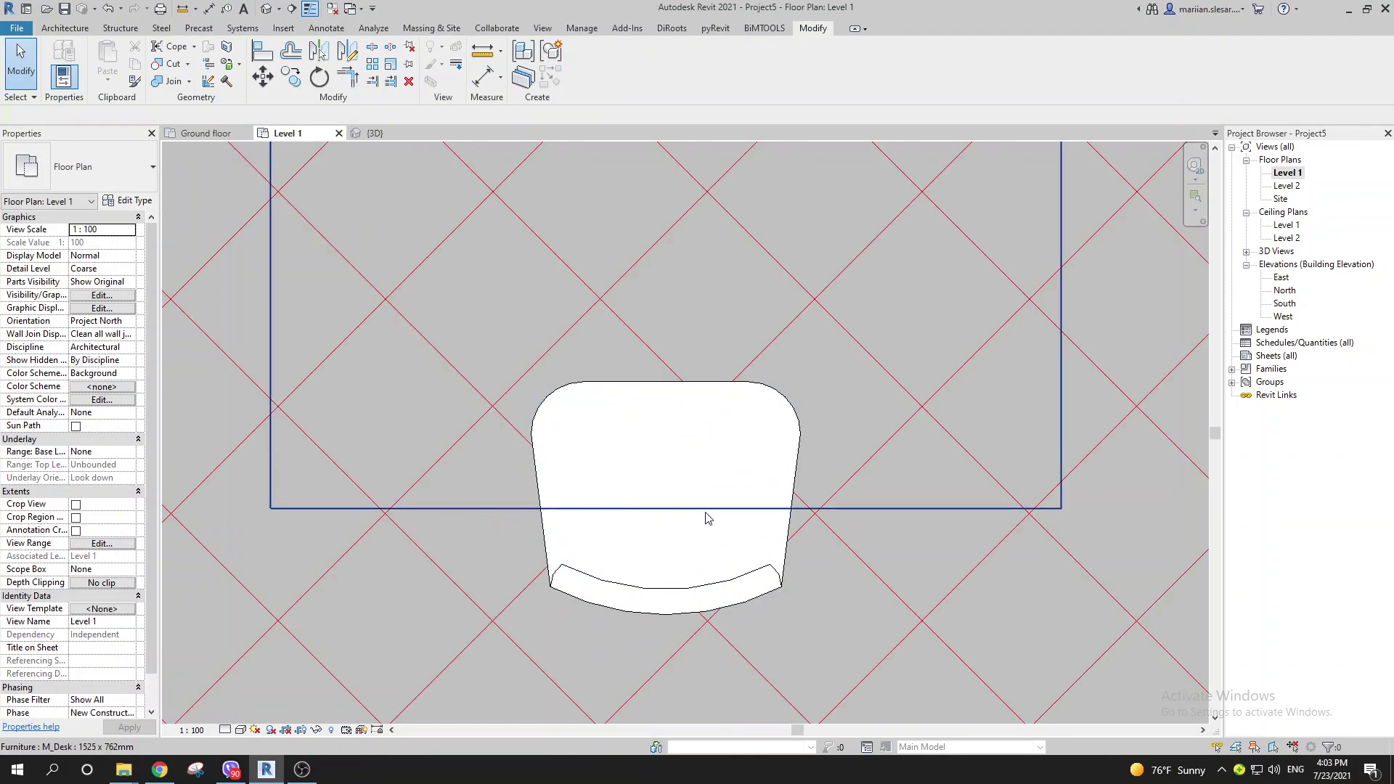
pyautogui.moveTo(270, 502); pyautogui.dragTo(404, 597, button='middle')
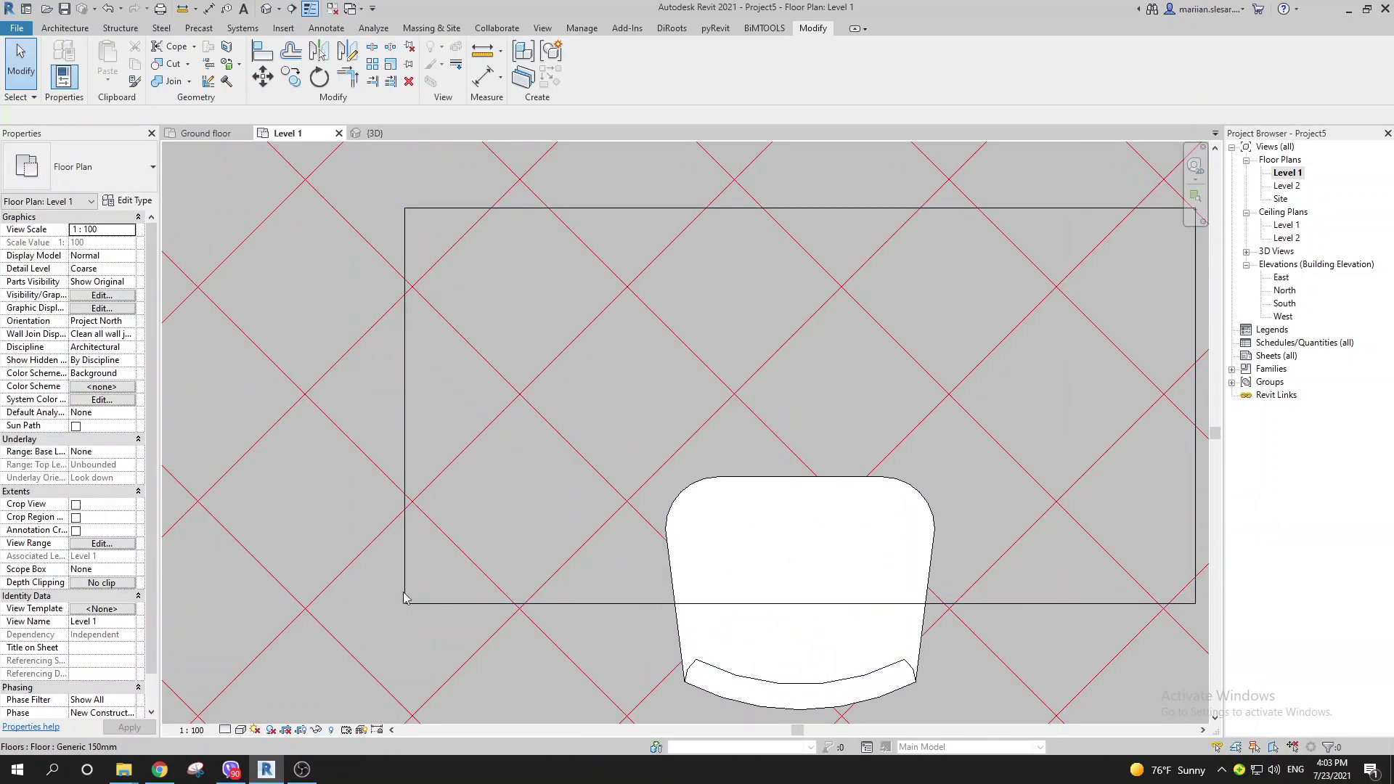
pyautogui.moveTo(467, 523); pyautogui.dragTo(465, 524, button='middle')
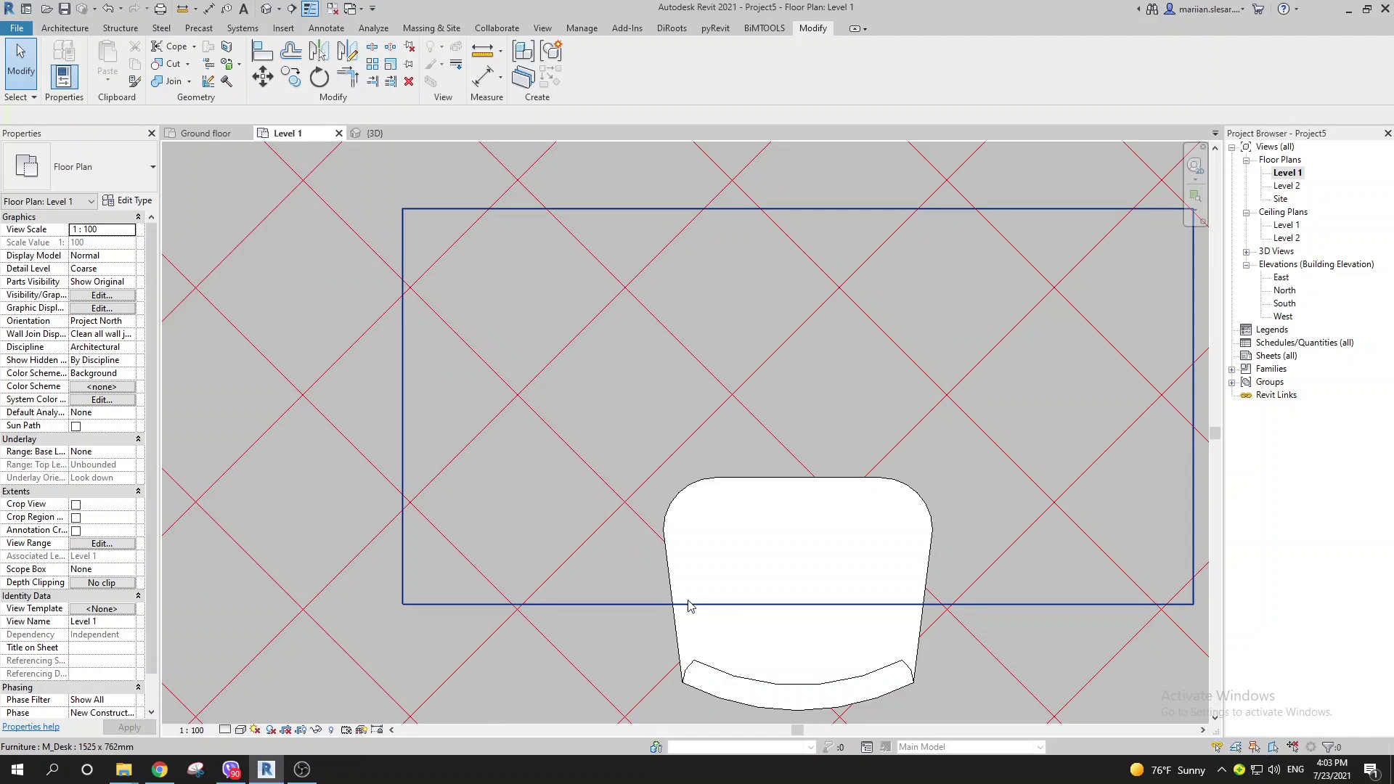
pyautogui.moveTo(690, 623); pyautogui.dragTo(632, 608, button='middle')
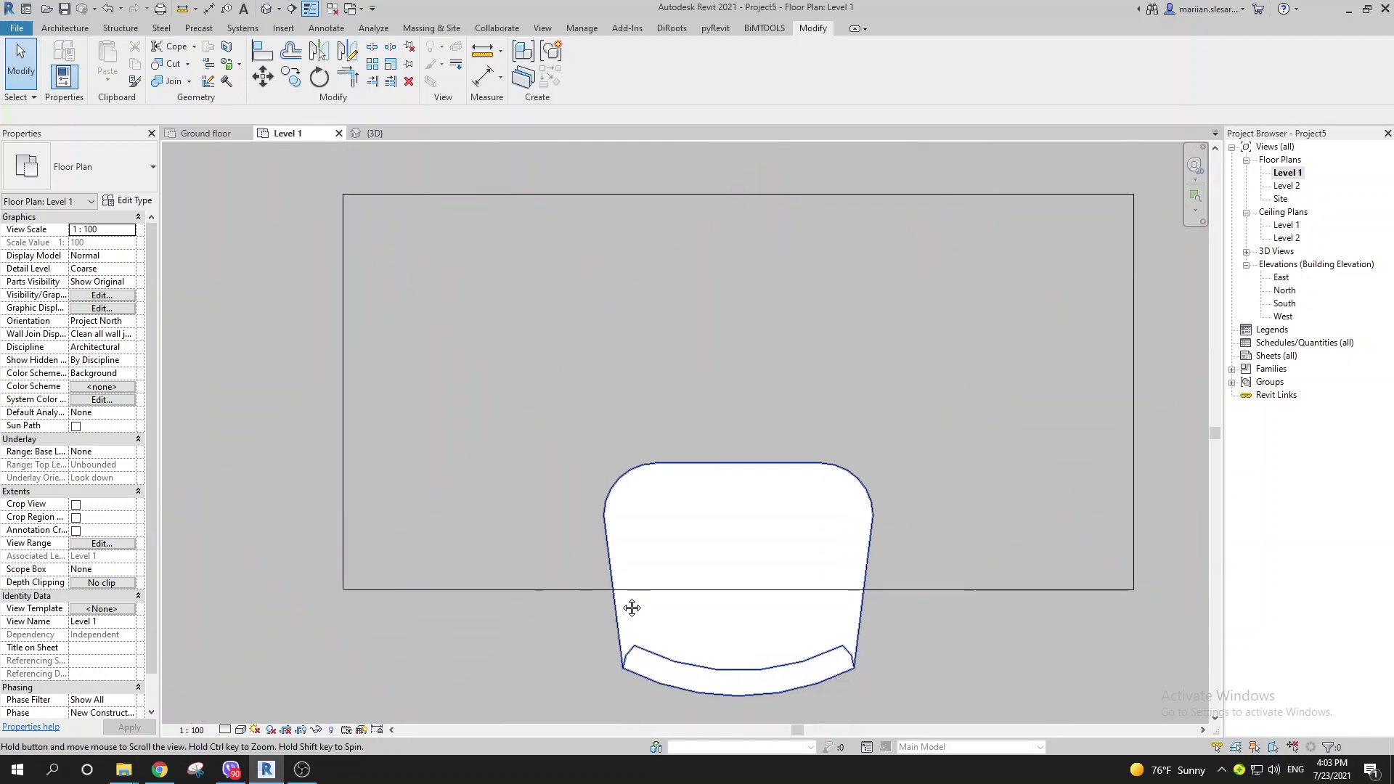
pyautogui.scroll(3, 531, 583)
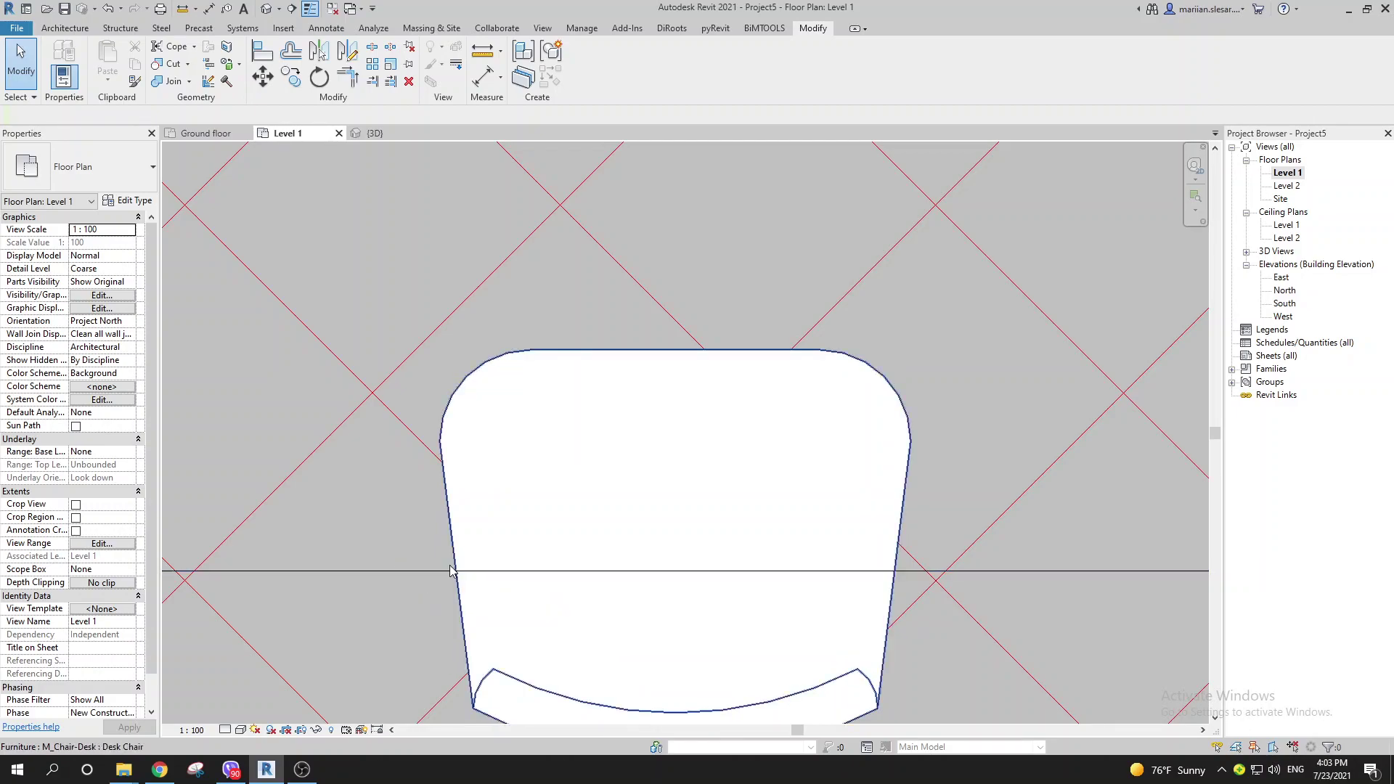
pyautogui.scroll(-3, 876, 581)
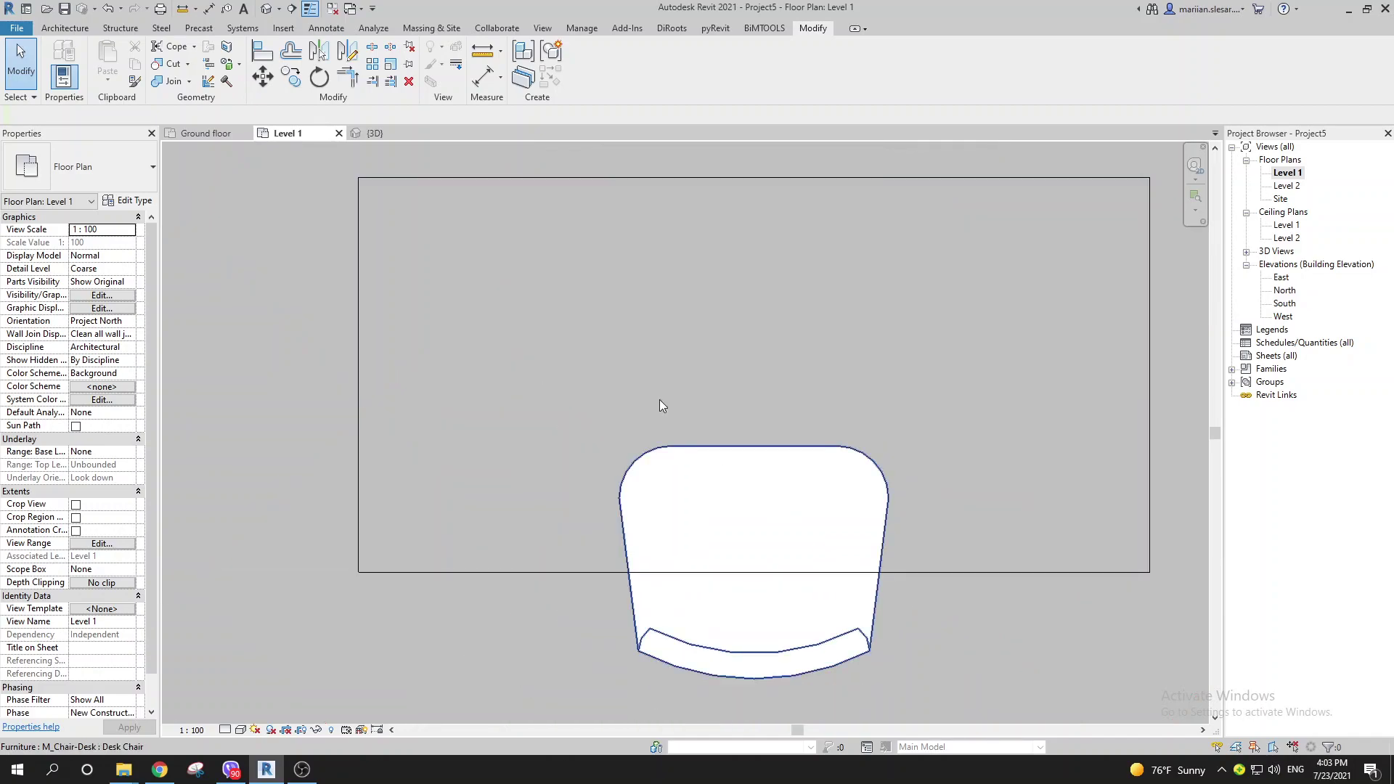
# - Reopen the desk family for editing and change the four symbolic lines' work plane to Level : Ground floor
pyautogui.doubleClick(660, 405)
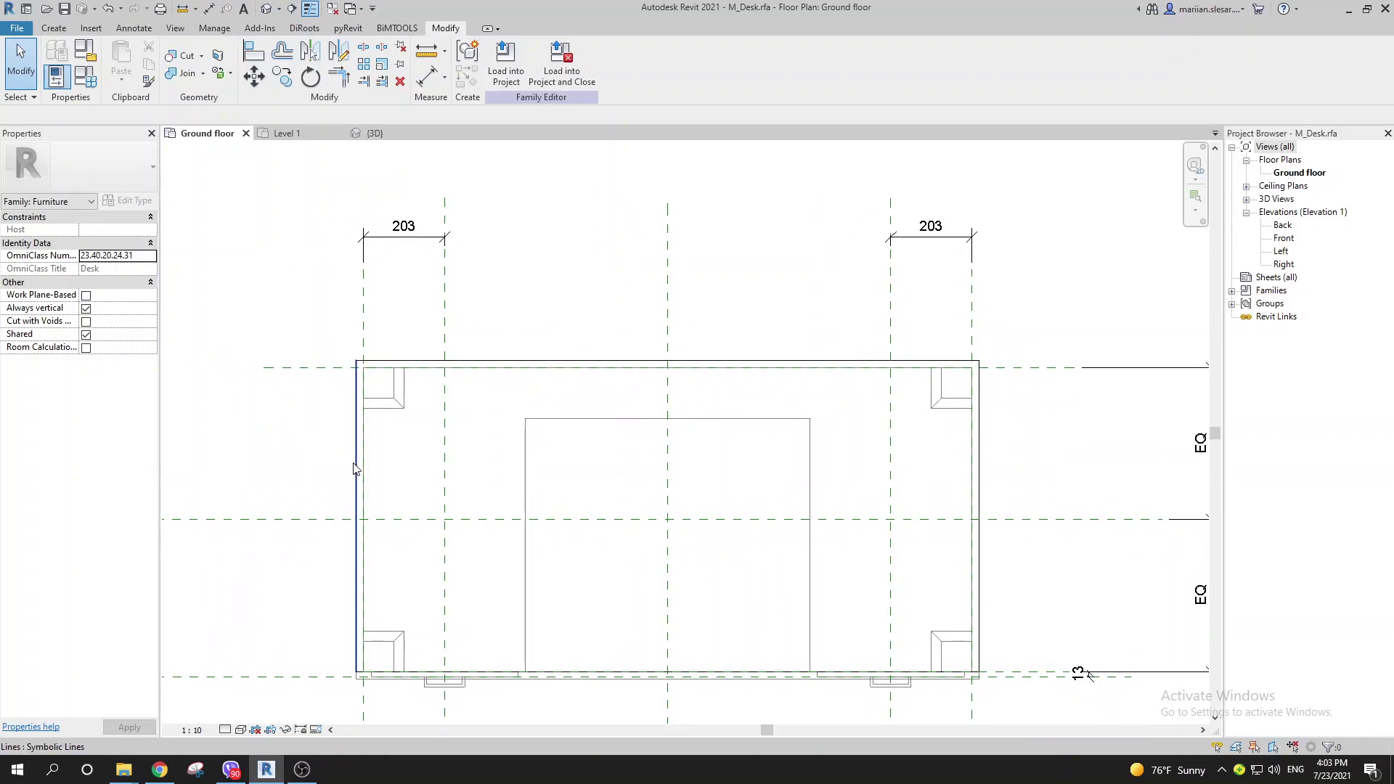
pyautogui.press('Tab')
pyautogui.click(355, 468)
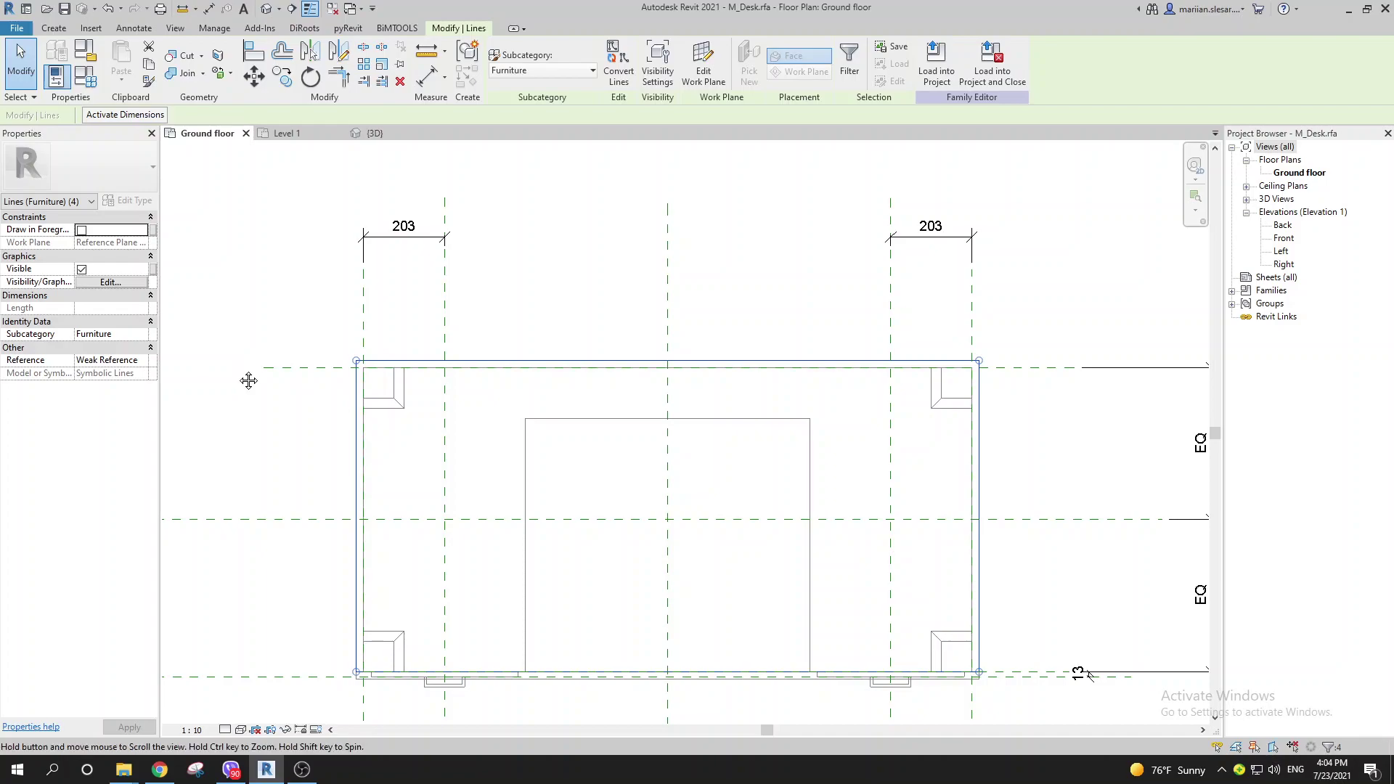
pyautogui.moveTo(249, 377); pyautogui.dragTo(220, 321, button='middle')
pyautogui.click(709, 69)
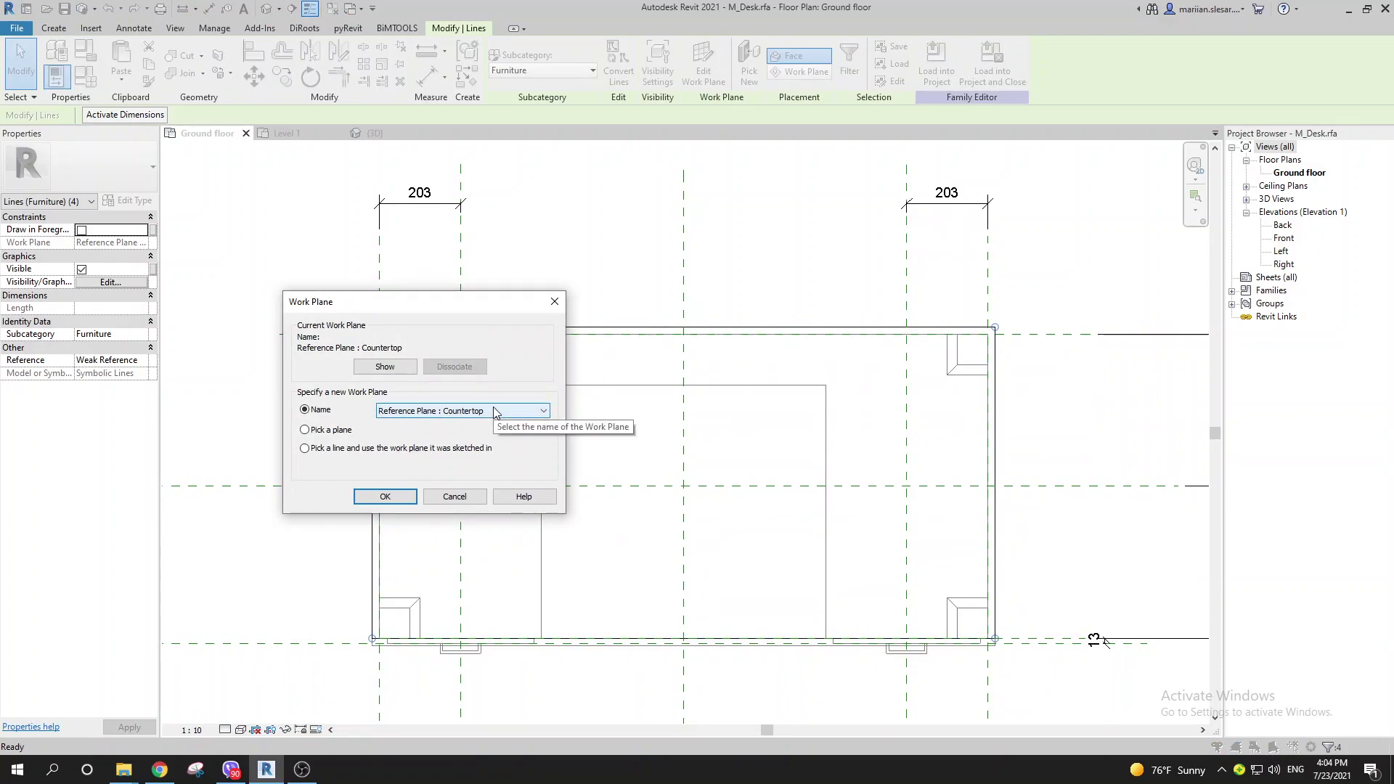
pyautogui.click(494, 410)
pyautogui.click(429, 424)
pyautogui.click(384, 497)
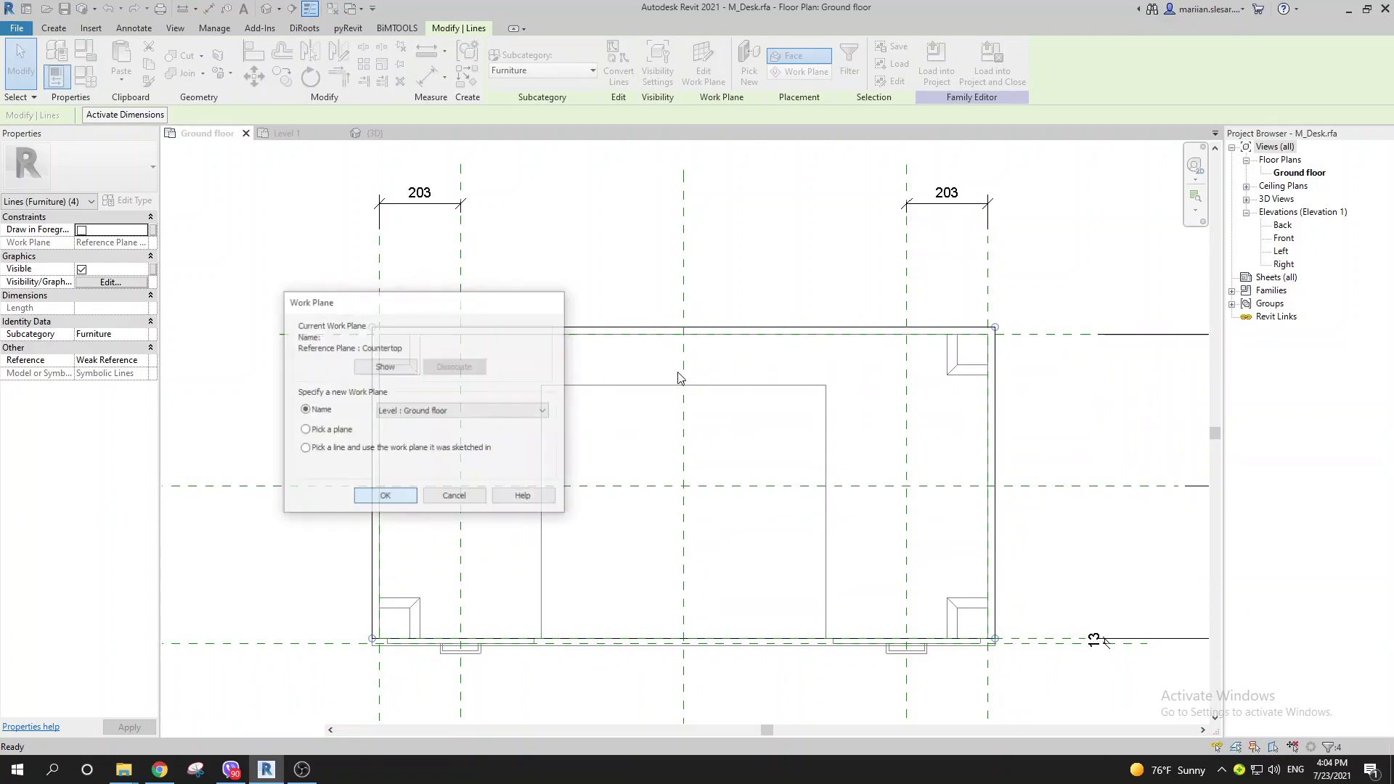
# - Load the desk family into the project, overwriting the existing version, and check its outline against the chair and floor pattern in the Level 1 plan
pyautogui.click(576, 264)
pyautogui.click(543, 83)
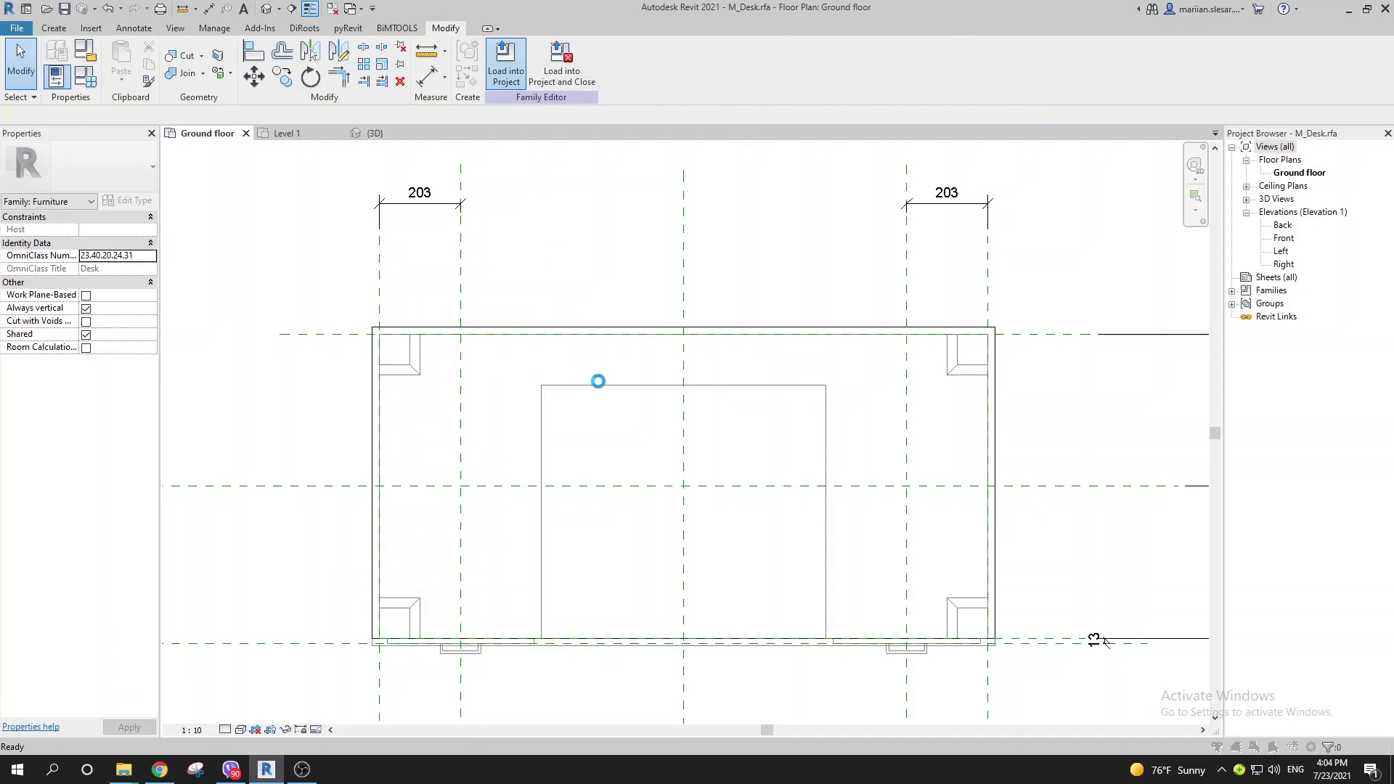
pyautogui.click(607, 341)
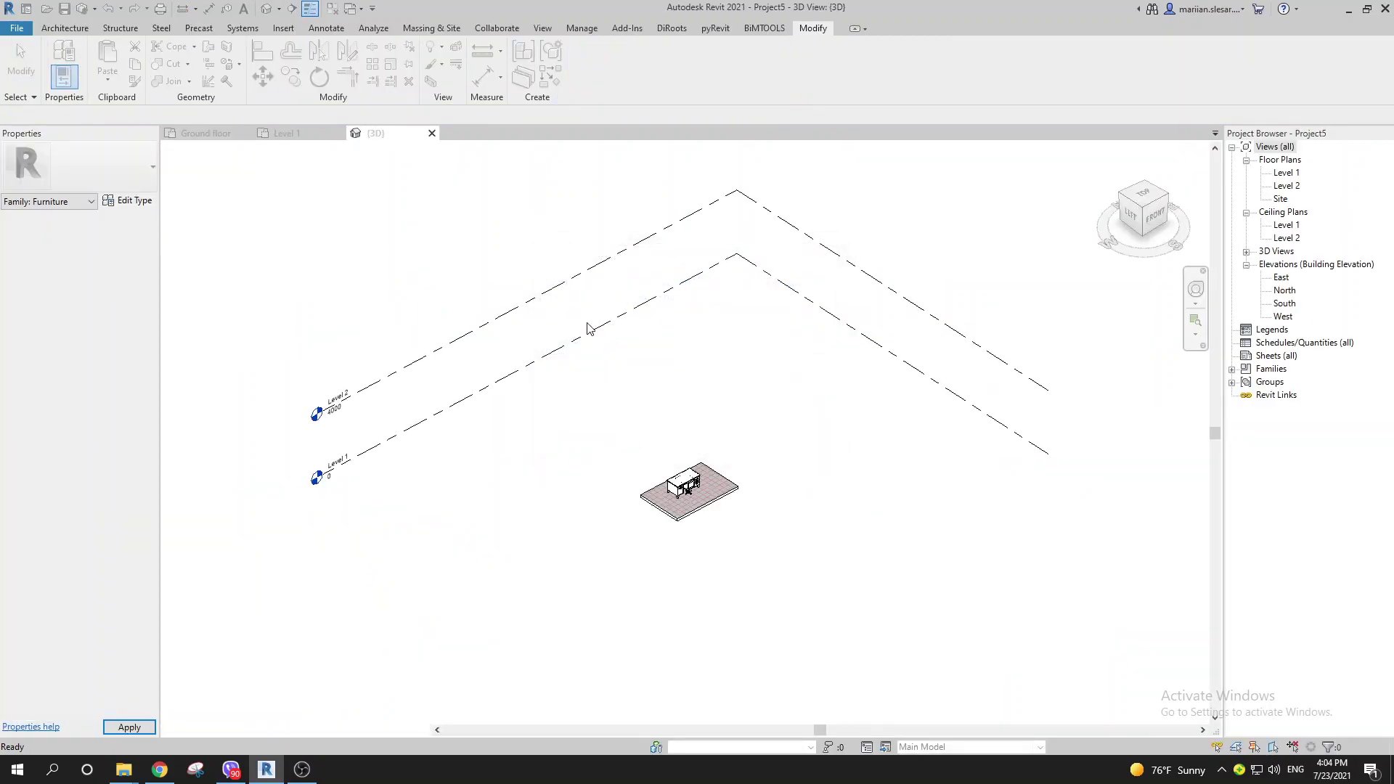
pyautogui.click(294, 134)
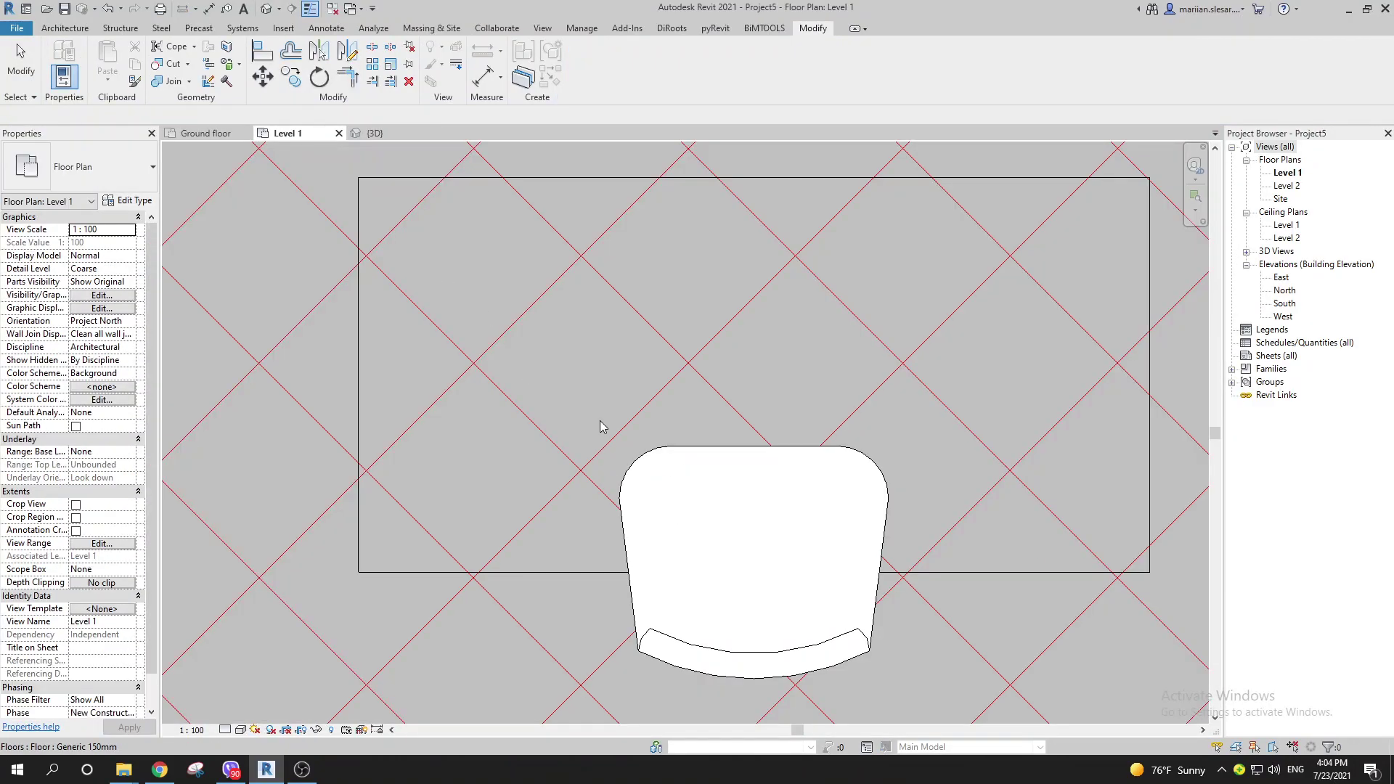
pyautogui.scroll(-3, 610, 407)
pyautogui.scroll(2, 552, 537)
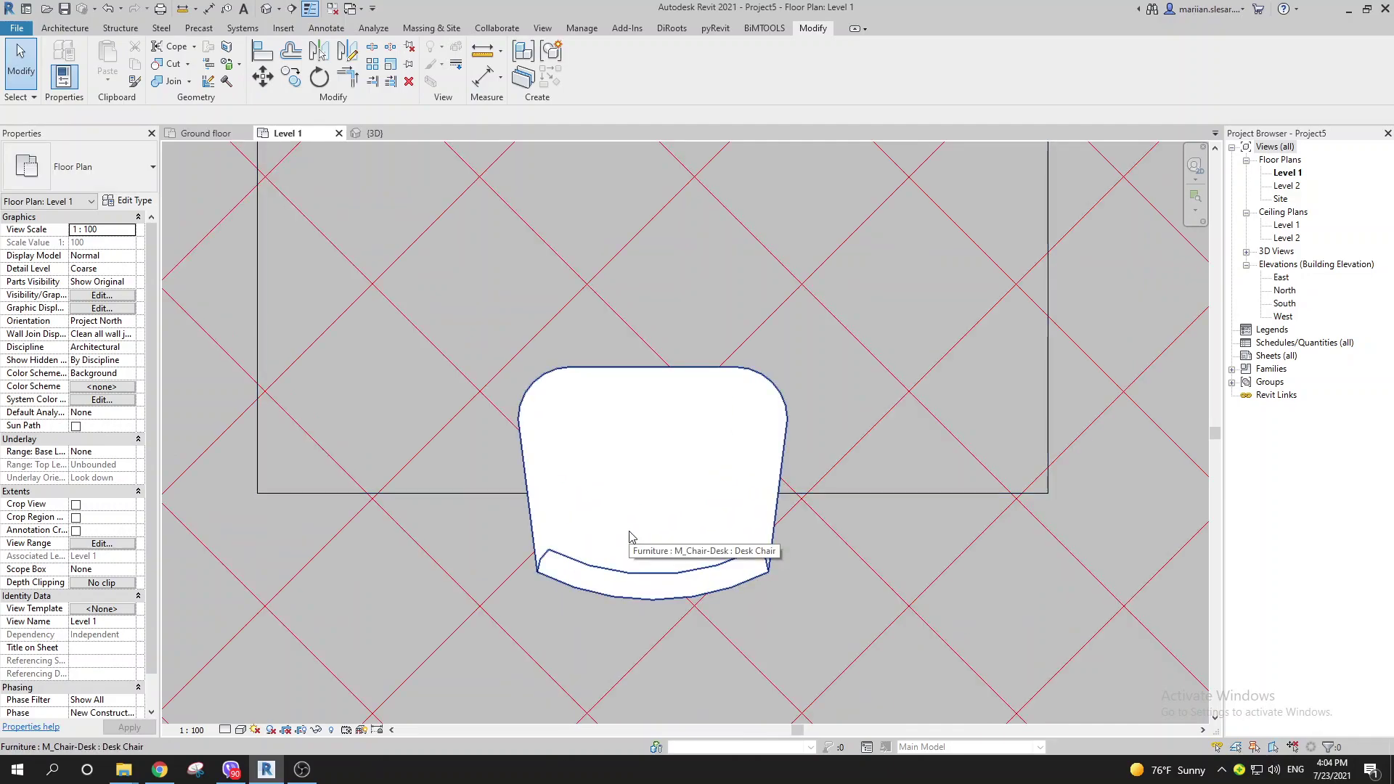
pyautogui.scroll(-4, 621, 538)
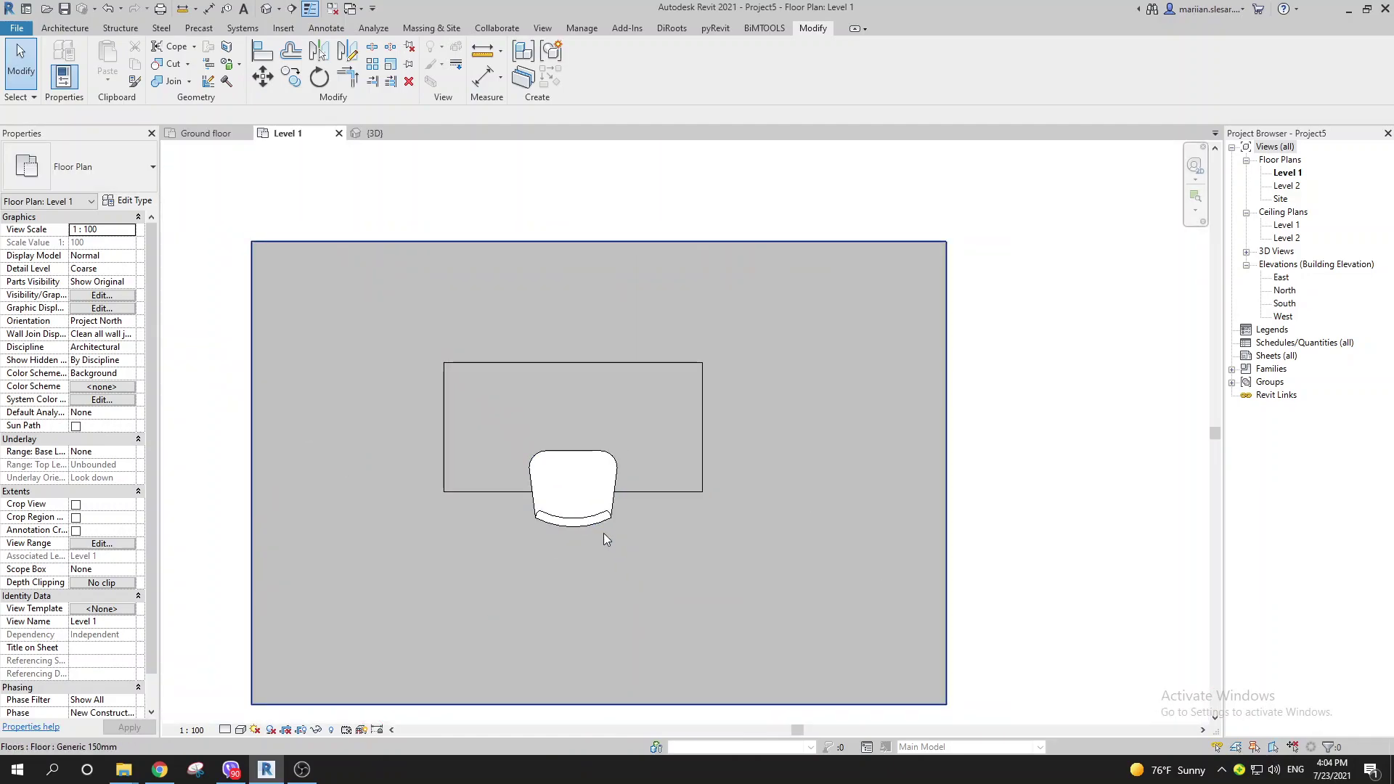
pyautogui.moveTo(481, 505); pyautogui.dragTo(523, 542, button='middle')
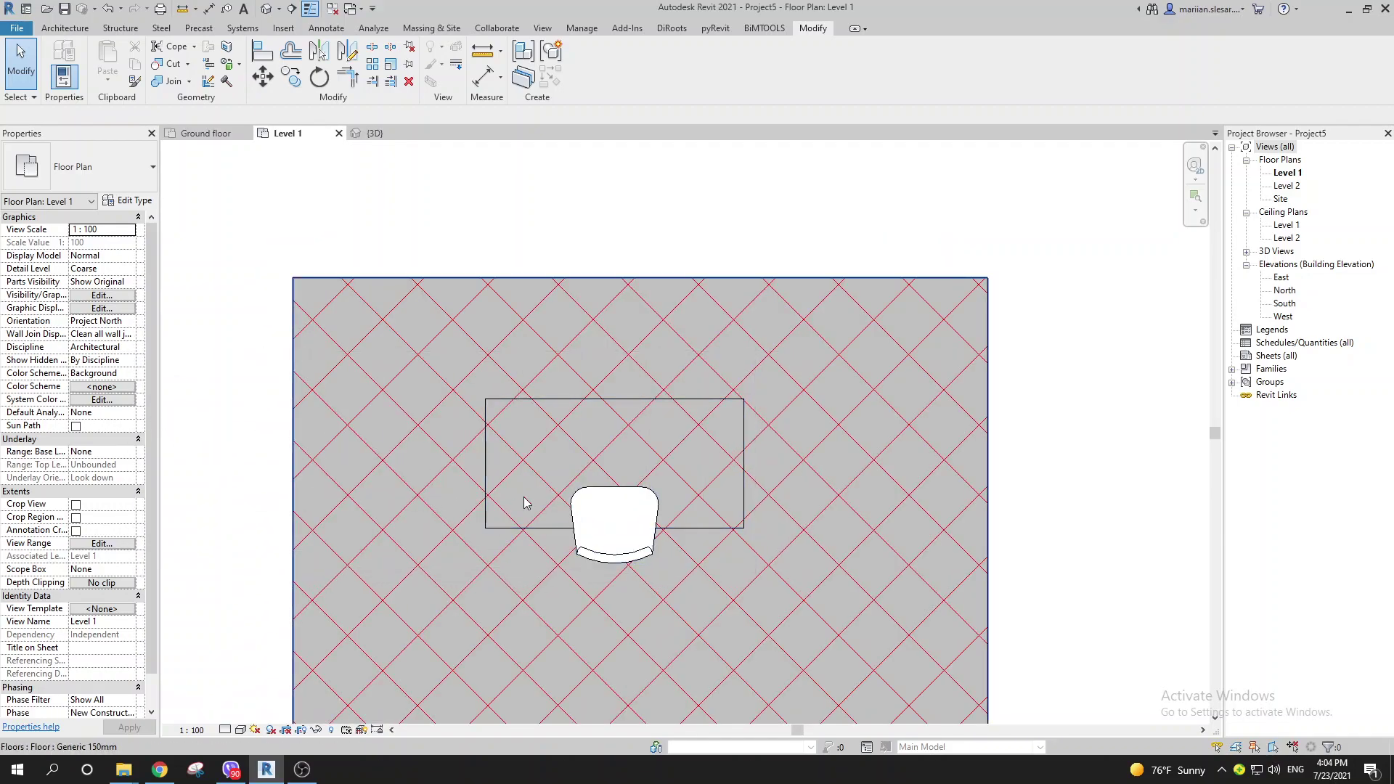
pyautogui.moveTo(524, 488); pyautogui.dragTo(523, 479, button='middle')
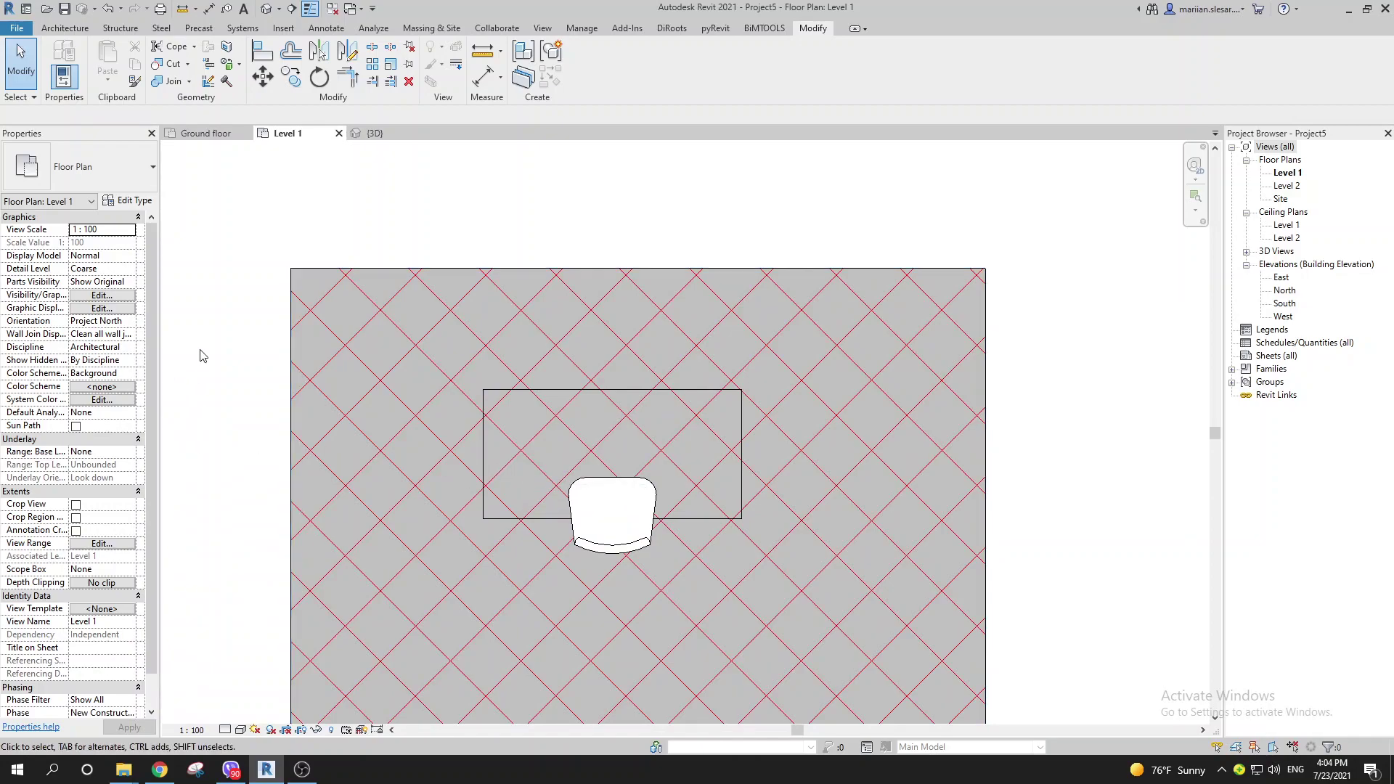
pyautogui.moveTo(515, 504); pyautogui.dragTo(510, 508, button='middle')
# - Open the desk chair family for editing and review the visibility settings of its four extrusions
pyautogui.click(609, 543)
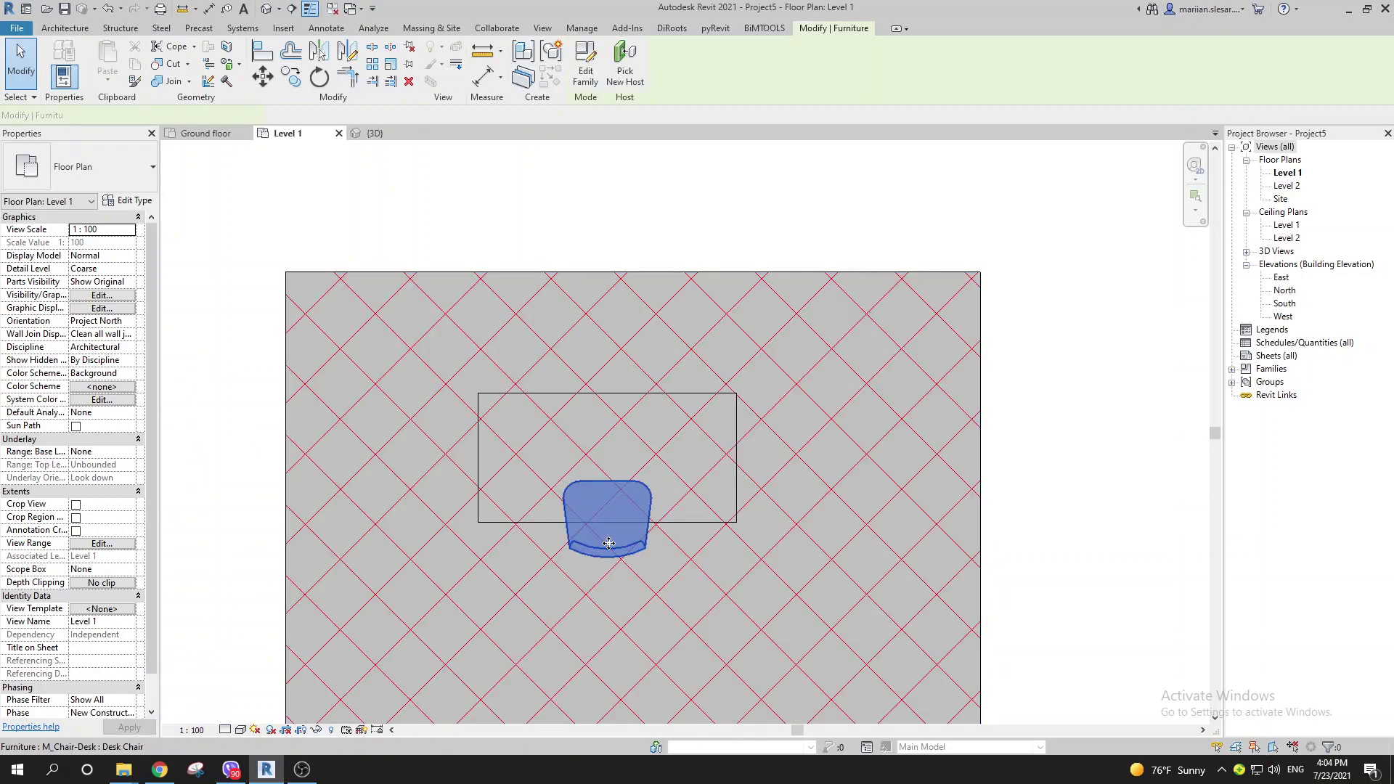
pyautogui.click(597, 84)
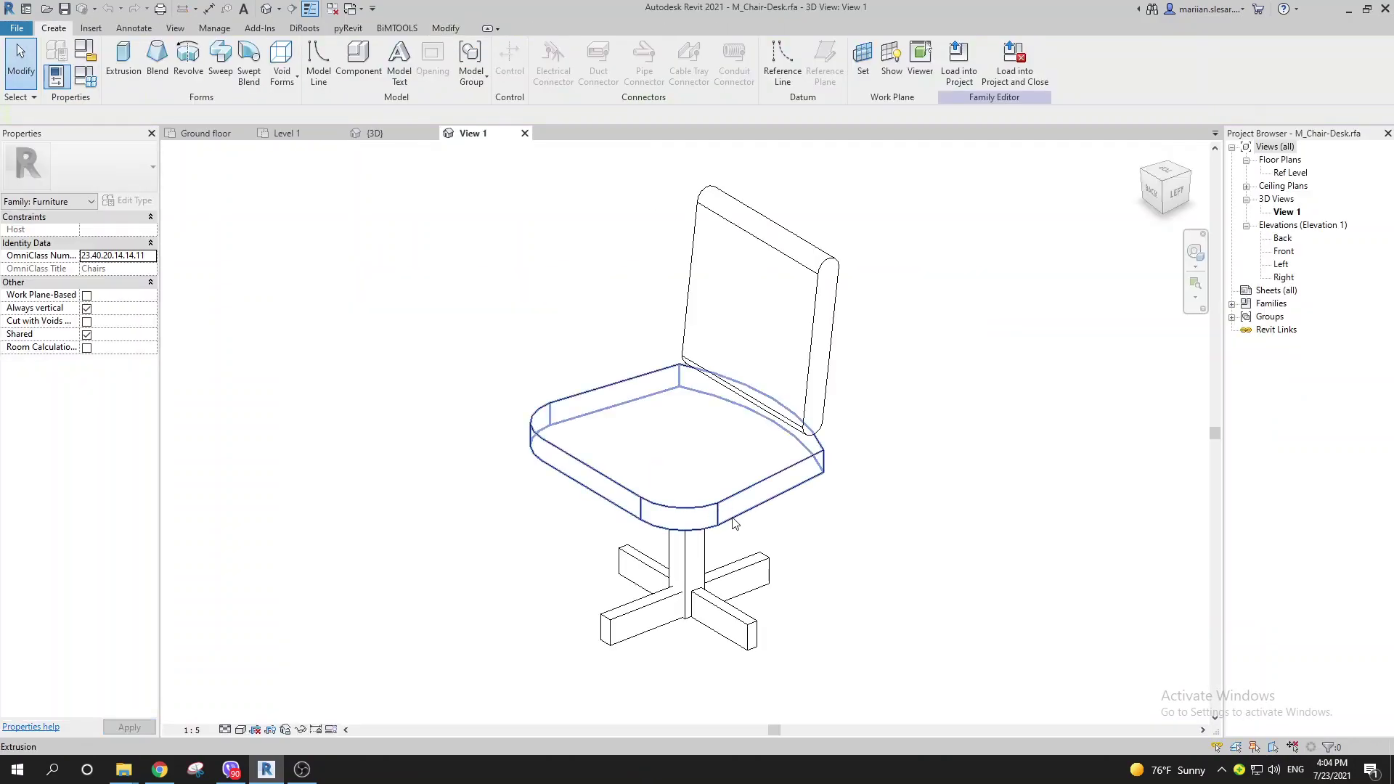
pyautogui.scroll(-4, 733, 523)
pyautogui.moveTo(550, 286); pyautogui.dragTo(892, 660)
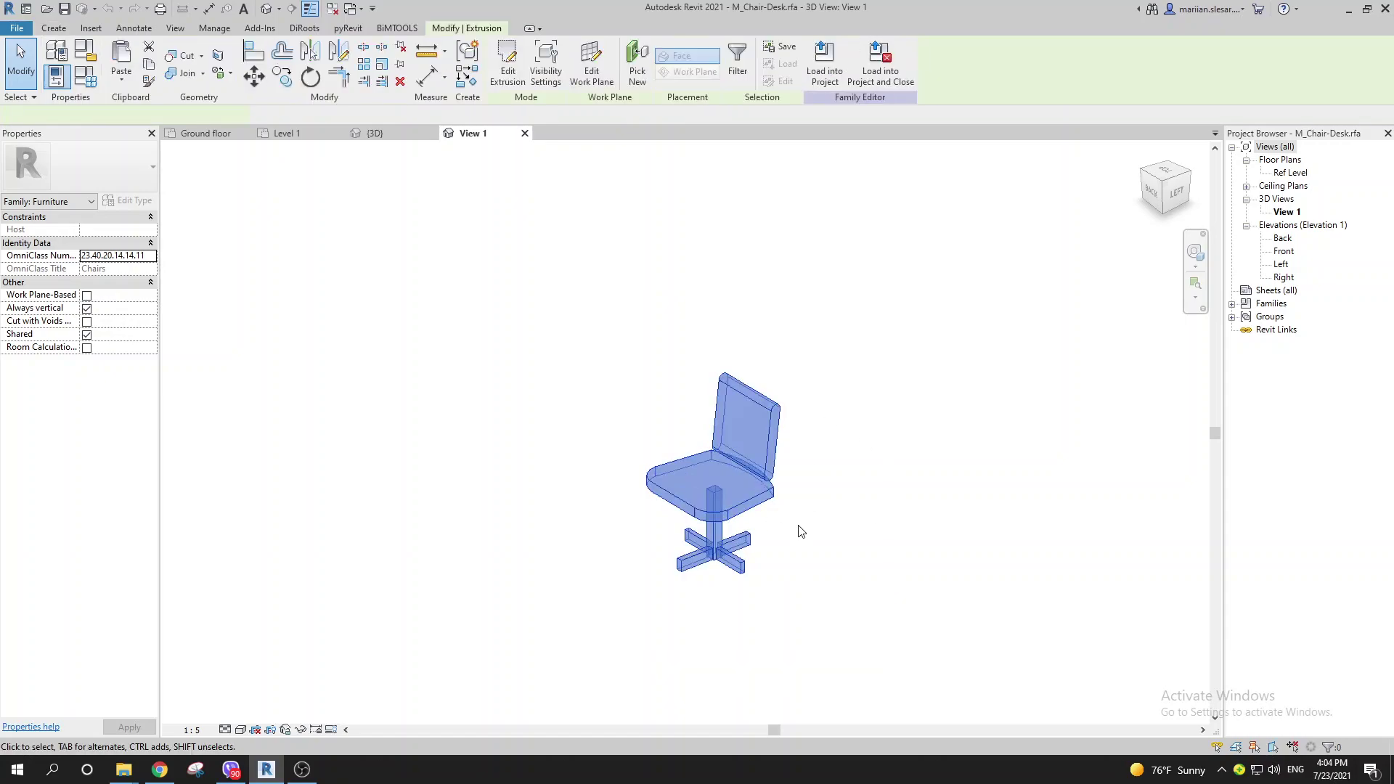
pyautogui.click(112, 295)
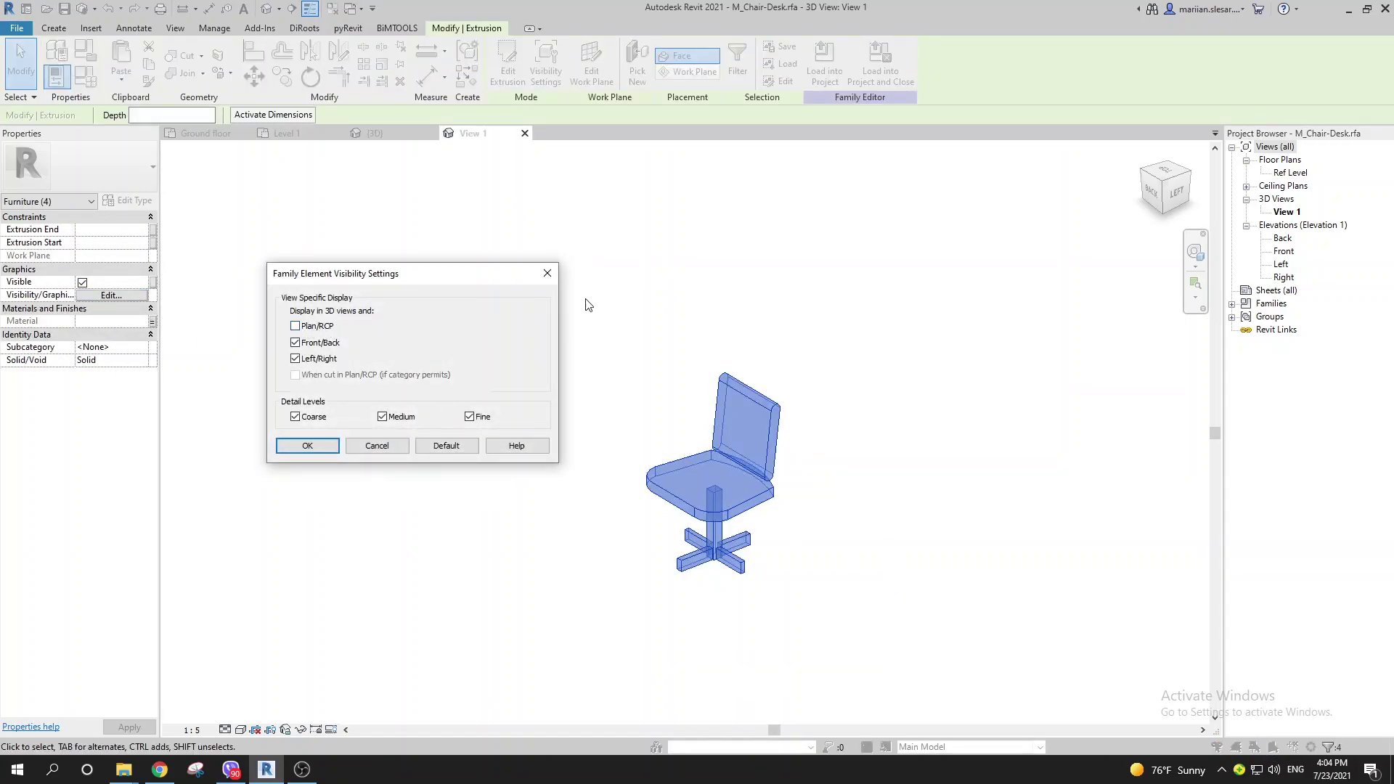
pyautogui.click(547, 273)
# - Show the chair family's Ref Level plan with Preview Visibility on and inspect the properties of the seat's masking region
pyautogui.click(1291, 172)
pyautogui.click(1294, 172)
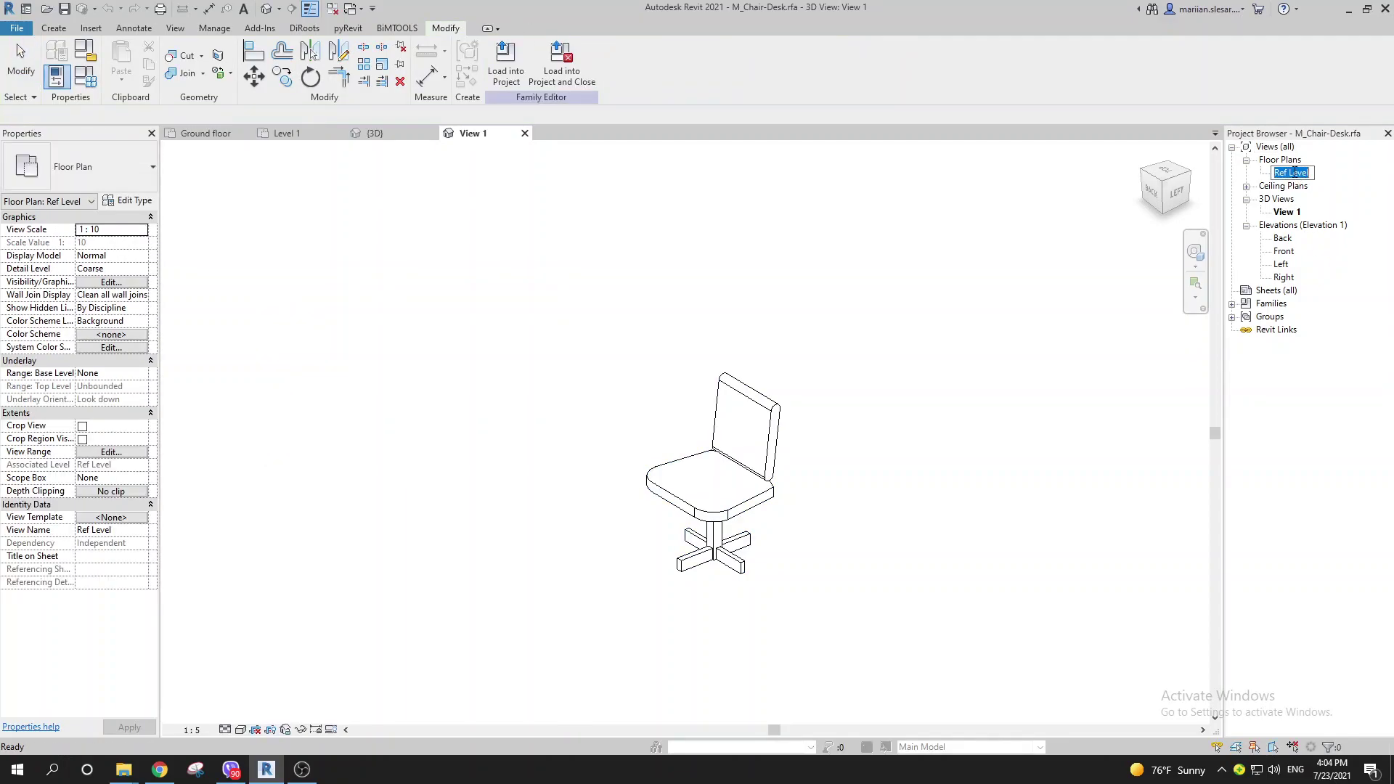
pyautogui.press('Escape')
pyautogui.press('Return')
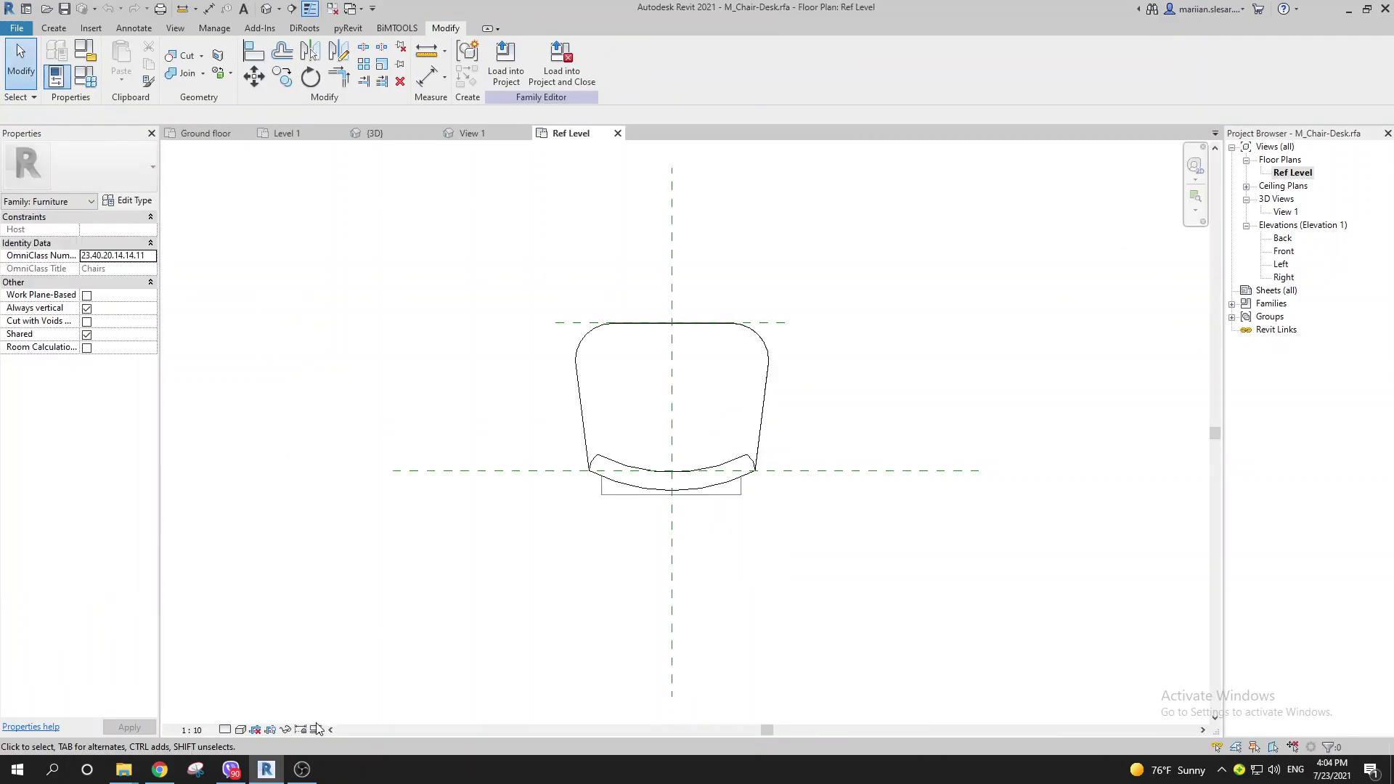
pyautogui.click(318, 730)
pyautogui.click(365, 714)
pyautogui.scroll(2, 666, 395)
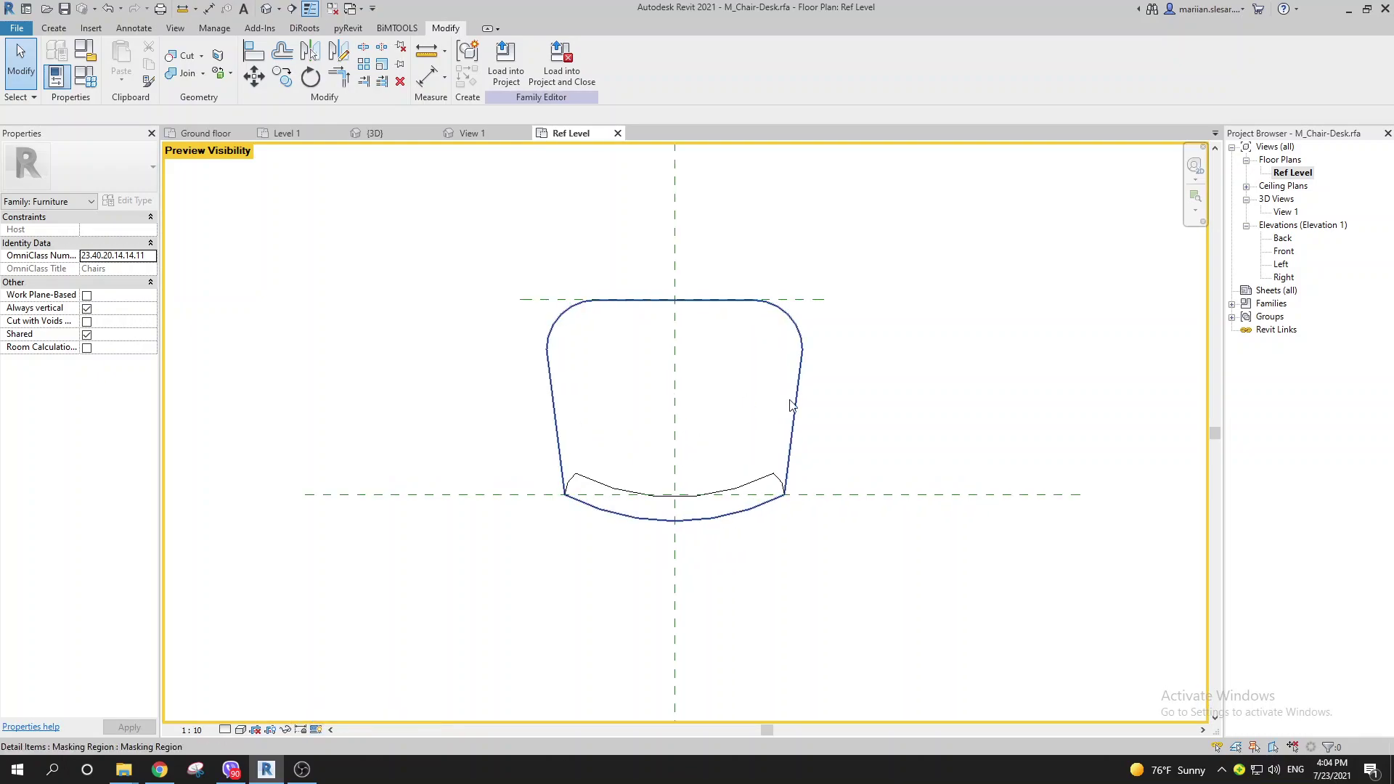
pyautogui.click(798, 419)
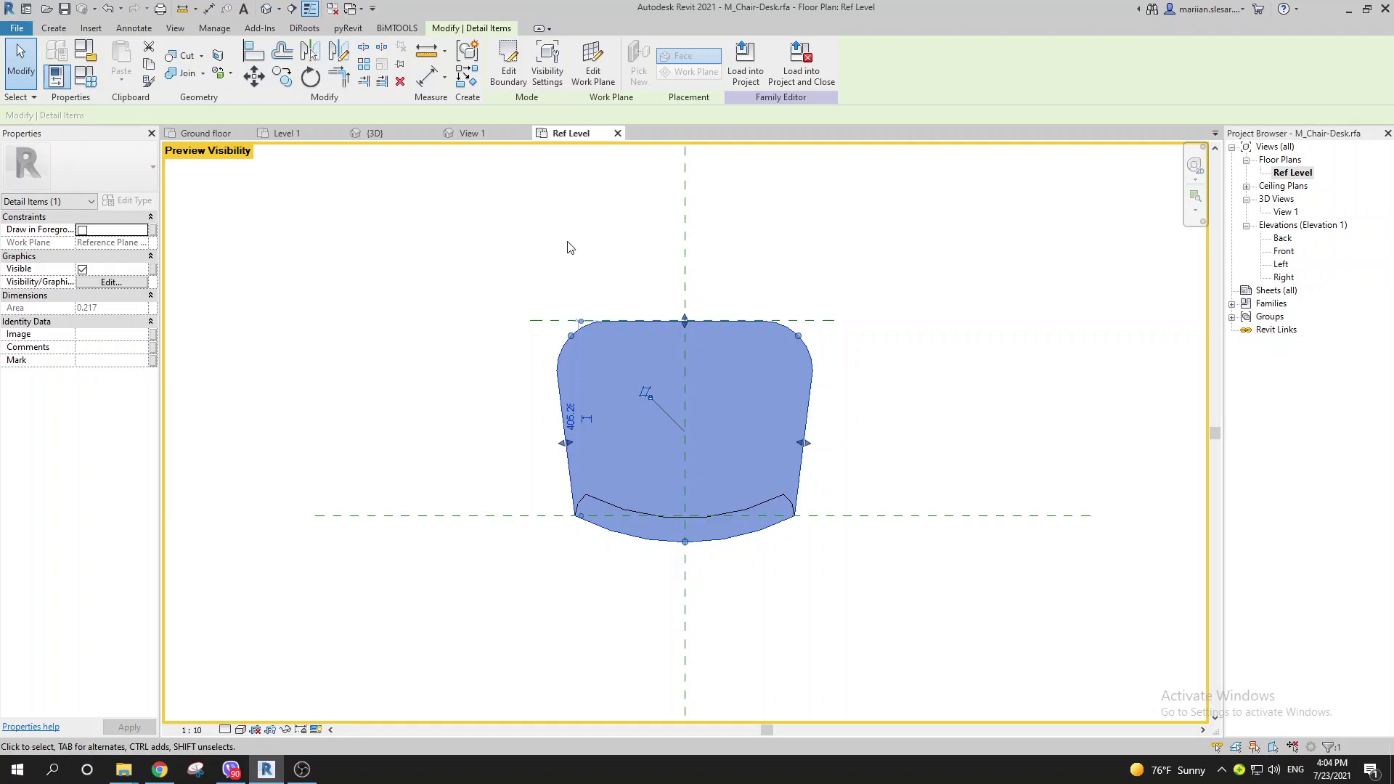
pyautogui.keyDown('ctrl'); pyautogui.scroll(1, 511, 259); pyautogui.keyUp('ctrl')
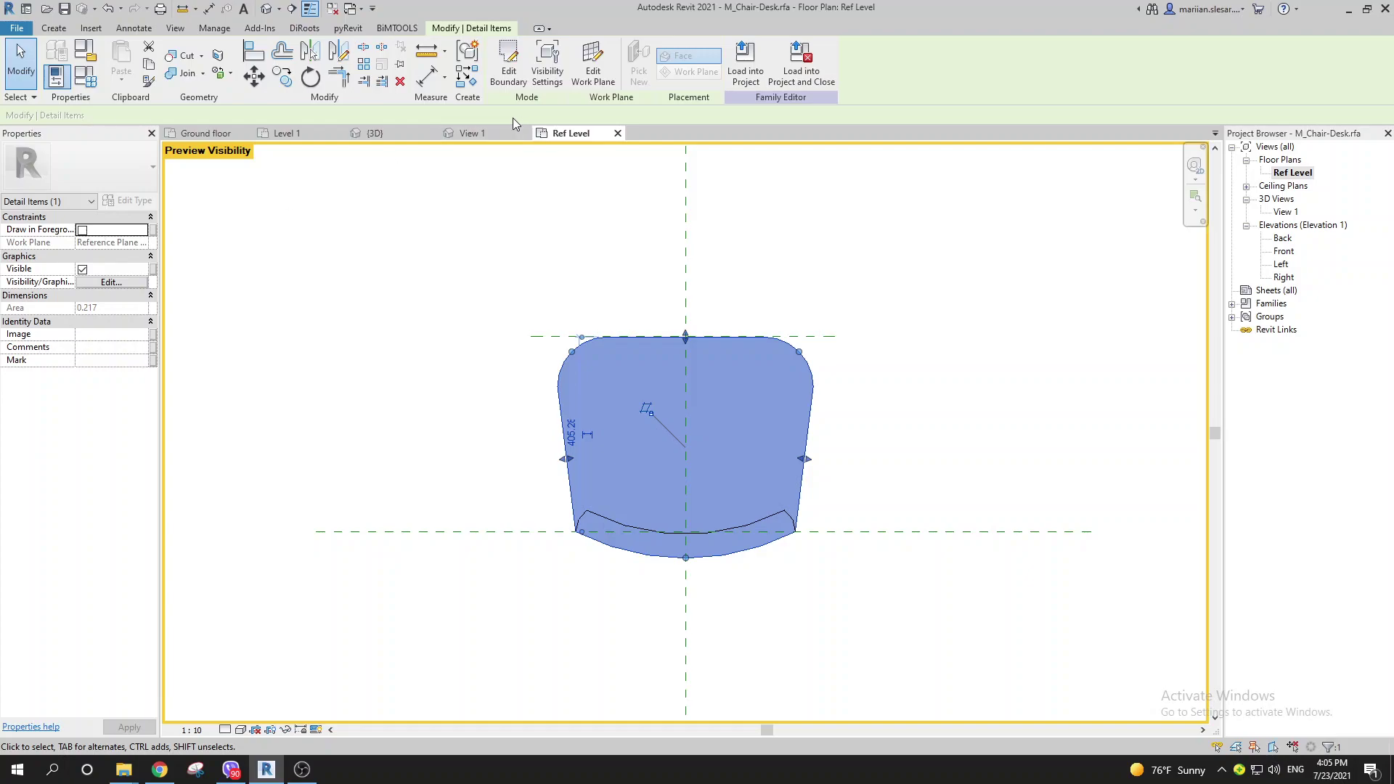
# - Delete the symbolic lines outlining the desktop in the desk family's Ground floor plan
pyautogui.click(307, 133)
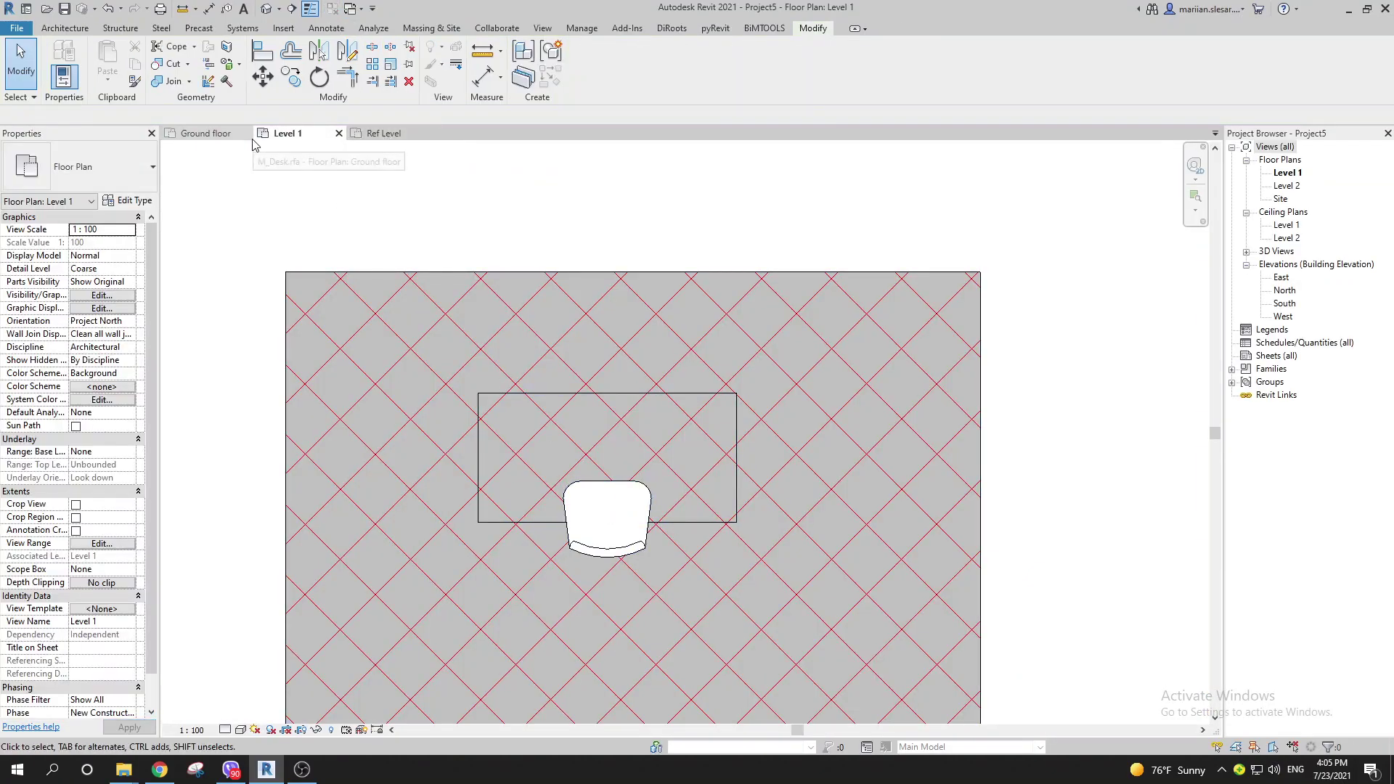
pyautogui.click(206, 132)
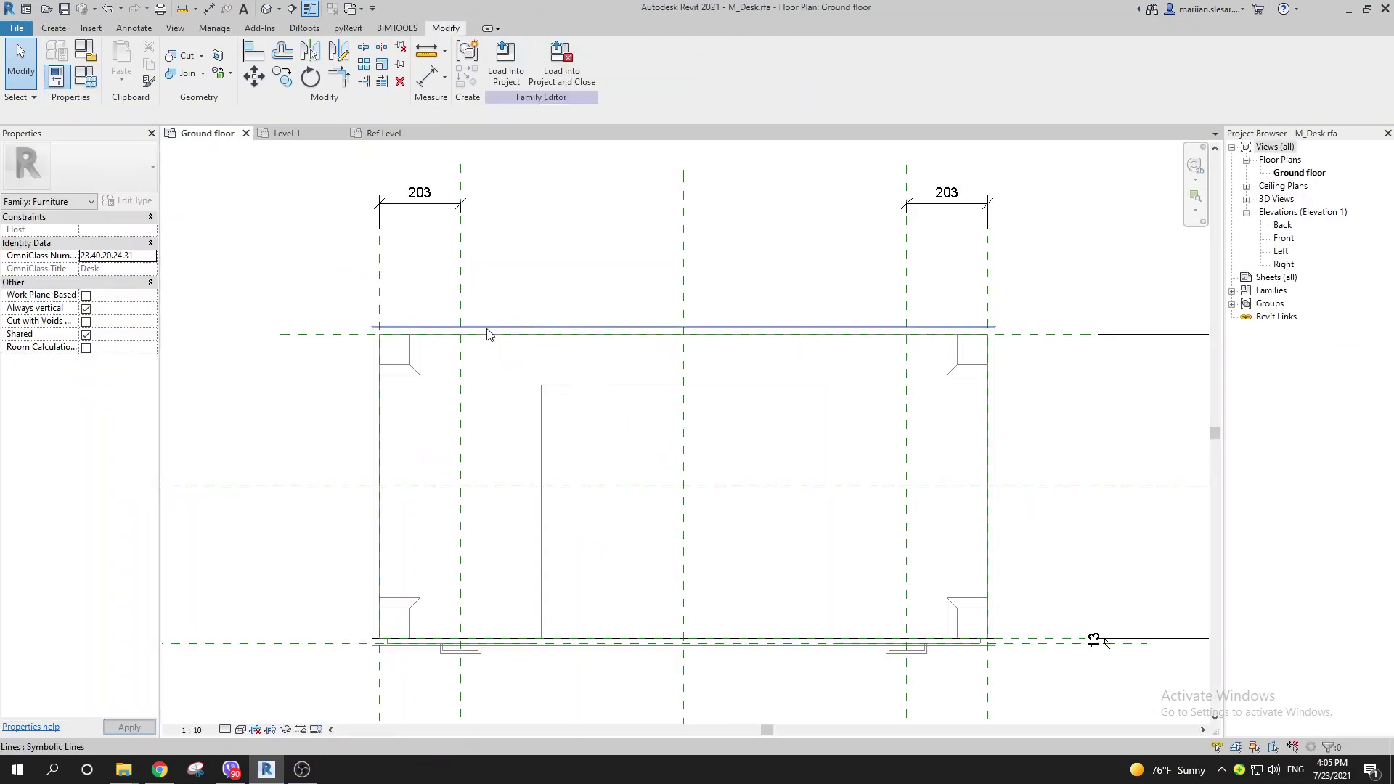
pyautogui.click(490, 333)
pyautogui.click(365, 201)
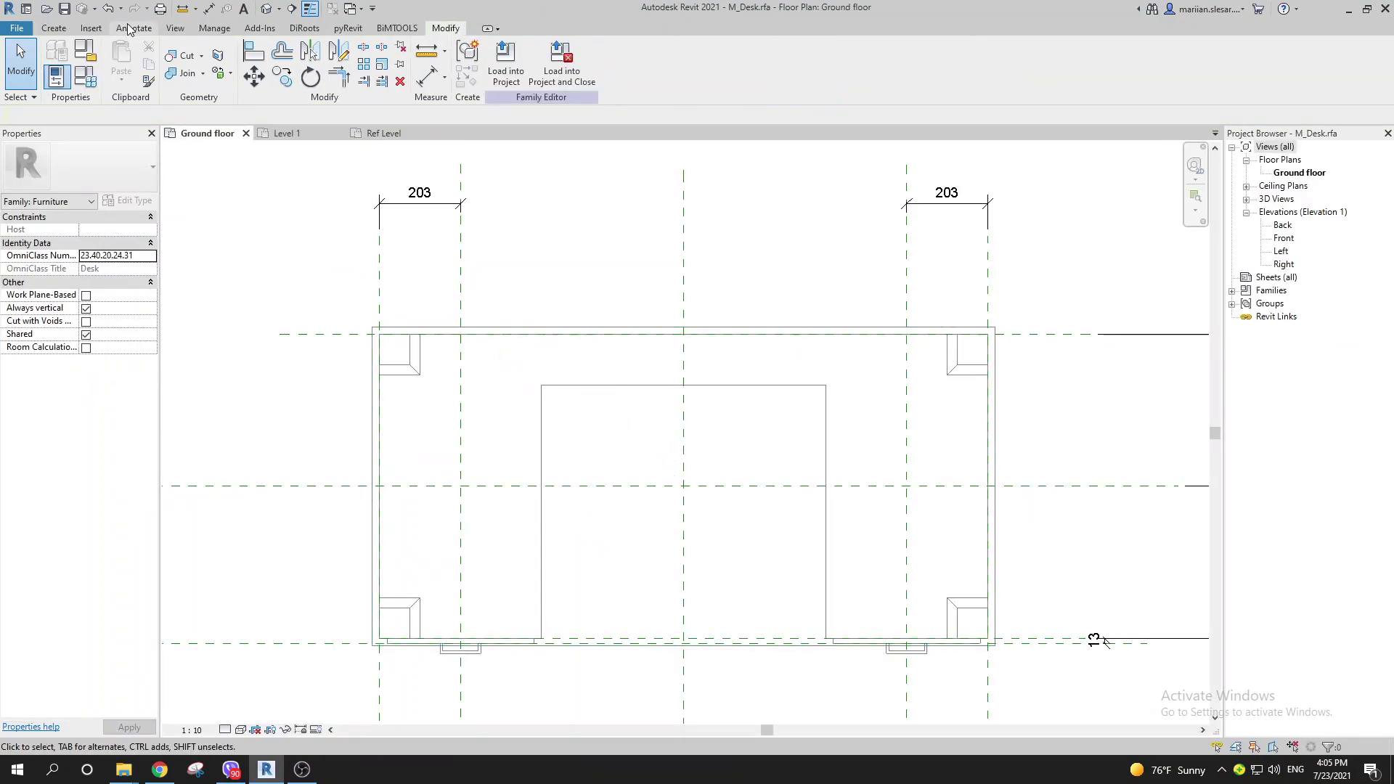
# - Create a rectangular masking region about 1563 by 781 mm over the desktop outline, with Draw in Foreground off
pyautogui.click(133, 27)
pyautogui.click(394, 73)
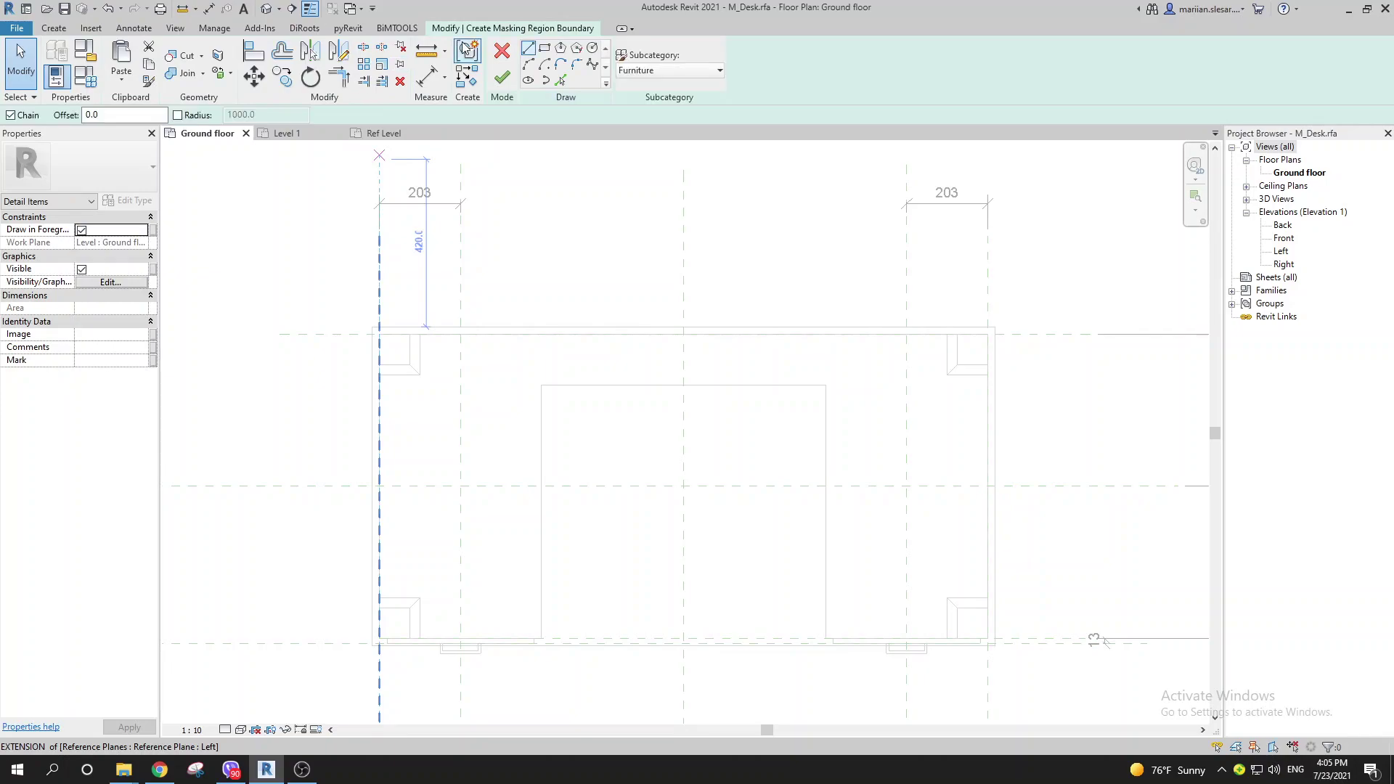
pyautogui.click(544, 50)
pyautogui.click(372, 328)
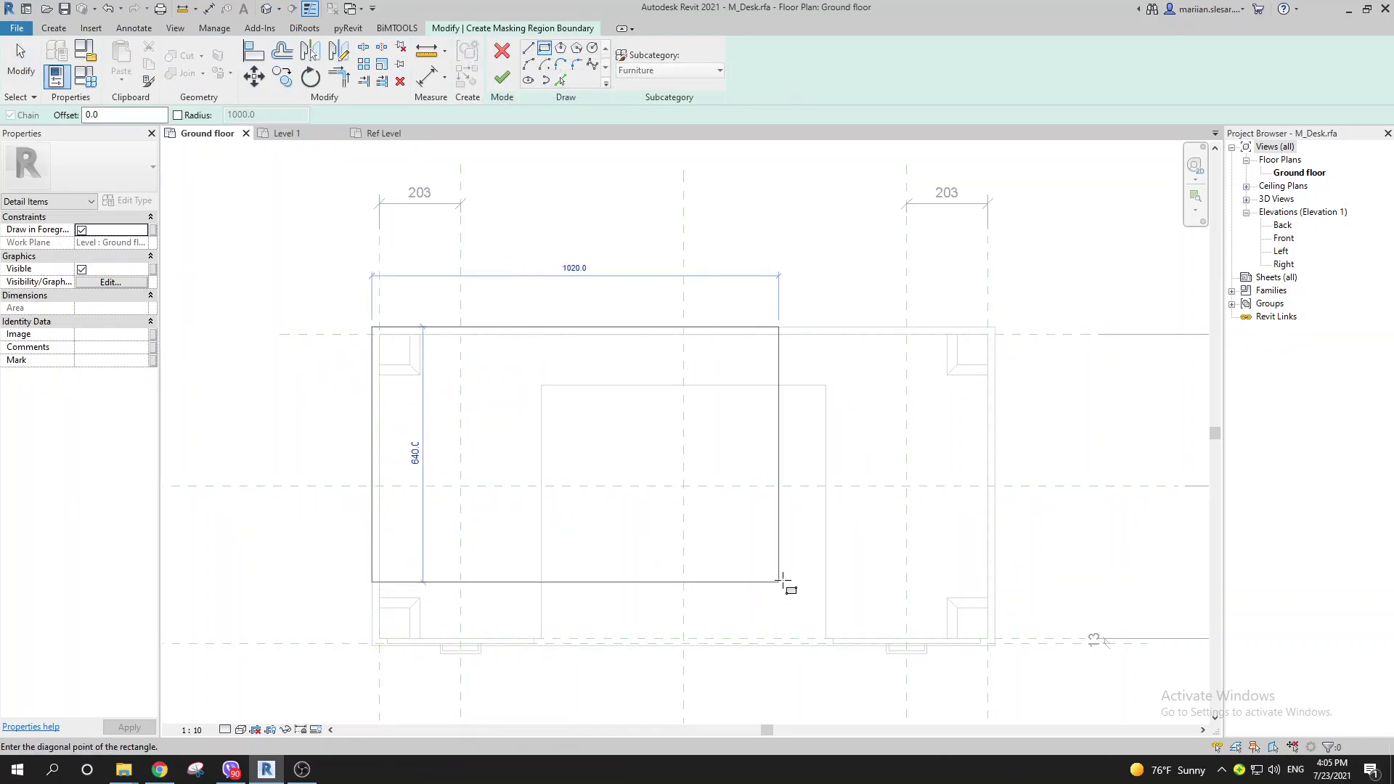
pyautogui.press('Escape')
pyautogui.press('Escape')
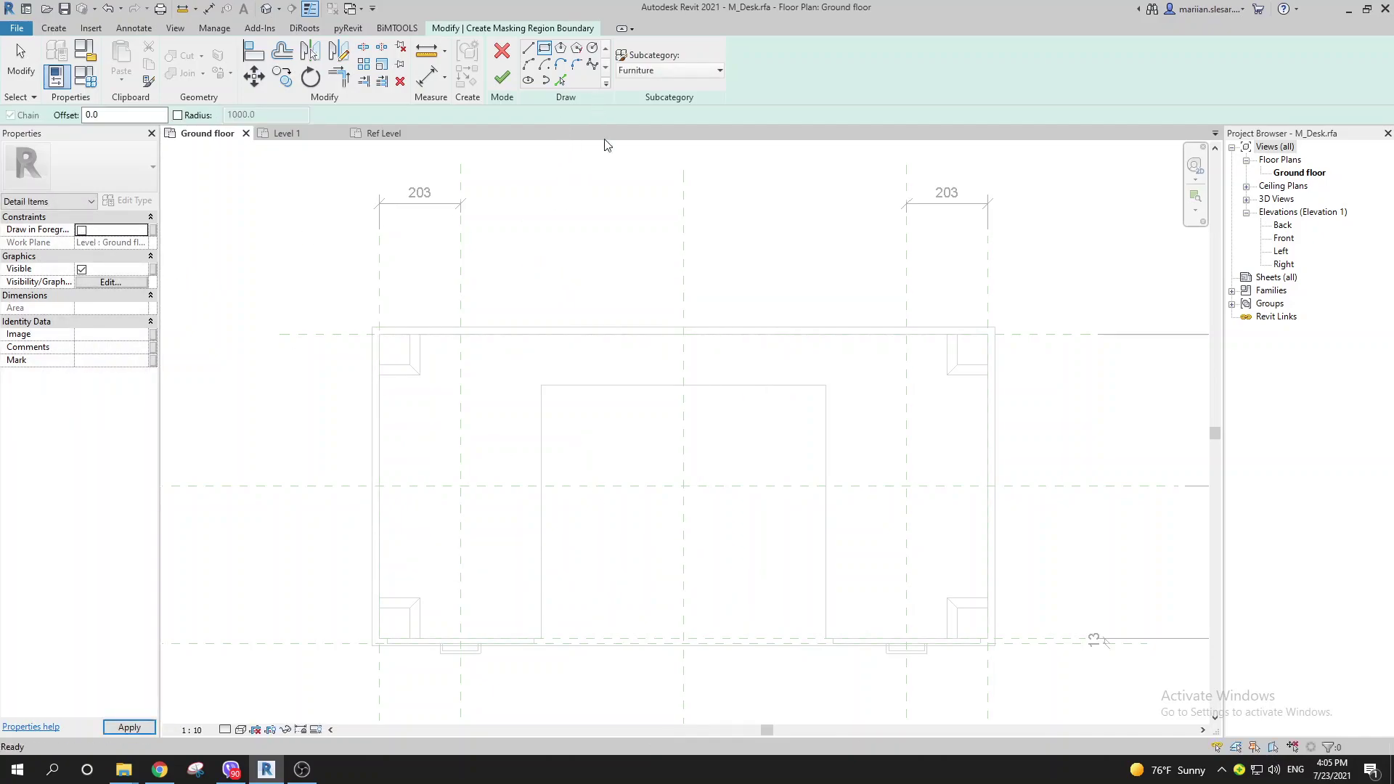
pyautogui.click(372, 327)
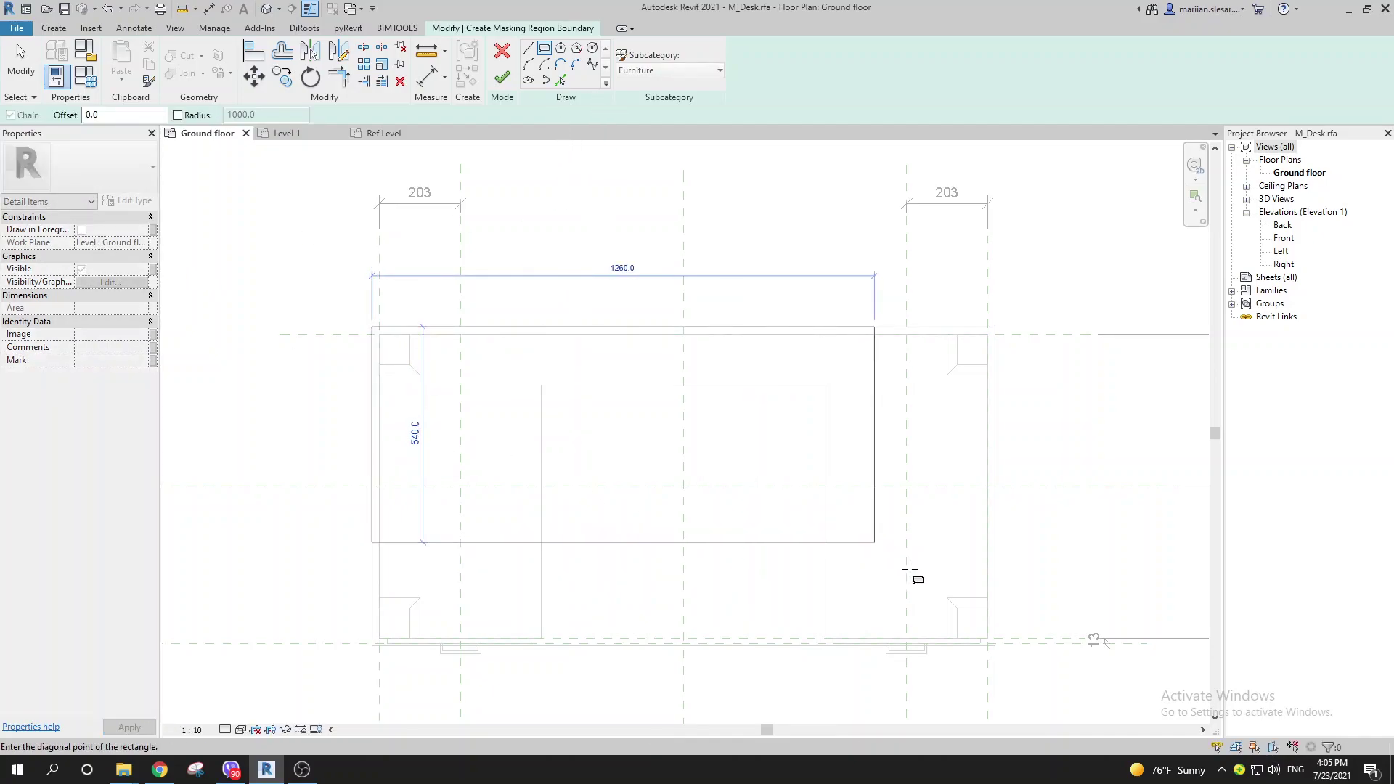
pyautogui.click(995, 638)
pyautogui.press('Escape')
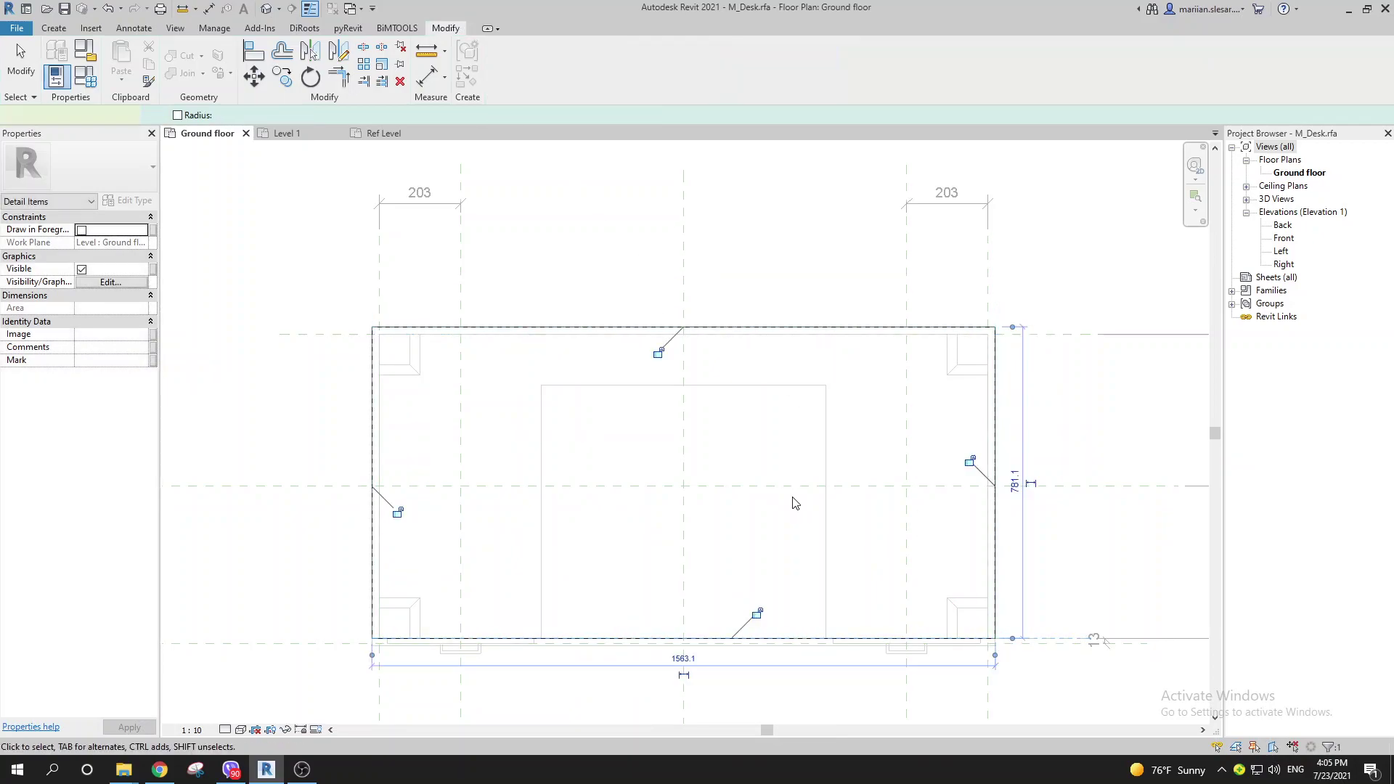
# - Change the desk masking region's work plane to Reference Plane : Countertop
pyautogui.click(593, 65)
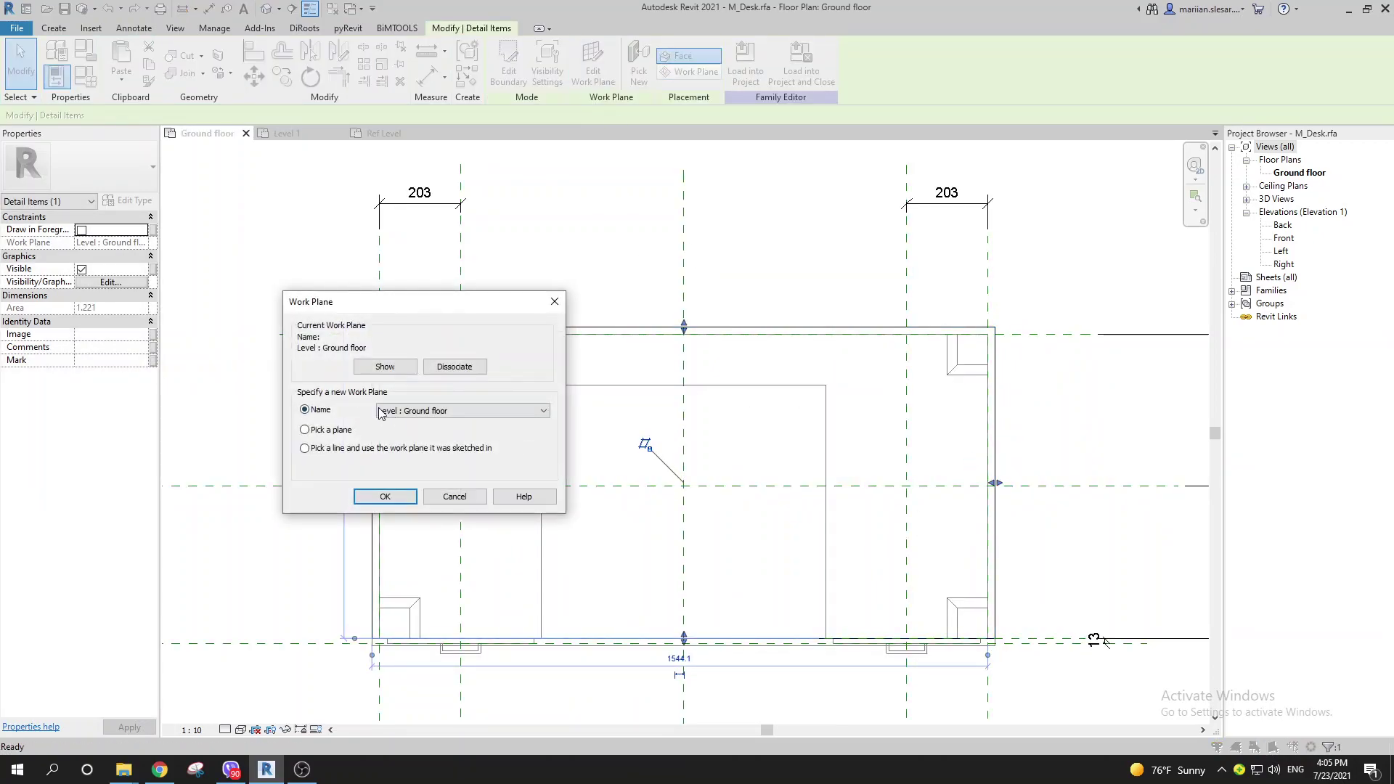
pyautogui.click(379, 411)
pyautogui.click(437, 434)
pyautogui.click(385, 497)
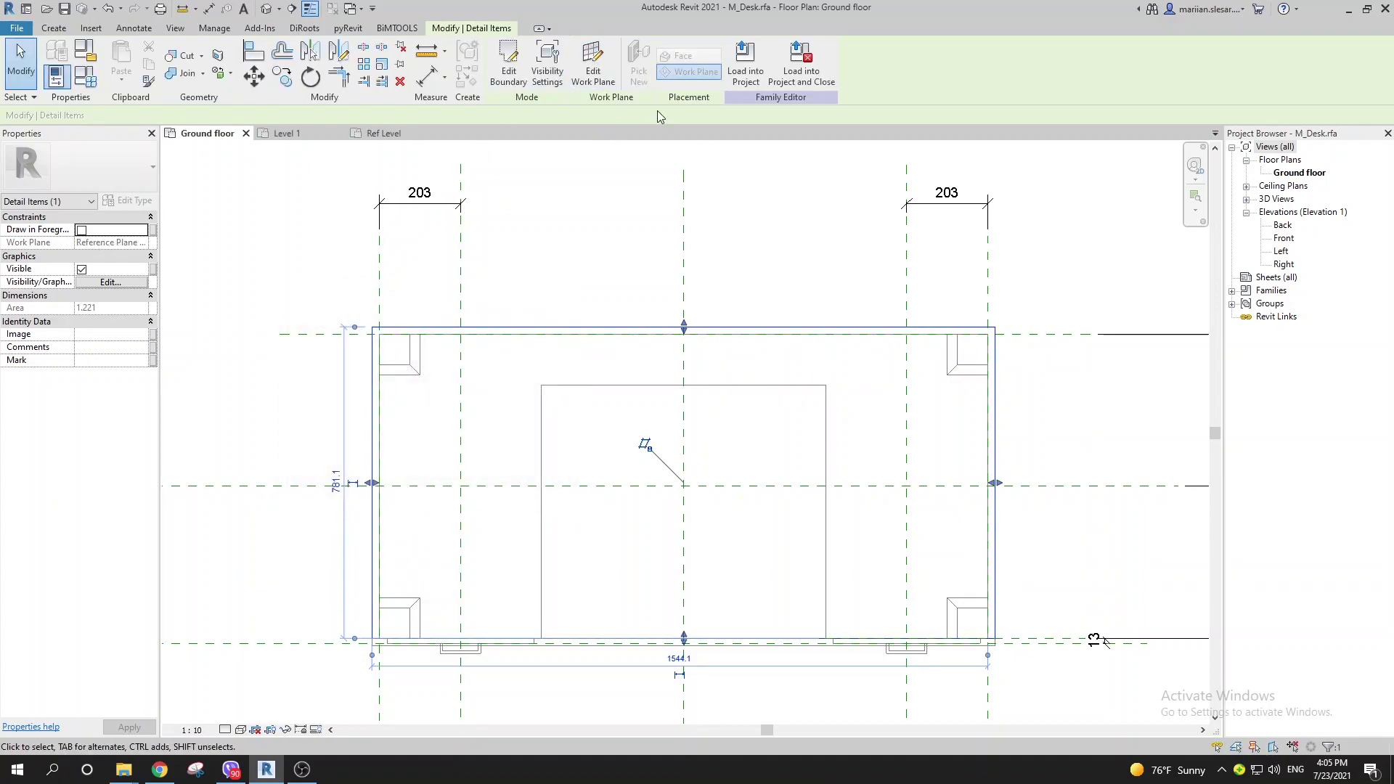
# - Load the desk family into Project5, overwriting the existing version, and inspect how the desk covers the chair in the Level 1 plan
pyautogui.click(746, 64)
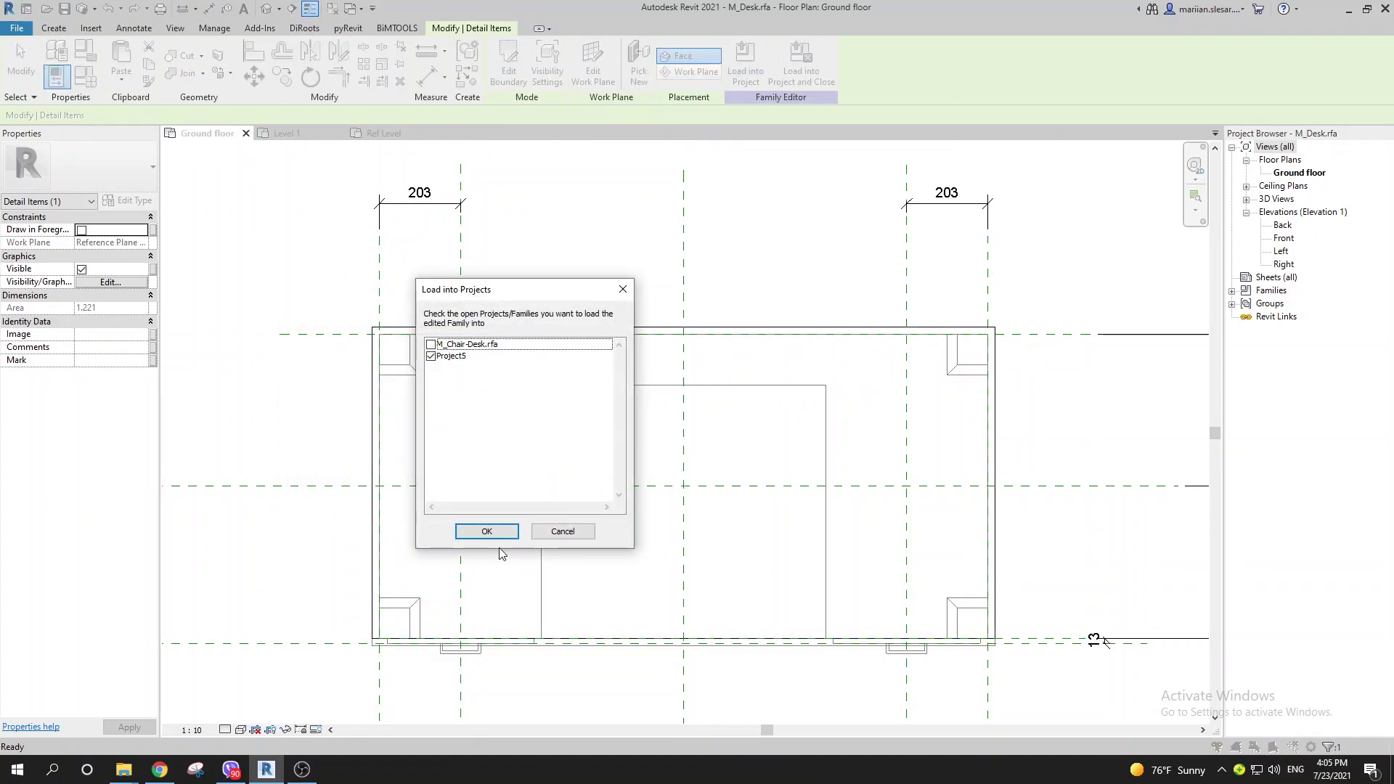
pyautogui.click(489, 532)
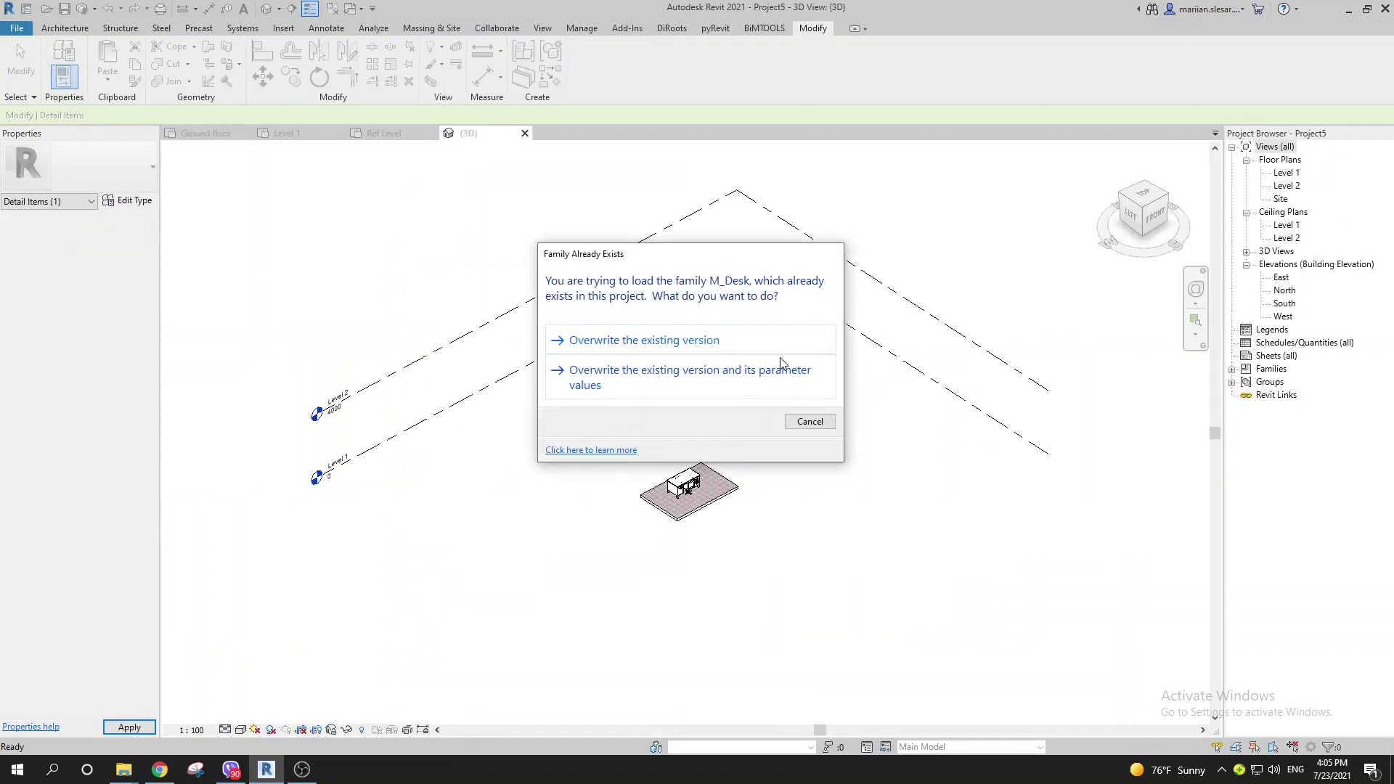
pyautogui.click(779, 362)
pyautogui.doubleClick(1287, 173)
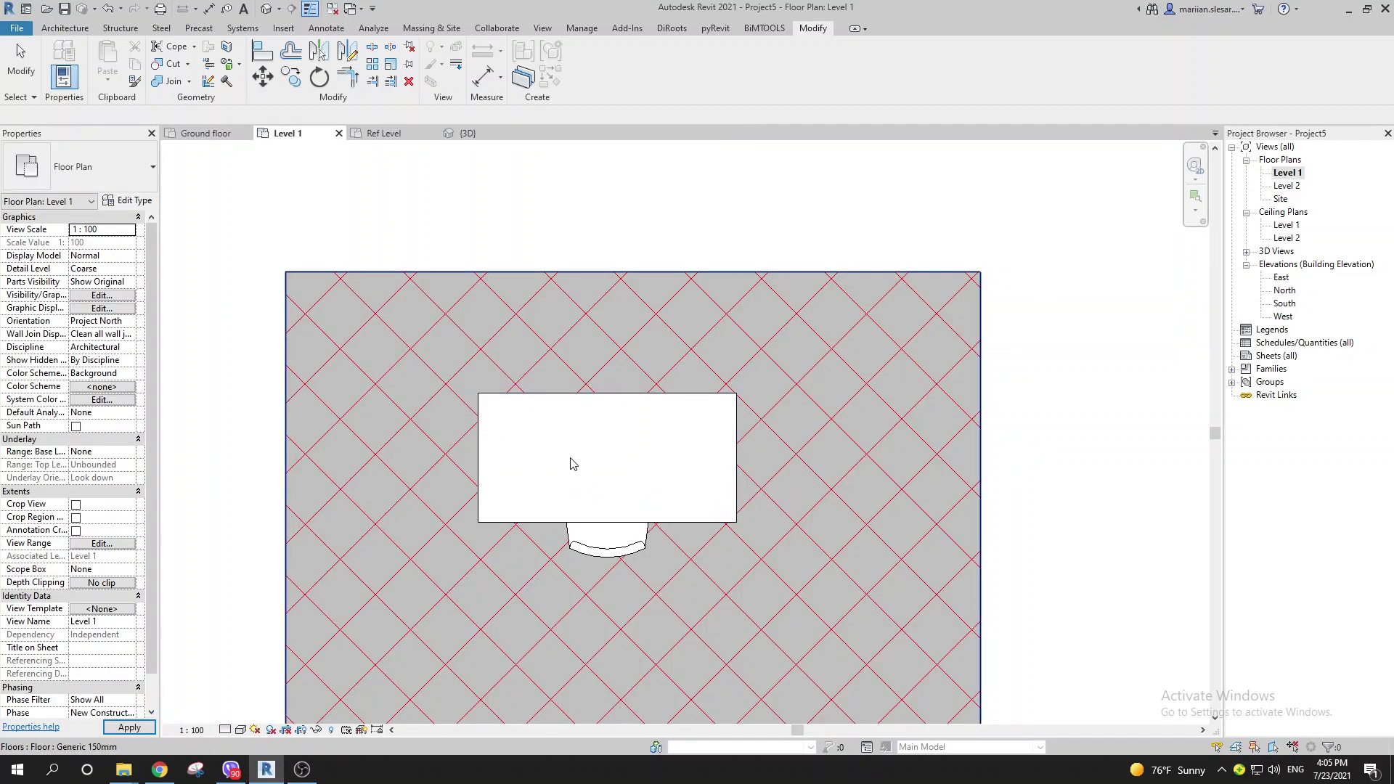
pyautogui.scroll(2, 594, 552)
pyautogui.click(590, 547)
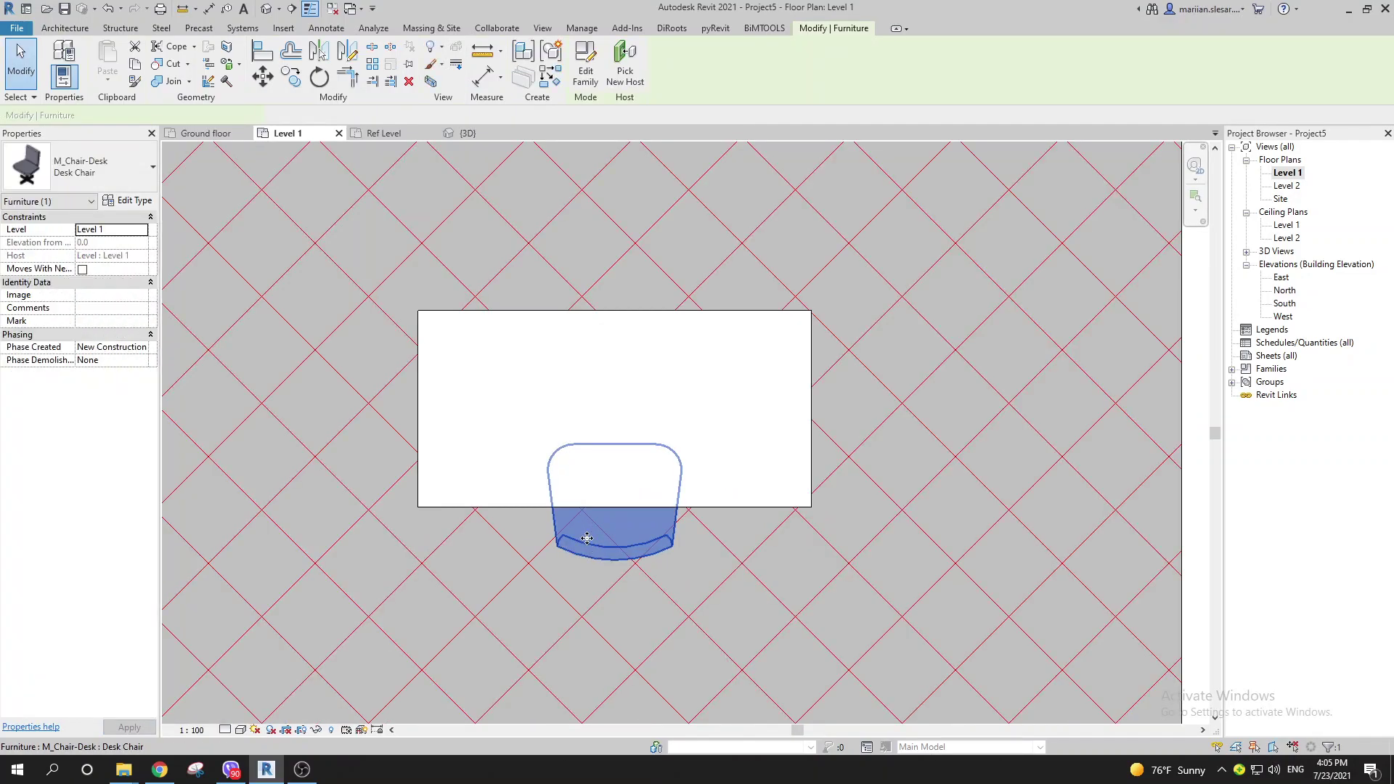
pyautogui.scroll(1, 556, 516)
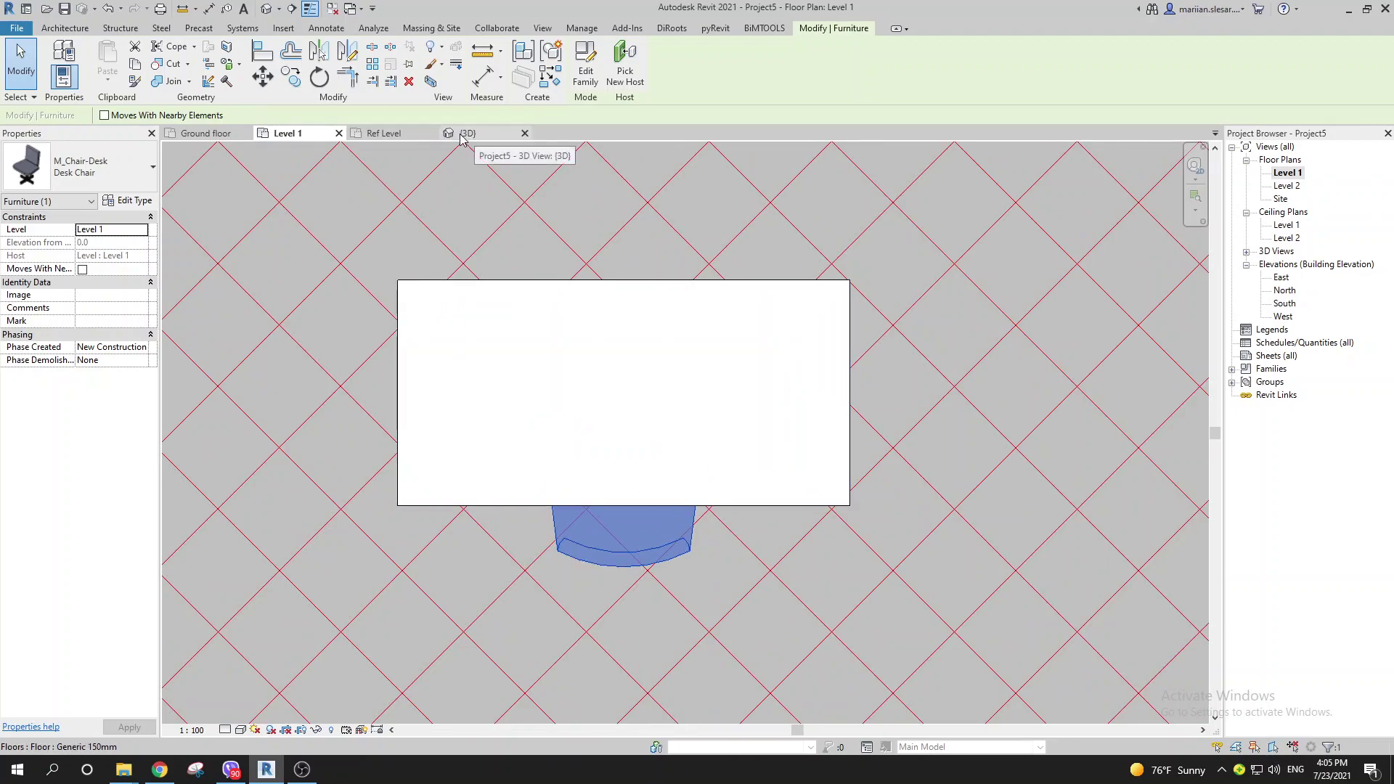
# - Turn on Draw in Foreground for the masking region in the chair family's Ref Level plan
pyautogui.click(362, 135)
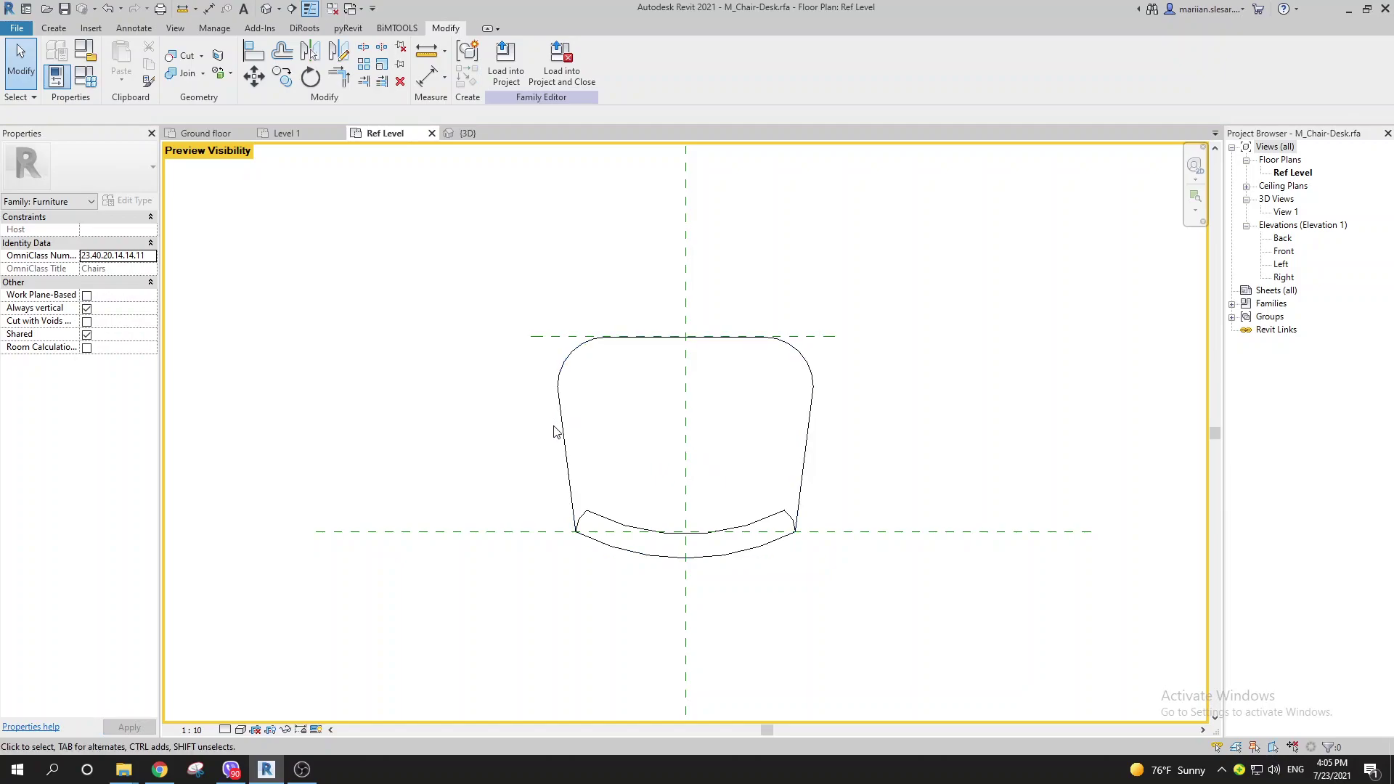
pyautogui.click(568, 433)
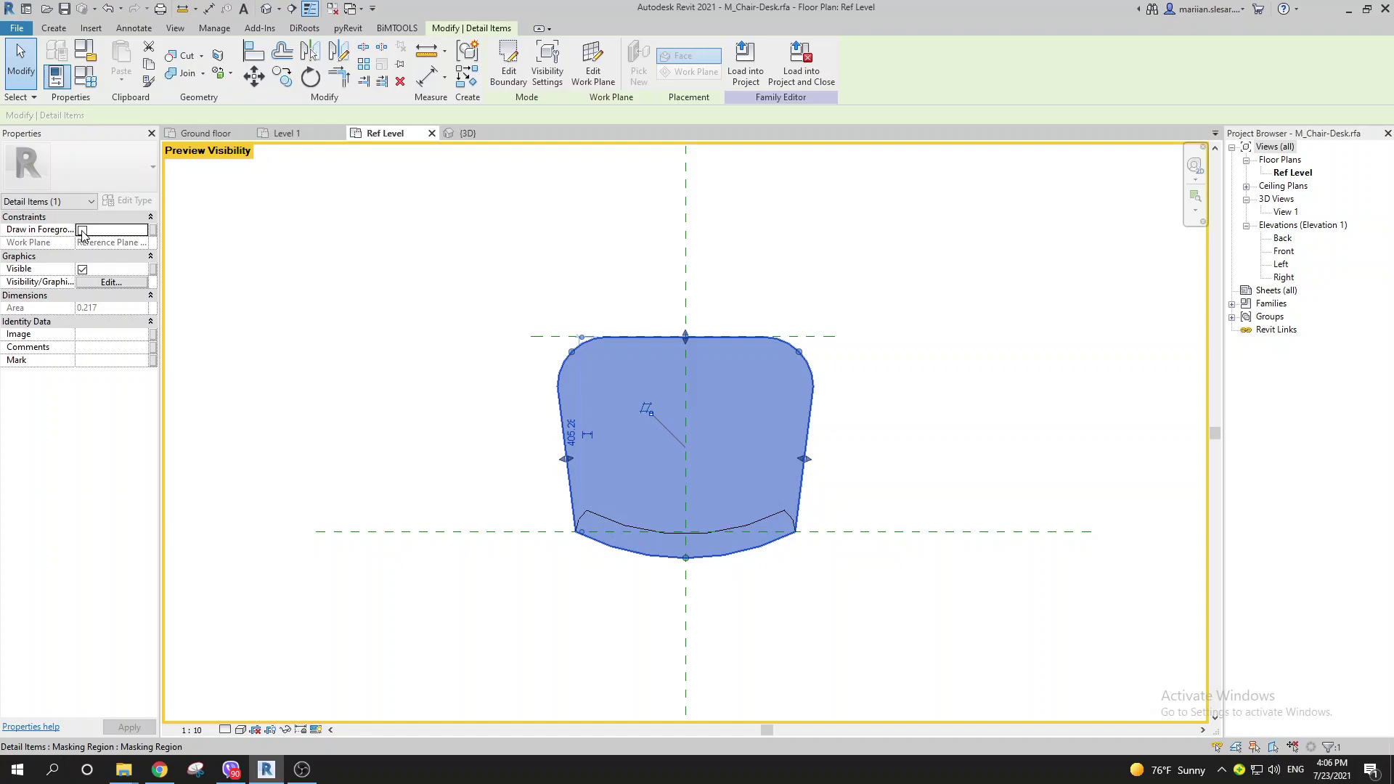
pyautogui.click(395, 439)
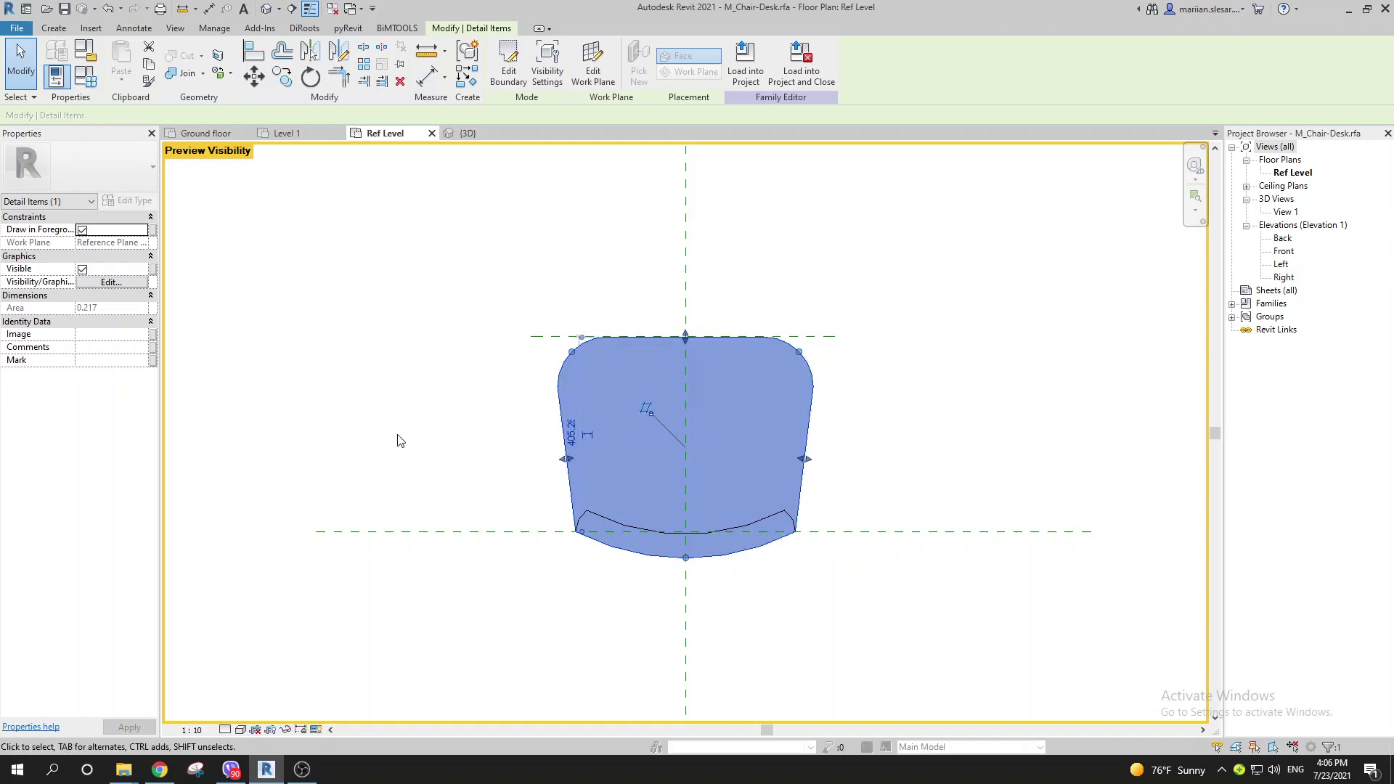
# - Load the edited chair family into Project5, overwriting the existing version
pyautogui.click(508, 73)
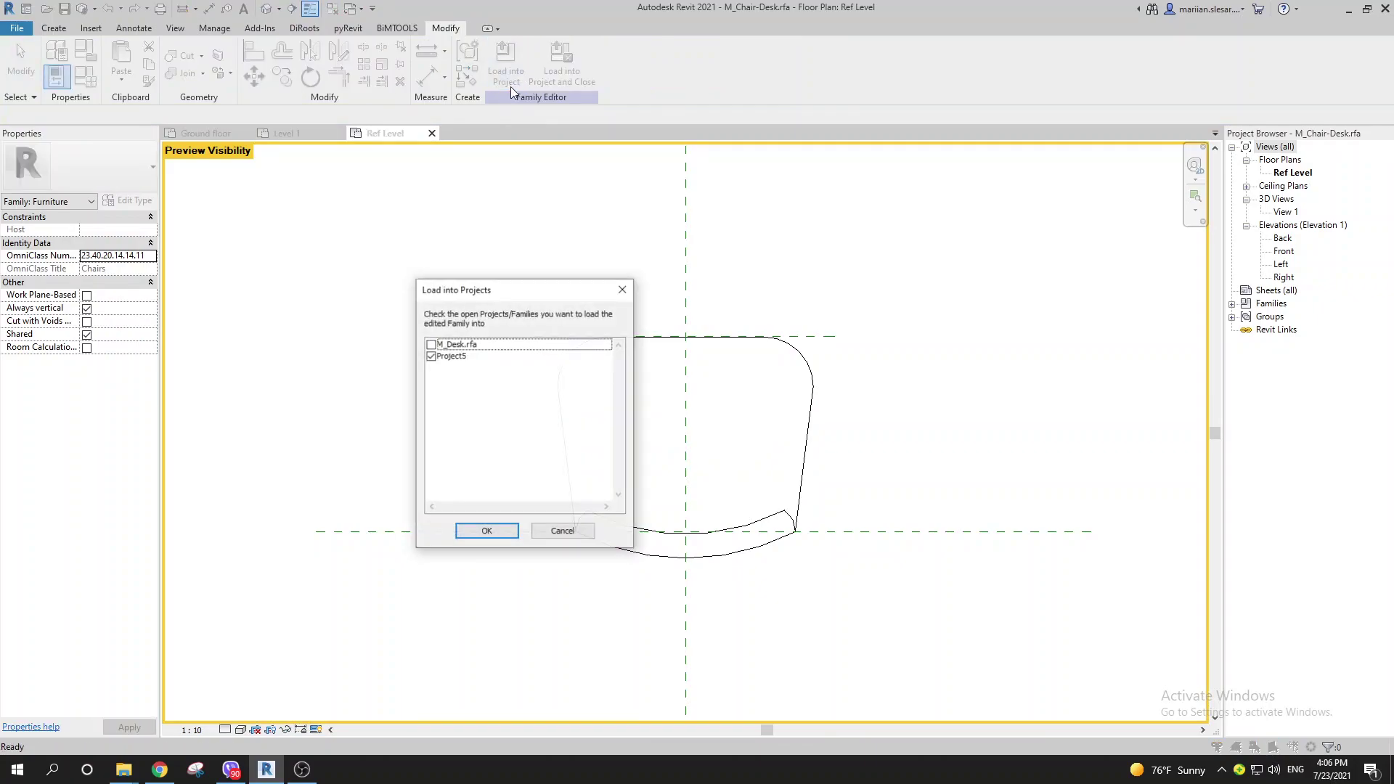
pyautogui.click(716, 281)
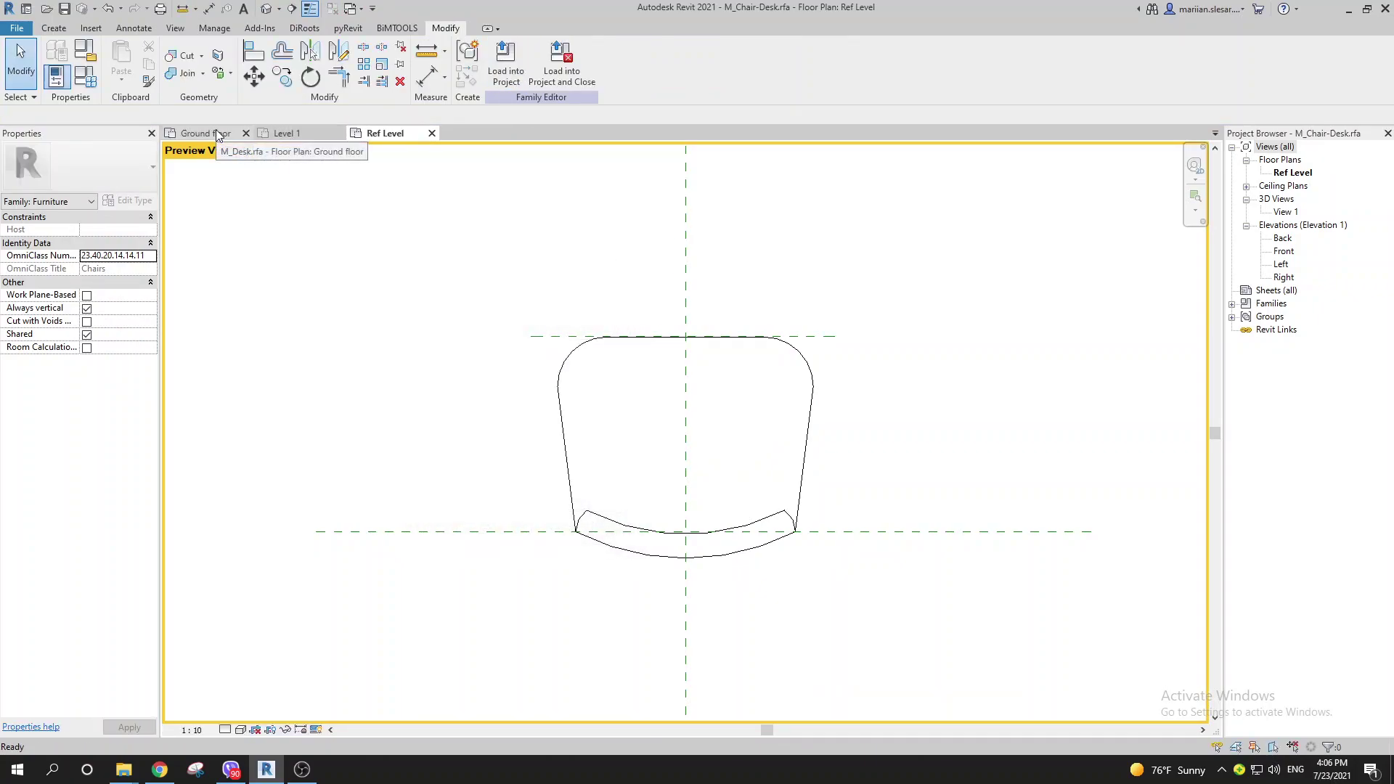
pyautogui.click(283, 133)
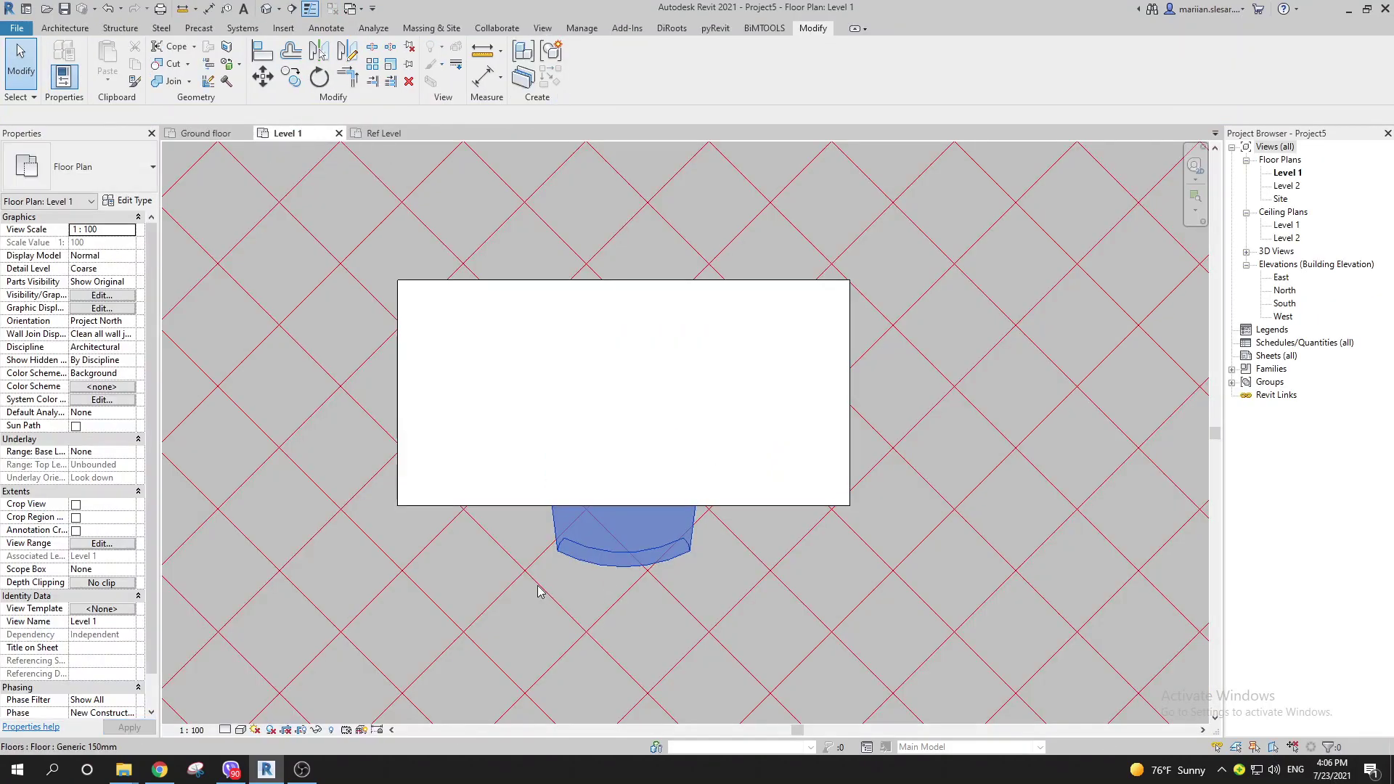
pyautogui.click(608, 548)
pyautogui.press('Escape')
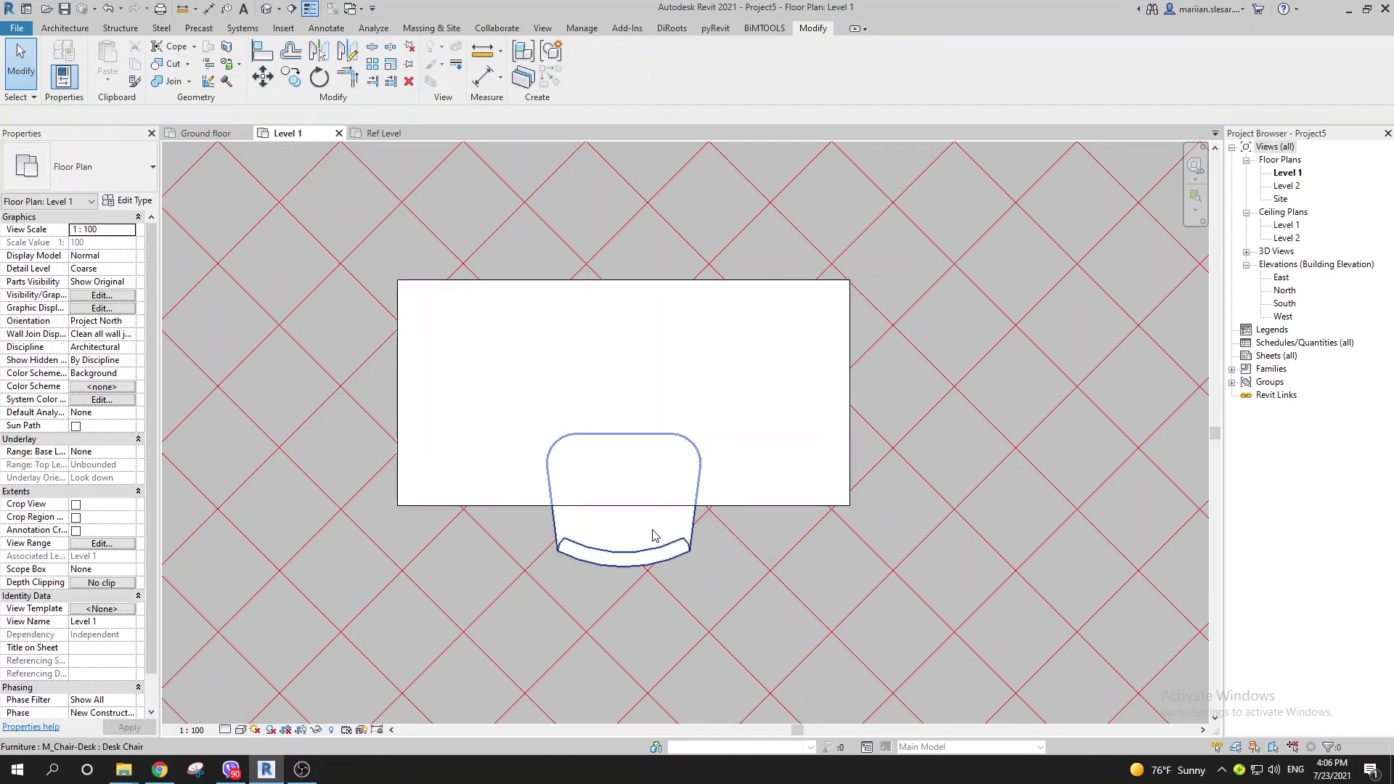
pyautogui.click(379, 133)
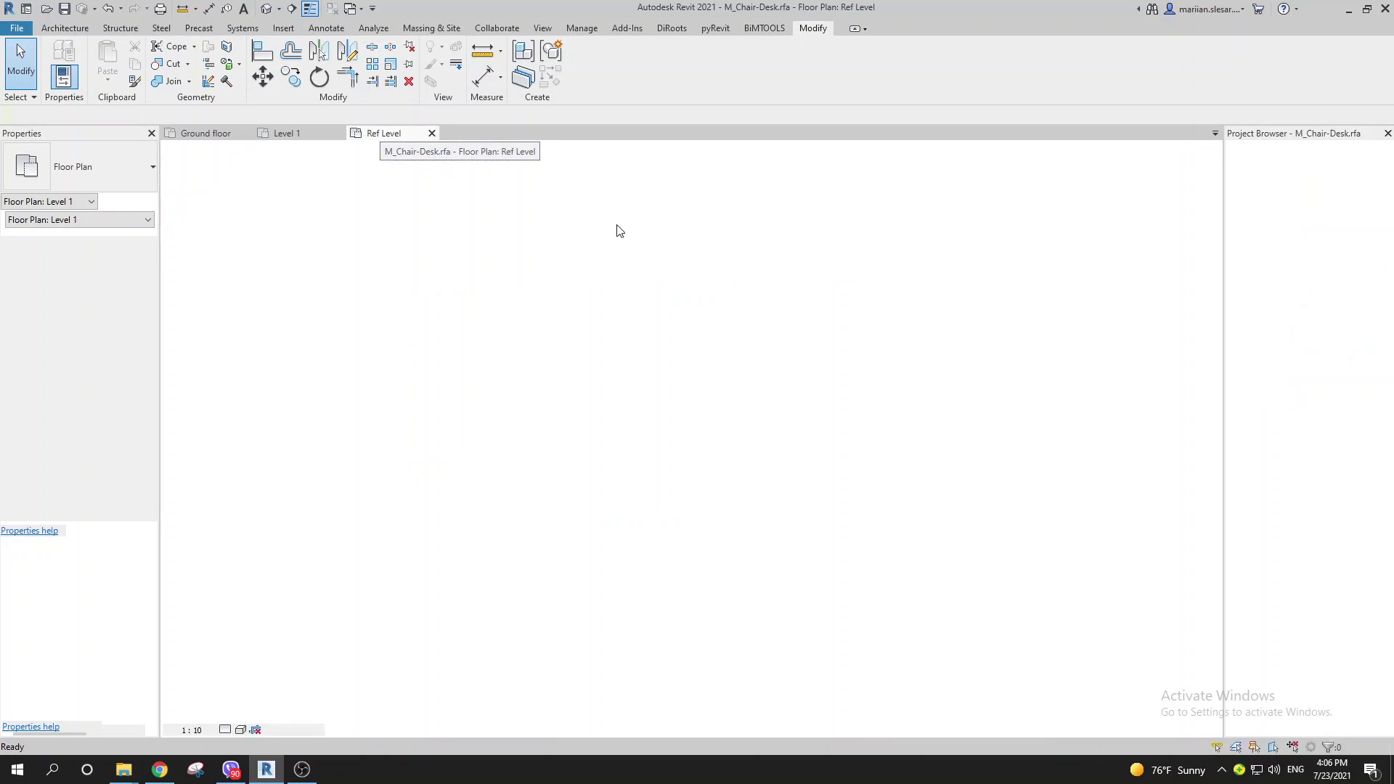
pyautogui.click(516, 76)
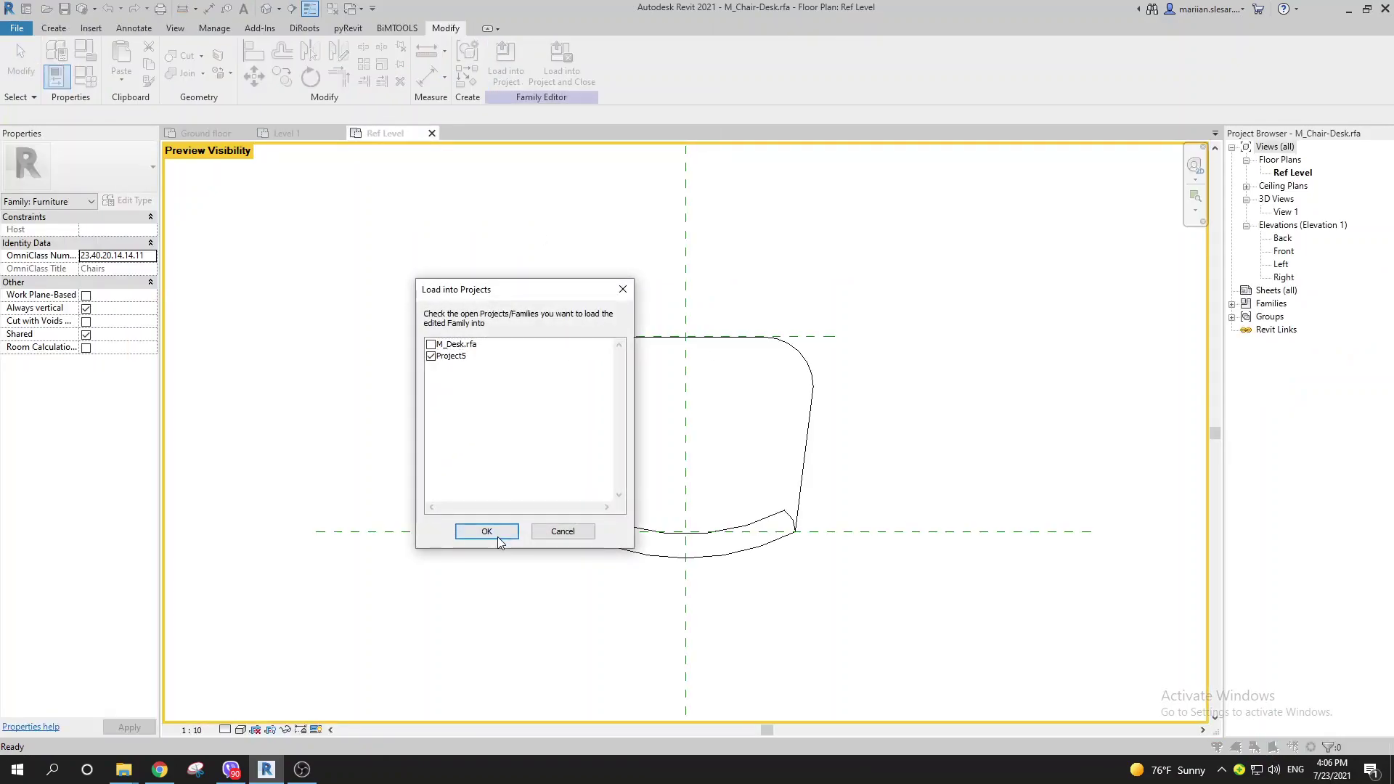
pyautogui.click(498, 538)
pyautogui.click(646, 336)
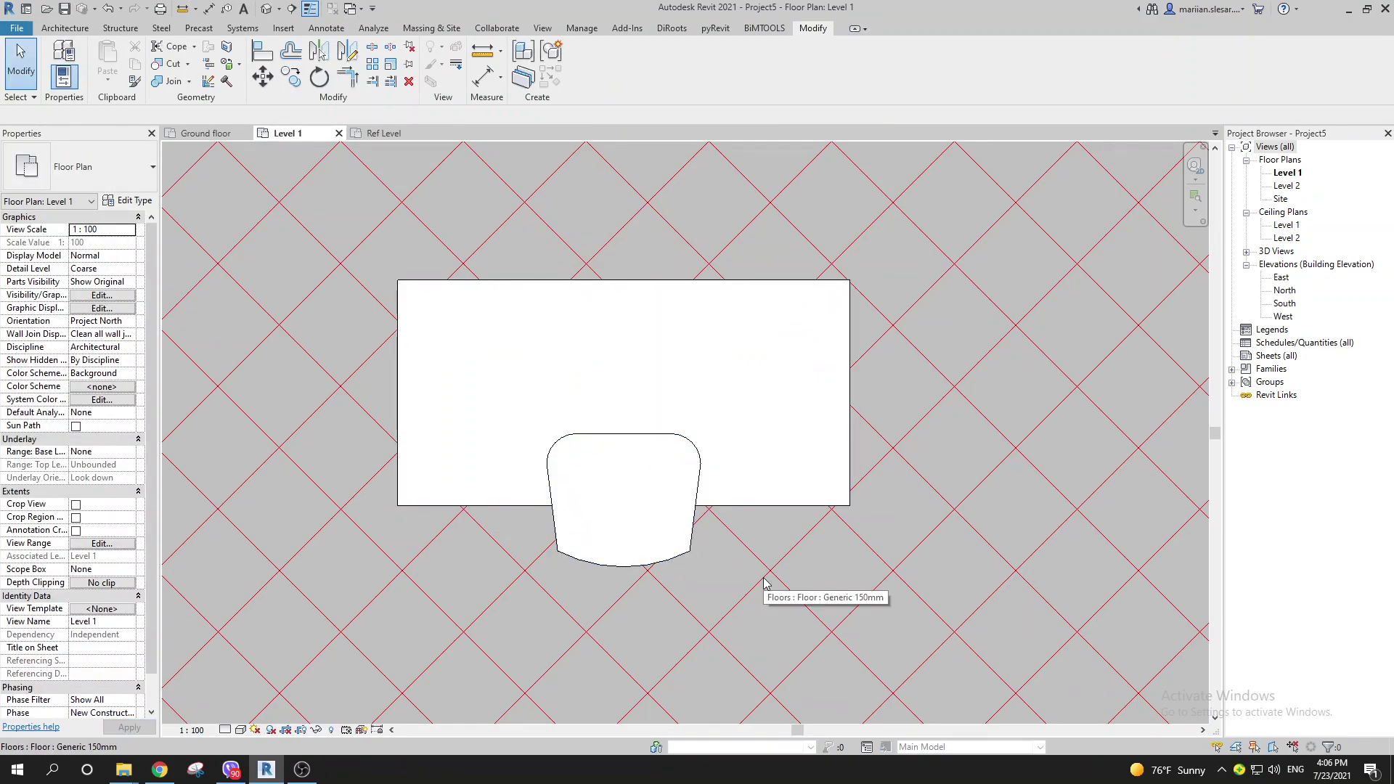
# - Examine how the chair, desk and floor pattern overlap in the Level 1 plan
pyautogui.scroll(2, 610, 568)
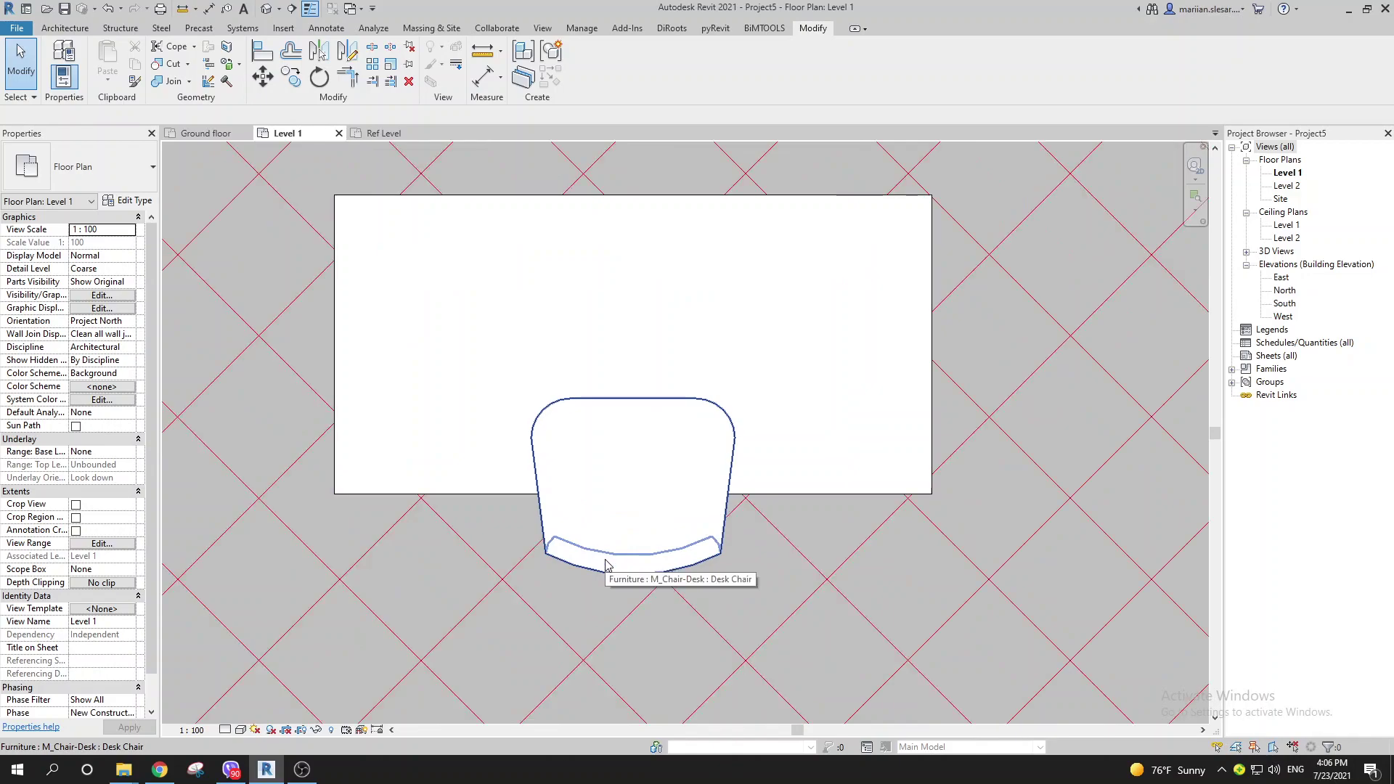
pyautogui.scroll(-2, 610, 568)
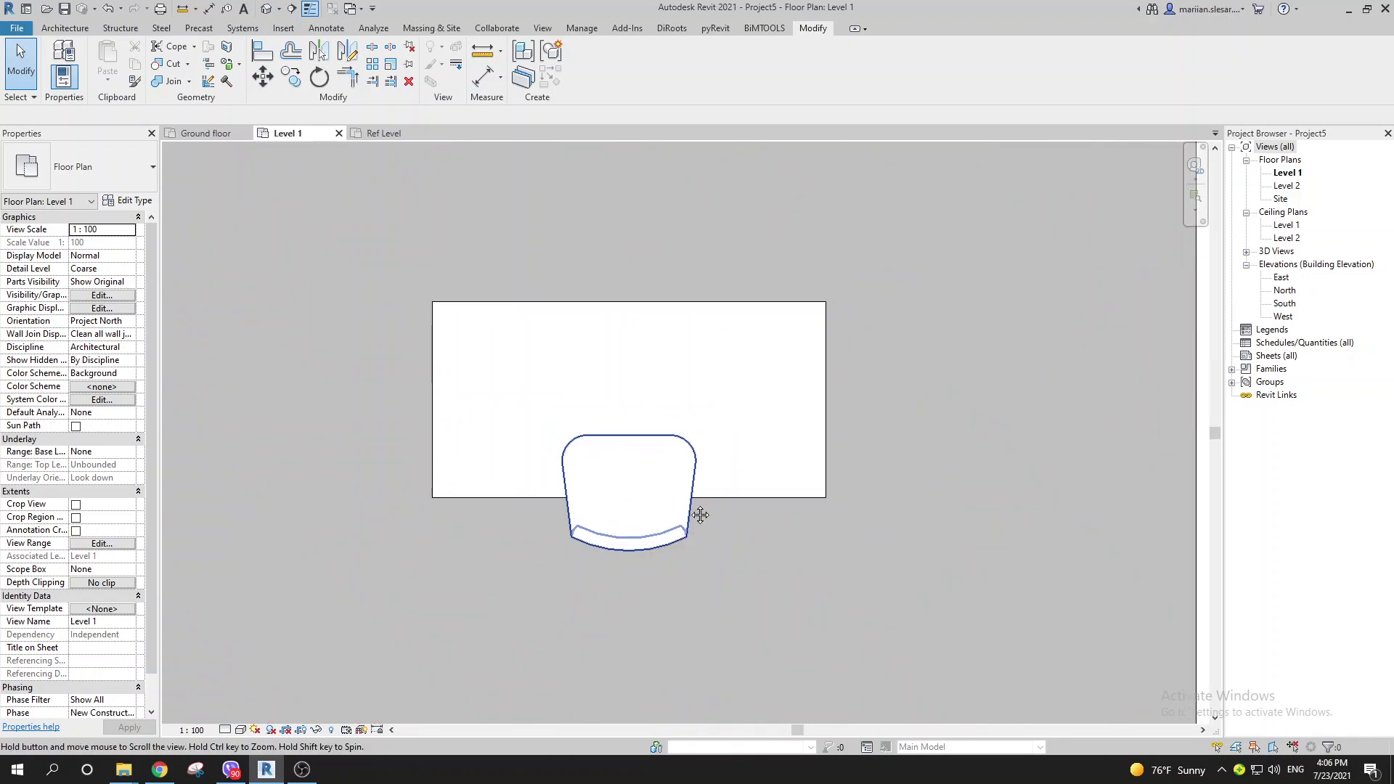
pyautogui.moveTo(701, 513); pyautogui.dragTo(728, 474, button='middle')
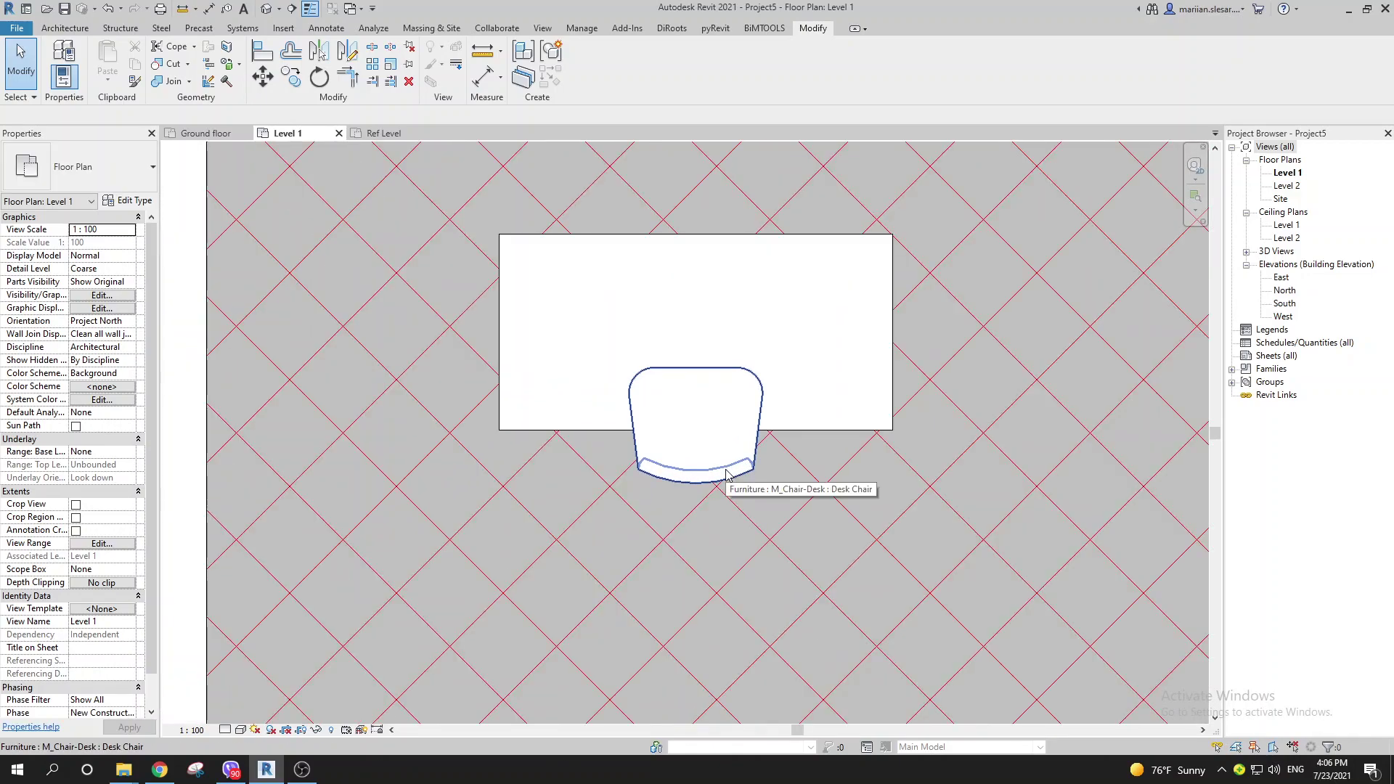
pyautogui.scroll(-3, 727, 474)
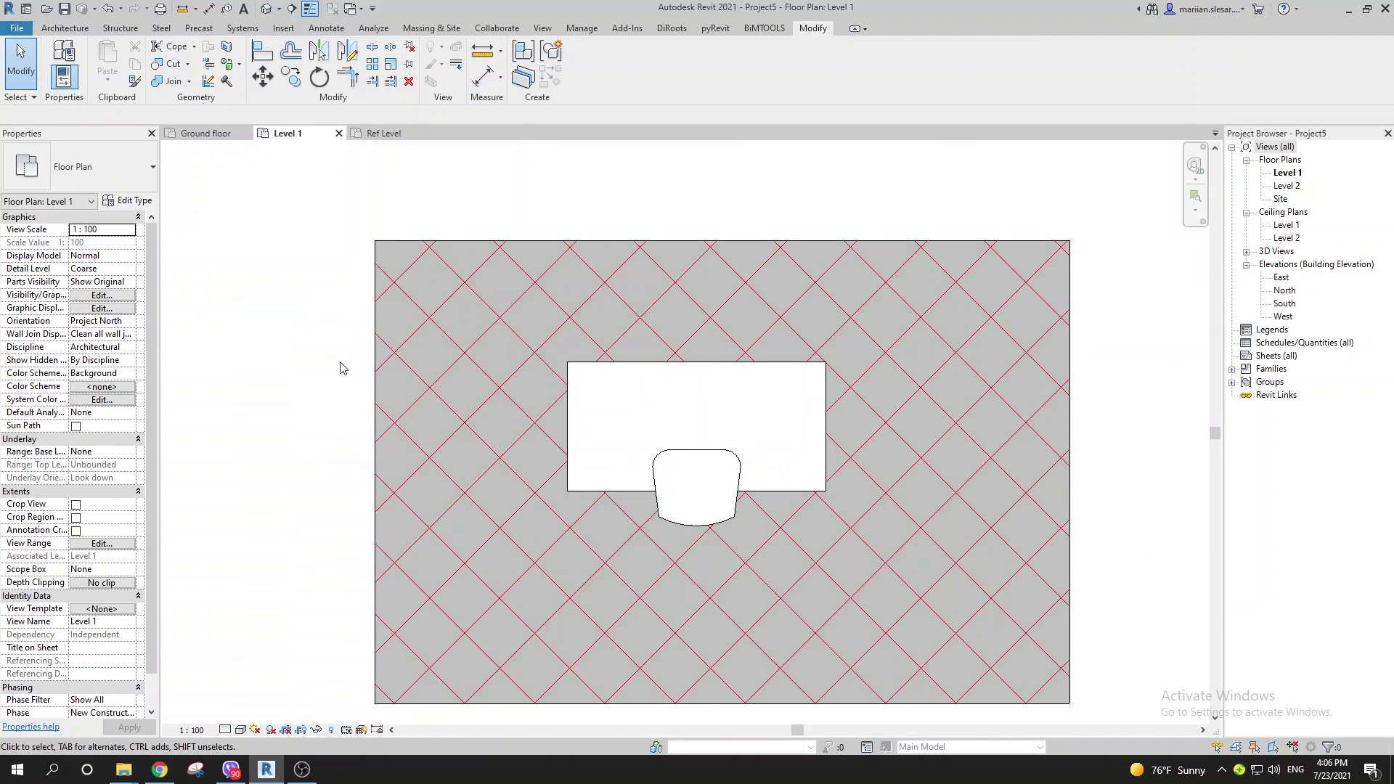
pyautogui.moveTo(274, 324); pyautogui.dragTo(275, 453)
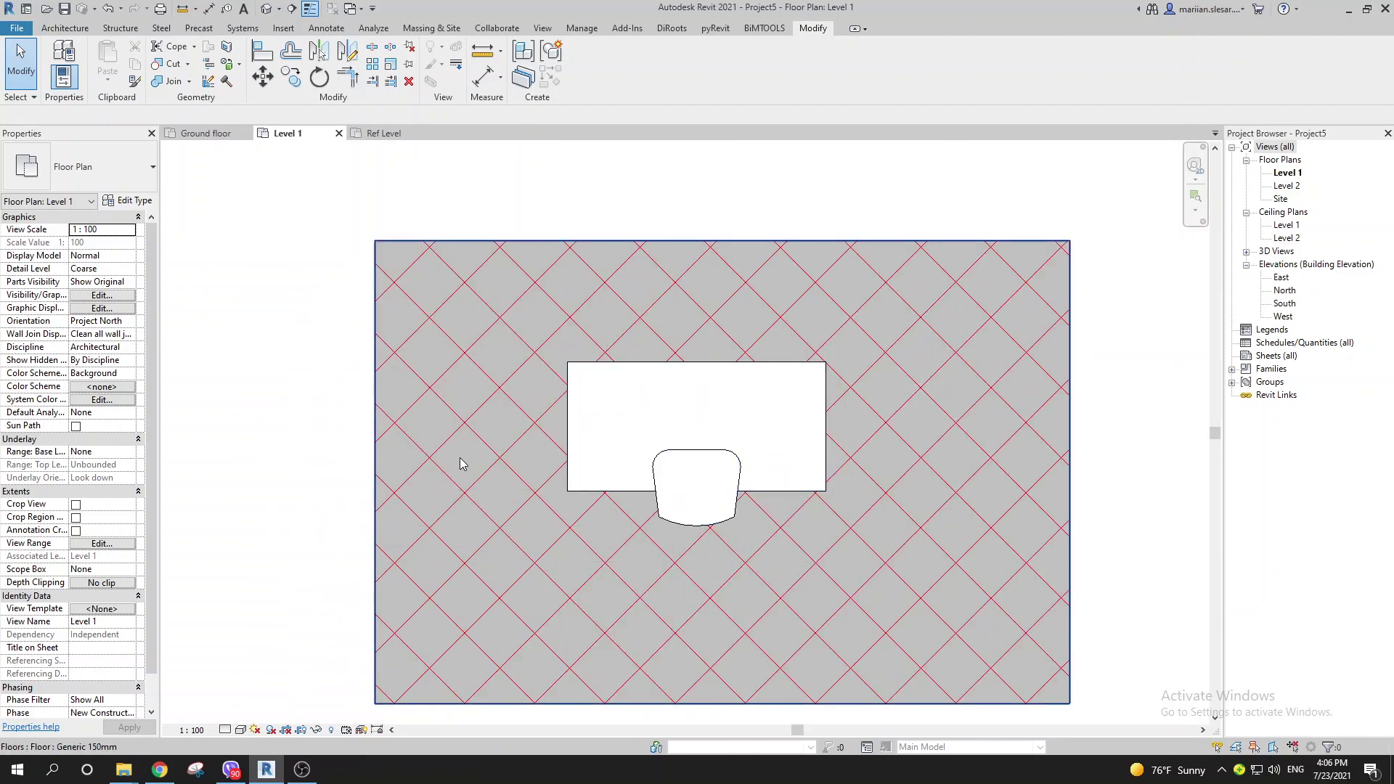
pyautogui.moveTo(459, 458); pyautogui.dragTo(411, 486, button='middle')
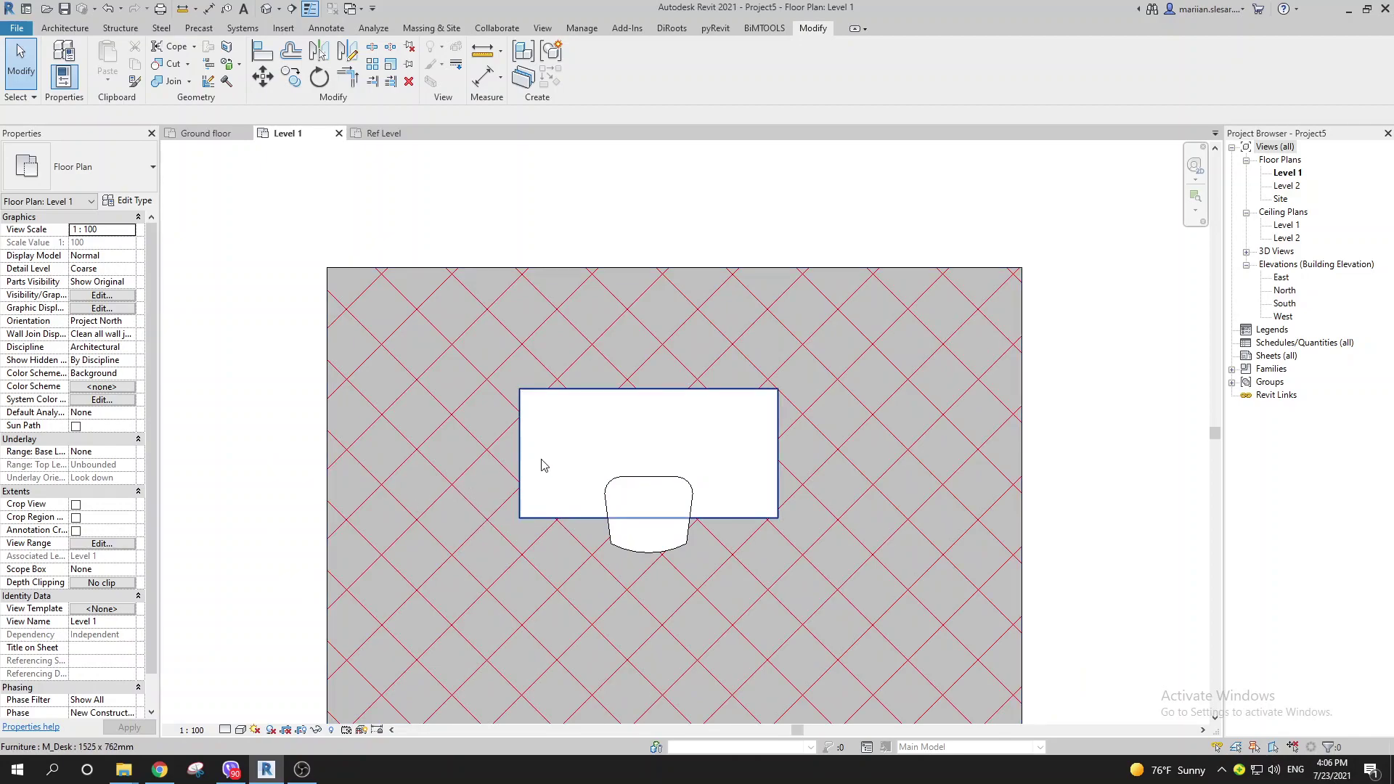
pyautogui.scroll(-2, 548, 472)
pyautogui.scroll(1, 560, 508)
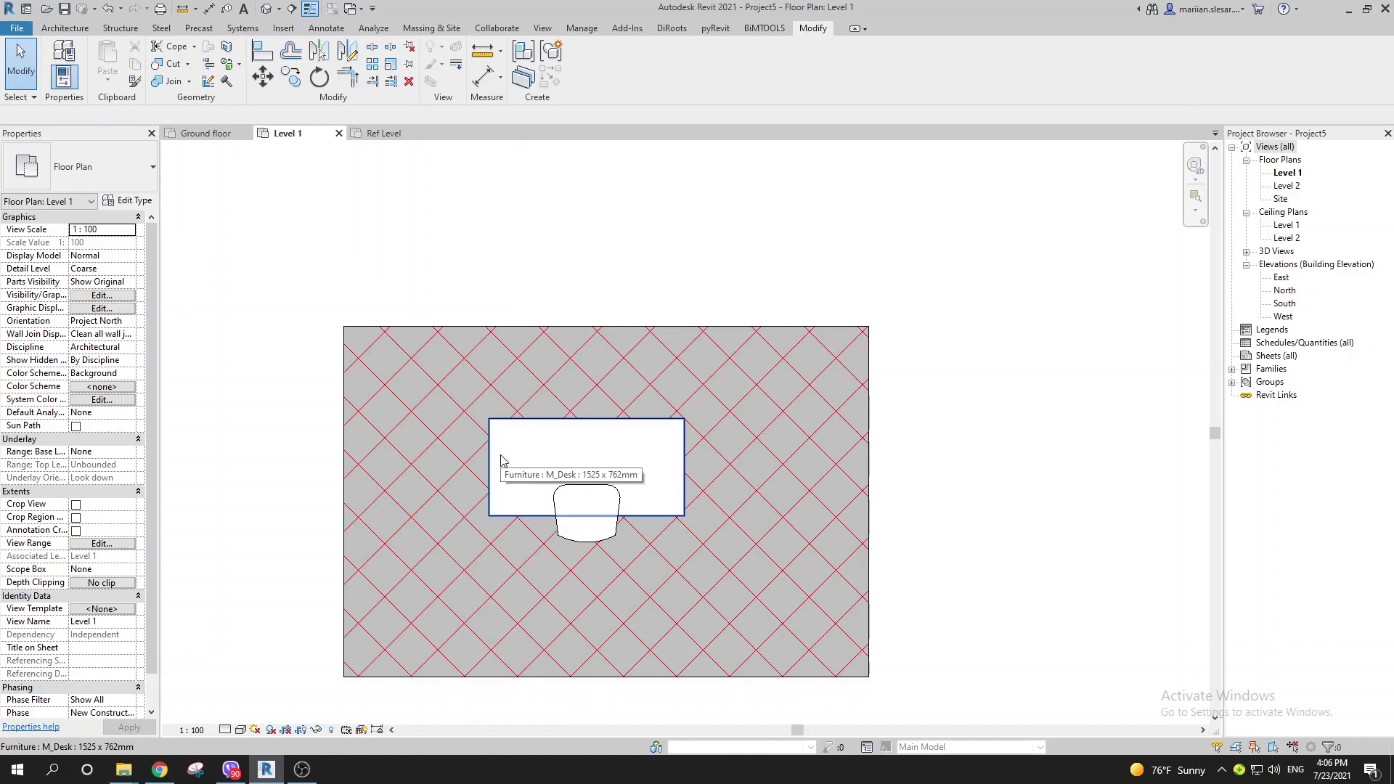
pyautogui.click(363, 535)
pyautogui.scroll(3, 401, 487)
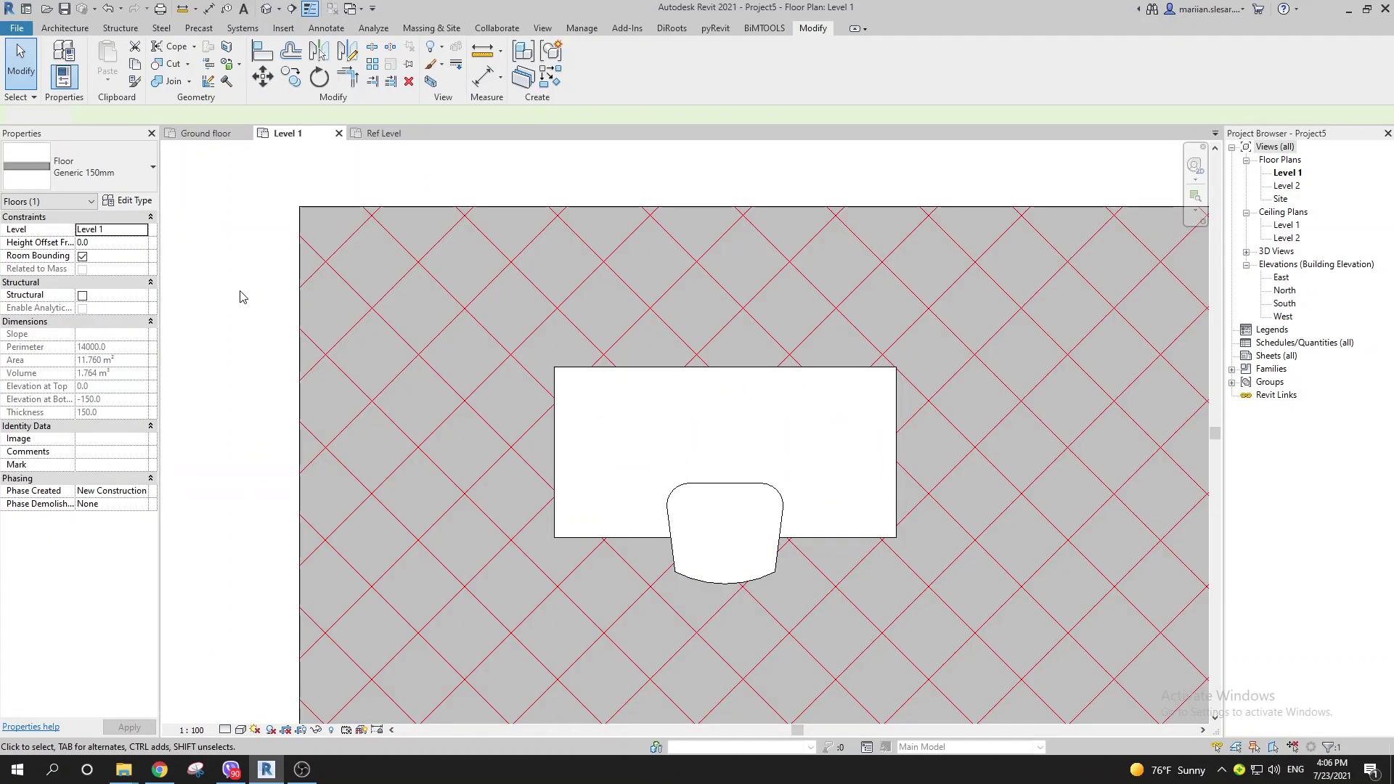
pyautogui.moveTo(222, 289); pyautogui.dragTo(260, 536)
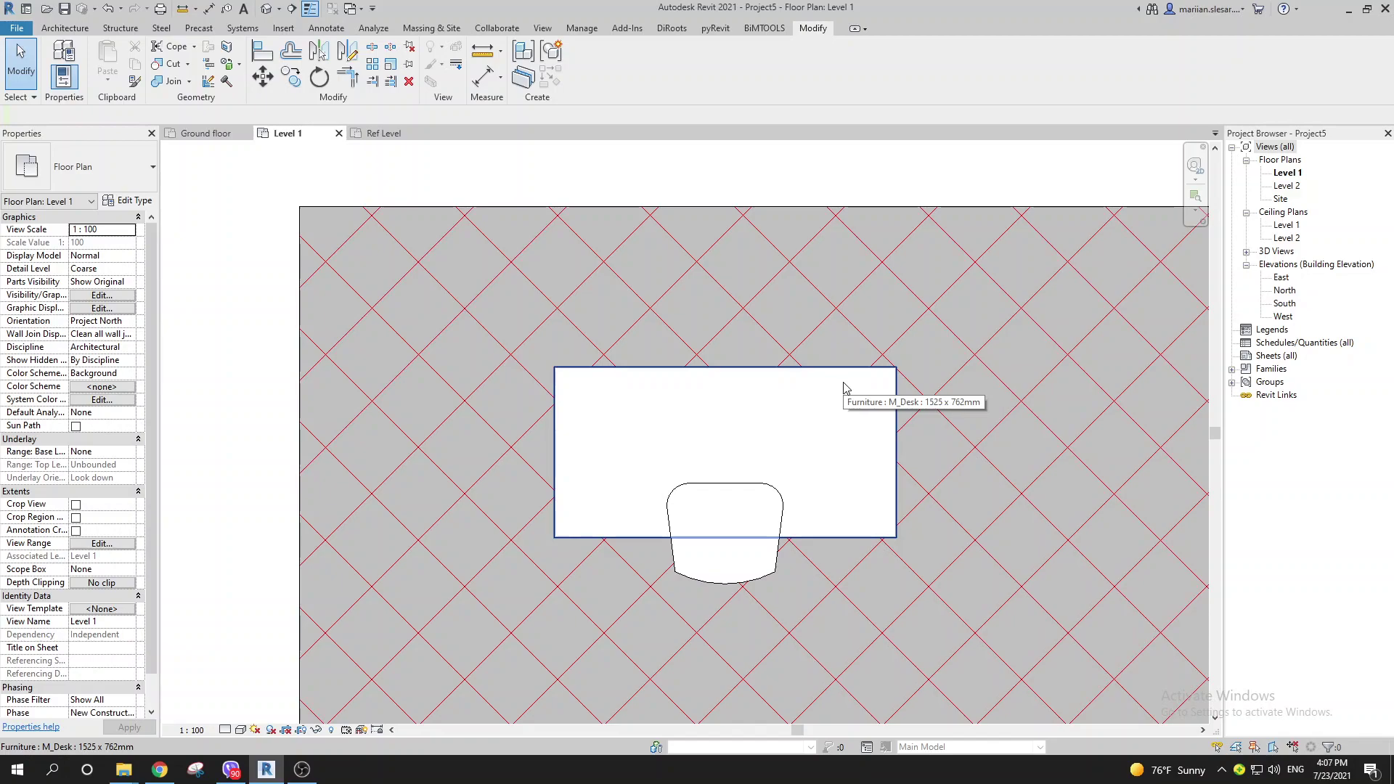
pyautogui.scroll(-2, 844, 387)
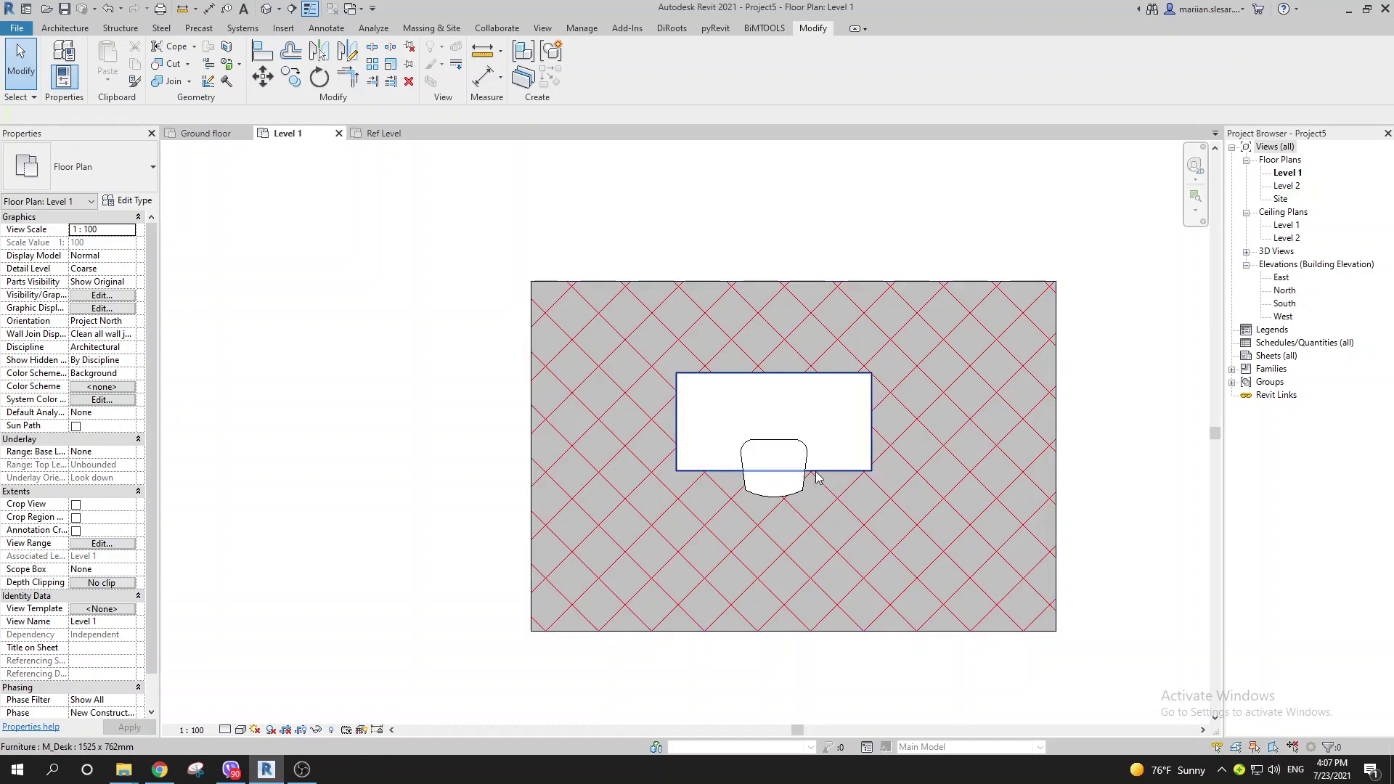
pyautogui.moveTo(803, 466); pyautogui.dragTo(712, 488, button='middle')
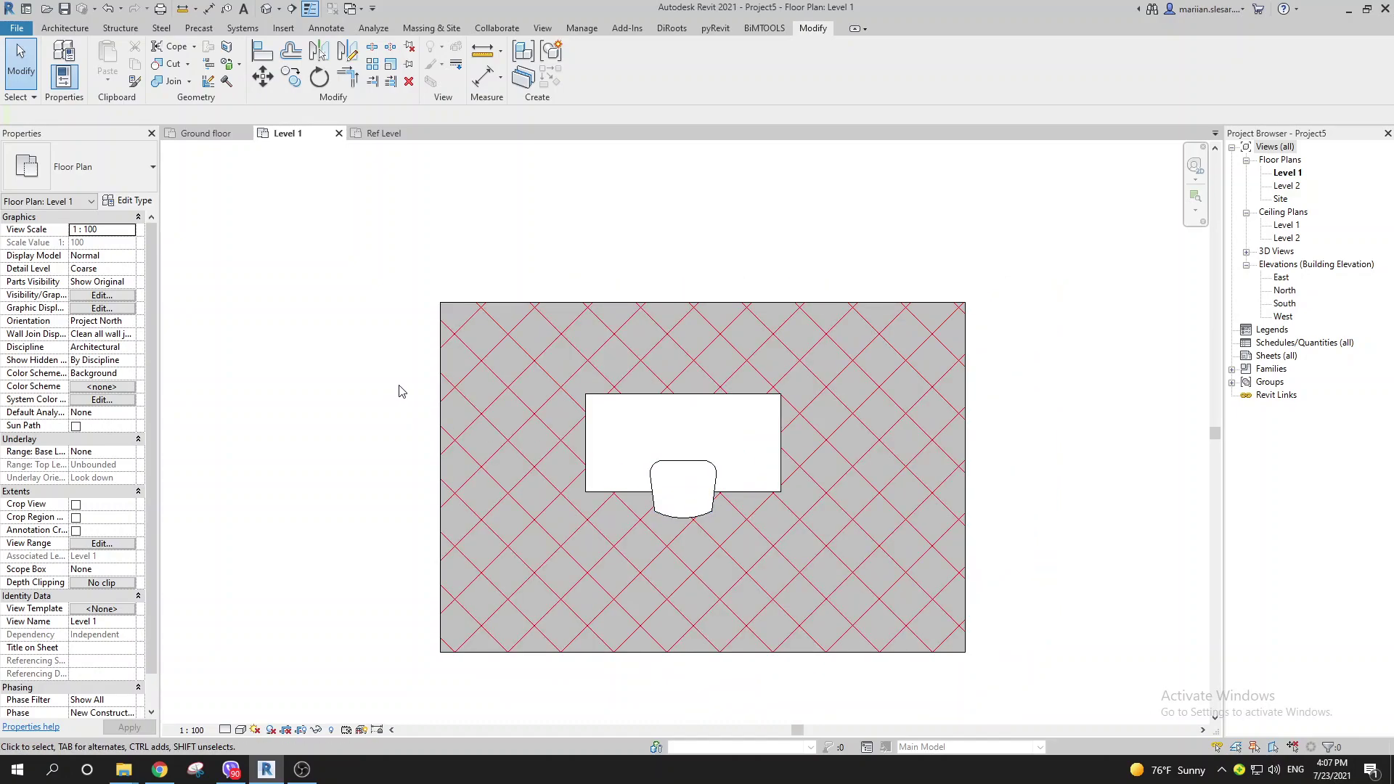
pyautogui.moveTo(401, 391); pyautogui.dragTo(371, 411, button='middle')
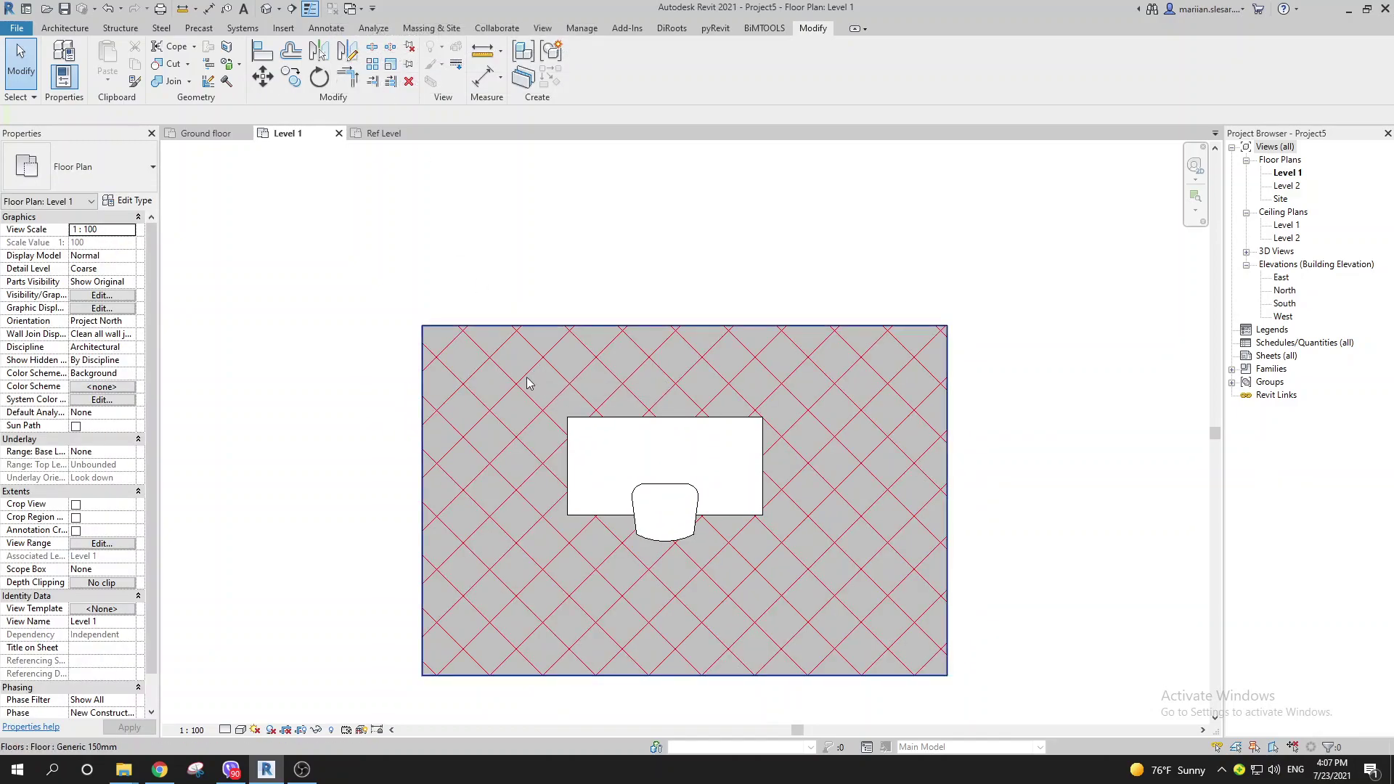
pyautogui.moveTo(530, 368); pyautogui.dragTo(494, 342, button='middle')
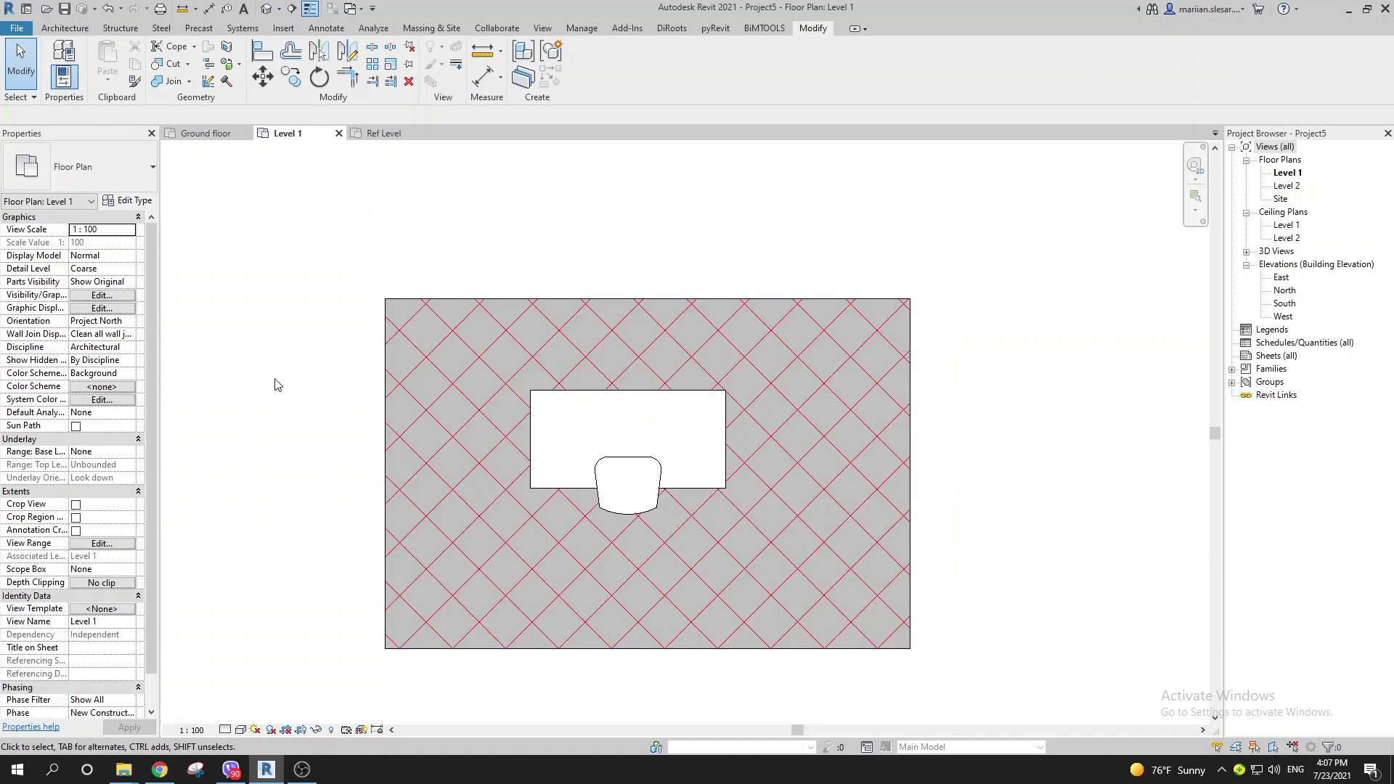
pyautogui.moveTo(280, 356); pyautogui.dragTo(225, 420)
pyautogui.moveTo(277, 405); pyautogui.dragTo(310, 419, button='middle')
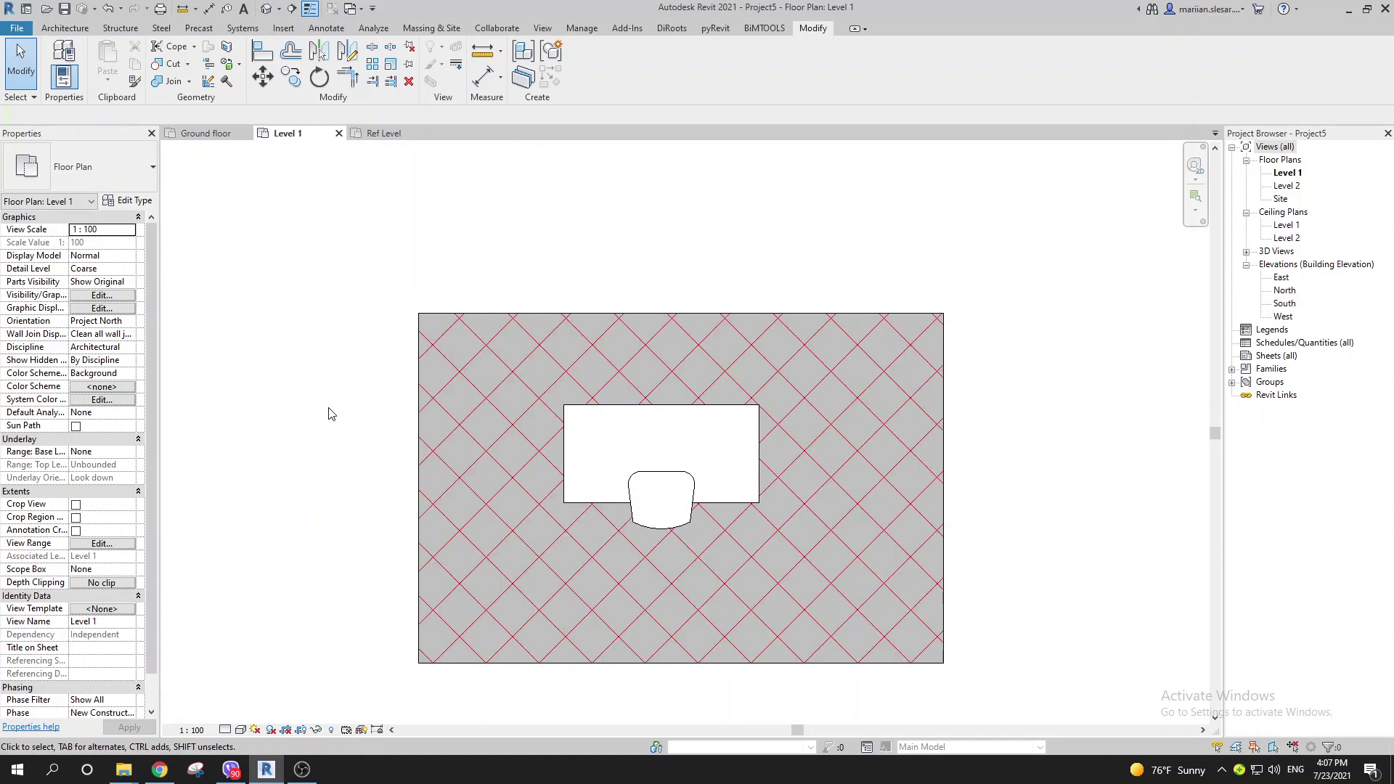